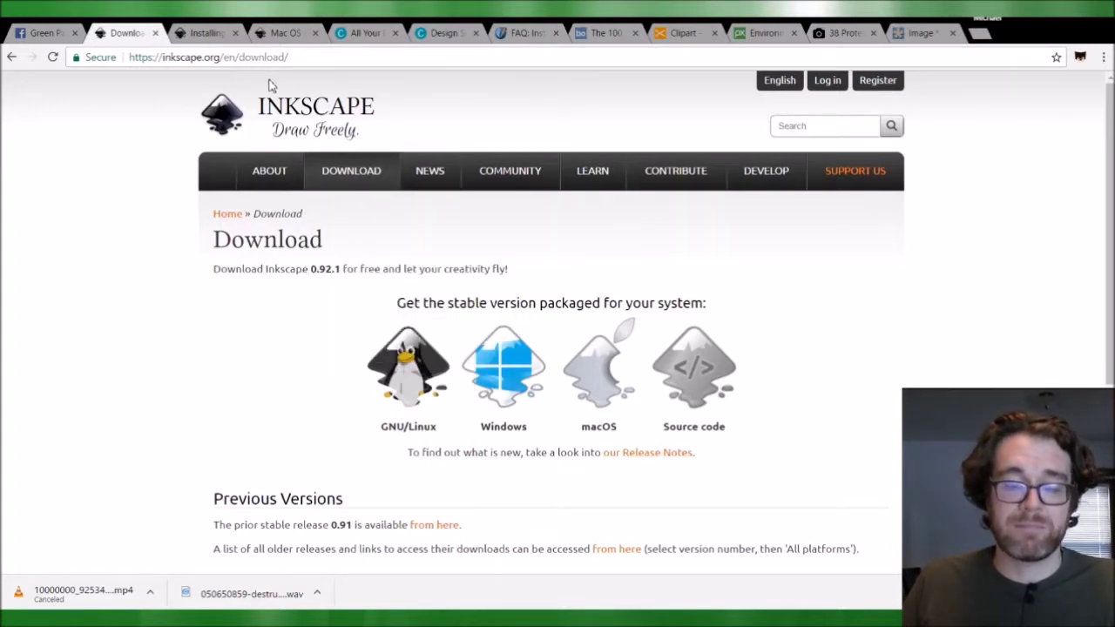
Look over the Inkscape download options, then bring up the 'Get Inkscape for OS X' page.
scroll(374, 241, down, 2)
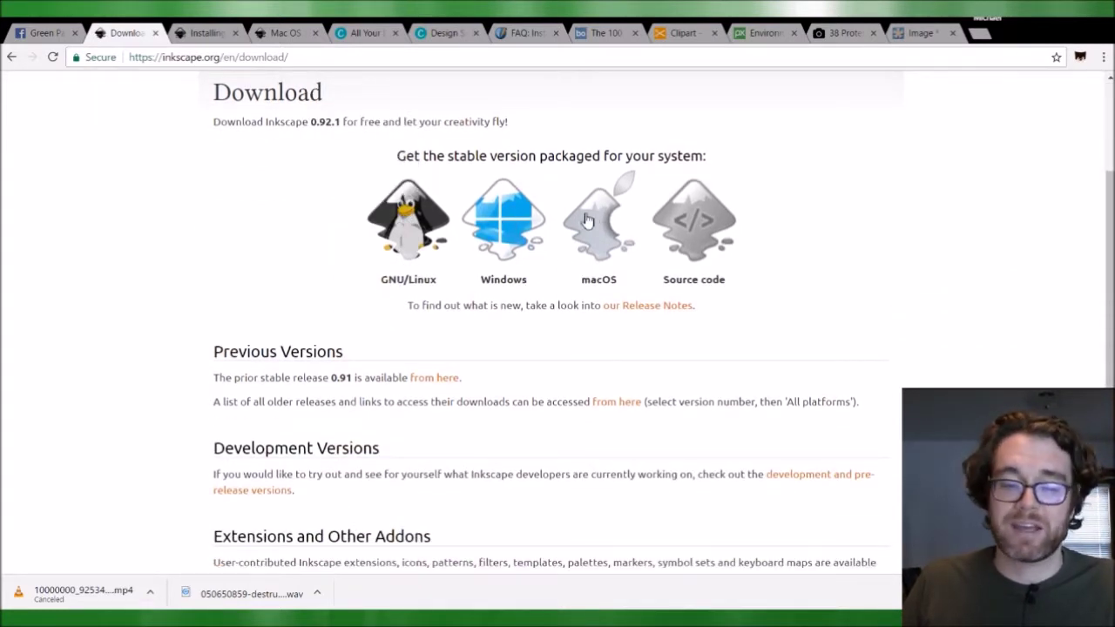
scroll(379, 297, down, 2)
scroll(378, 293, up, 4)
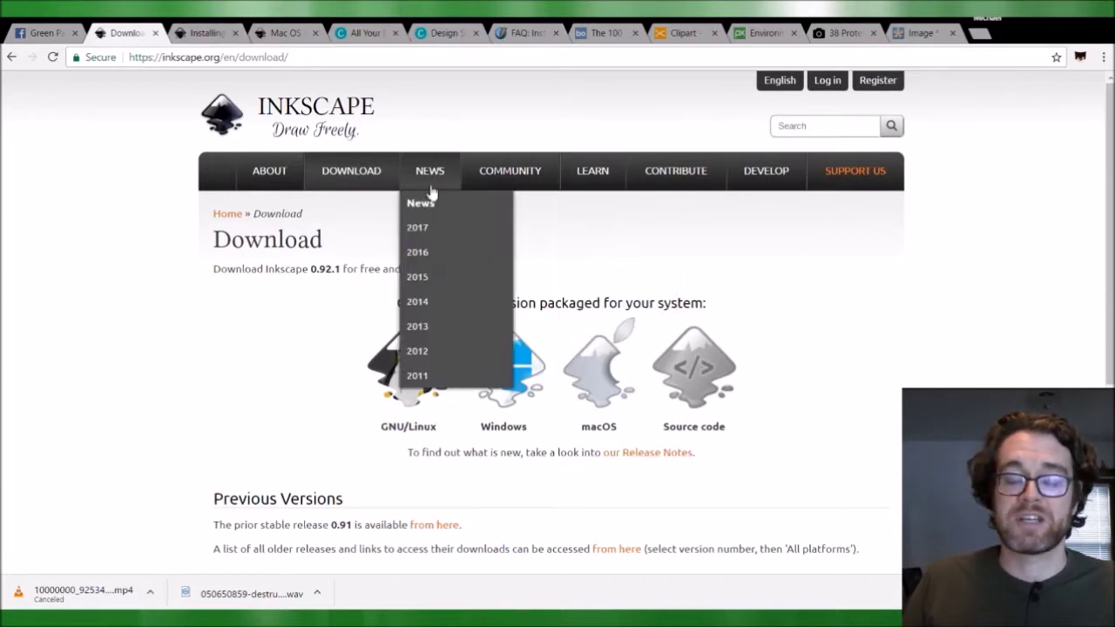
click(202, 34)
scroll(313, 161, up, 2)
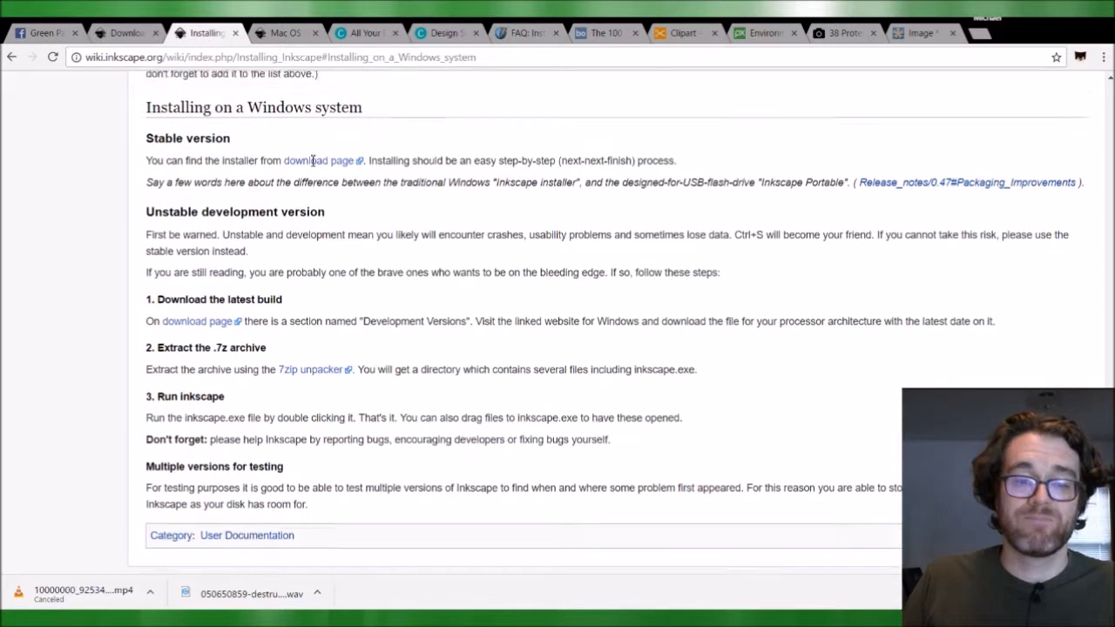
click(292, 39)
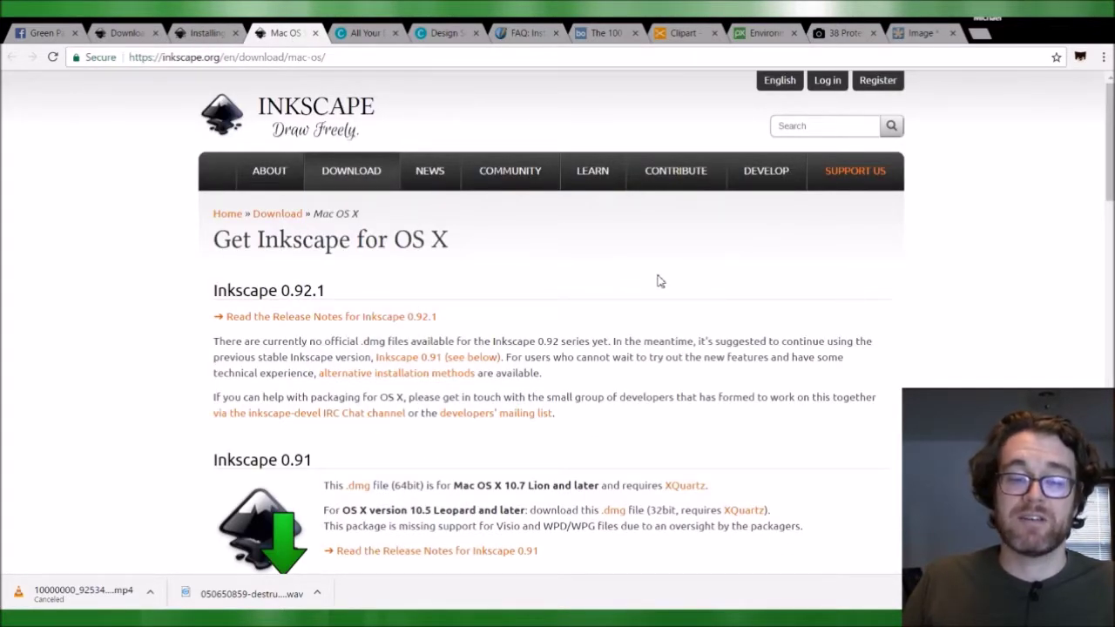
Read the XQuartz setup step on the OS X page, then return to the wiki's Windows installation section.
scroll(592, 281, down, 2)
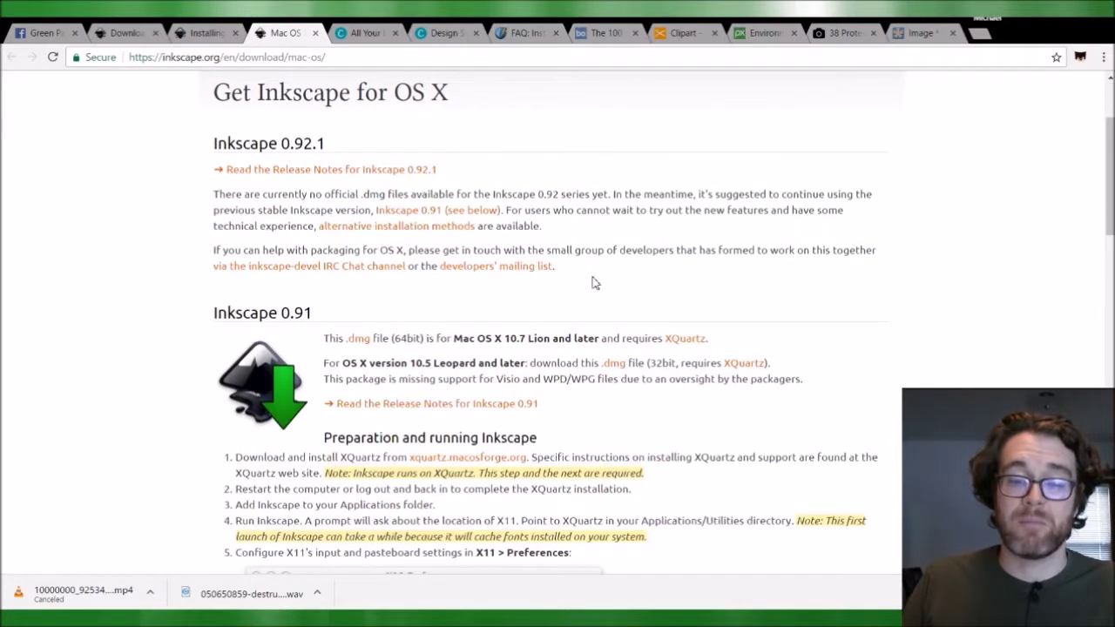
scroll(592, 282, down, 2)
scroll(592, 281, down, 1)
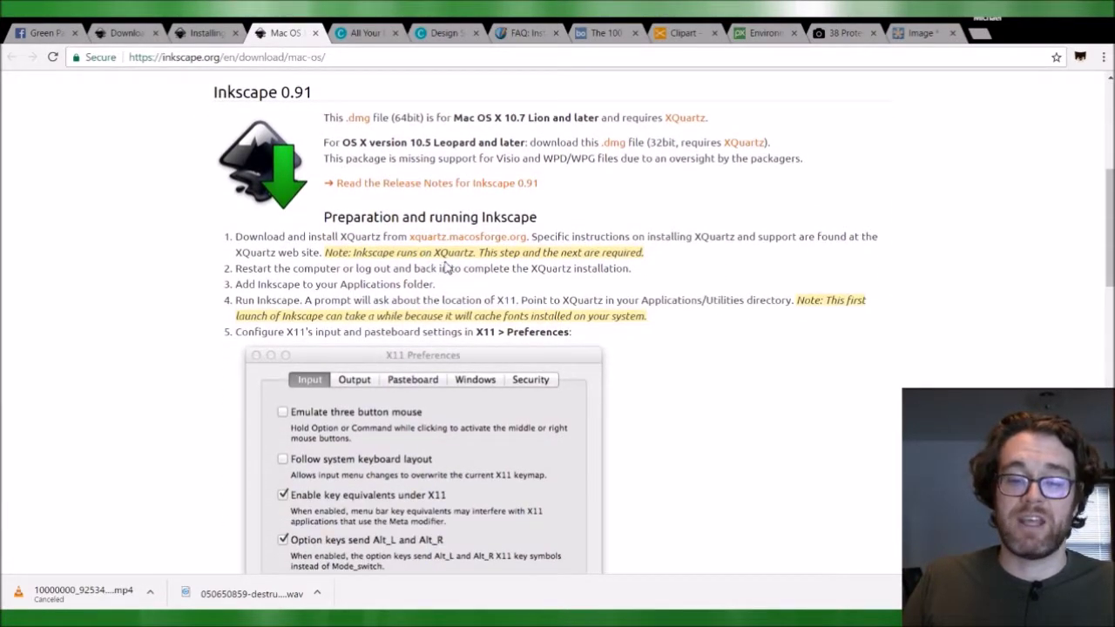
drag(237, 237, 827, 249)
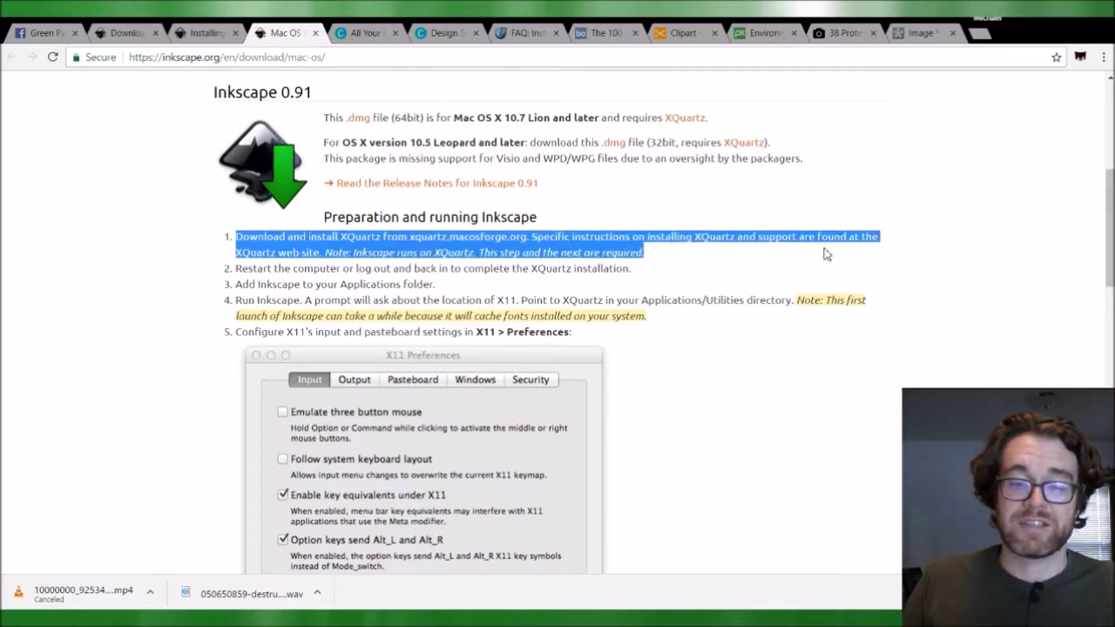
scroll(571, 302, up, 5)
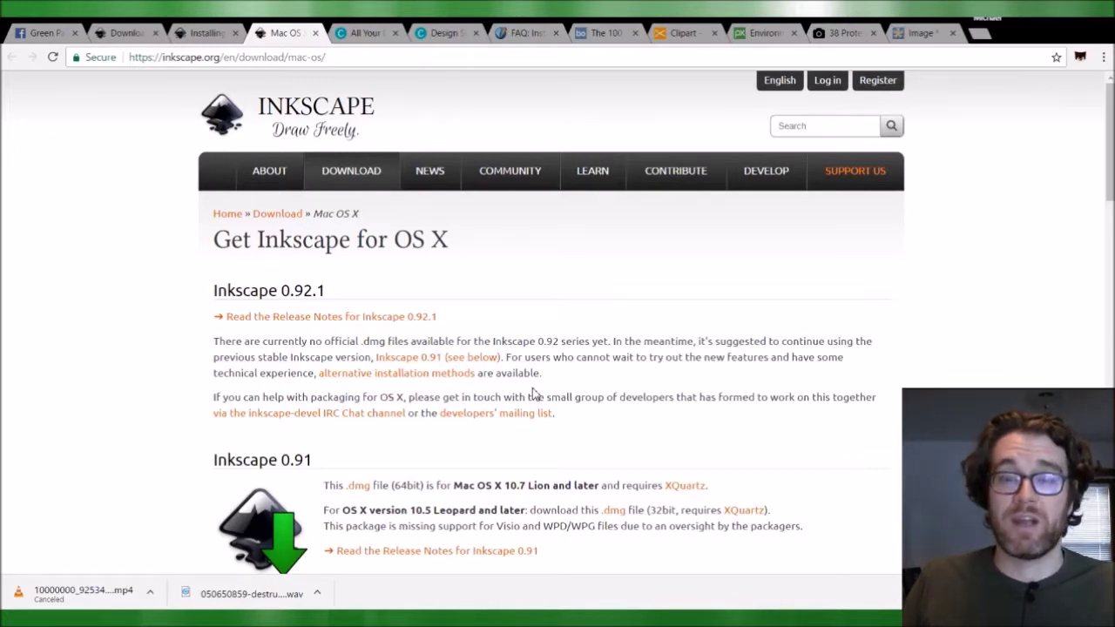
scroll(535, 396, down, 10)
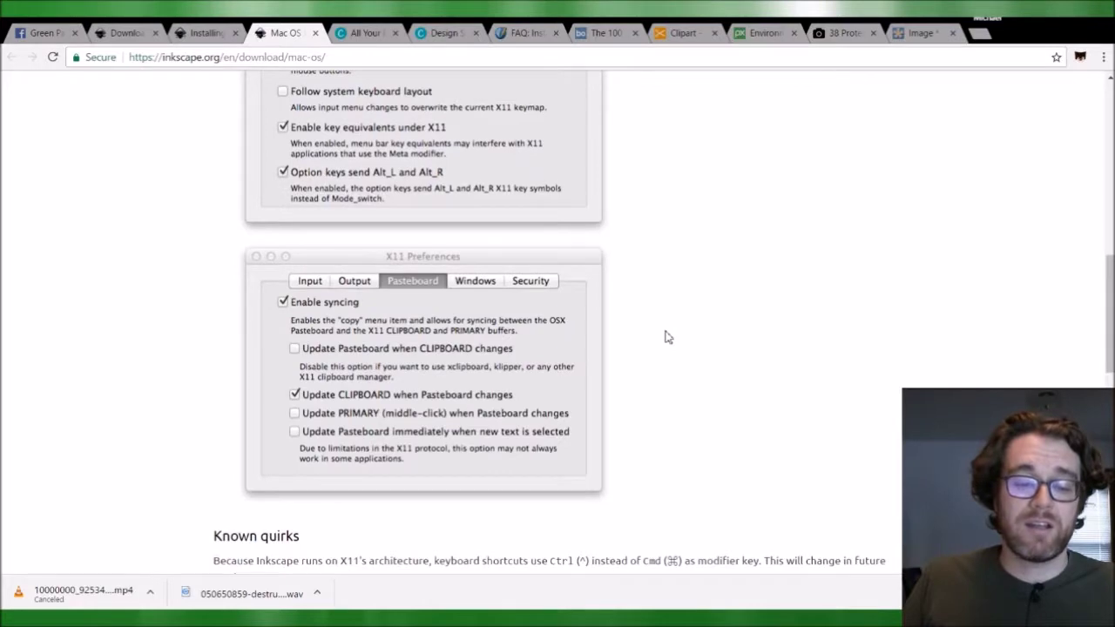
scroll(667, 337, down, 4)
scroll(667, 337, up, 15)
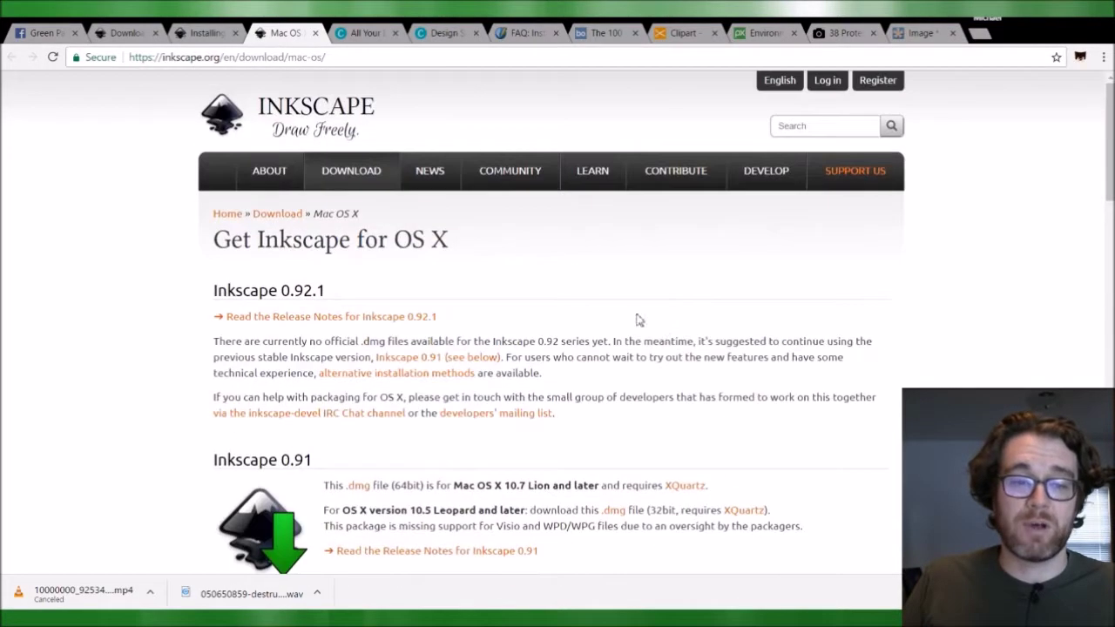
click(207, 33)
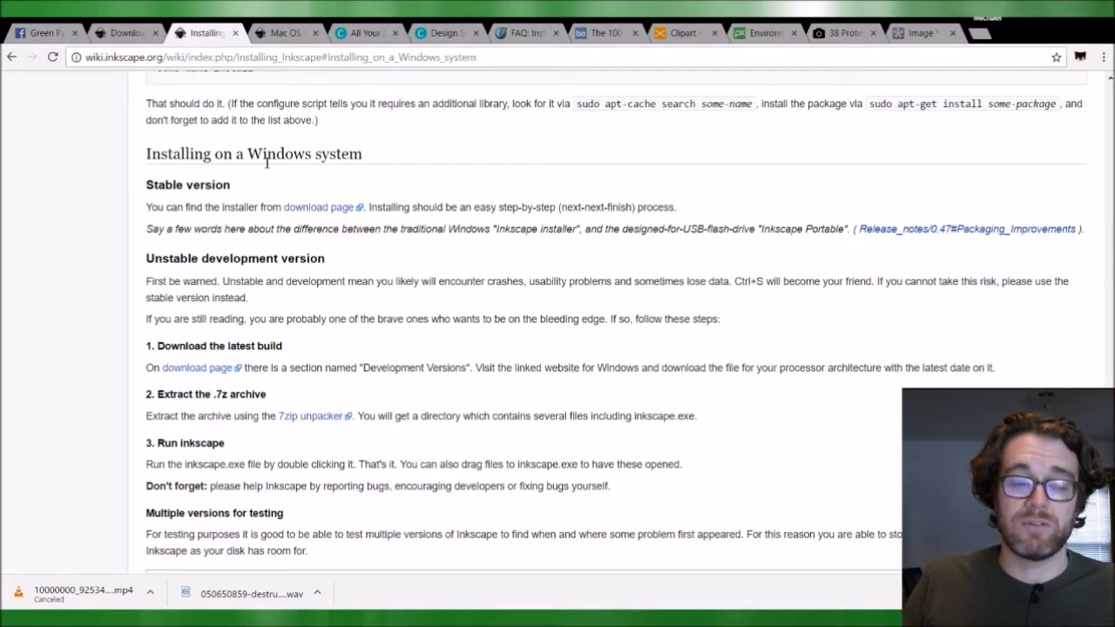
Finish the wiki page and return to the Download page offering Inkscape 0.92.1.
scroll(442, 297, down, 3)
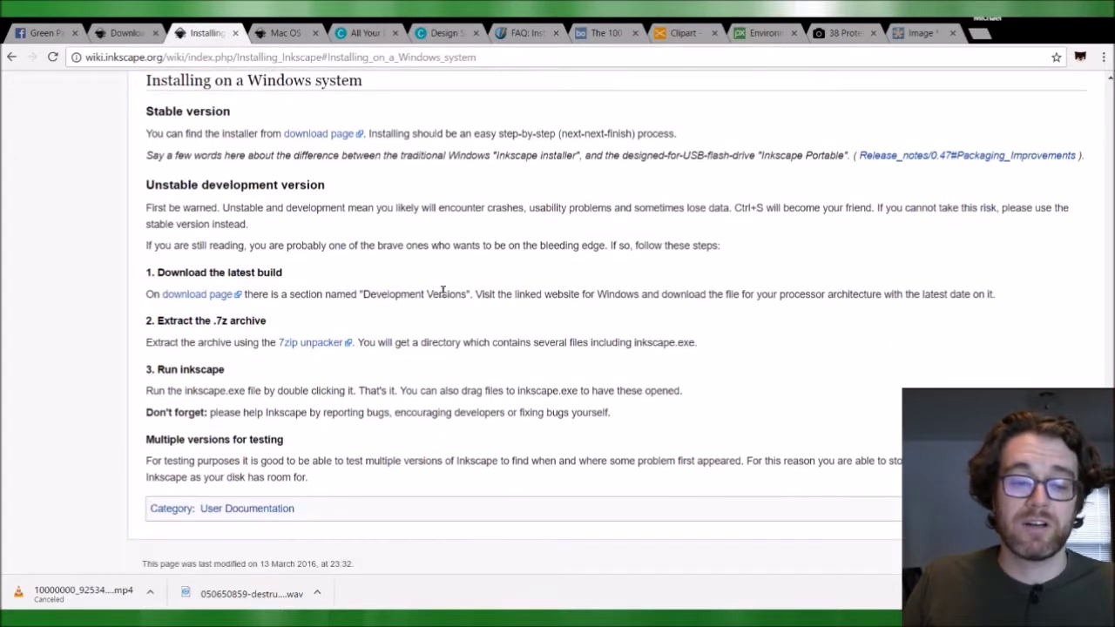
click(122, 33)
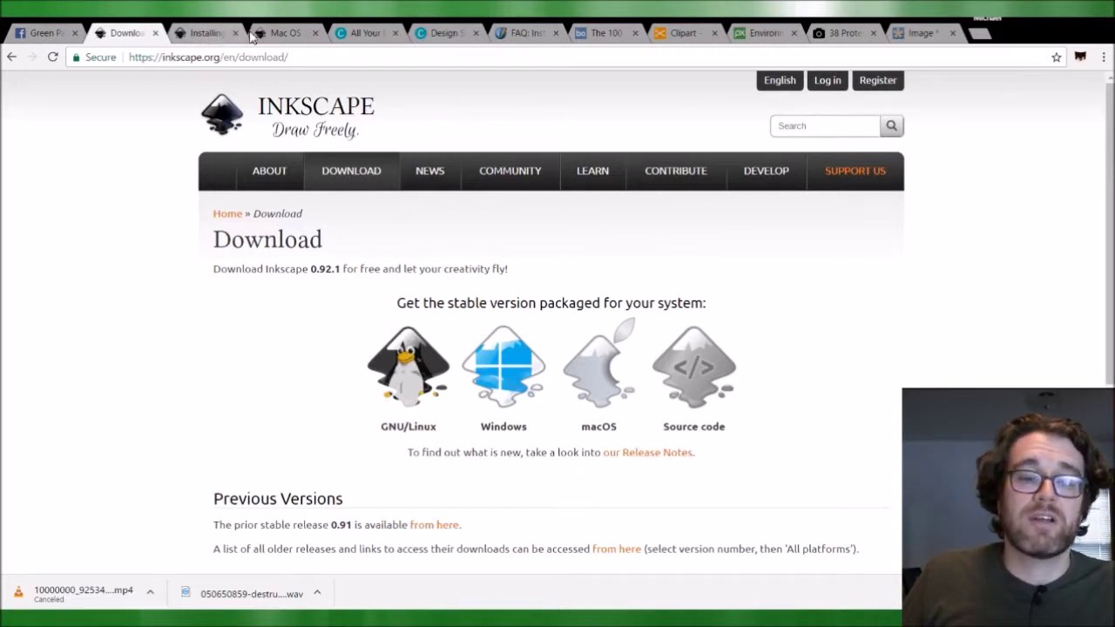
Switch back to the 'Get Inkscape for OS X' page with the 0.91 .dmg.
click(285, 33)
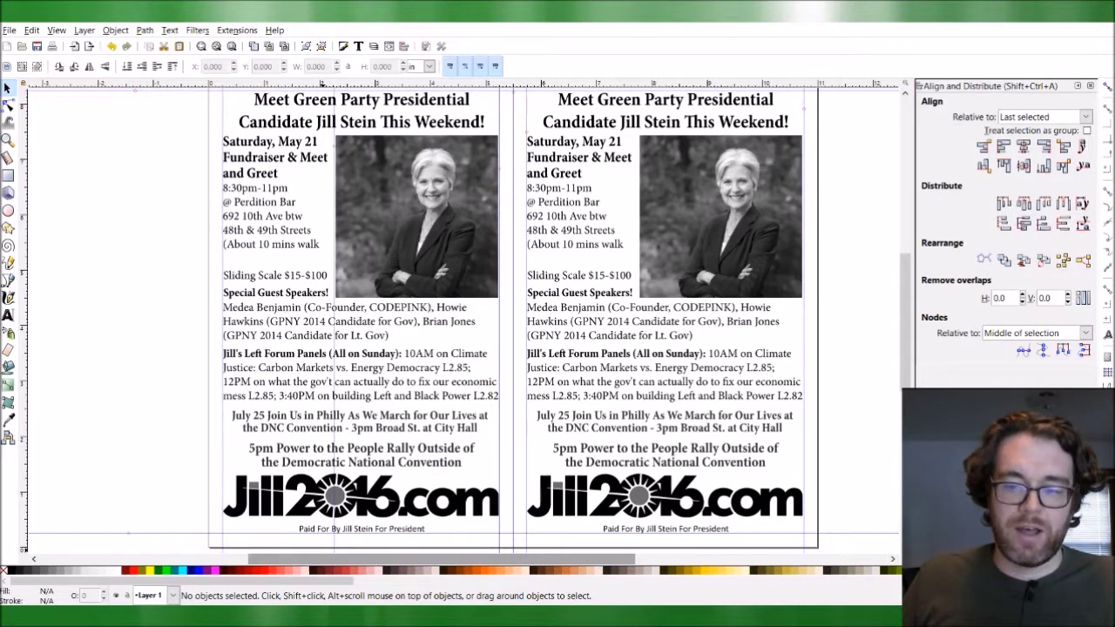
scroll(450, 301, up, 2)
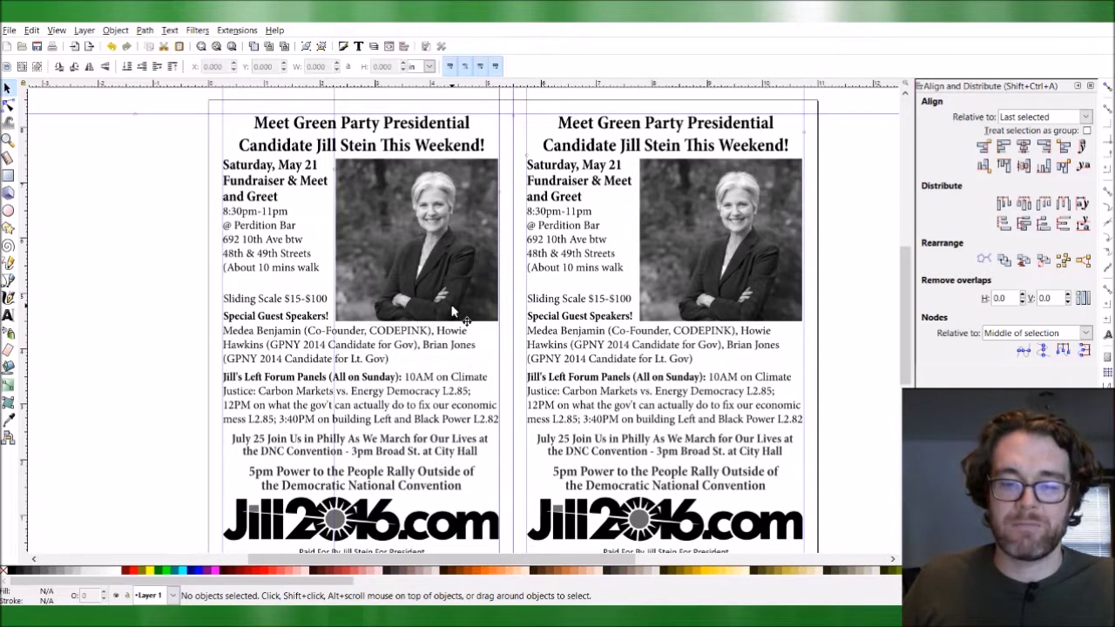
scroll(451, 311, down, 1)
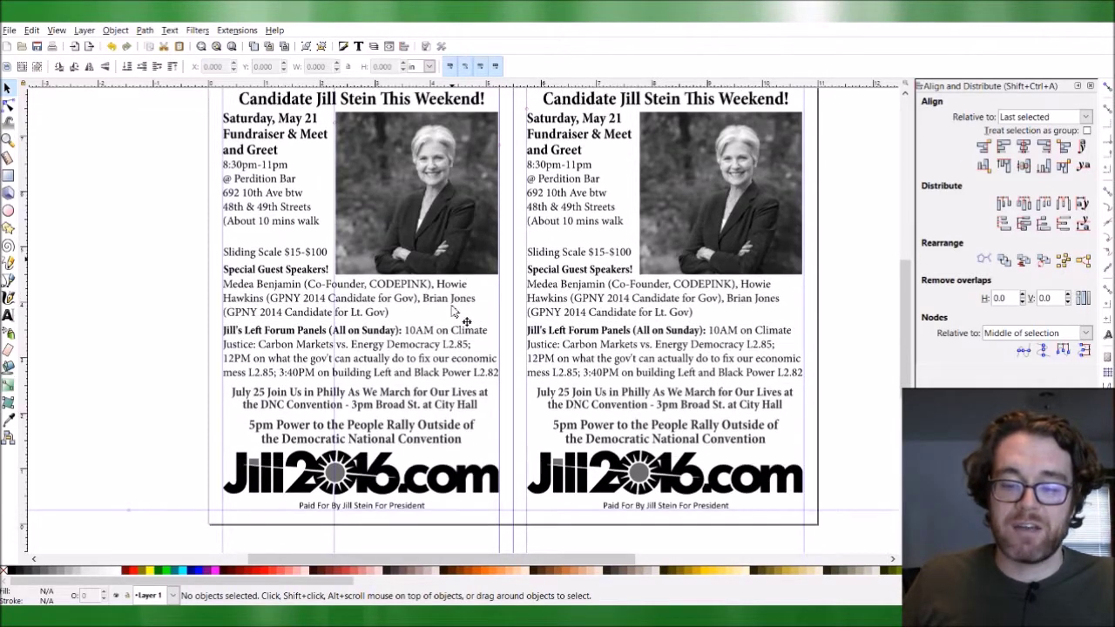
scroll(452, 311, up, 1)
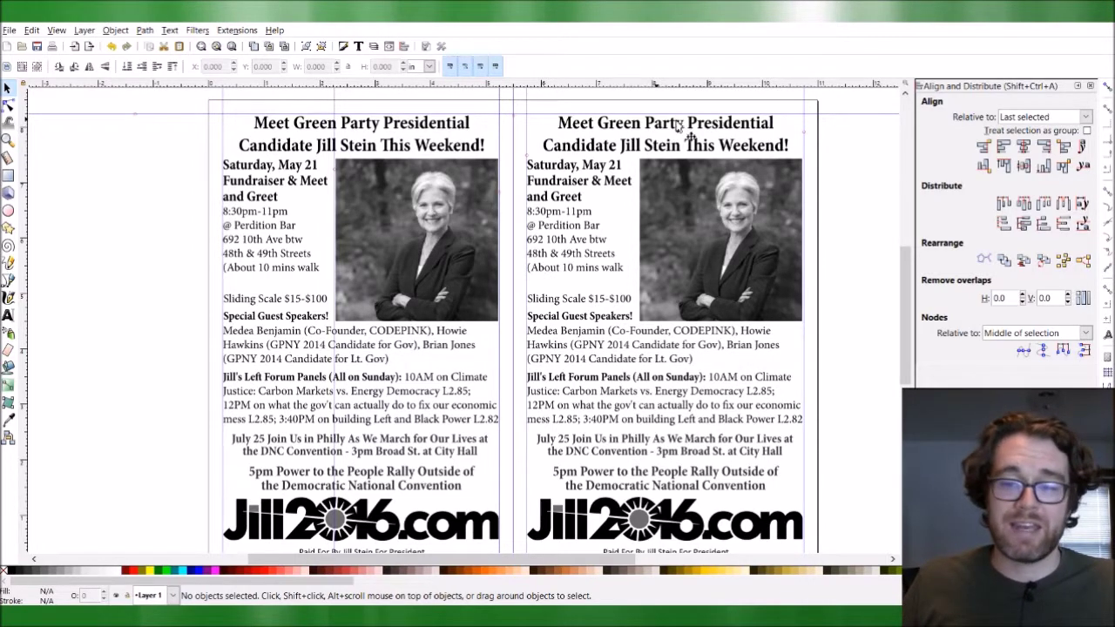
scroll(513, 188, down, 1)
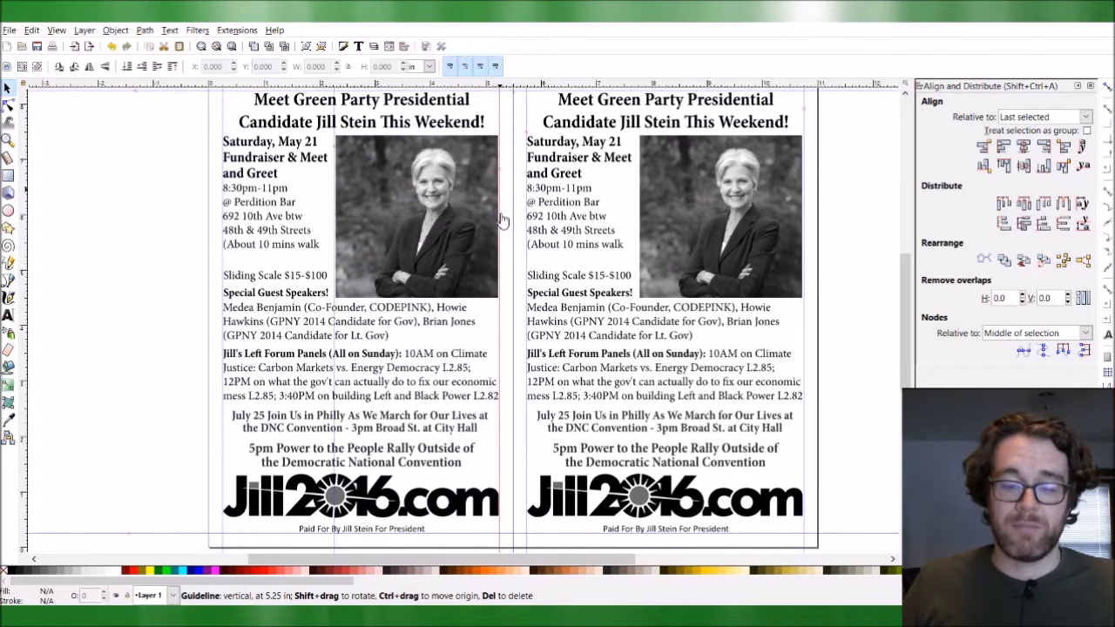
scroll(498, 174, up, 1)
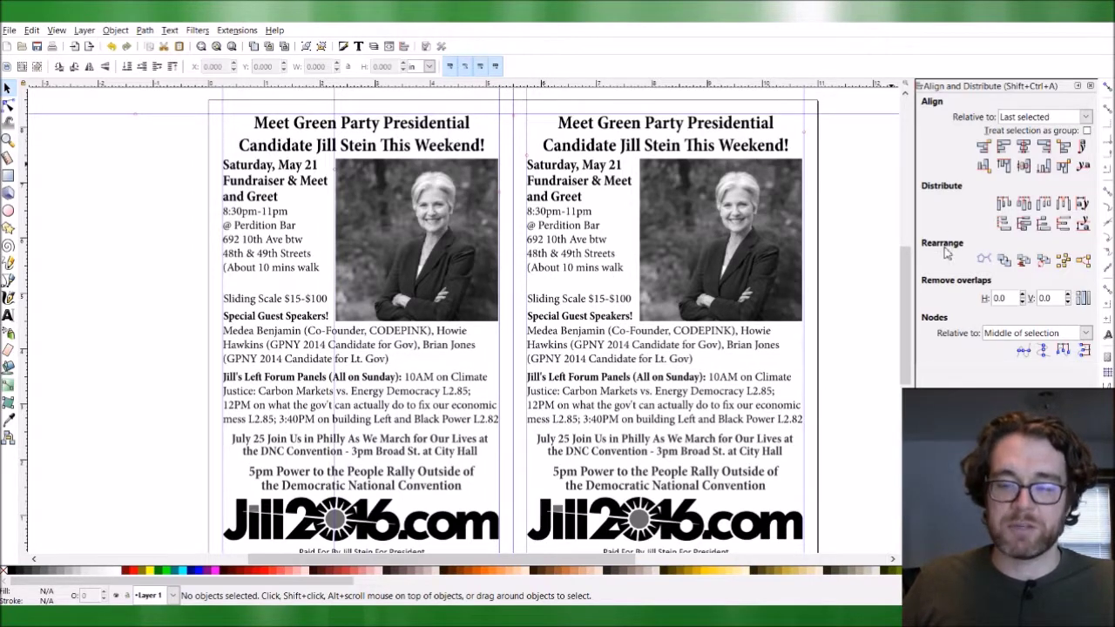
scroll(757, 247, up, 2)
scroll(757, 247, down, 6)
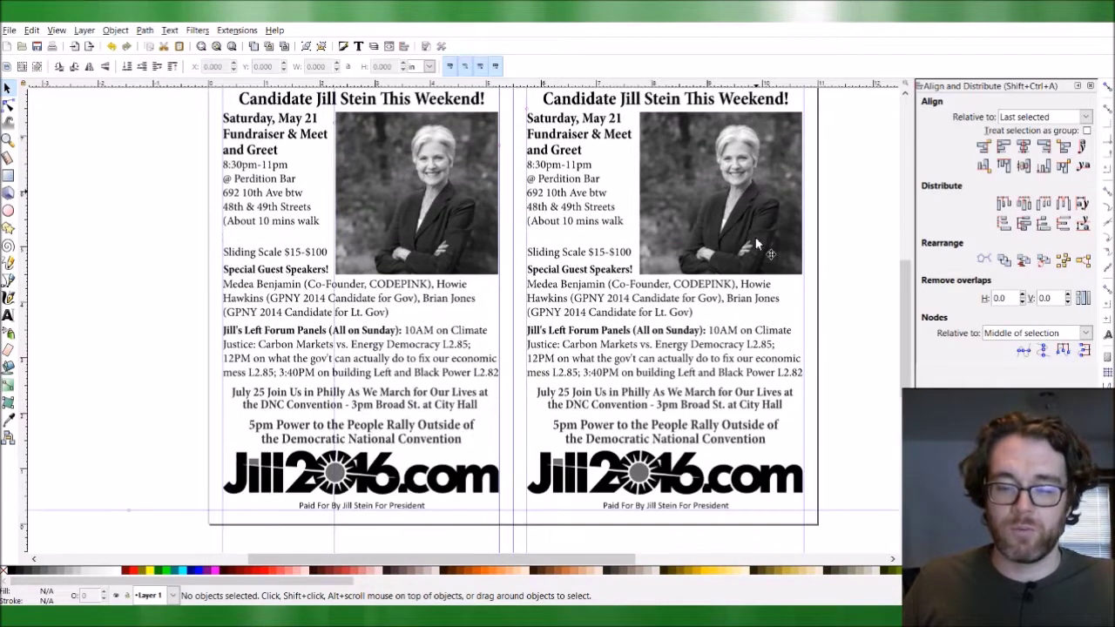
scroll(757, 246, up, 4)
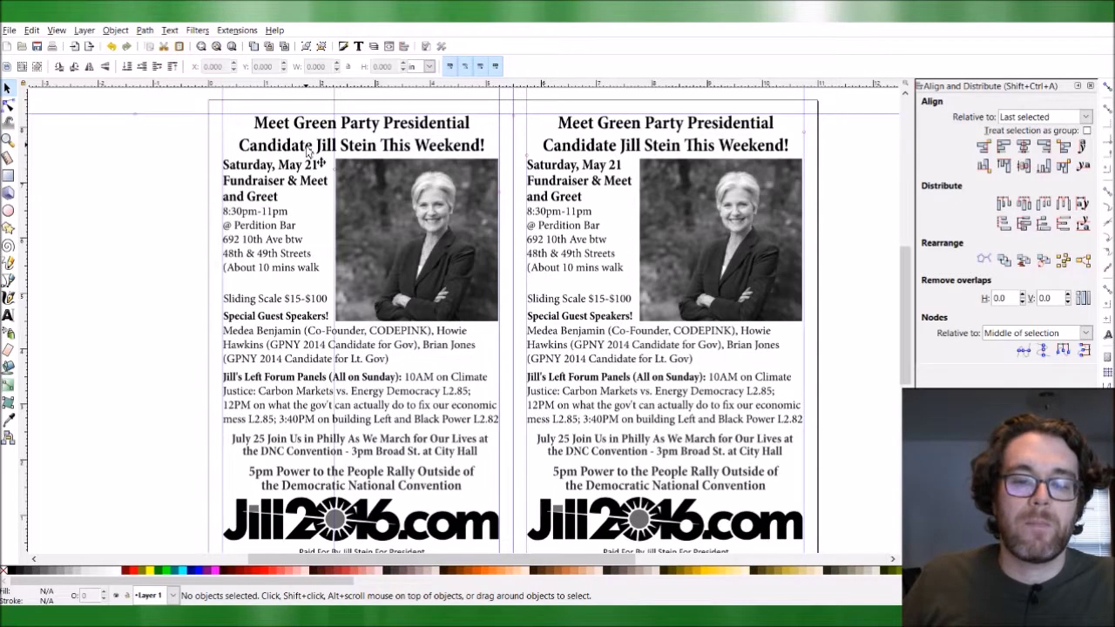
scroll(310, 153, up, 1)
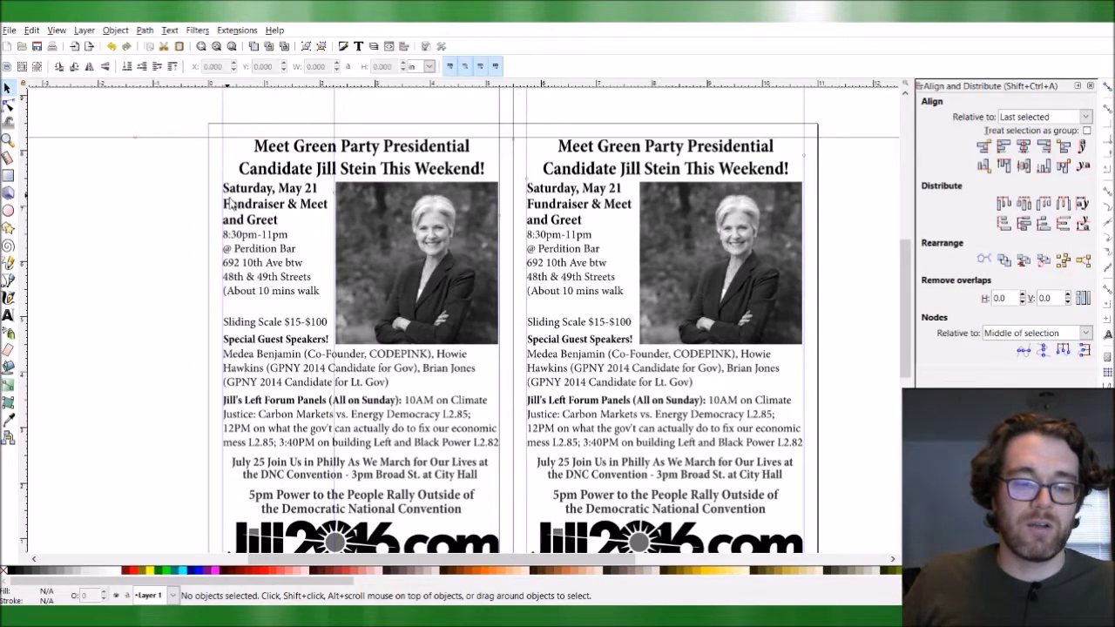
scroll(325, 220, down, 1)
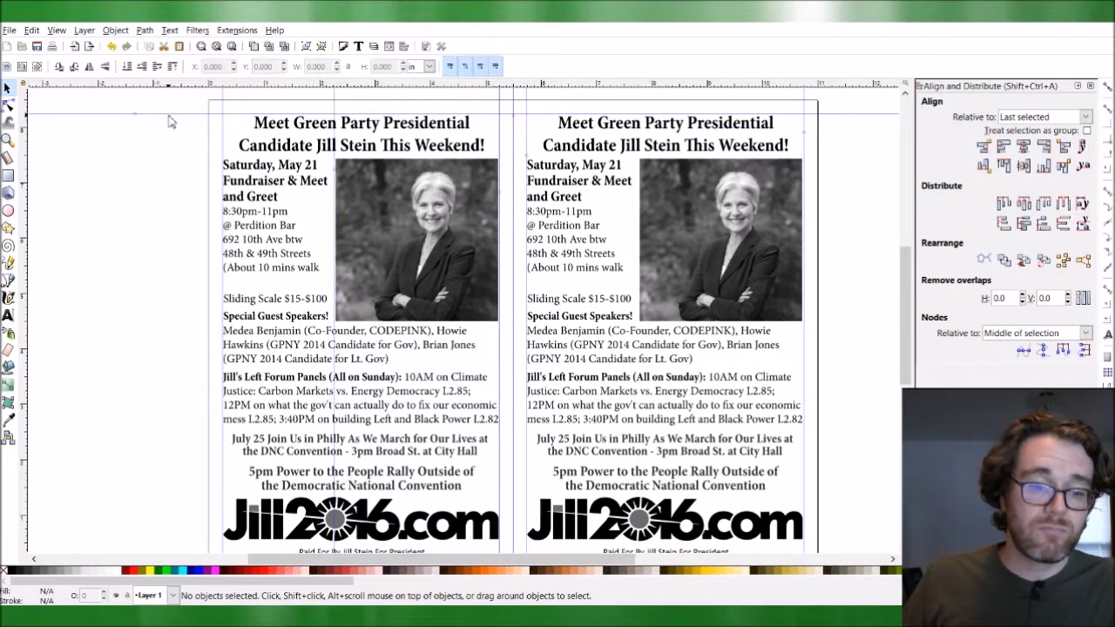
scroll(170, 123, up, 1)
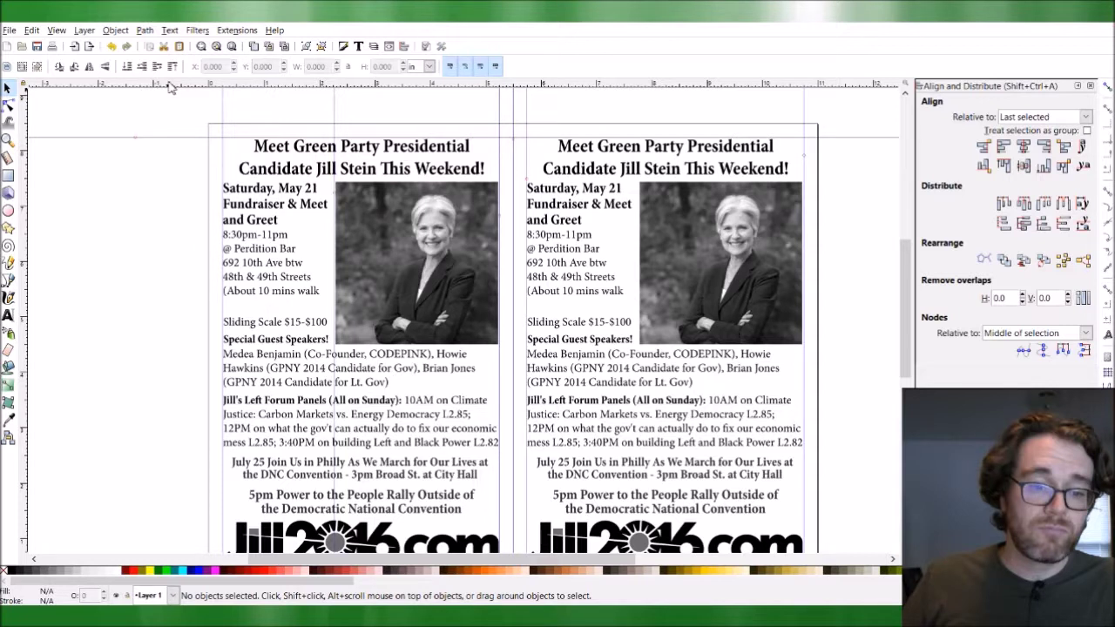
Place a horizontal cut-line guide just above the flyer headlines.
drag(172, 88, 203, 91)
scroll(191, 125, up, 1)
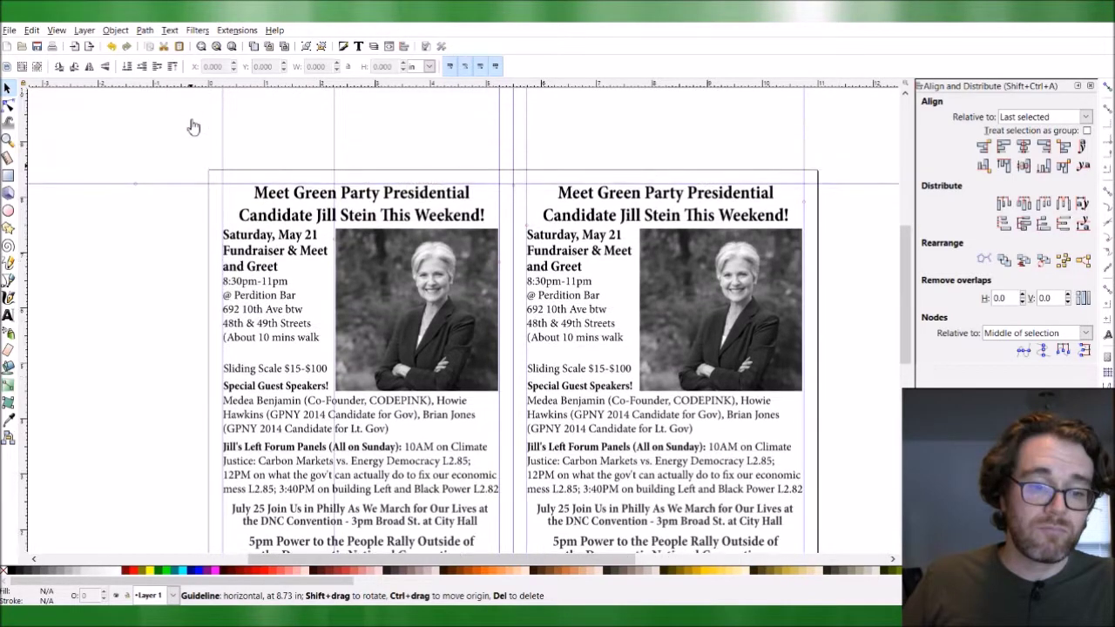
scroll(191, 137, down, 1)
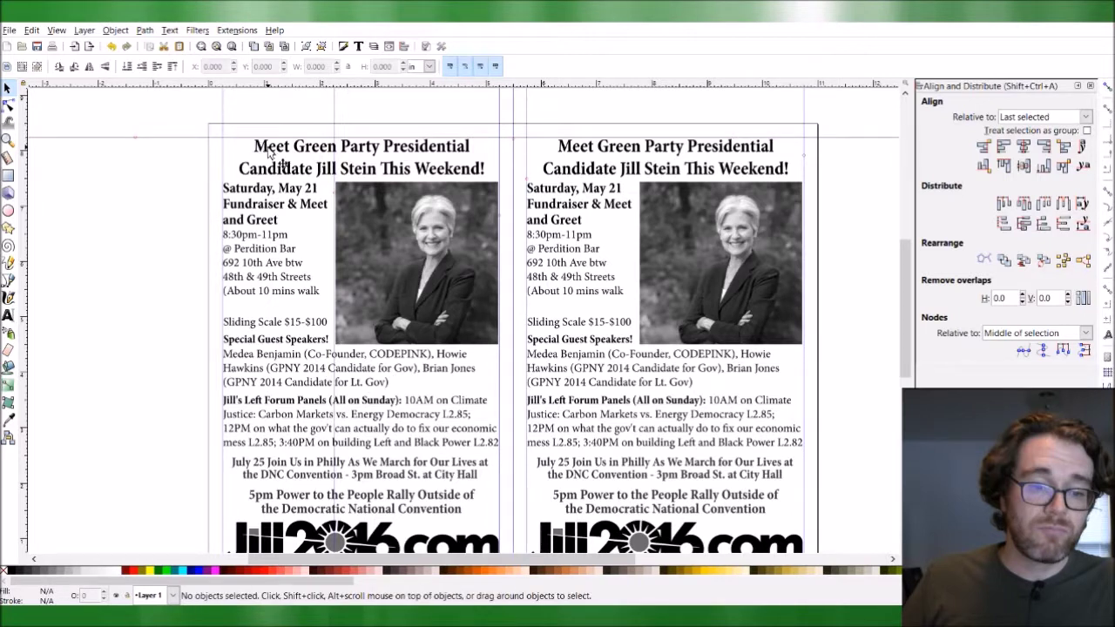
scroll(140, 174, down, 3)
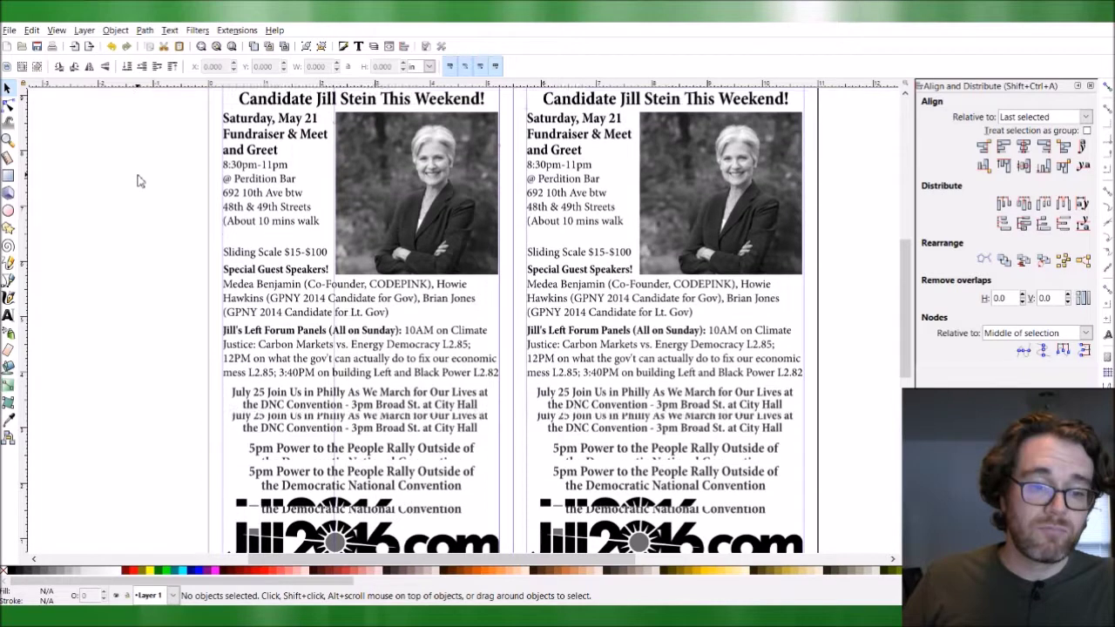
scroll(137, 180, down, 1)
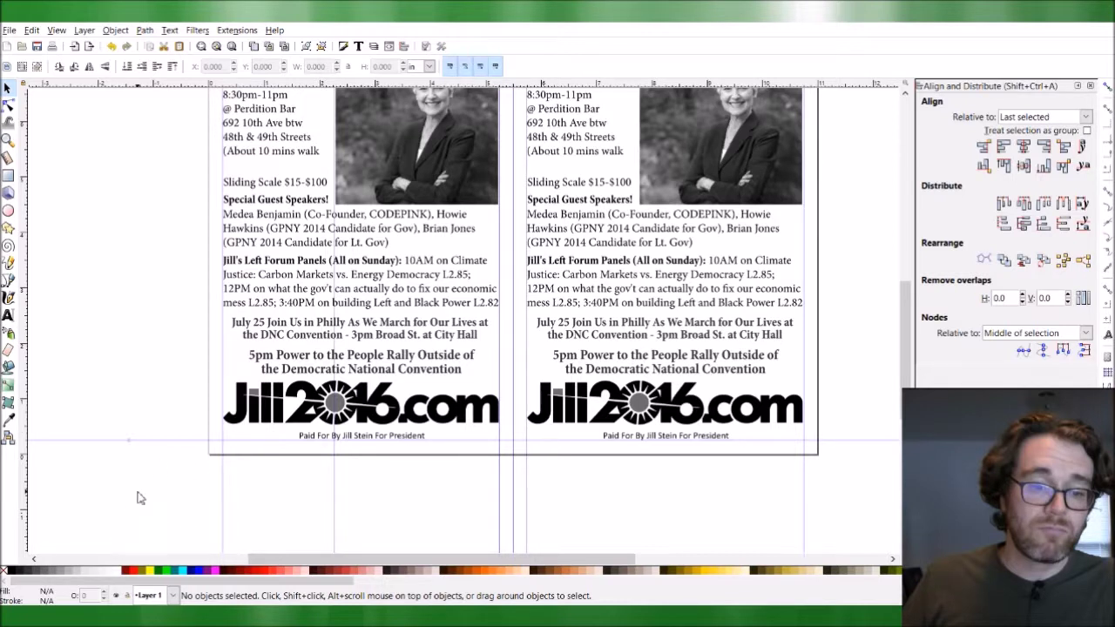
scroll(203, 301, up, 5)
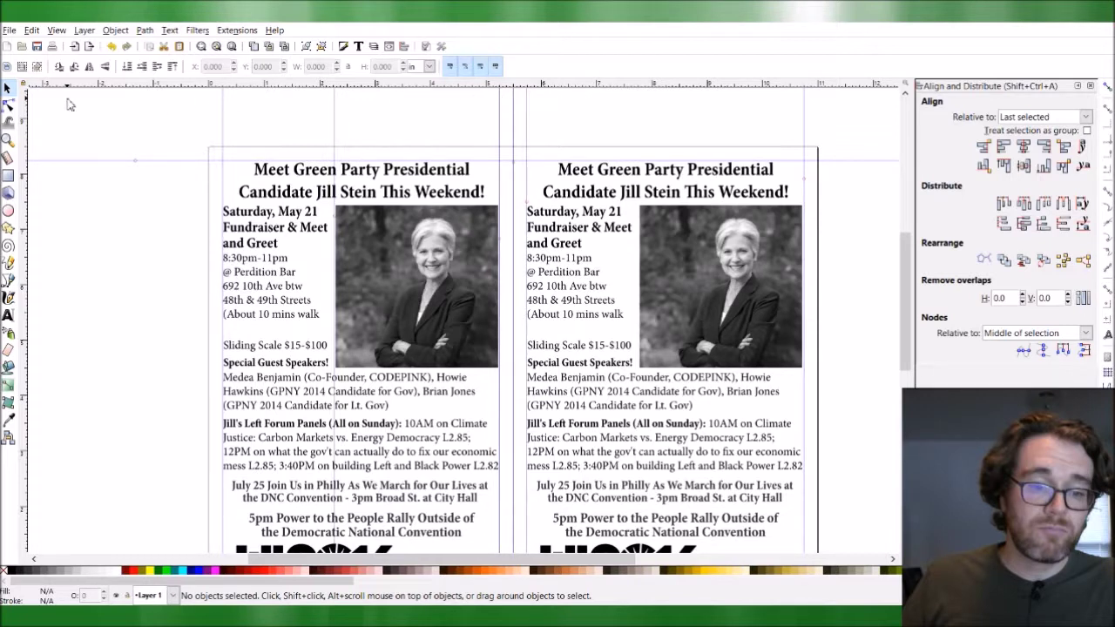
key(ctrl+shift+s)
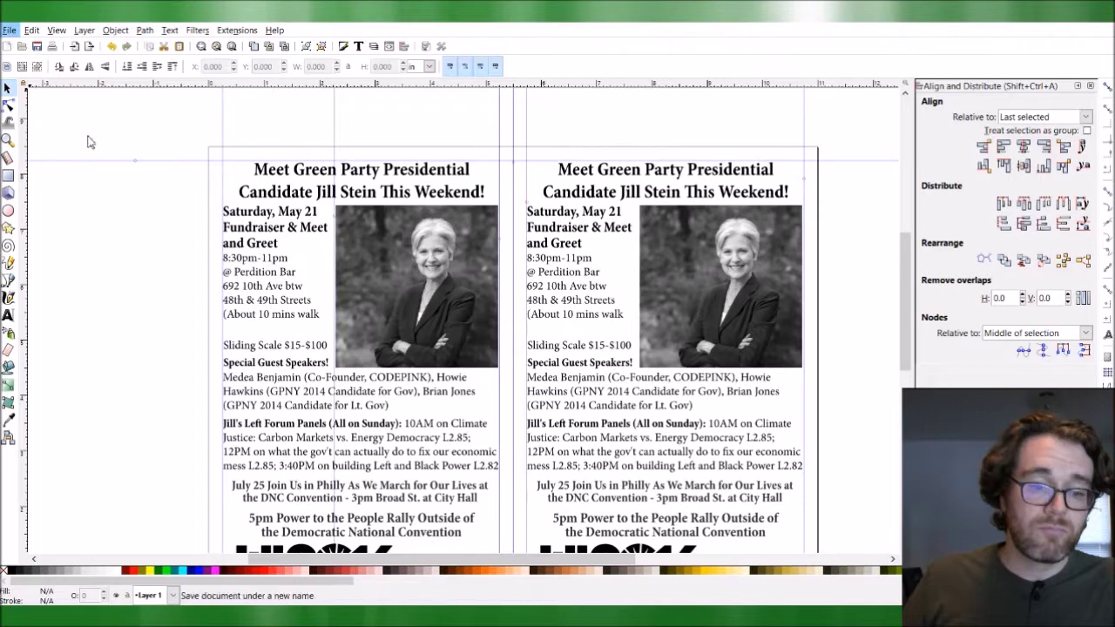
click(9, 31)
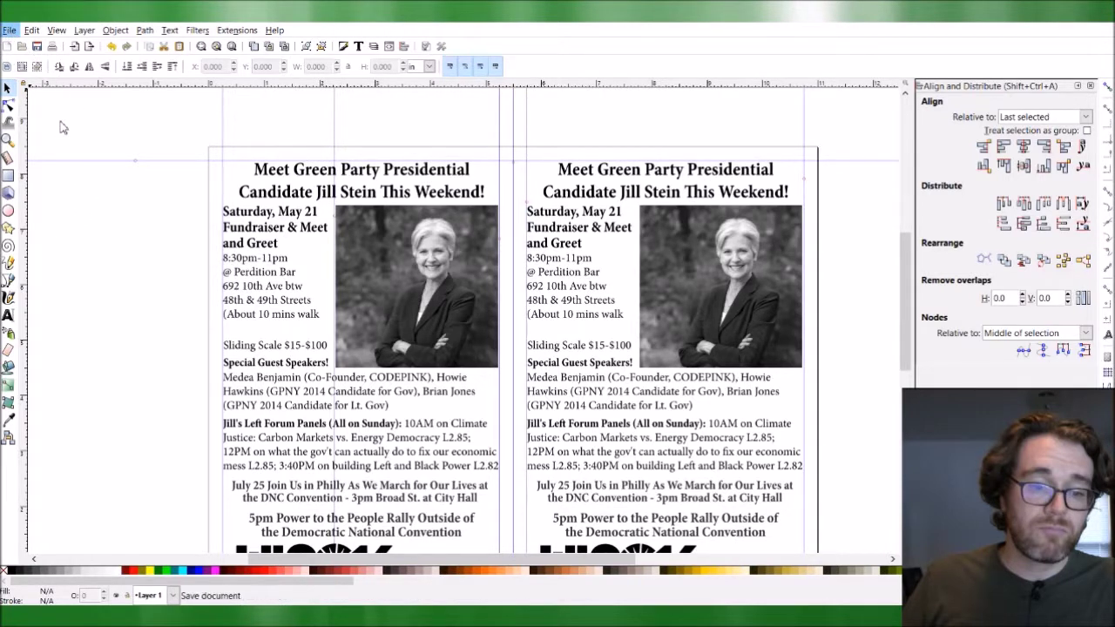
click(73, 256)
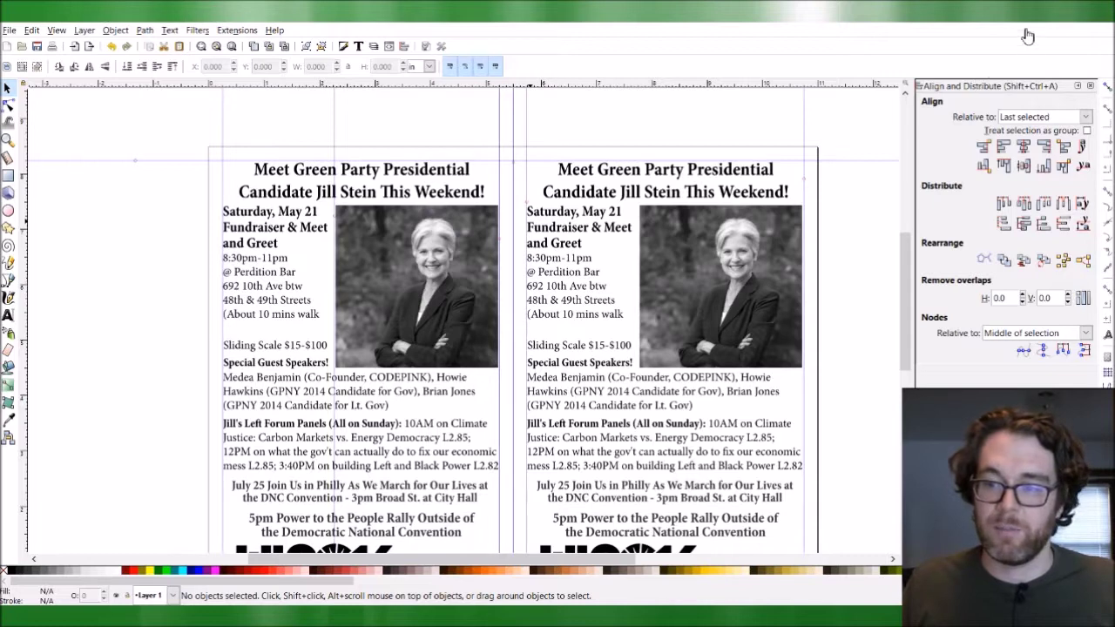
scroll(492, 208, down, 6)
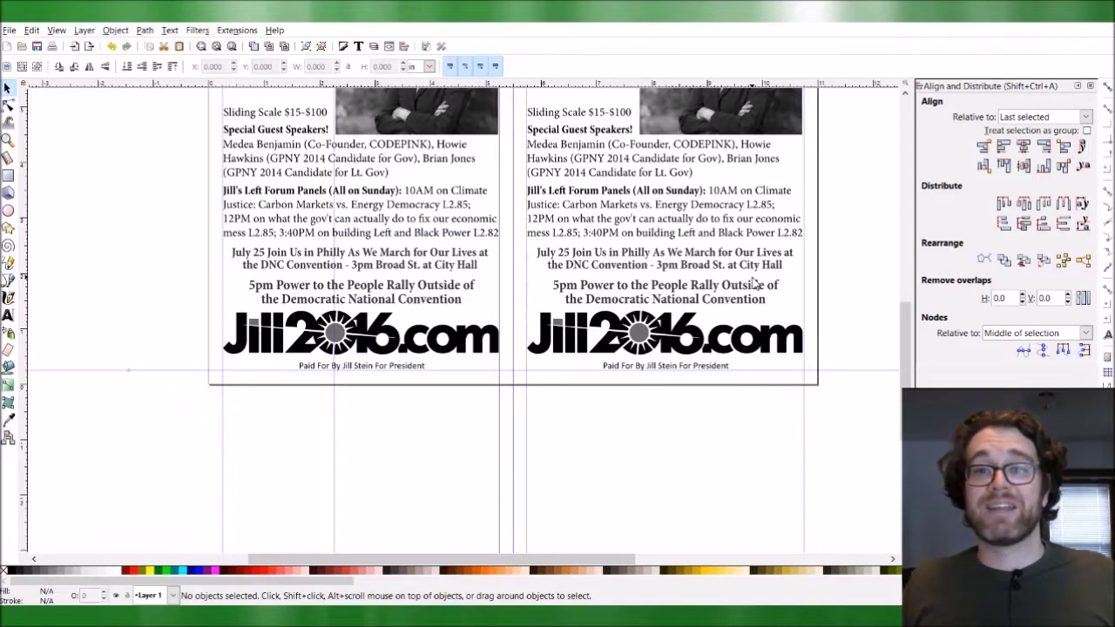
scroll(753, 283, up, 5)
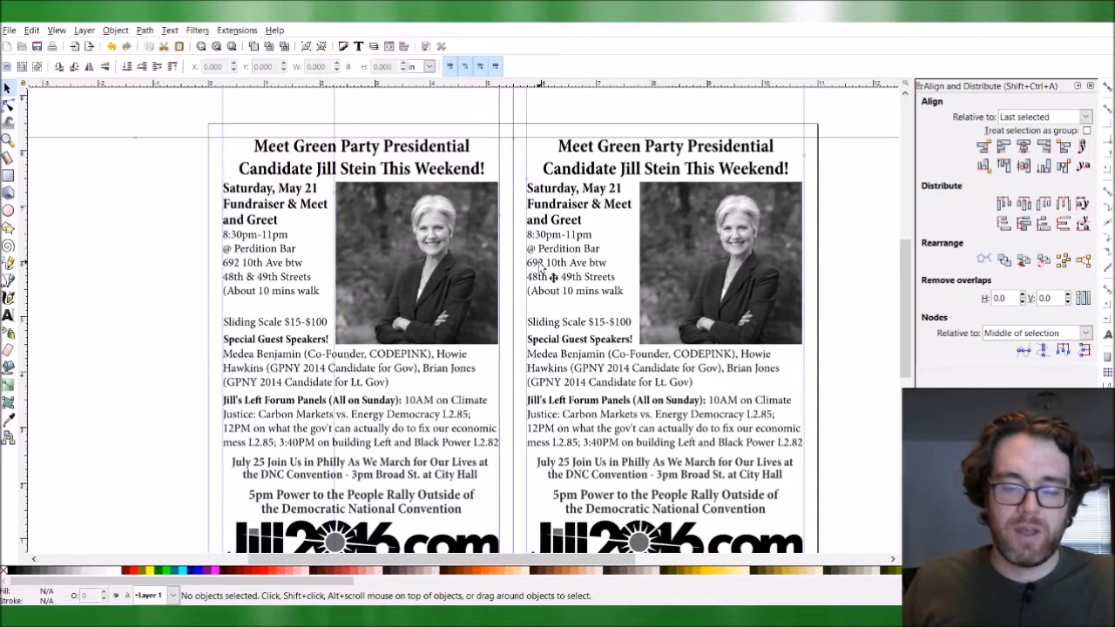
scroll(616, 246, down, 1)
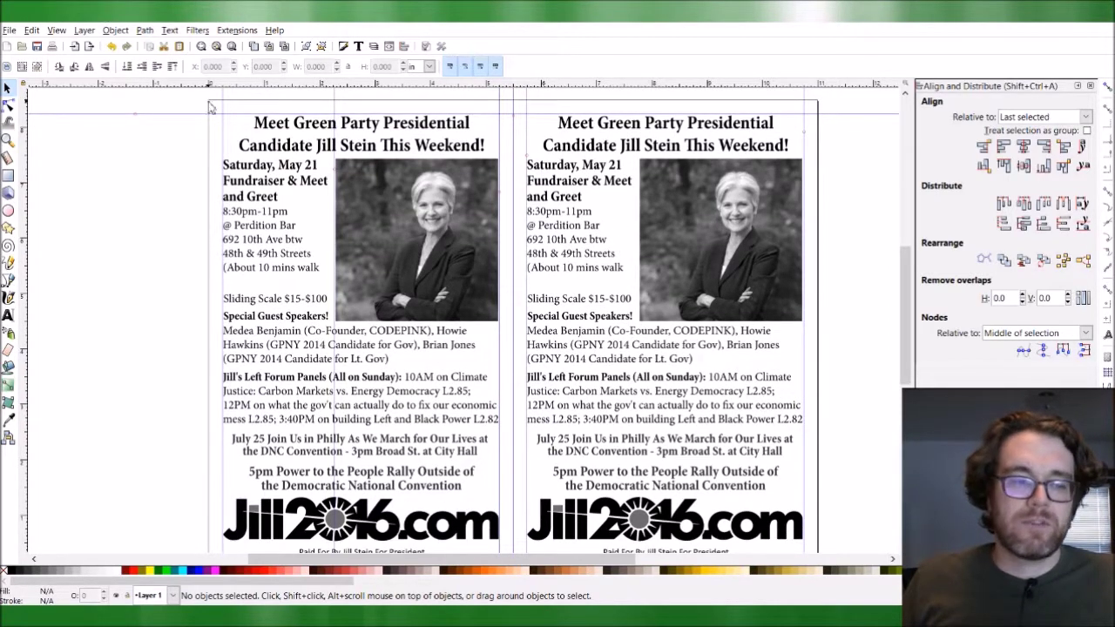
click(11, 32)
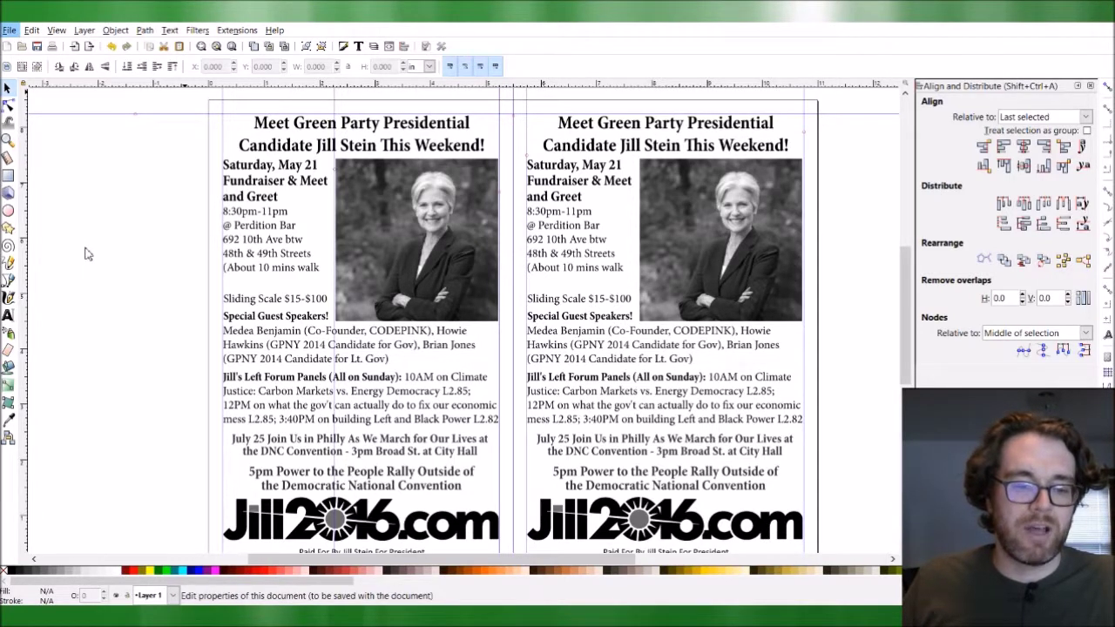
key(Escape)
click(9, 31)
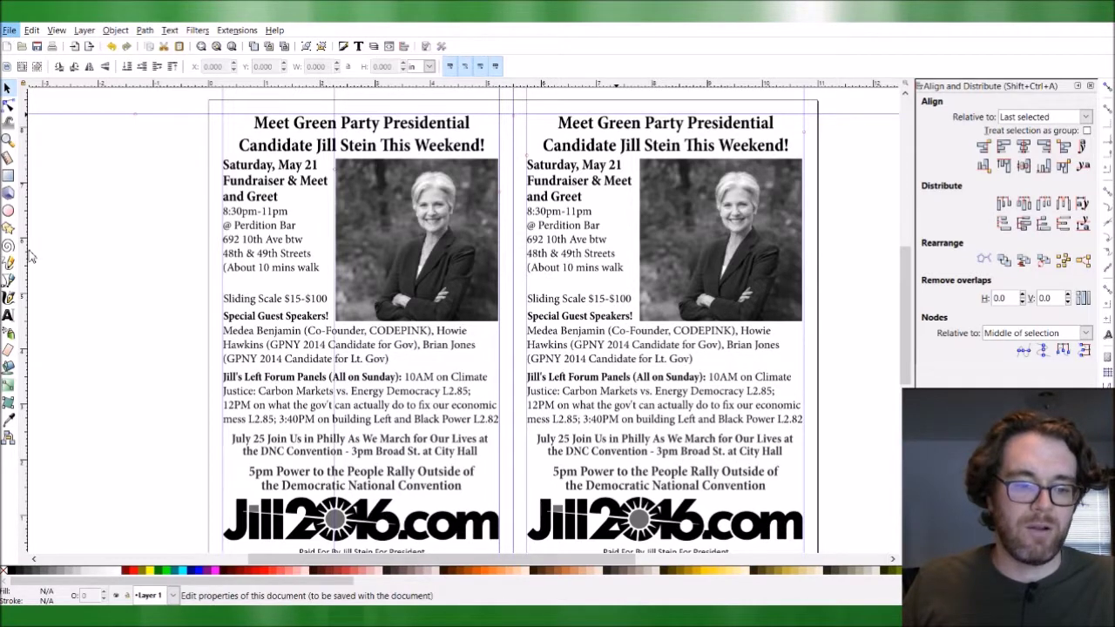
key(Escape)
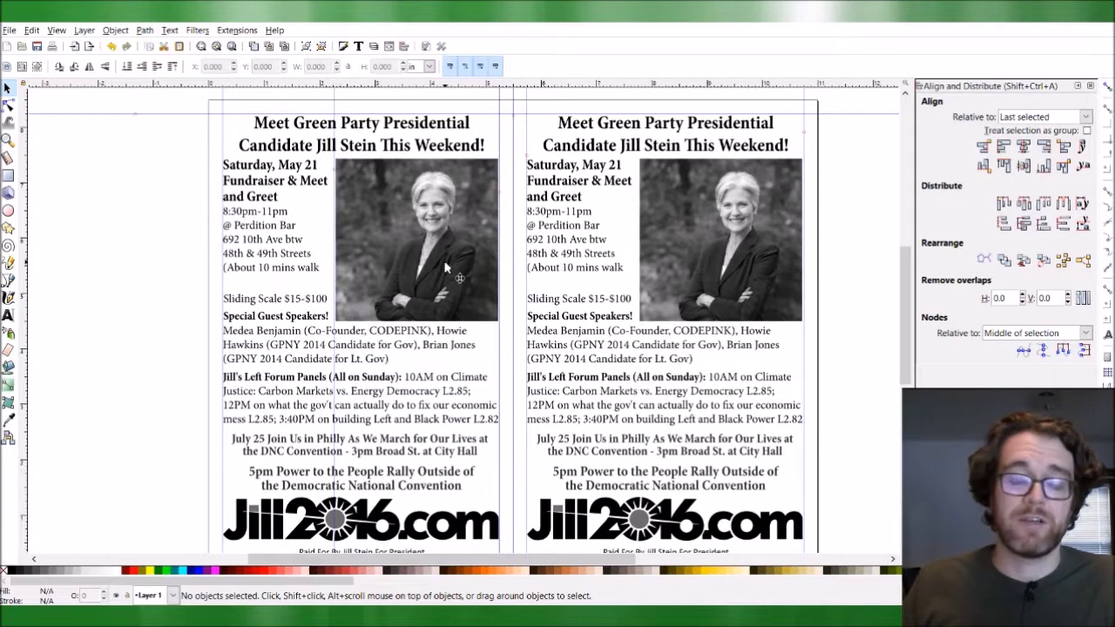
Shift the middle vertical cut guide from 5.50 in to 5.75 in.
scroll(449, 266, up, 2)
scroll(443, 261, down, 1)
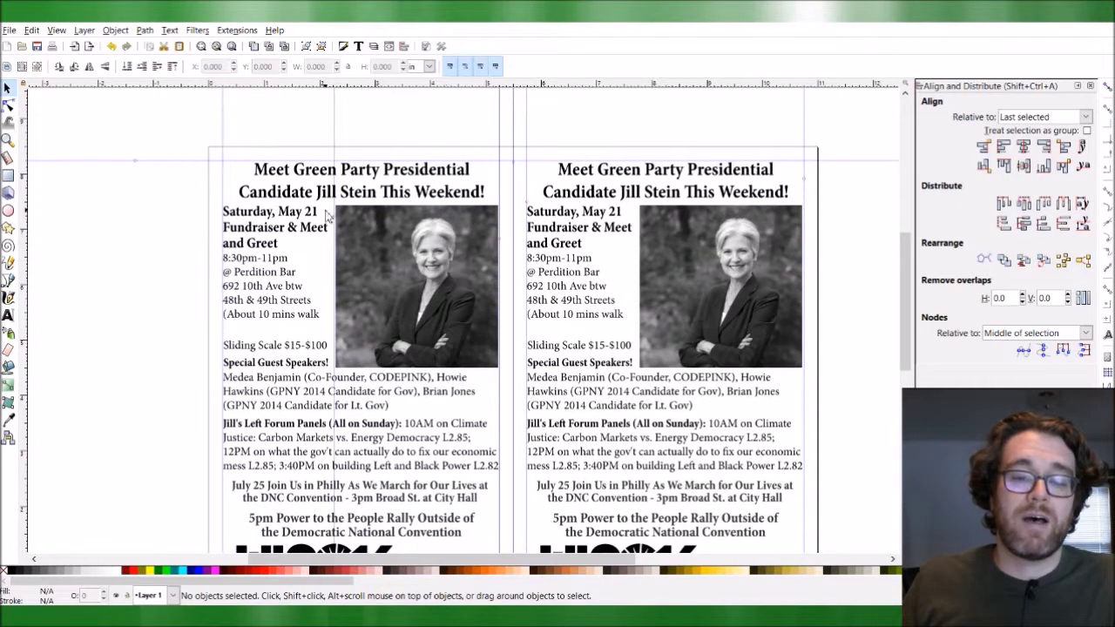
scroll(200, 198, down, 1)
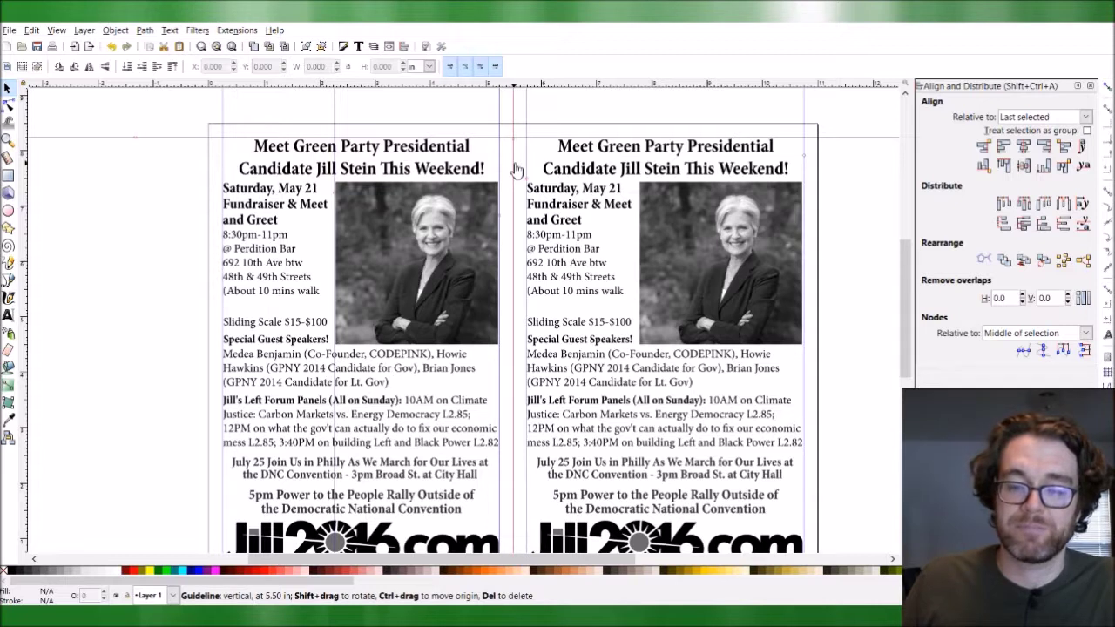
drag(516, 169, 529, 168)
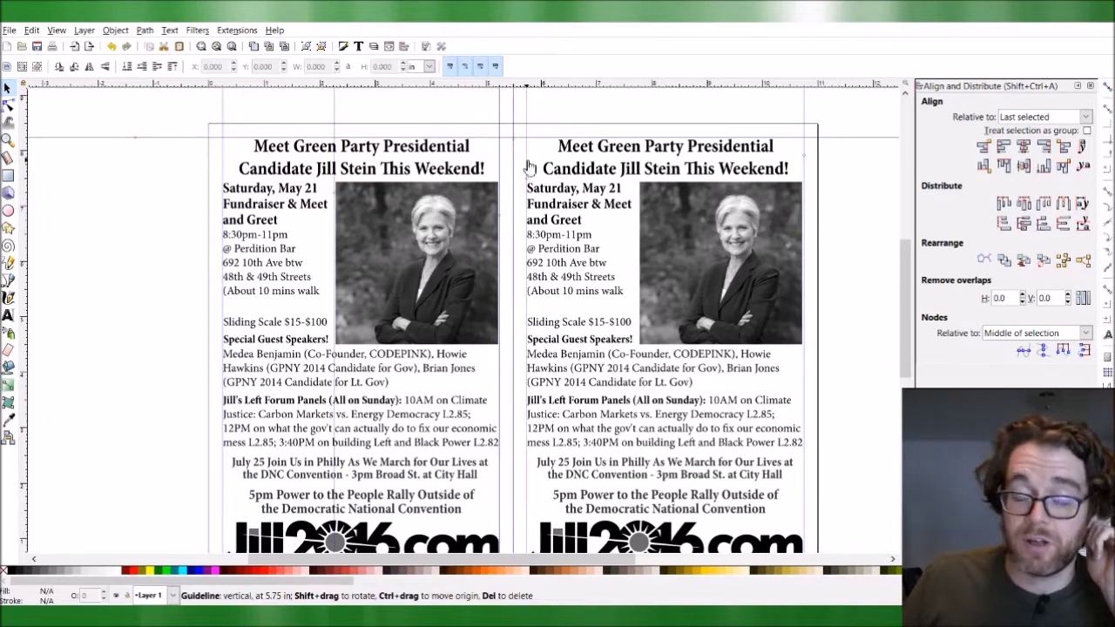
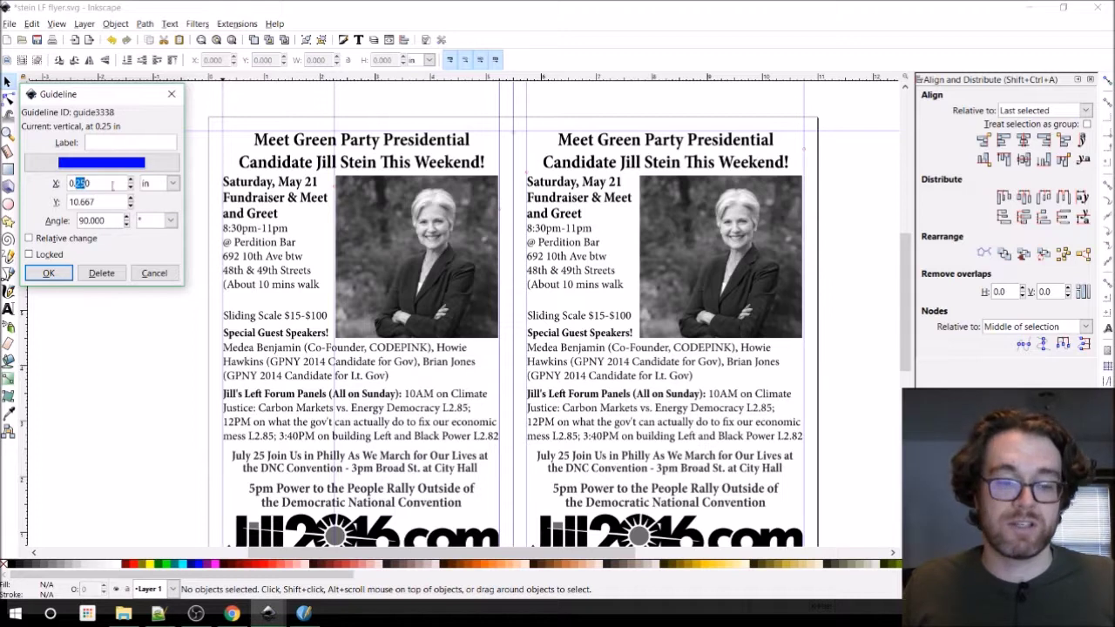
click(163, 272)
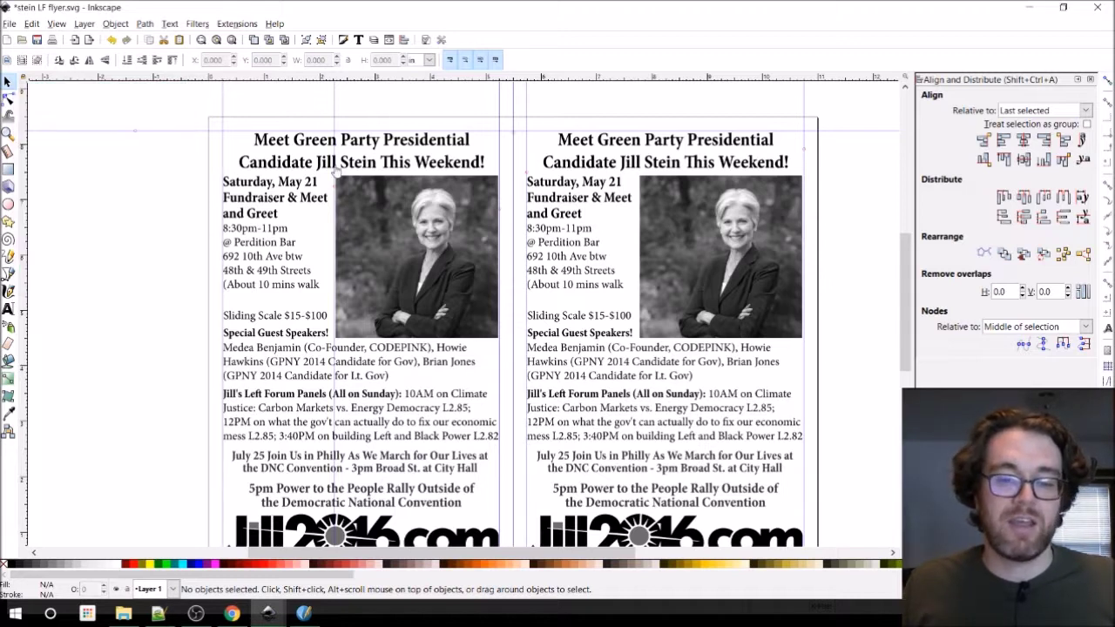
double_click(501, 108)
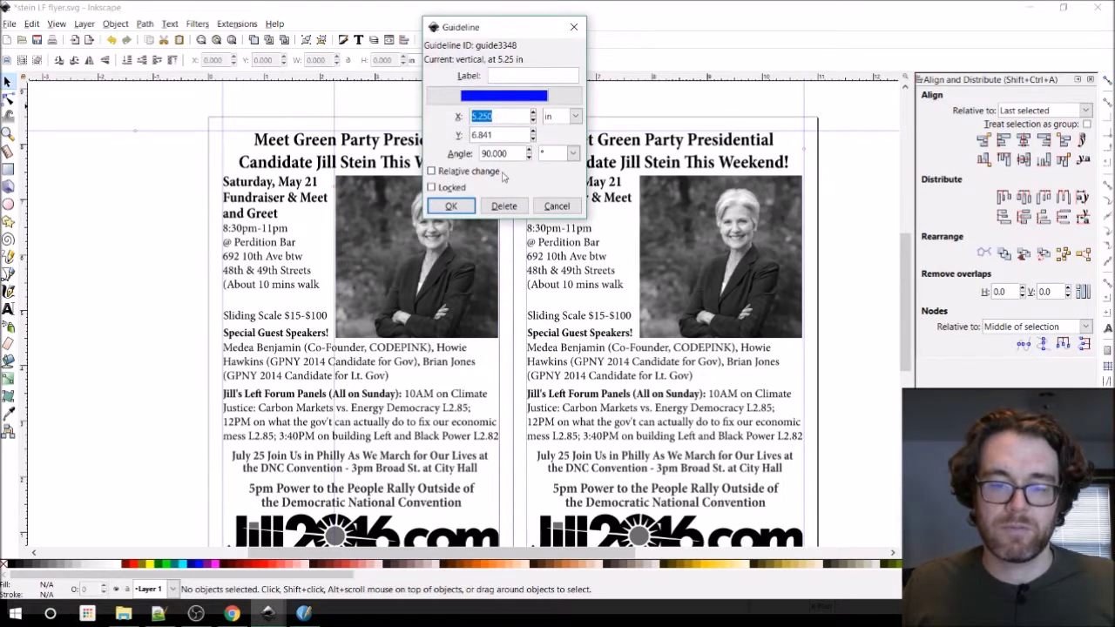
click(556, 206)
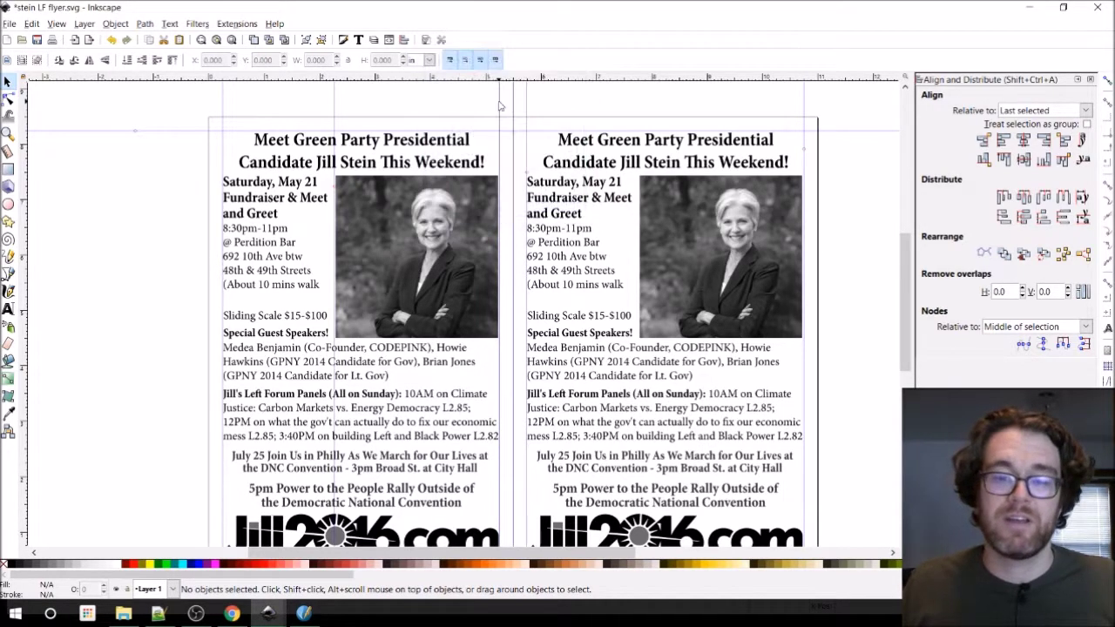
double_click(513, 107)
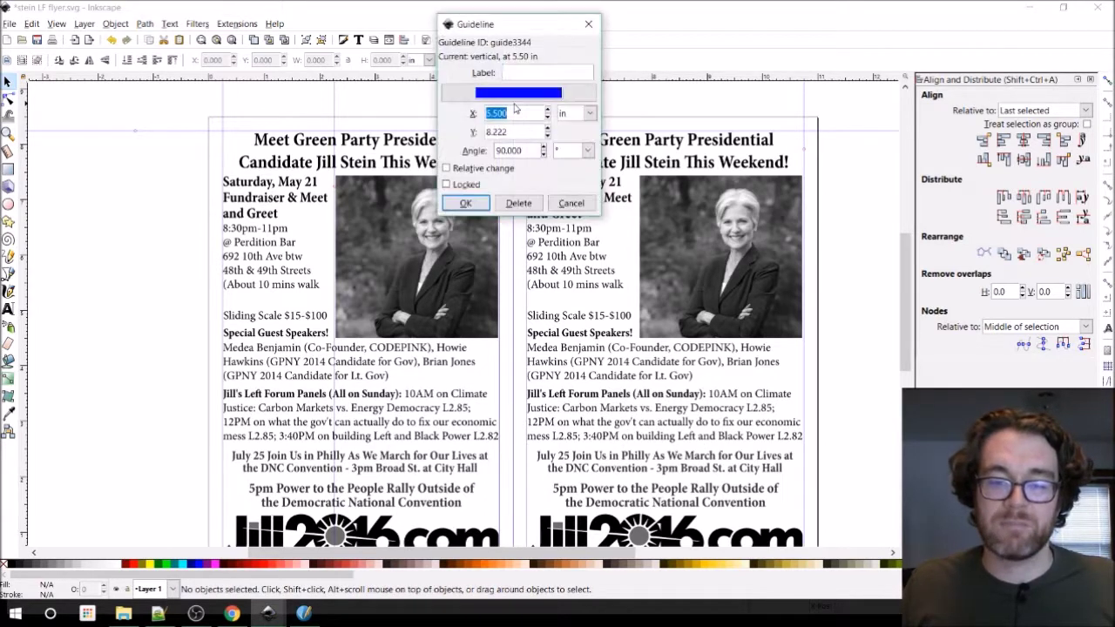
click(570, 203)
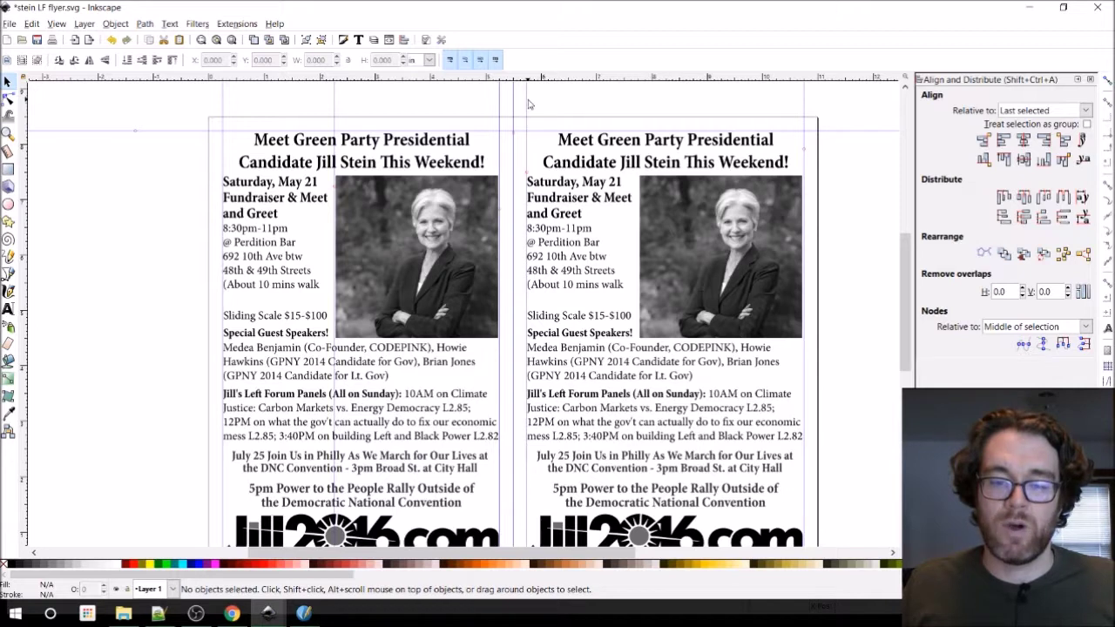
double_click(528, 104)
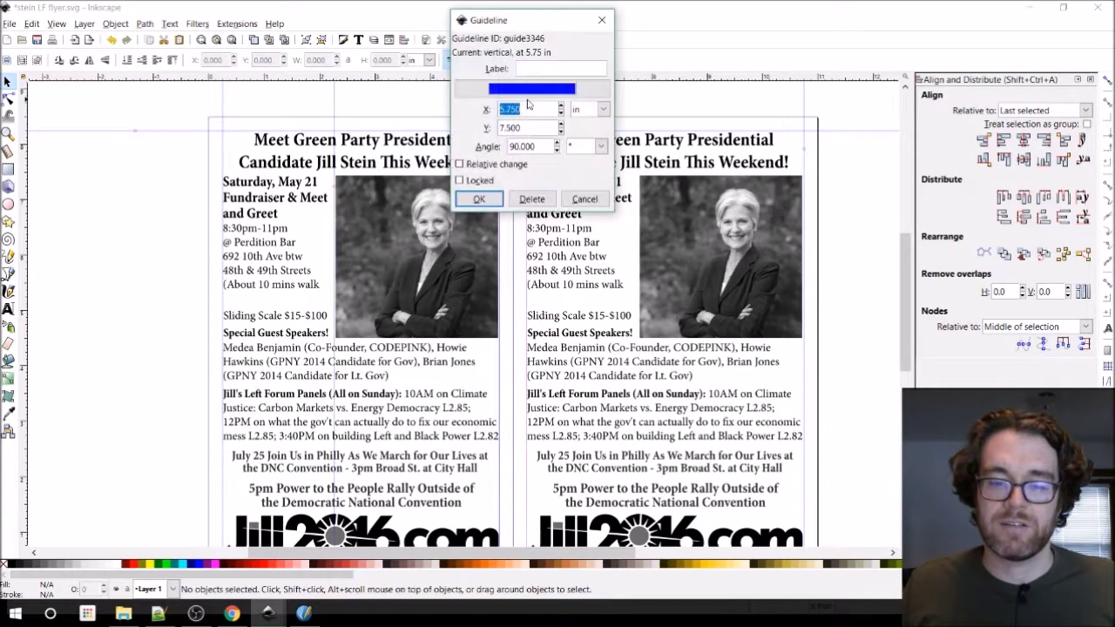
click(583, 199)
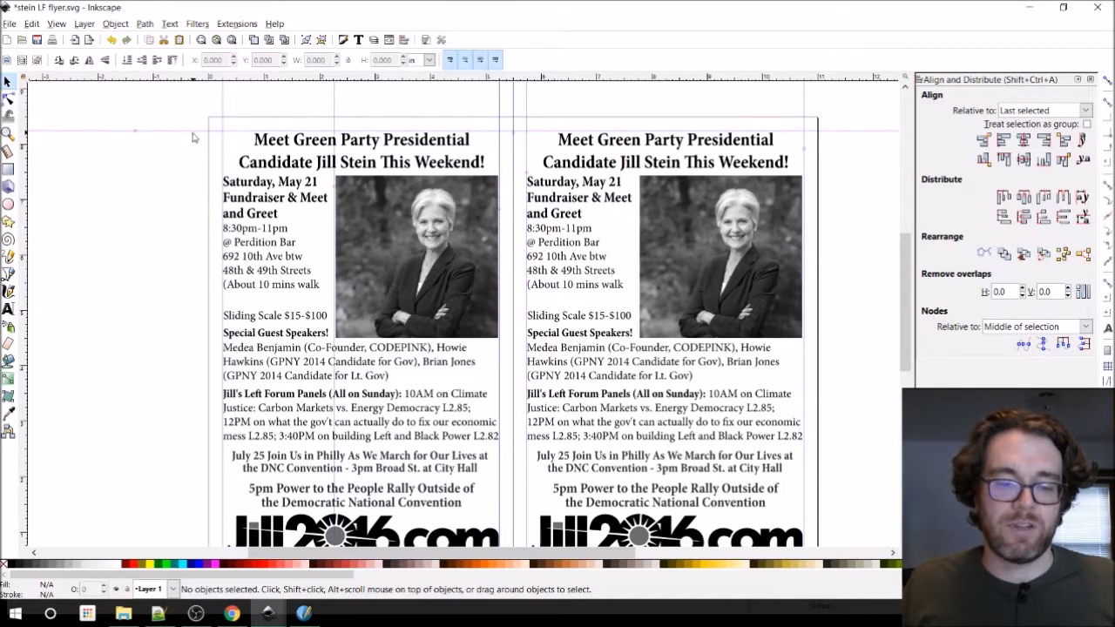
scroll(178, 209, down, 4)
scroll(168, 225, up, 3)
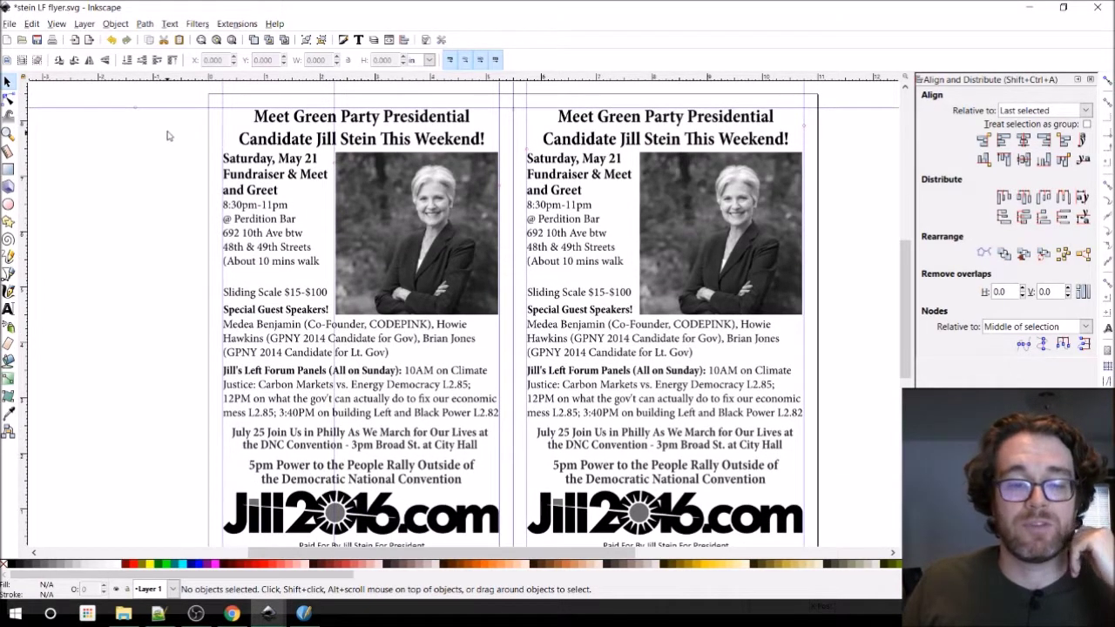
scroll(155, 306, down, 2)
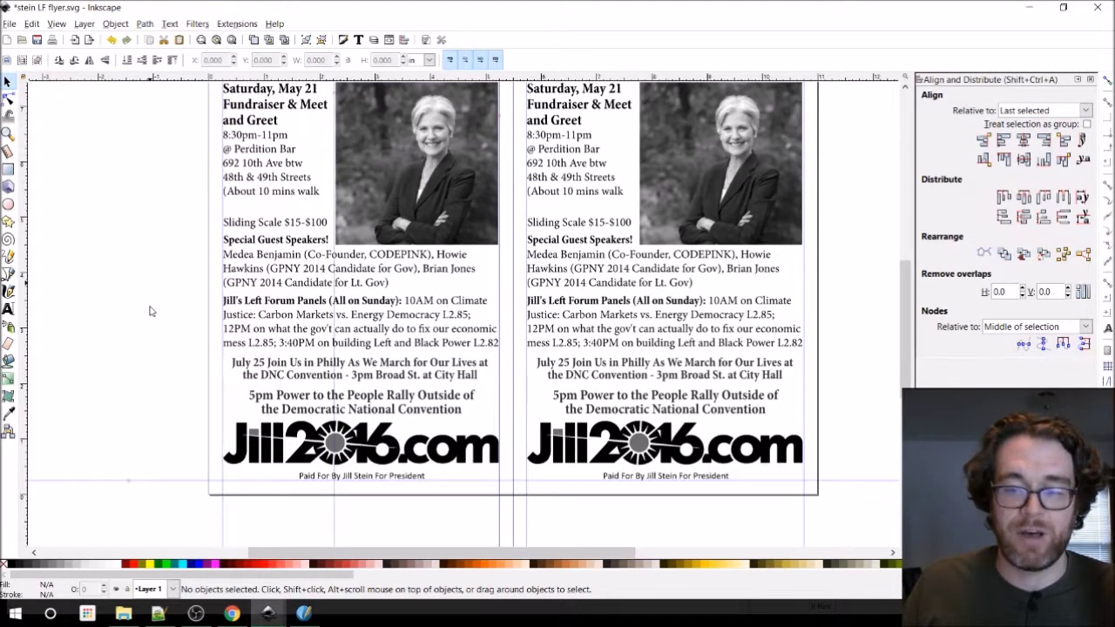
scroll(149, 311, up, 2)
click(9, 24)
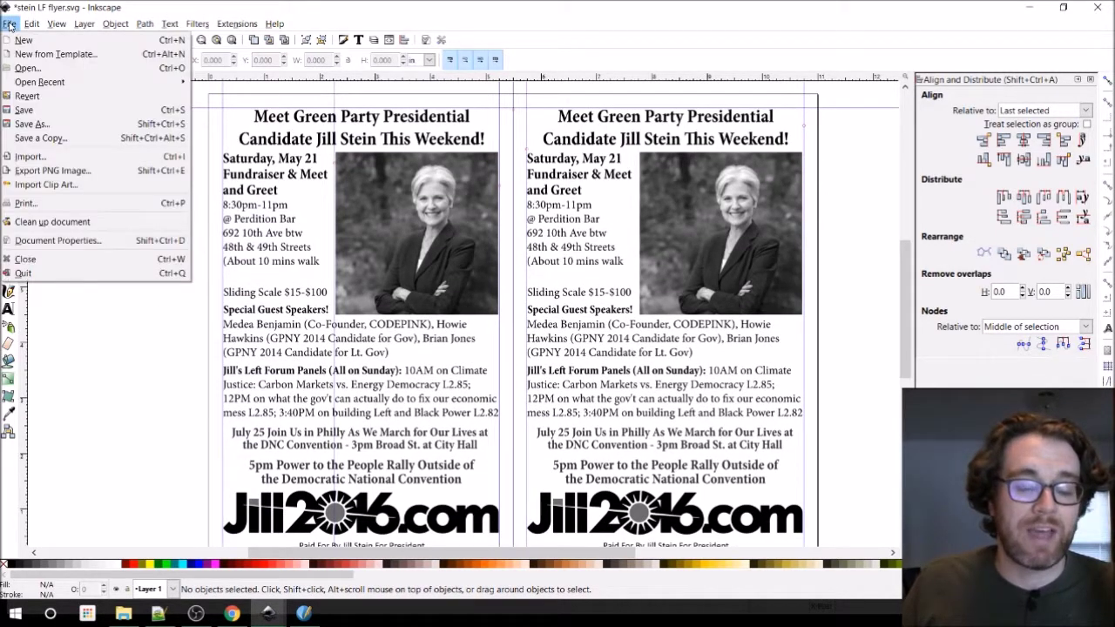
click(83, 242)
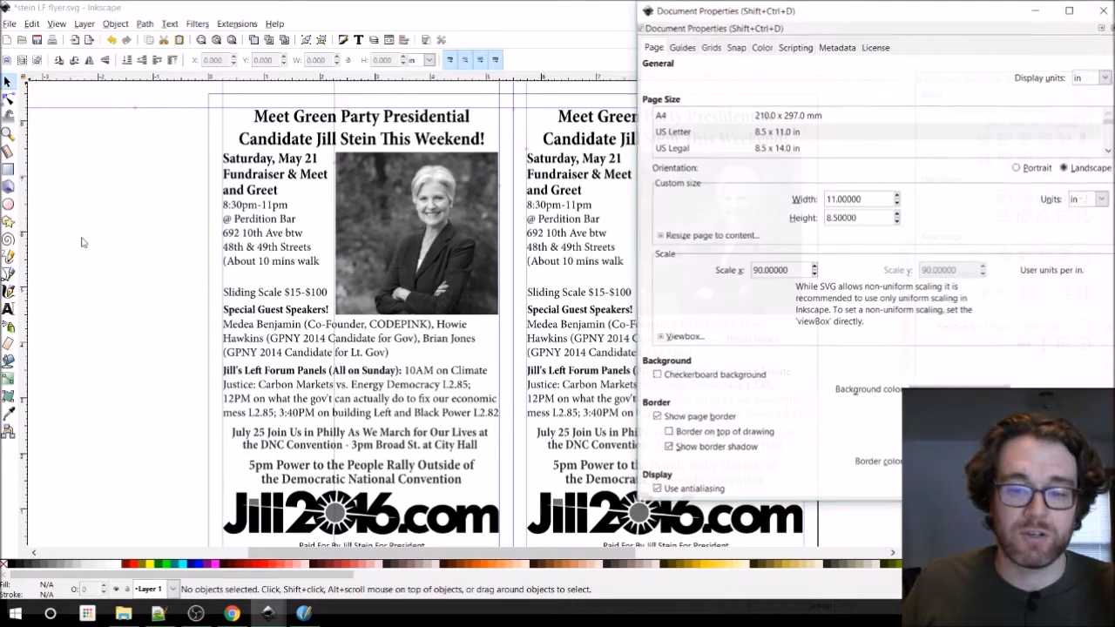
drag(969, 12, 655, 30)
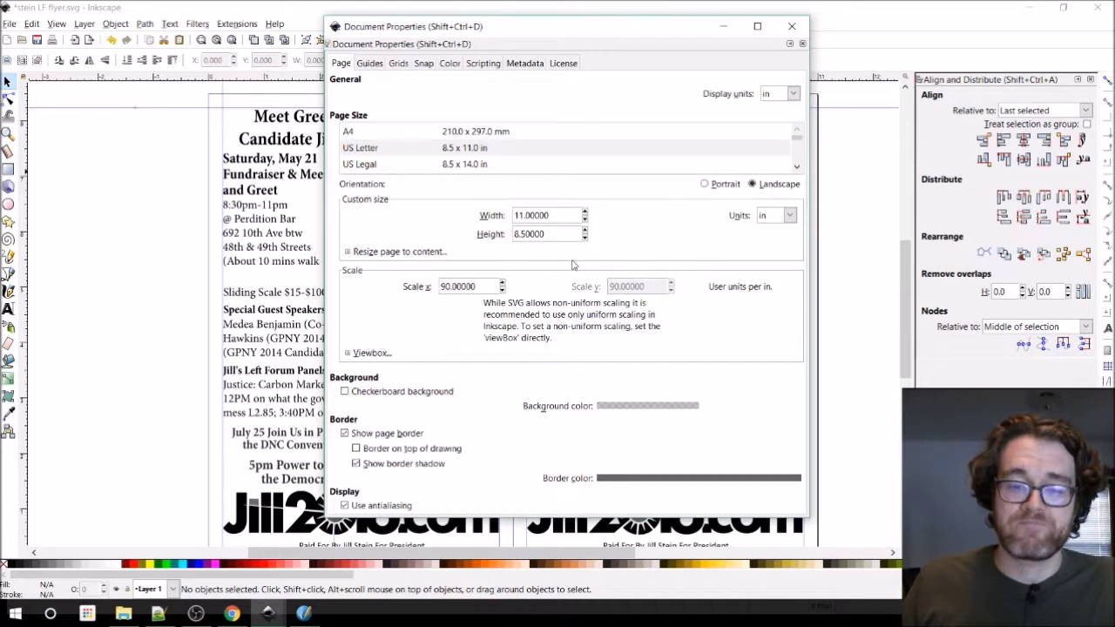
click(791, 26)
scroll(804, 266, down, 2)
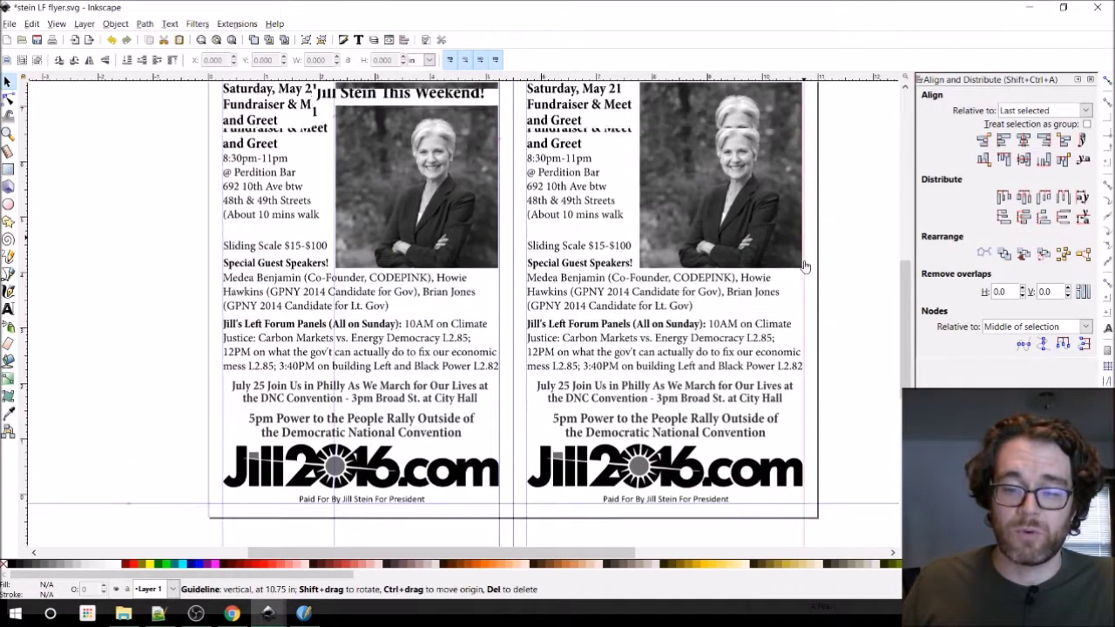
scroll(802, 262, up, 1)
scroll(454, 247, down, 1)
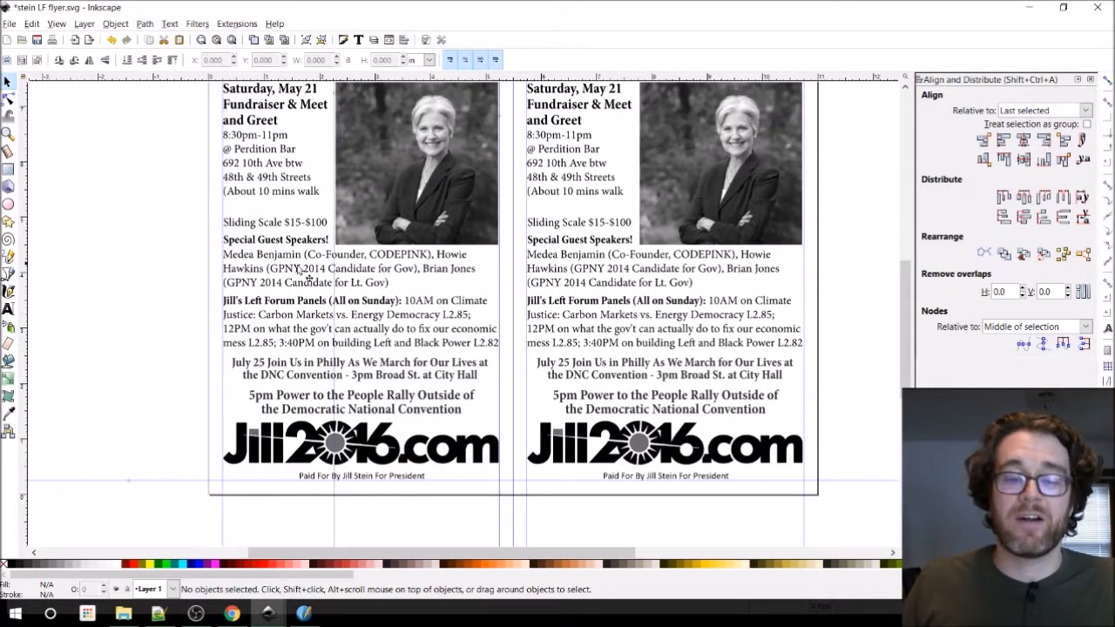
scroll(261, 296, up, 1)
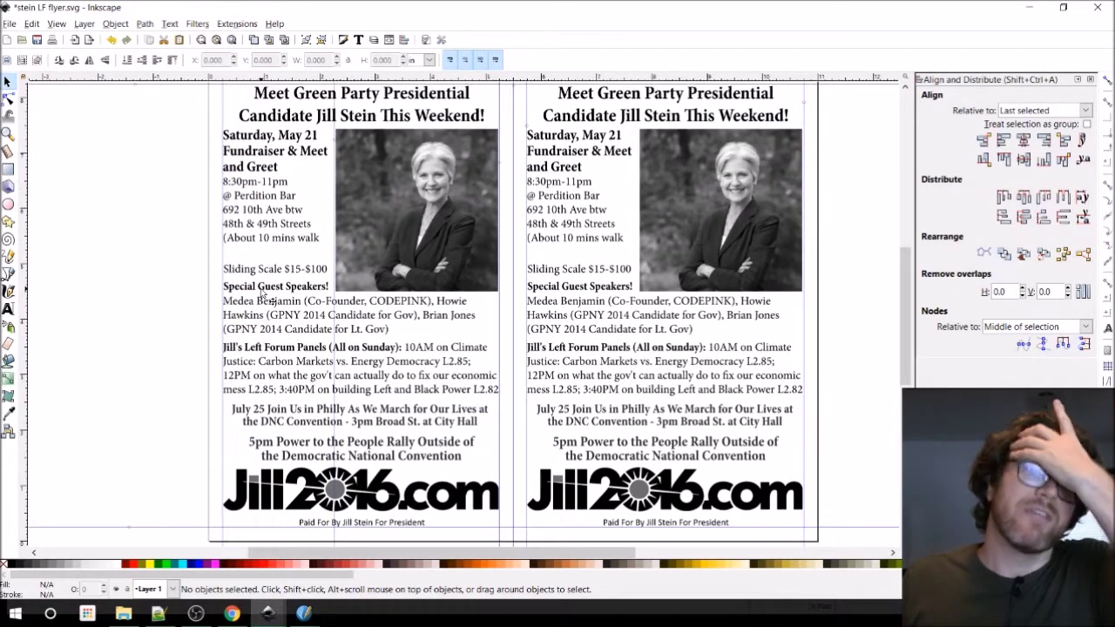
scroll(268, 291, up, 1)
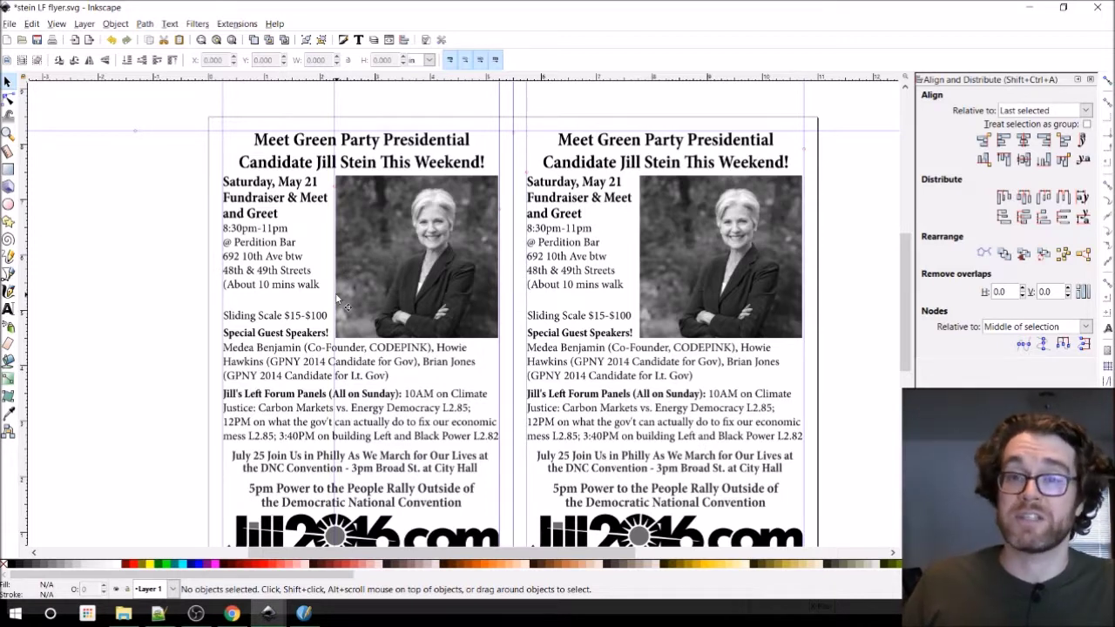
click(296, 163)
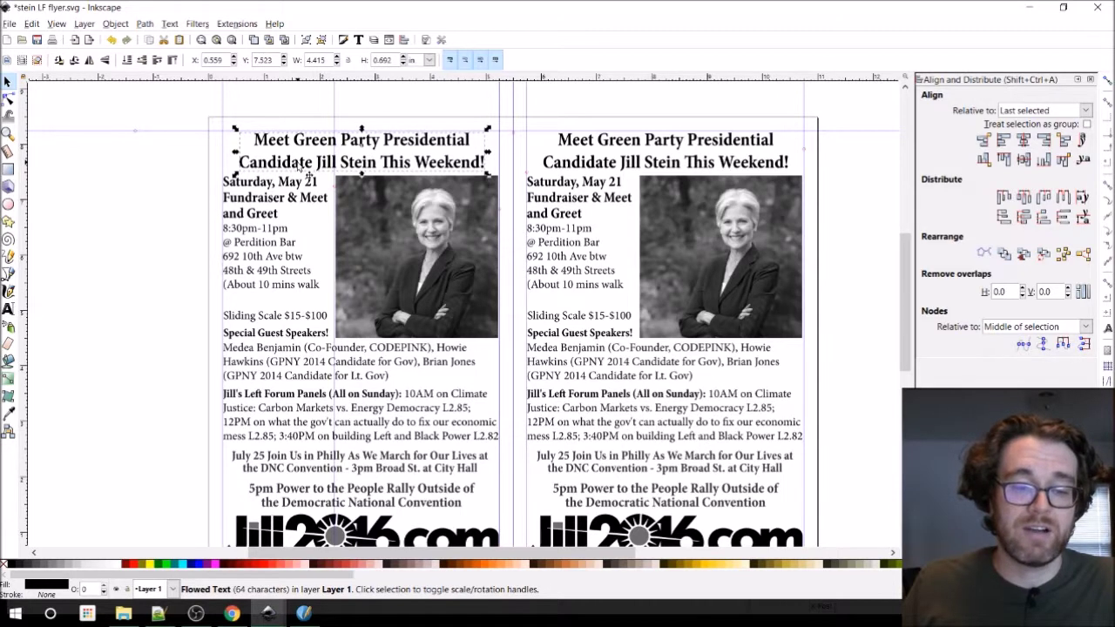
scroll(299, 149, up, 3)
scroll(297, 142, down, 1)
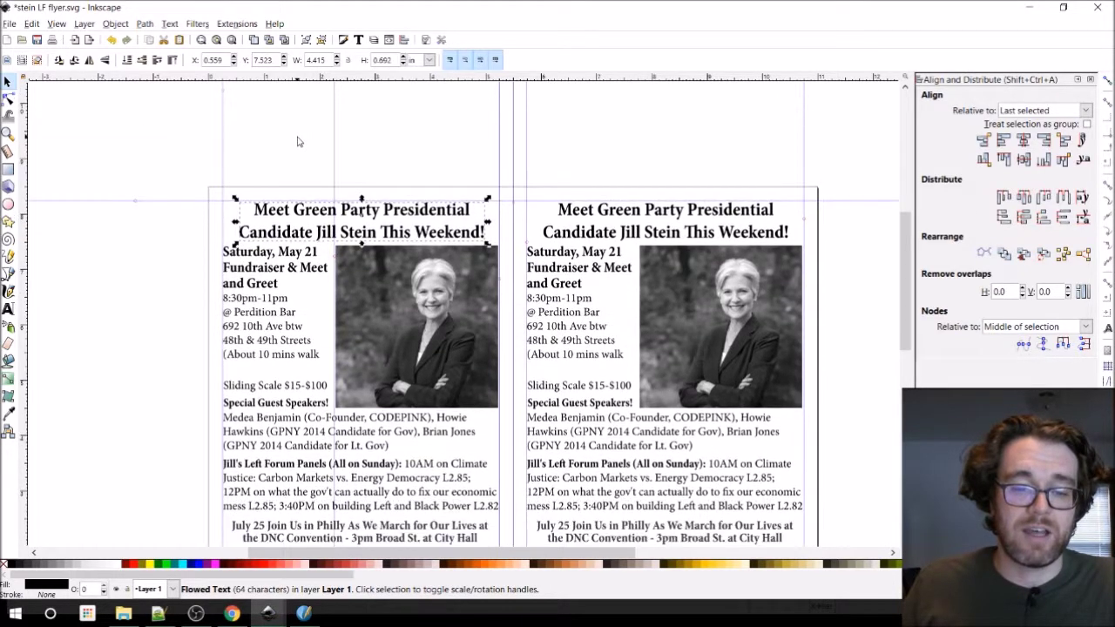
scroll(296, 144, down, 1)
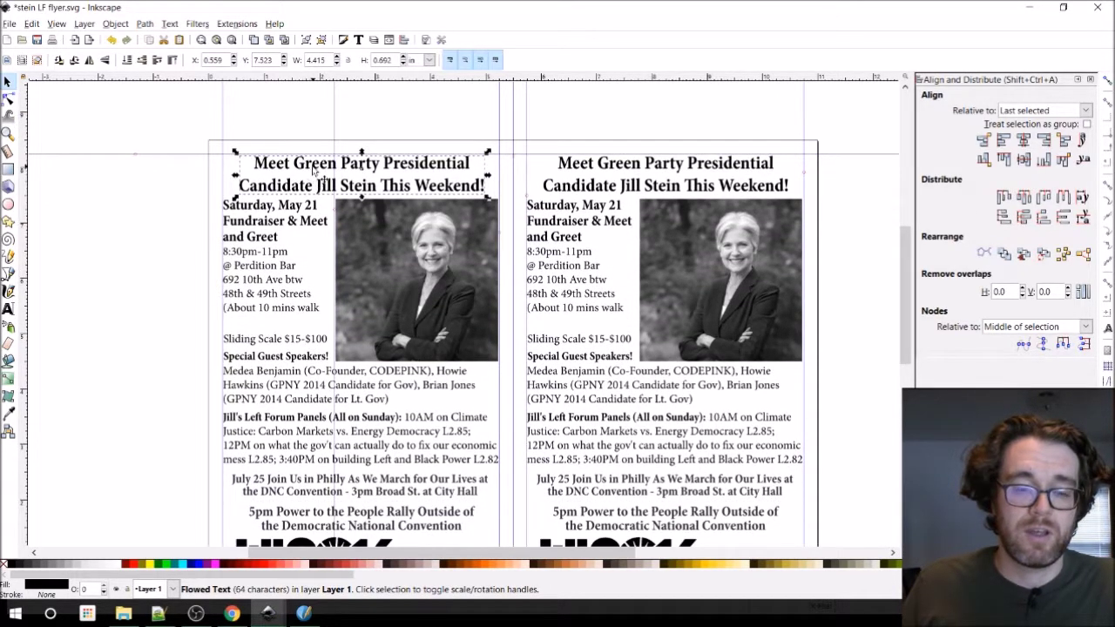
double_click(310, 167)
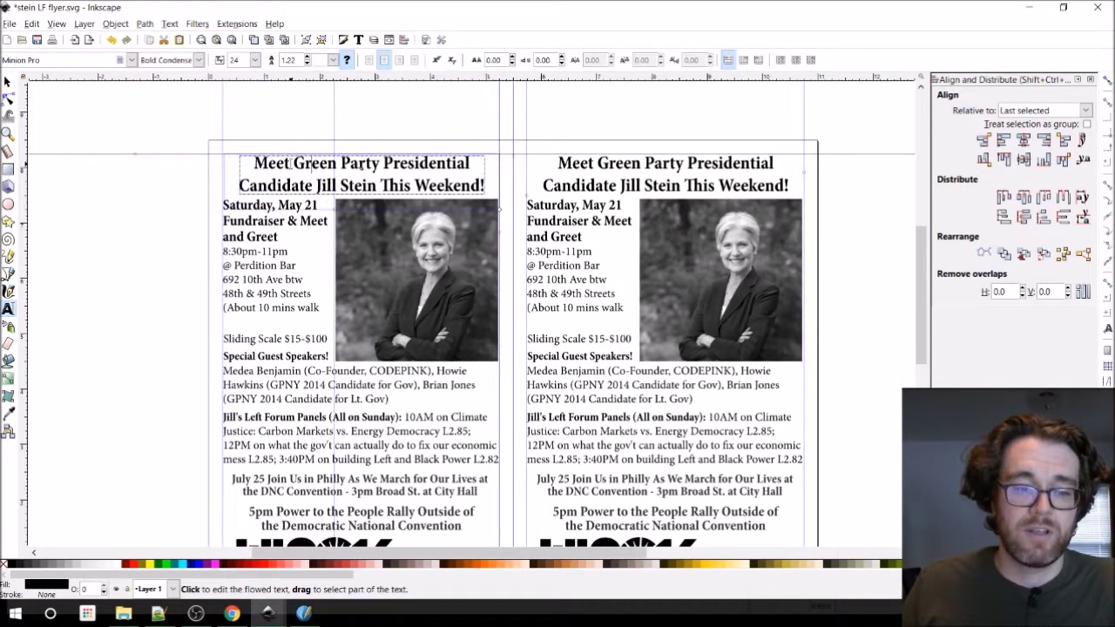
key(ctrl+a)
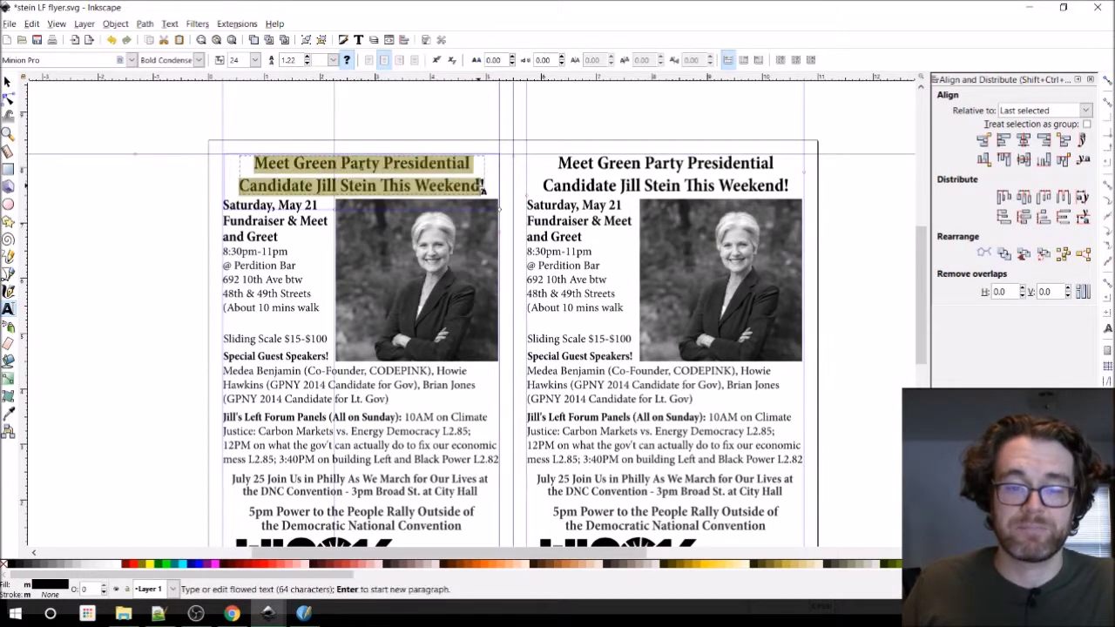
key(Escape)
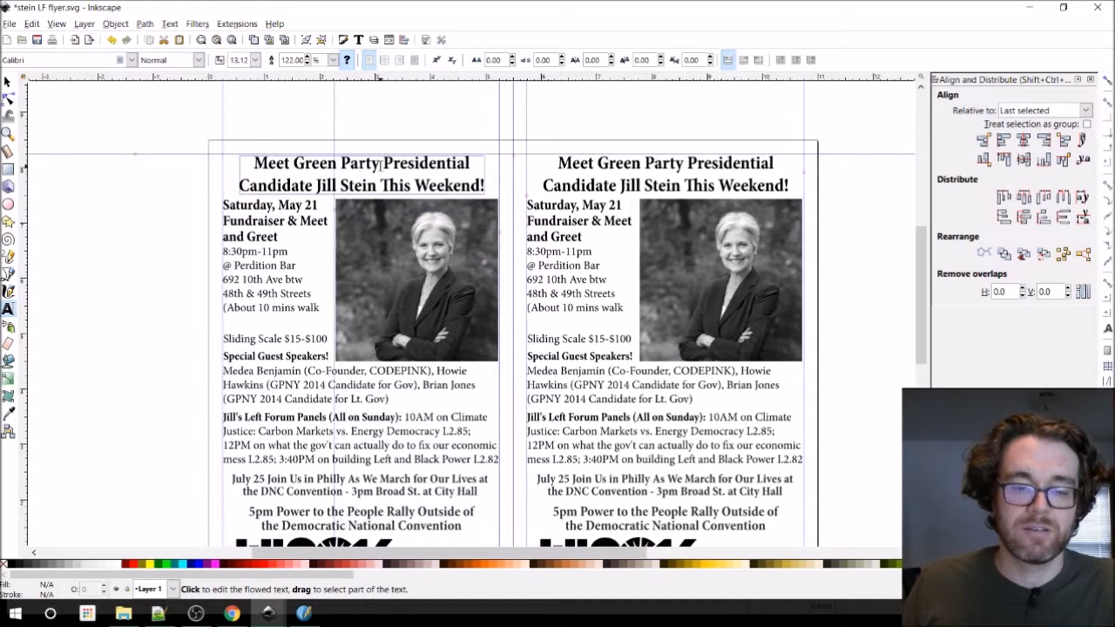
click(380, 164)
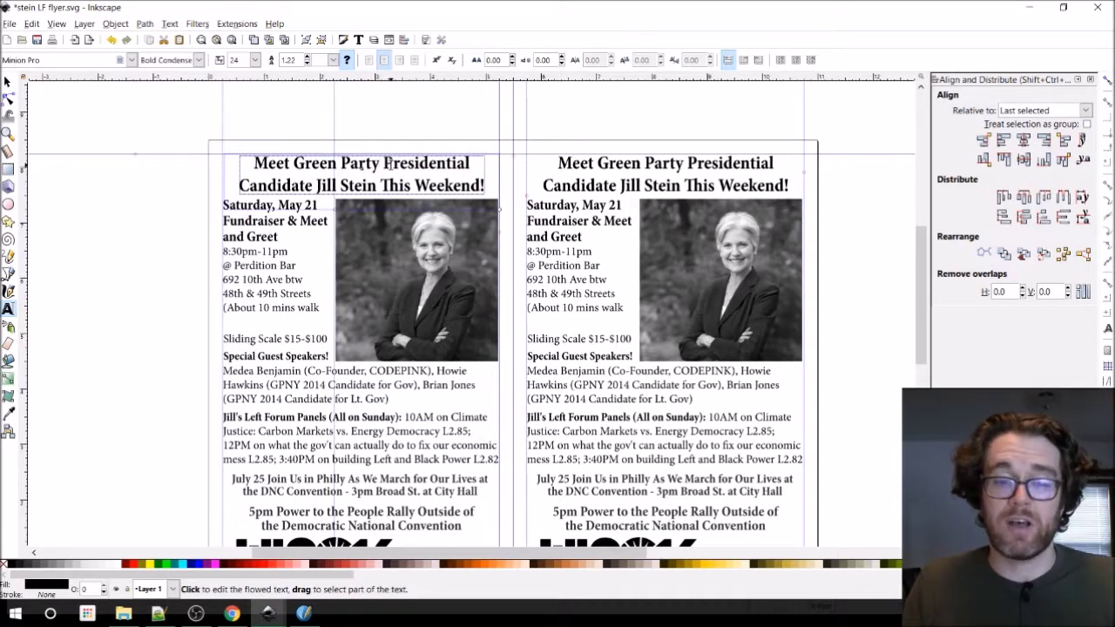
key(BackSpace)
key(BackSpace)
key(BackSpace)
key(BackSpace)
key(BackSpace)
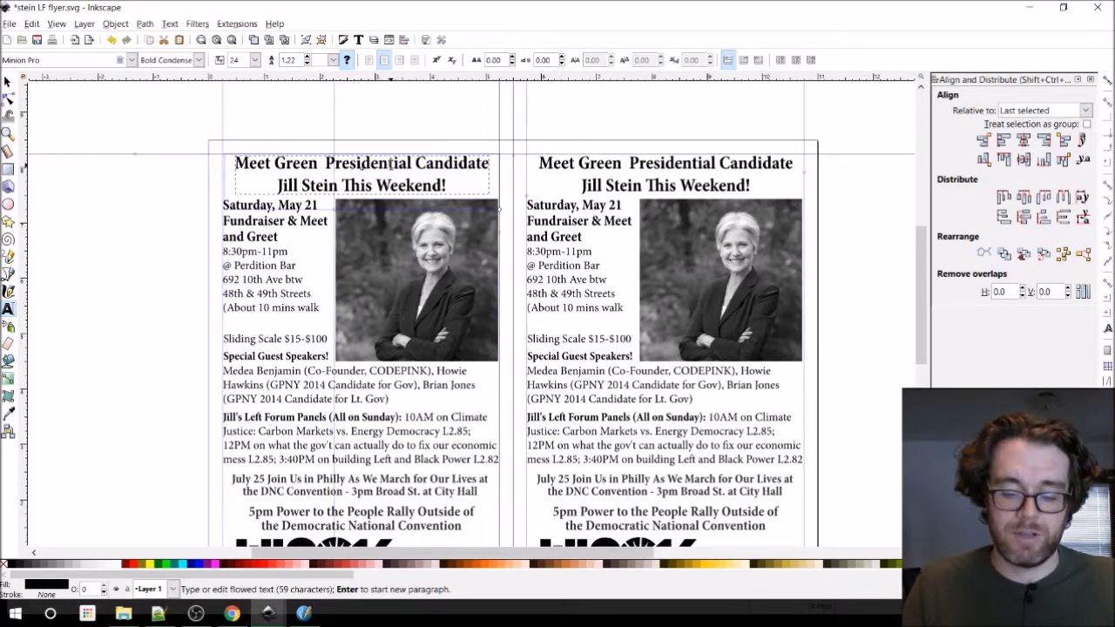
text(Party)
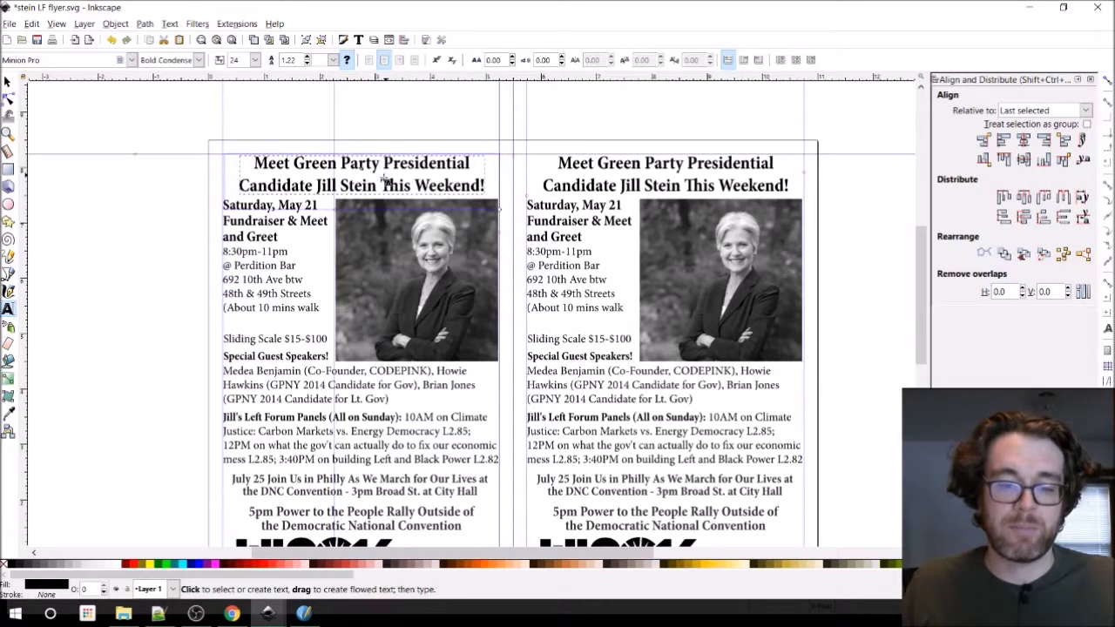
drag(380, 185, 415, 186)
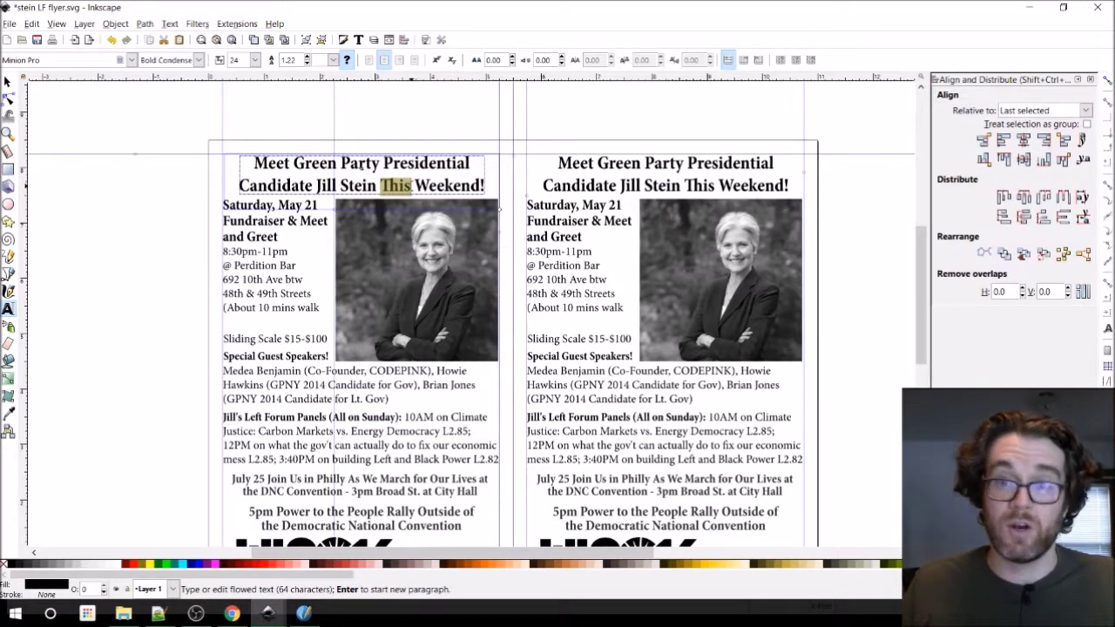
text(This)
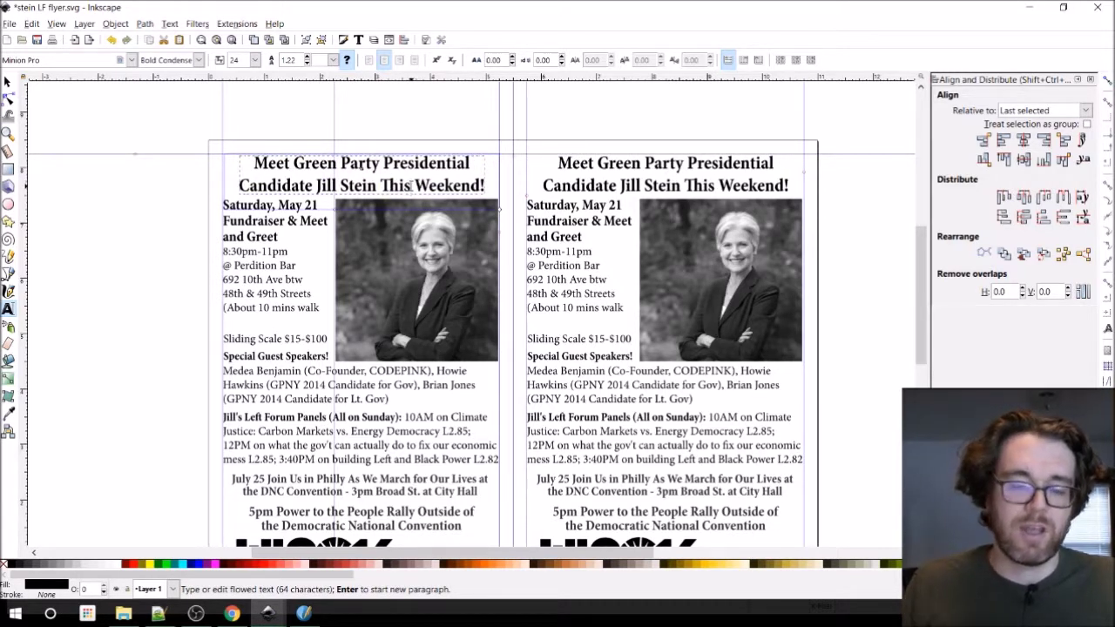
click(7, 81)
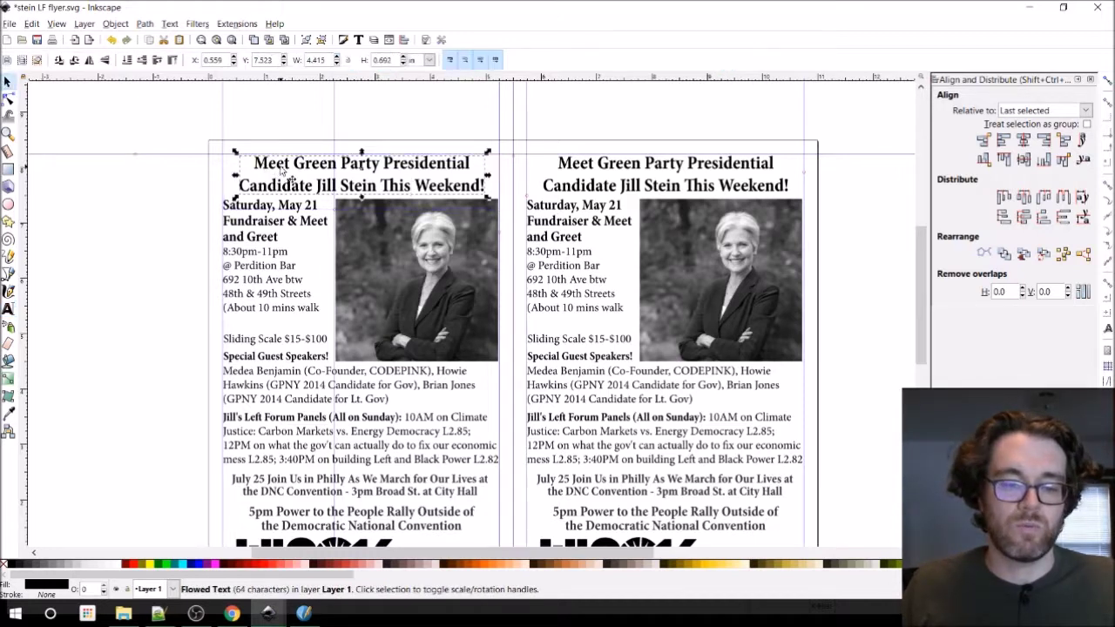
drag(282, 168, 282, 121)
drag(486, 150, 509, 168)
key(ctrl+z)
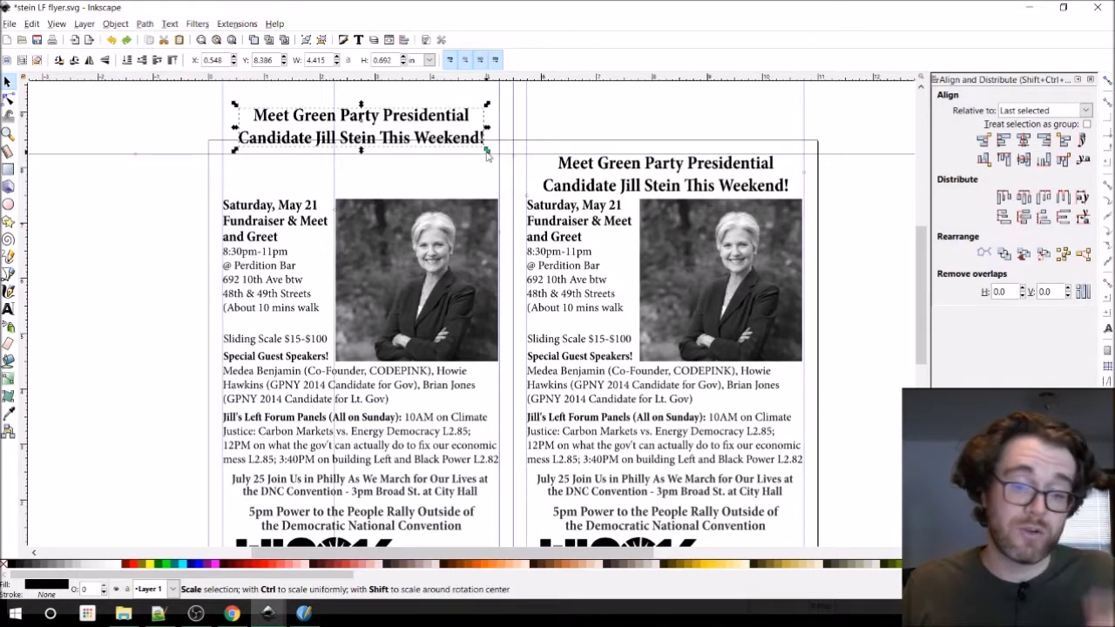
drag(485, 154, 512, 185)
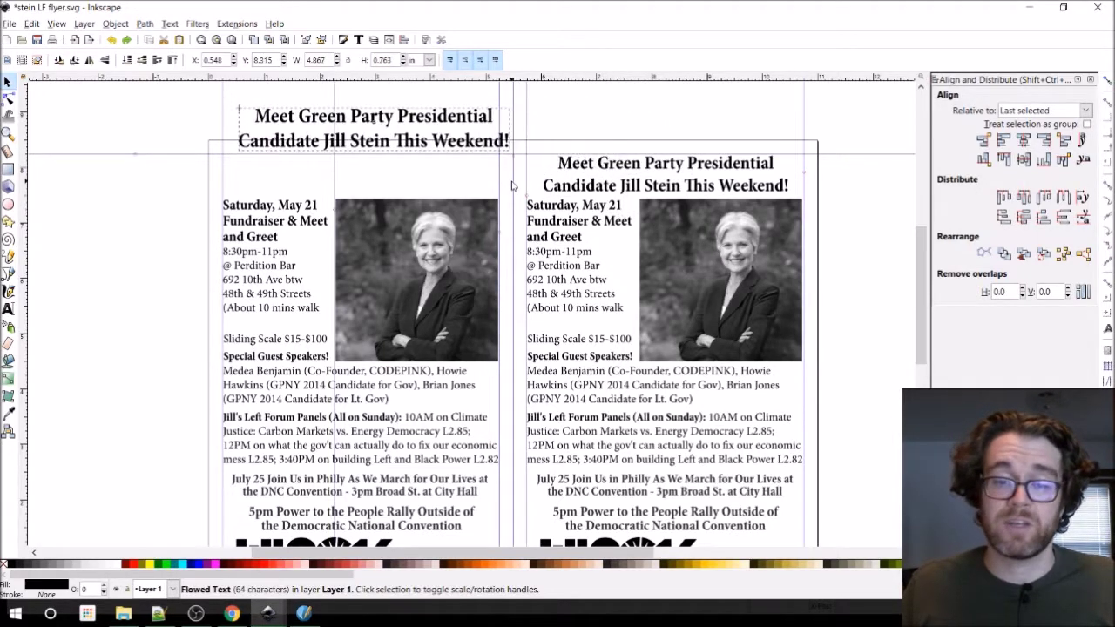
key(ctrl+z)
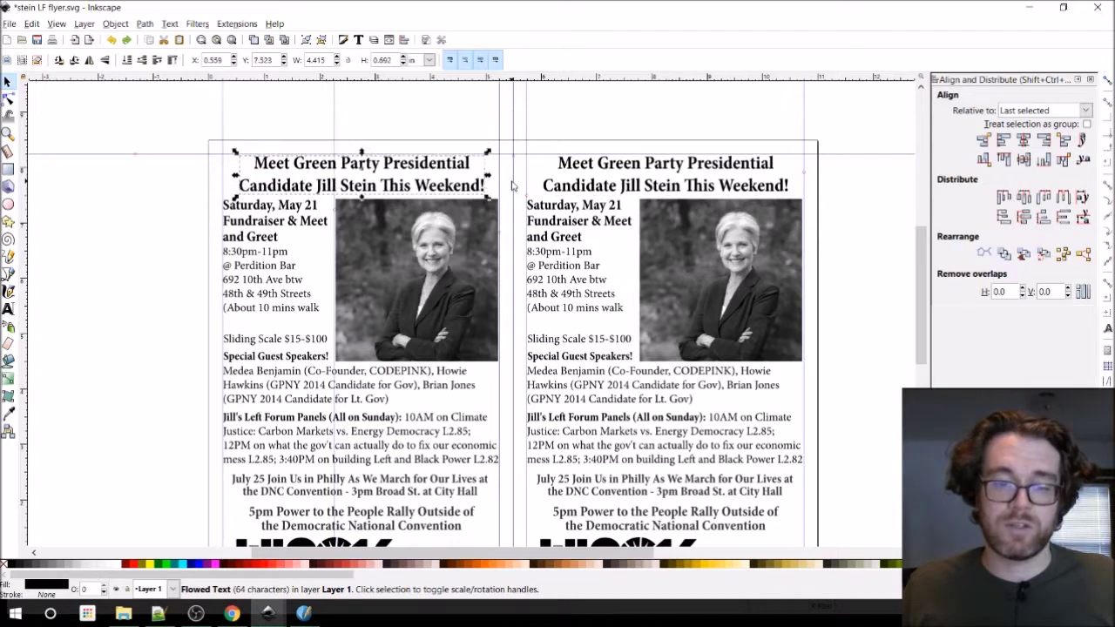
drag(488, 177, 688, 184)
key(ctrl+z)
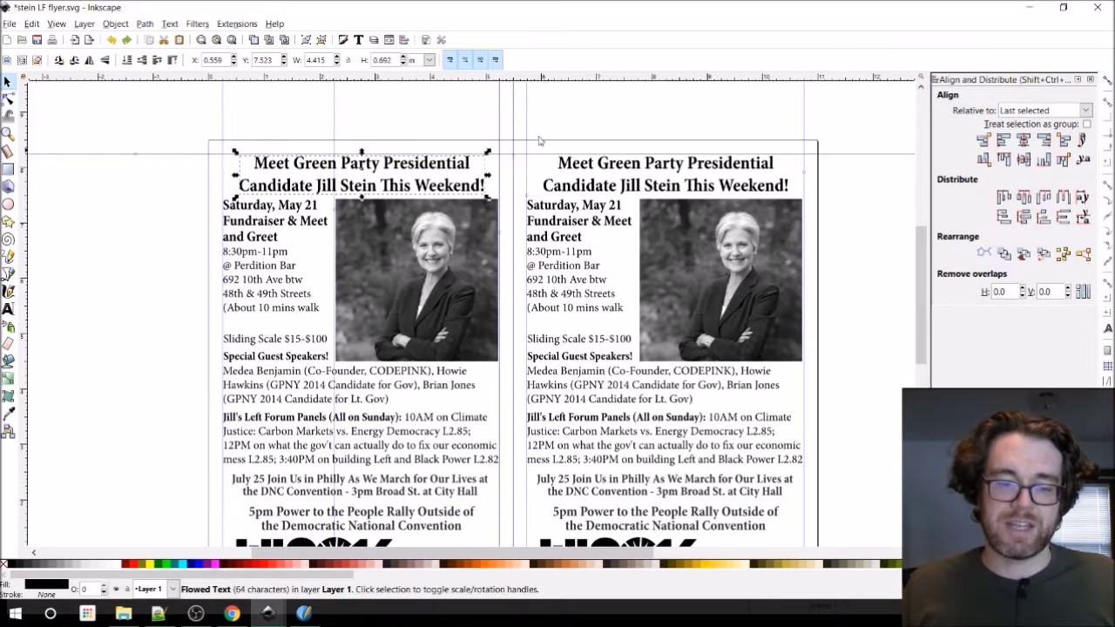
drag(489, 176, 559, 185)
key(ctrl+z)
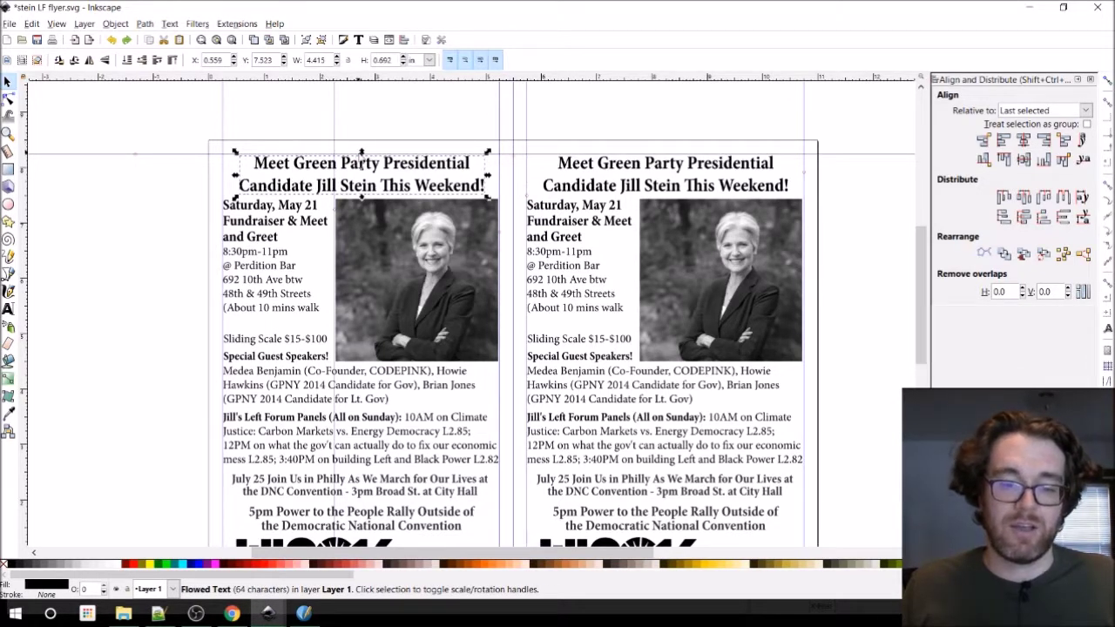
drag(362, 153, 373, 122)
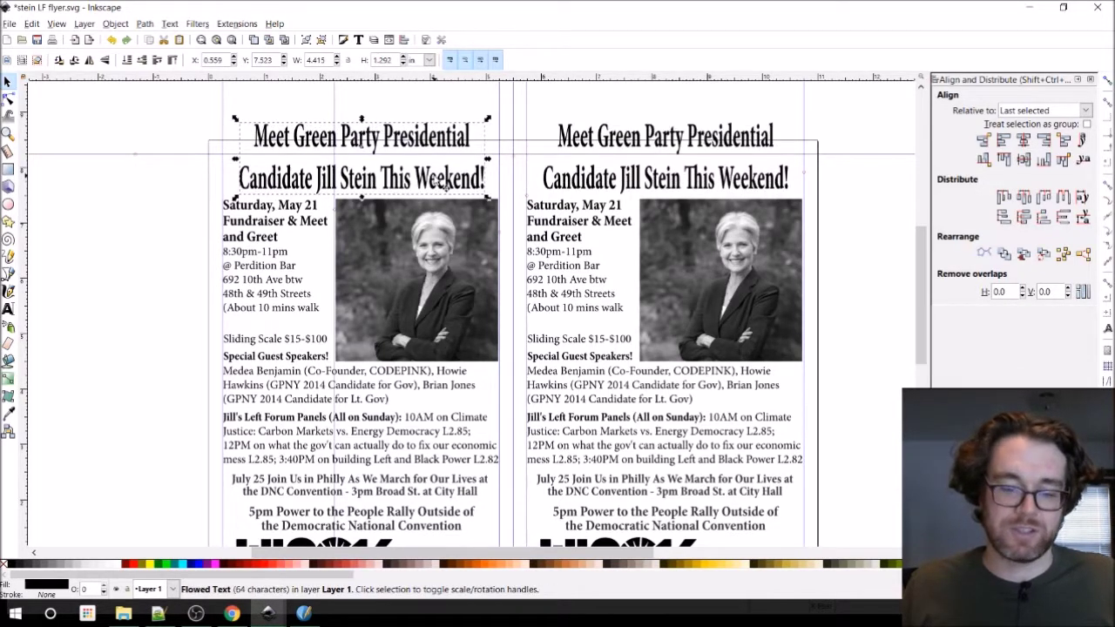
key(ctrl+z)
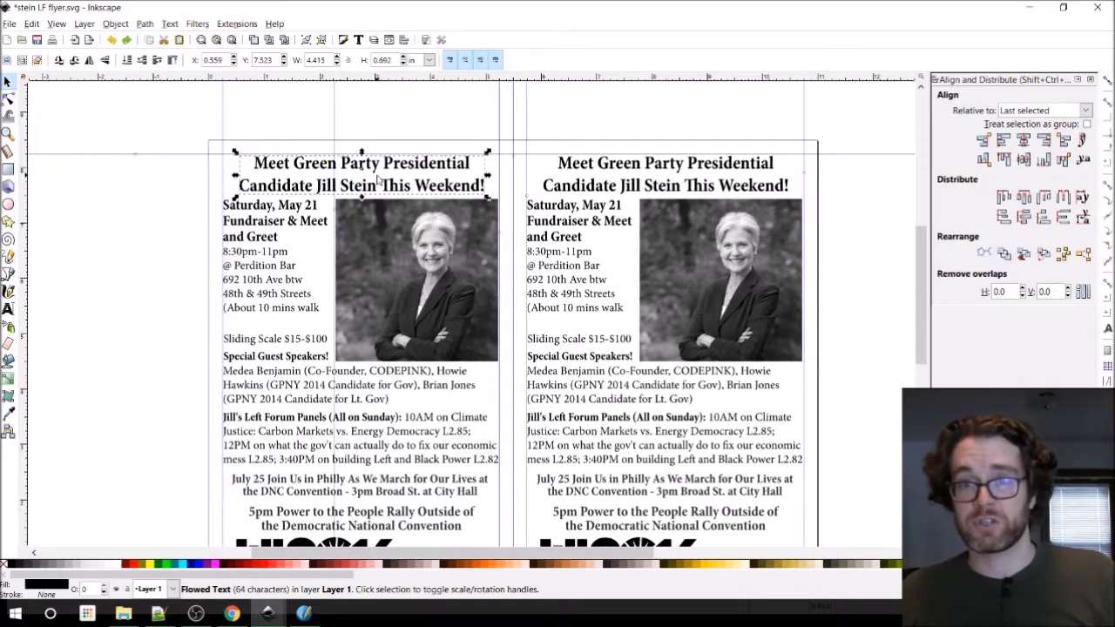
click(685, 164)
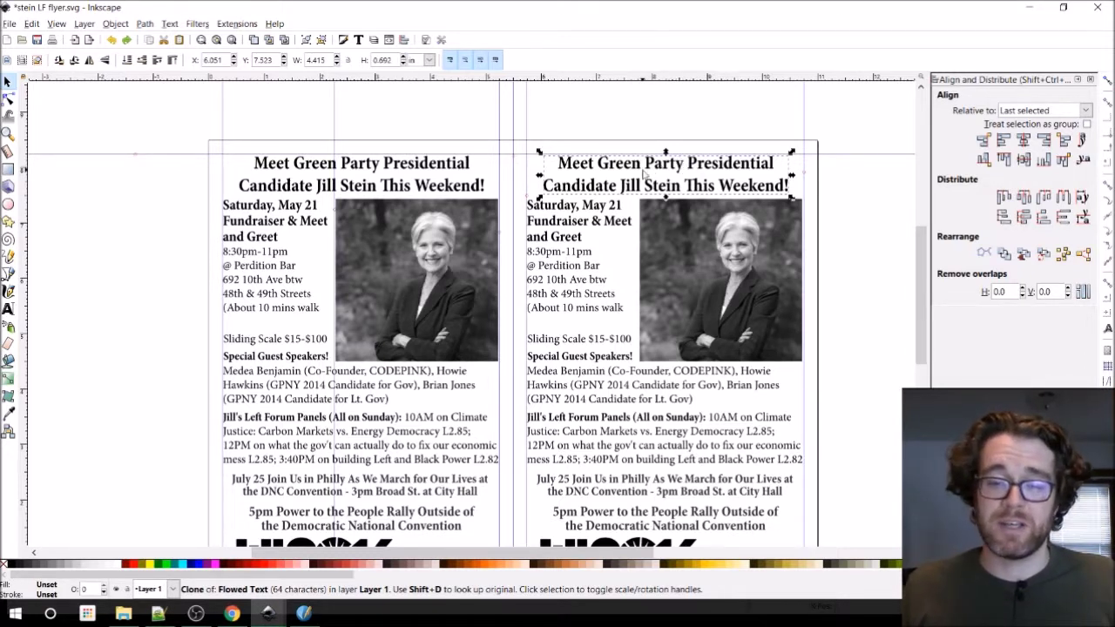
click(419, 189)
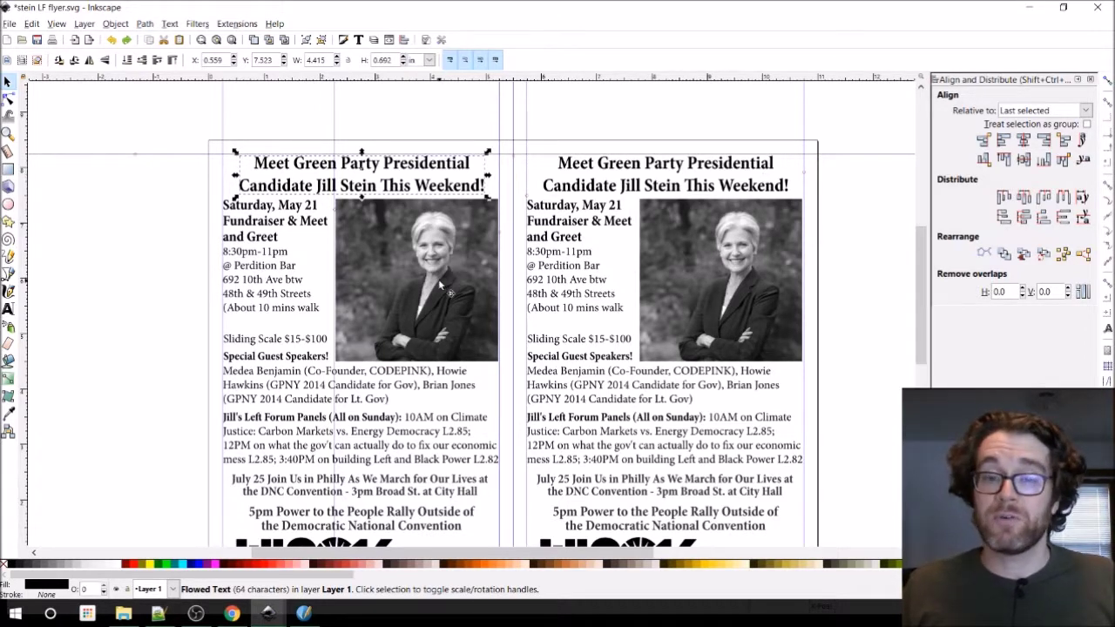
scroll(441, 289, down, 3)
scroll(441, 288, up, 2)
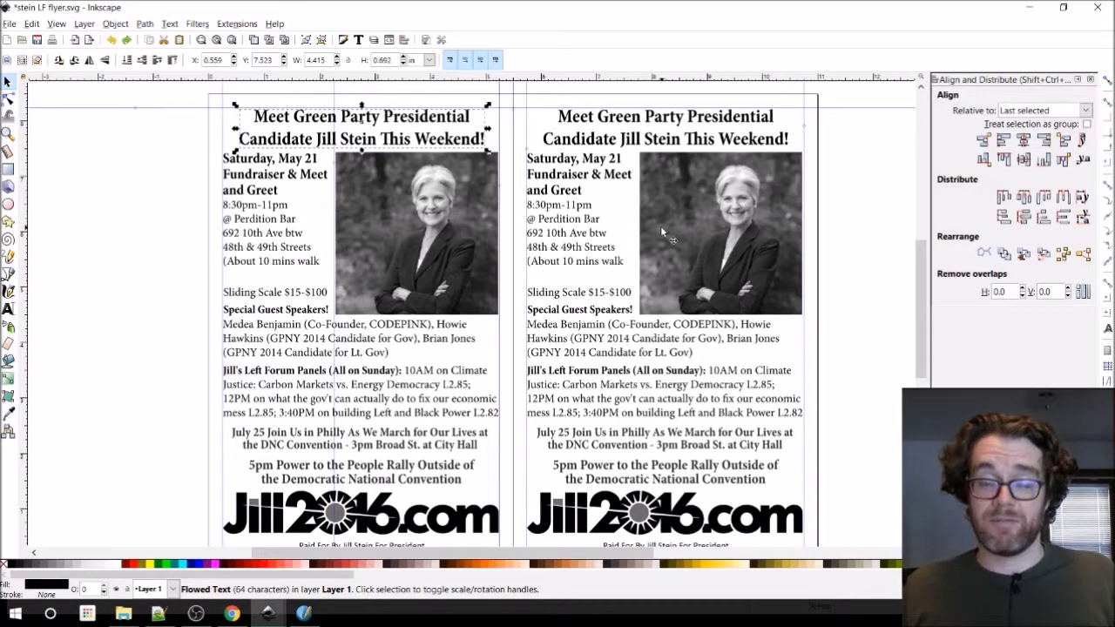
scroll(660, 227, up, 1)
scroll(662, 232, down, 1)
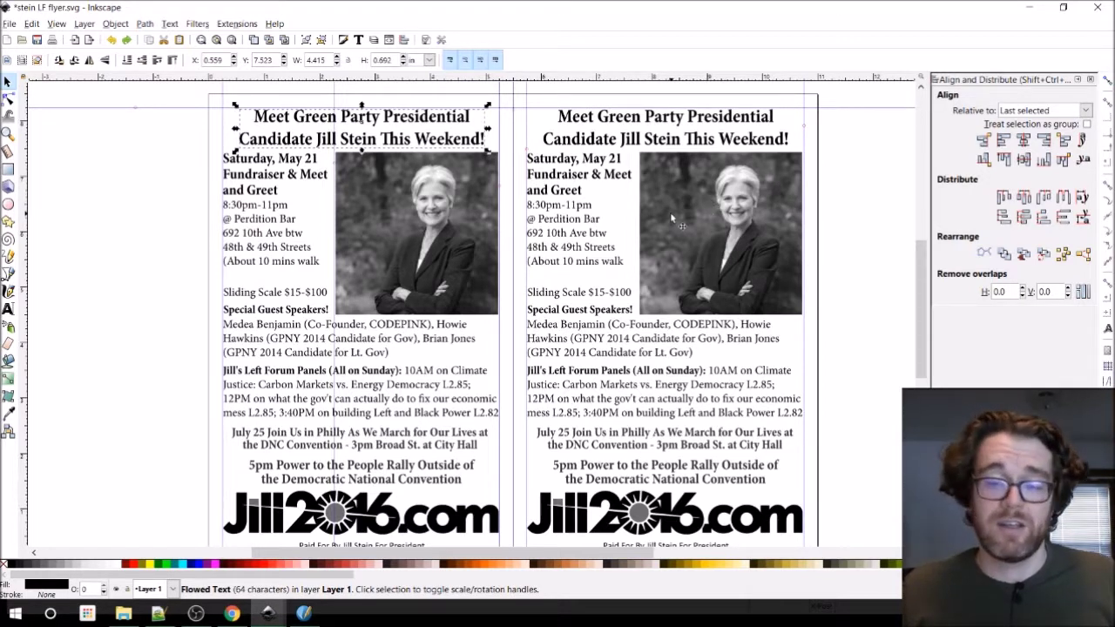
click(124, 209)
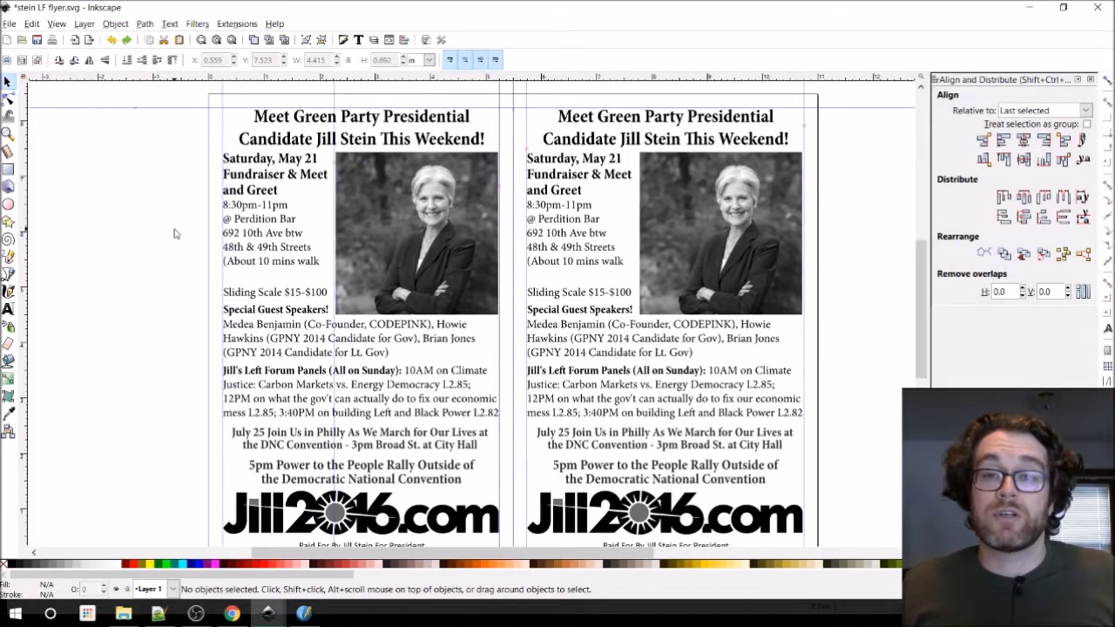
scroll(173, 234, up, 2)
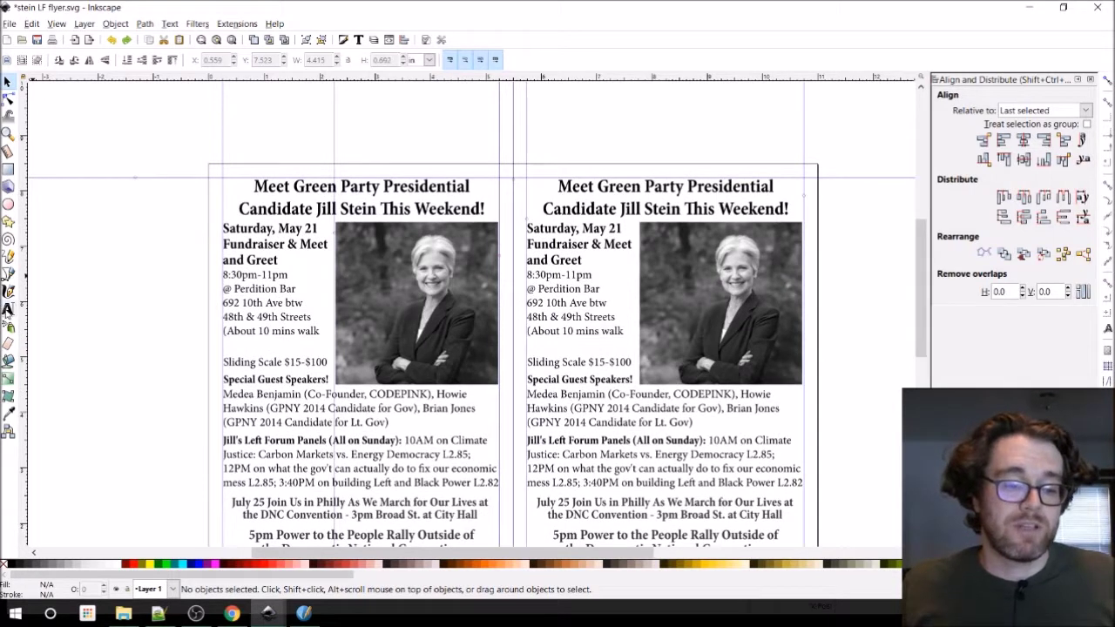
click(7, 310)
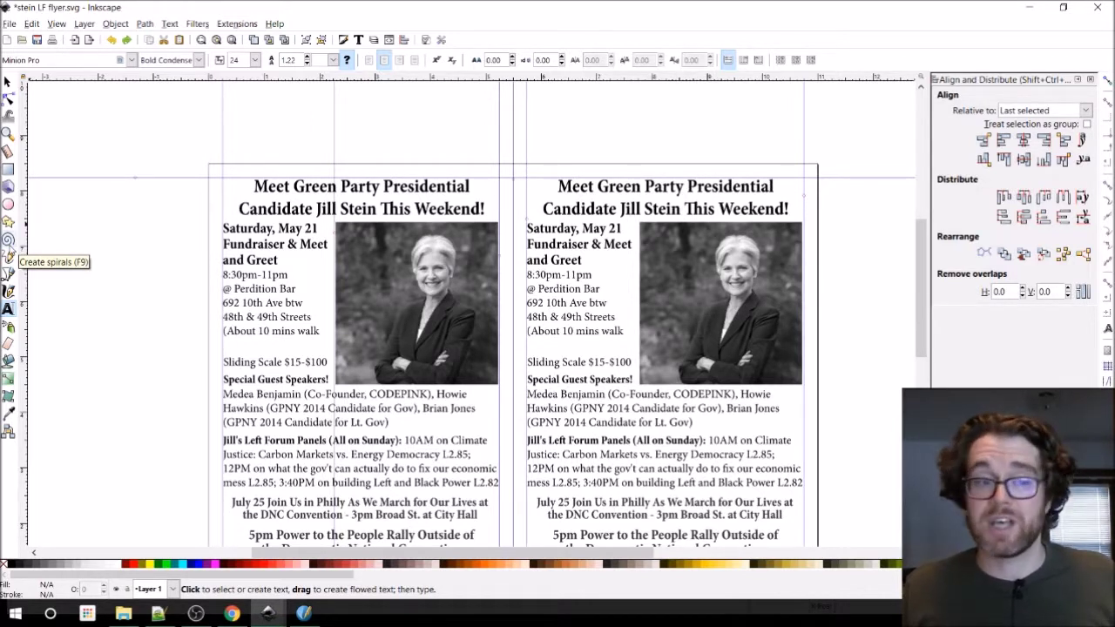
click(7, 81)
scroll(106, 237, down, 1)
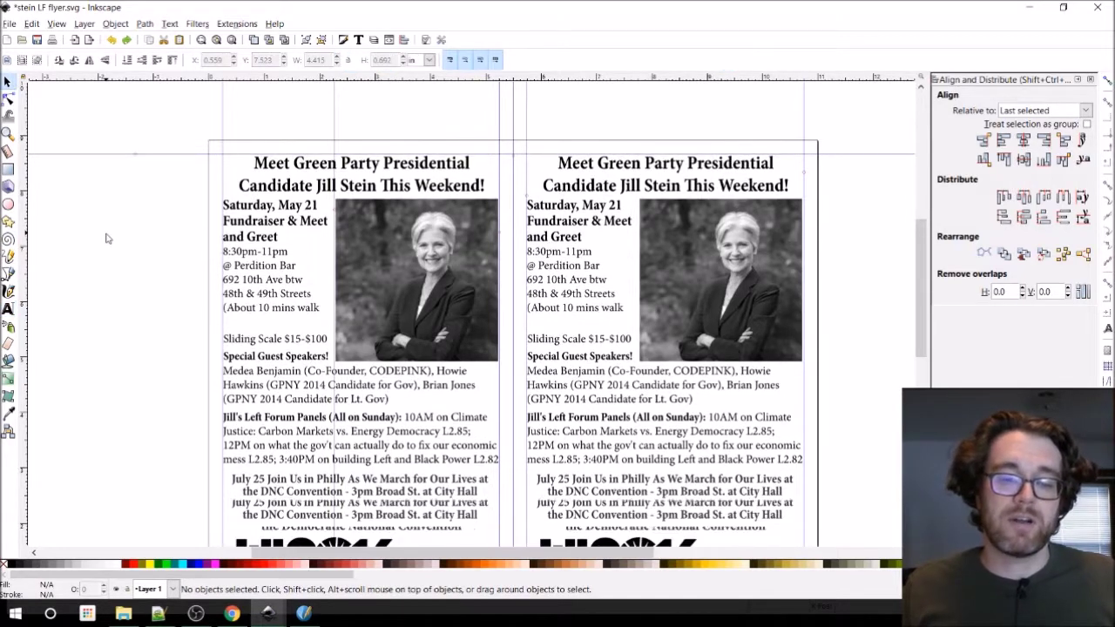
click(273, 205)
drag(281, 216, 120, 201)
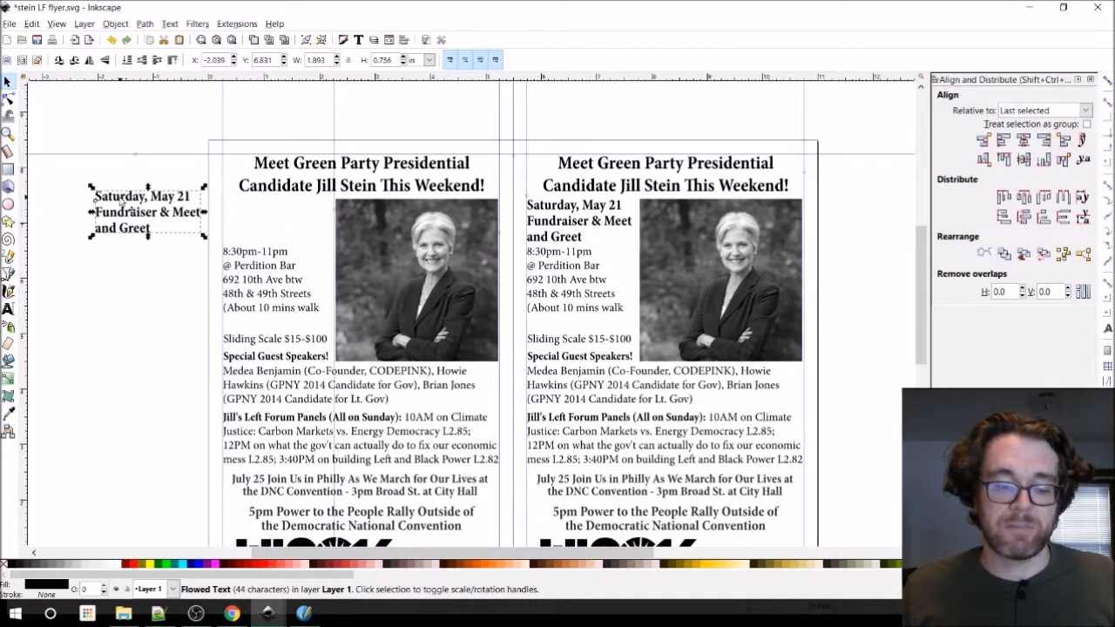
key(ctrl+z)
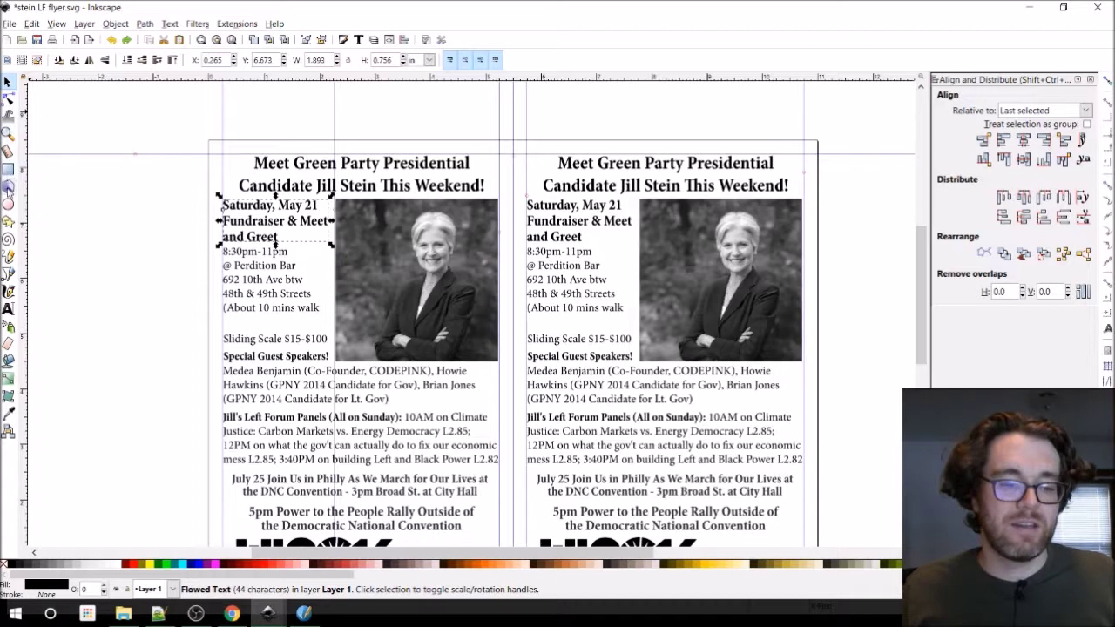
click(8, 310)
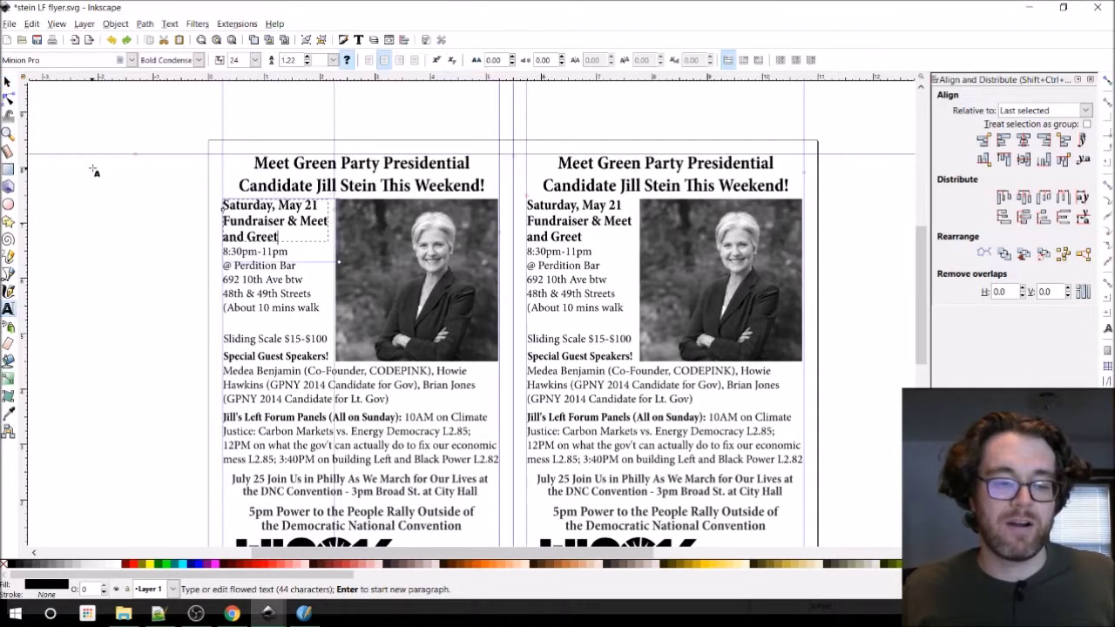
Create a TEST sample text above the page and scale it to about twice its size.
click(361, 116)
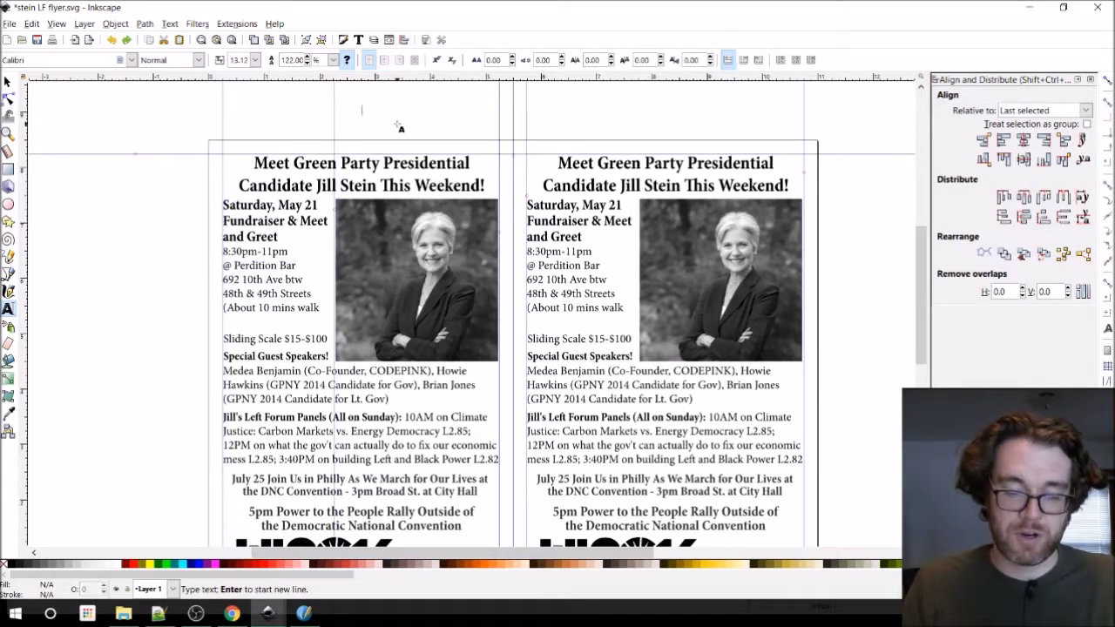
text(TEST TEXT)
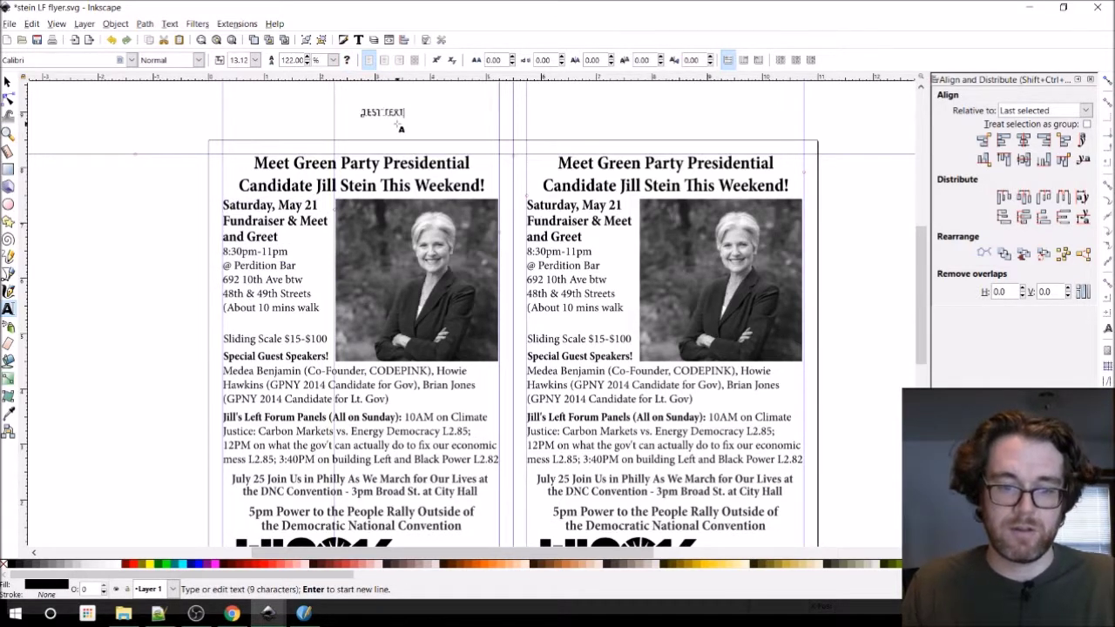
key(Escape)
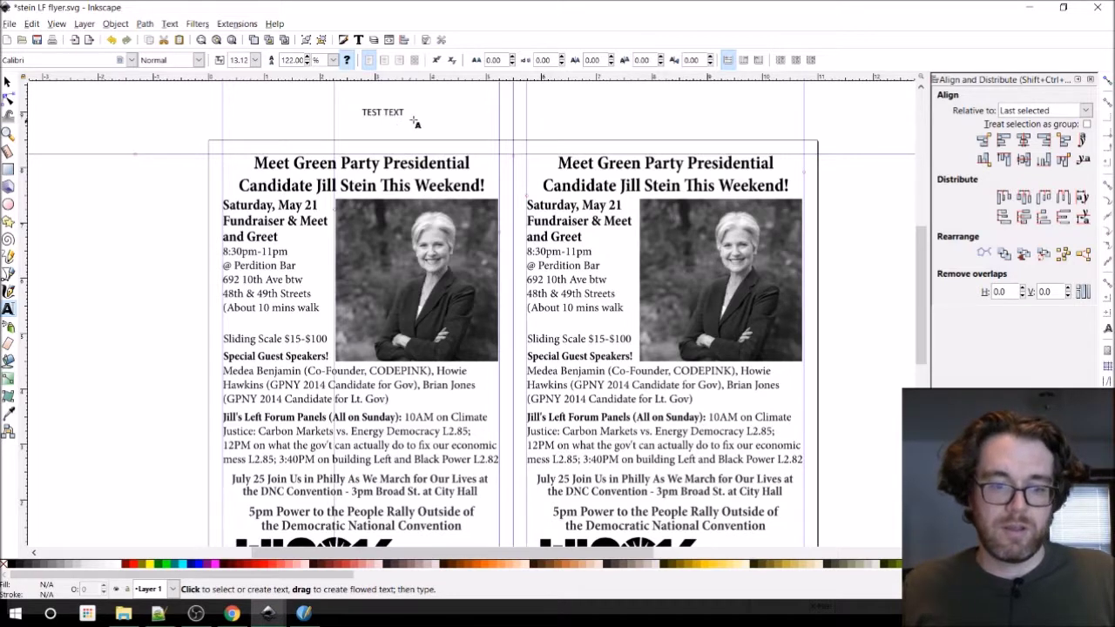
click(9, 82)
click(383, 115)
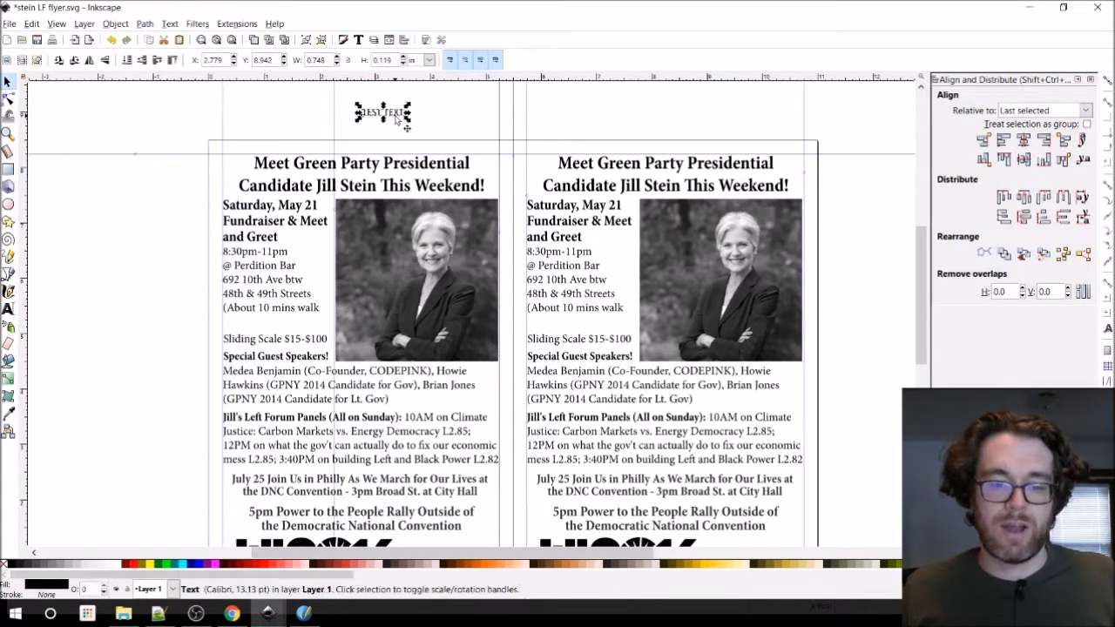
drag(405, 125, 572, 144)
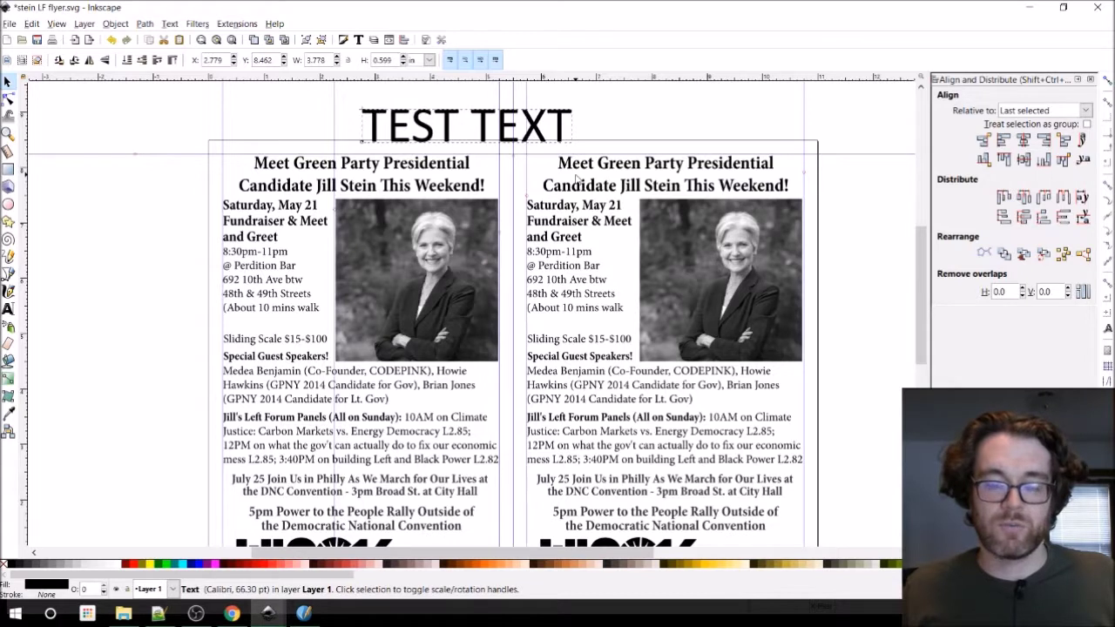
Break the sample onto two lines, TEST over TEXT, and move it up above the left flyer.
key(t)
click(477, 122)
key(BackSpace)
key(Return)
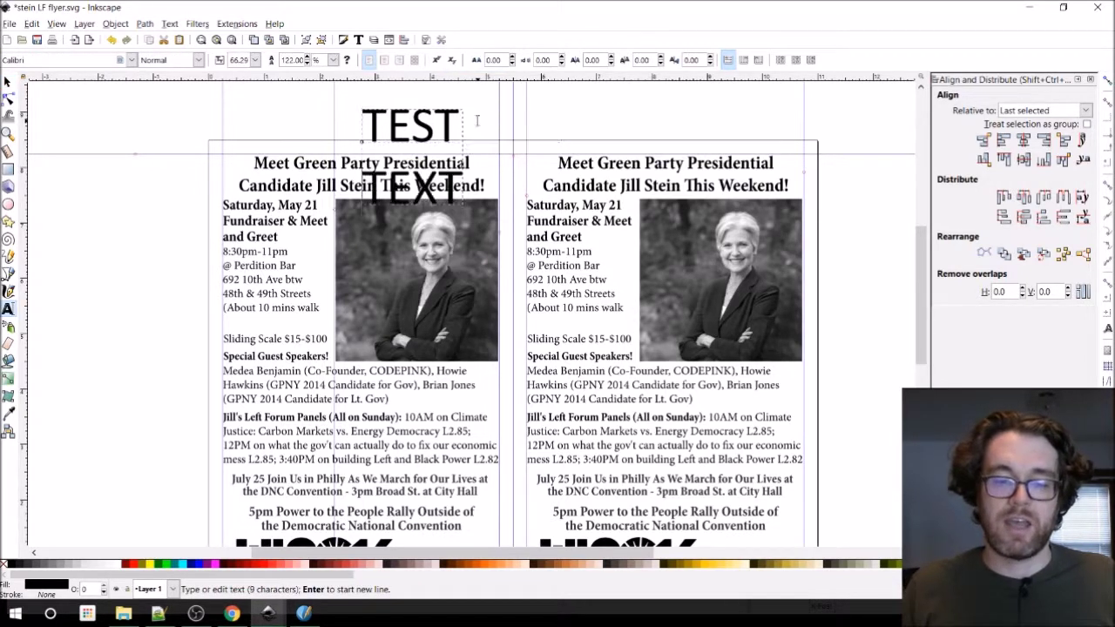
click(8, 81)
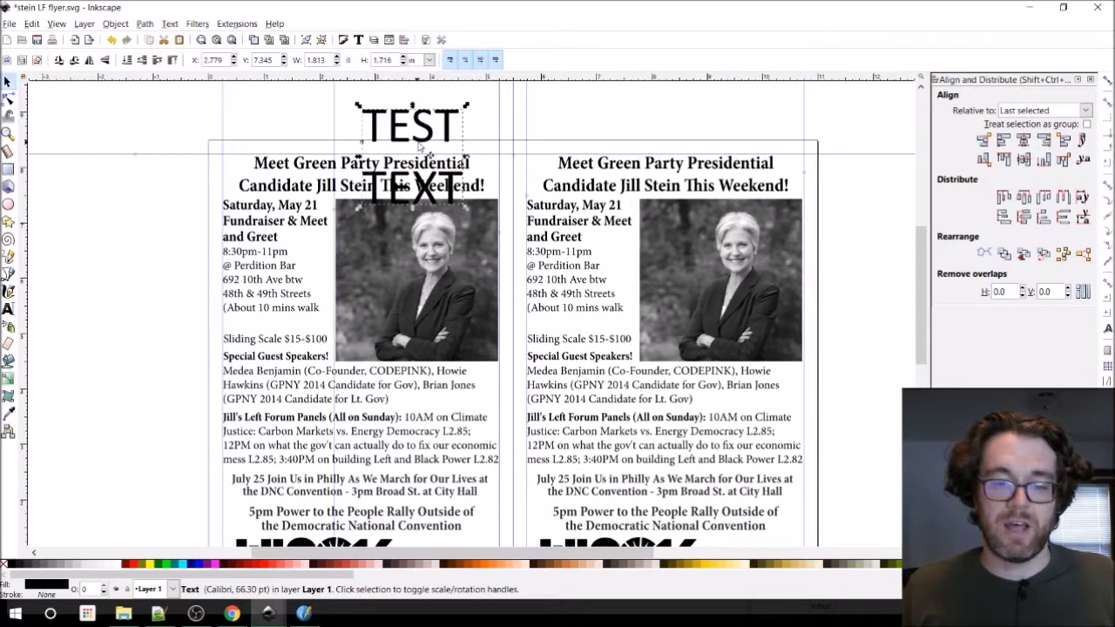
drag(428, 142, 446, 112)
scroll(573, 144, up, 2)
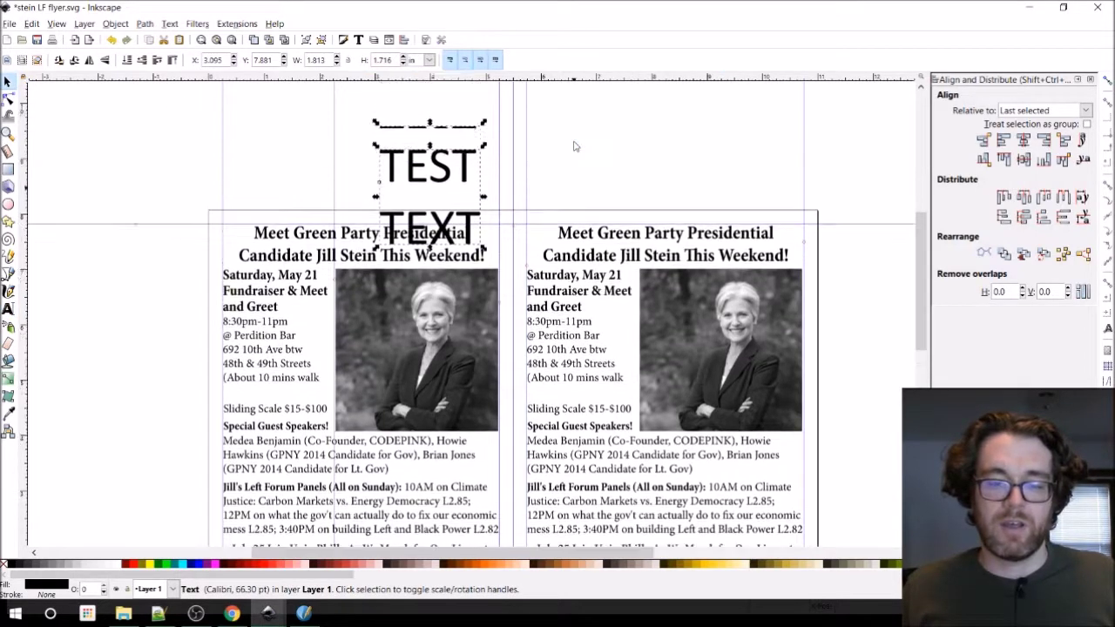
drag(451, 179, 442, 136)
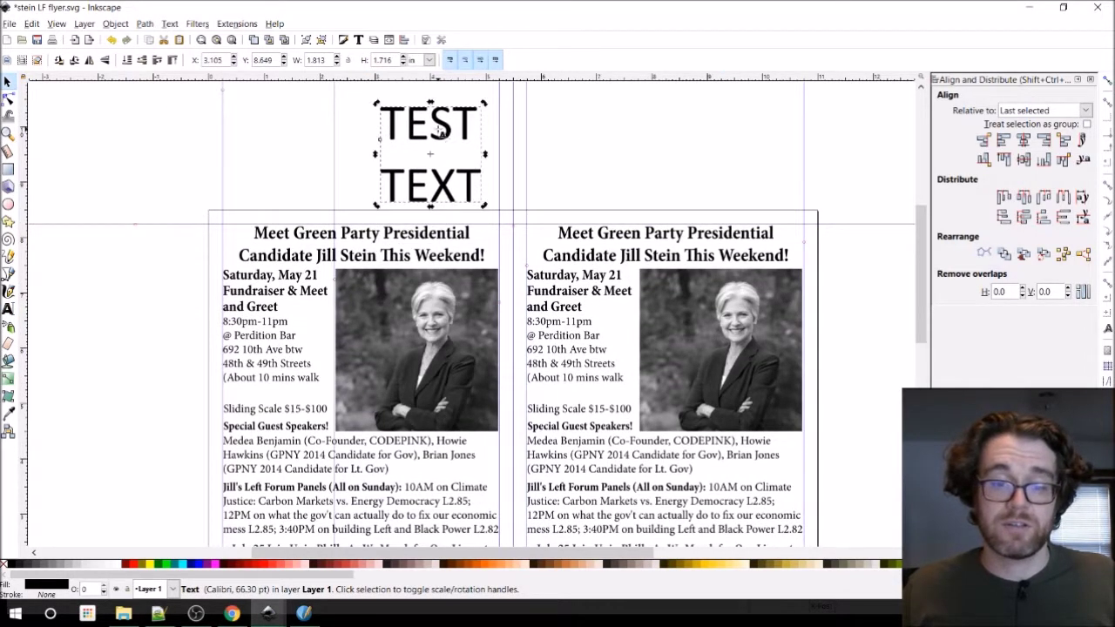
double_click(442, 131)
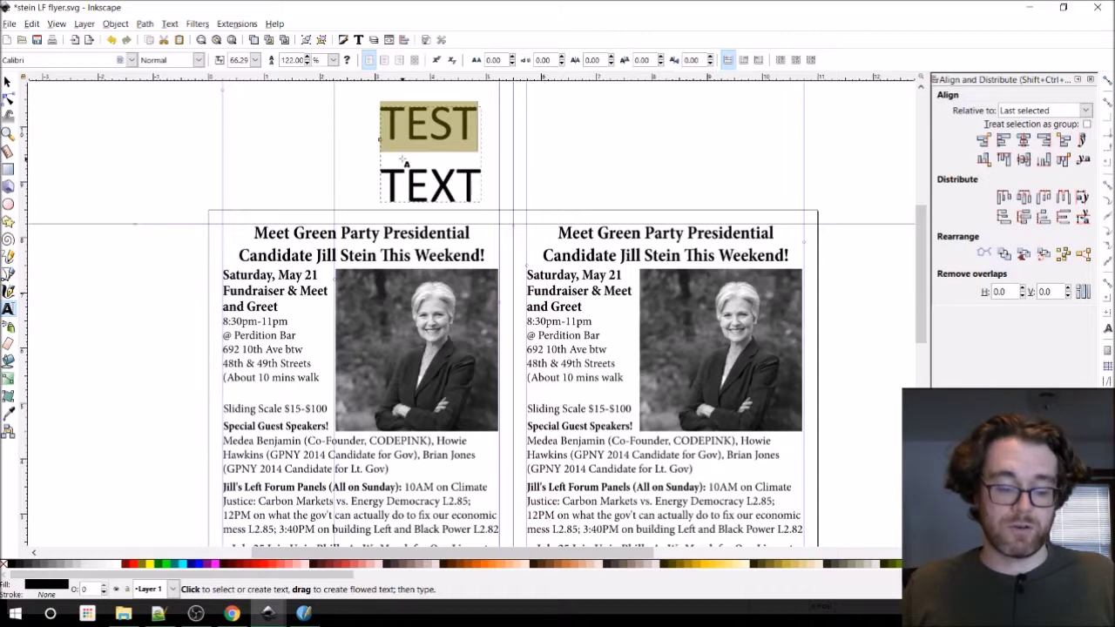
Try Minion Pro and then Baloo as the sample text's font.
key(ctrl+a)
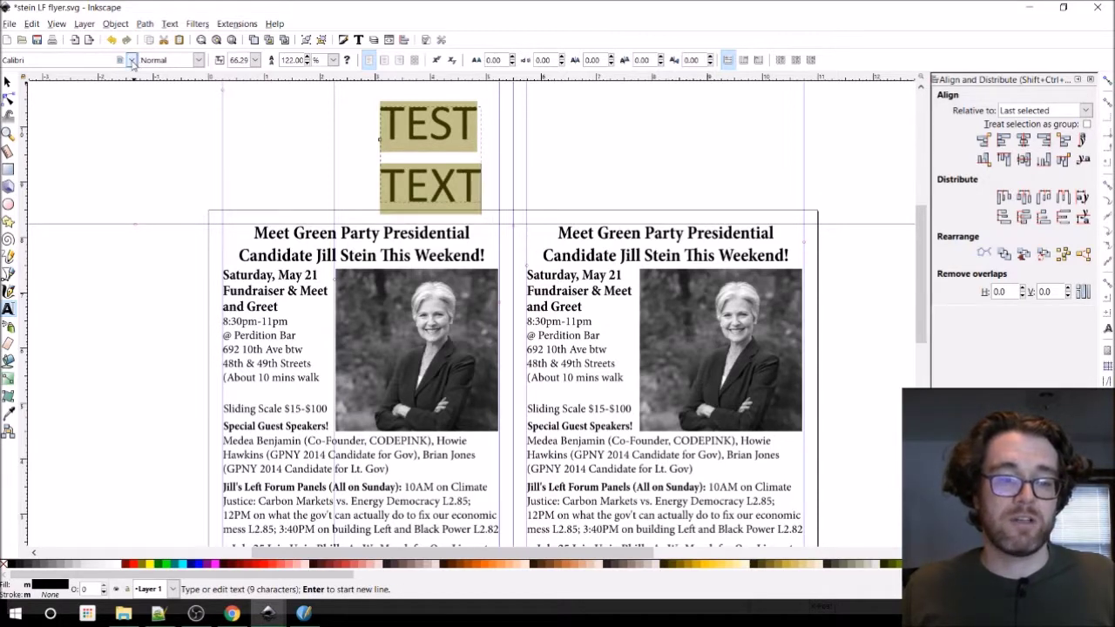
click(131, 61)
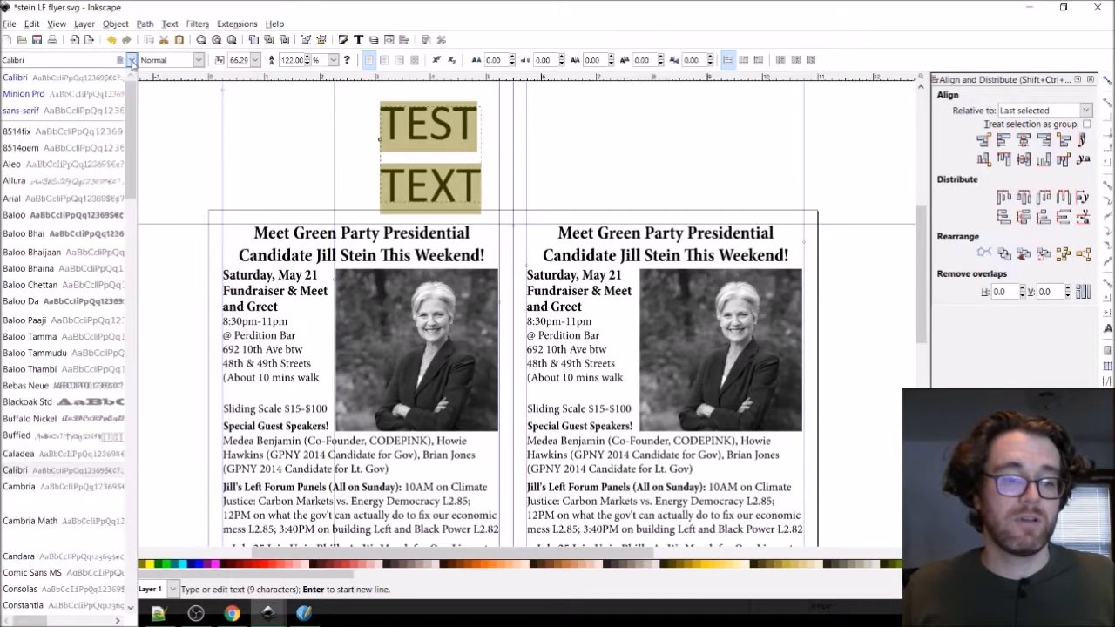
click(42, 94)
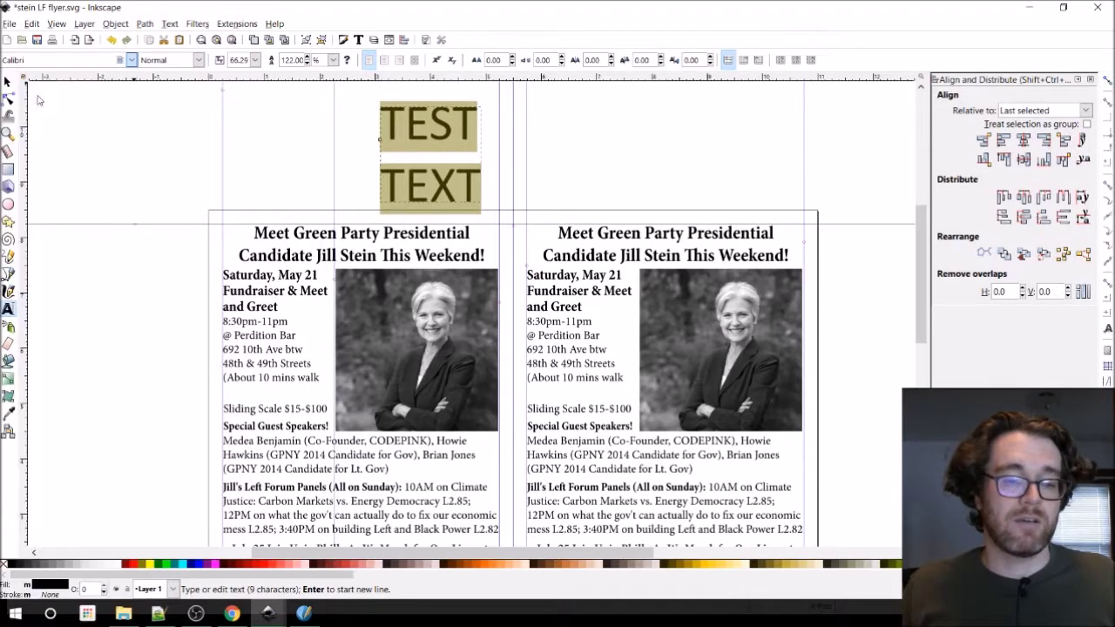
click(130, 60)
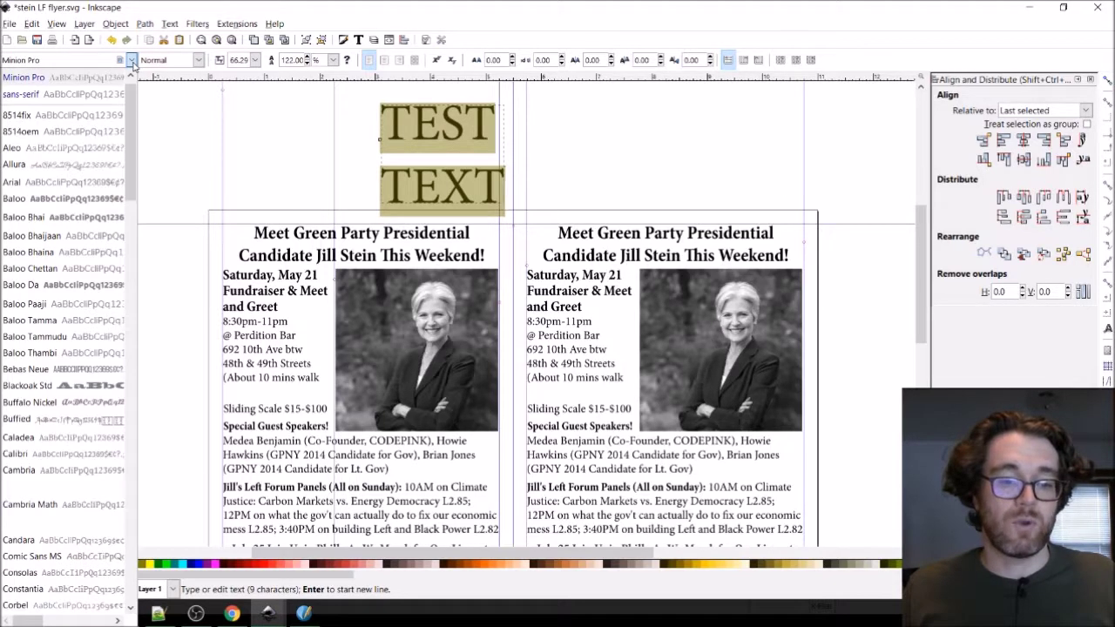
click(46, 199)
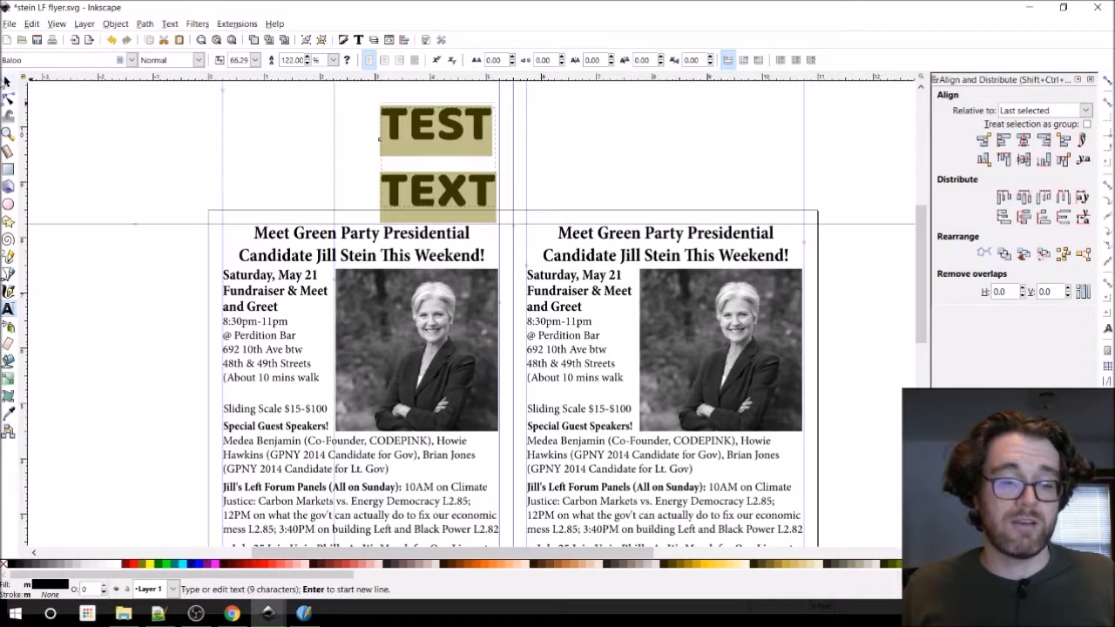
click(426, 149)
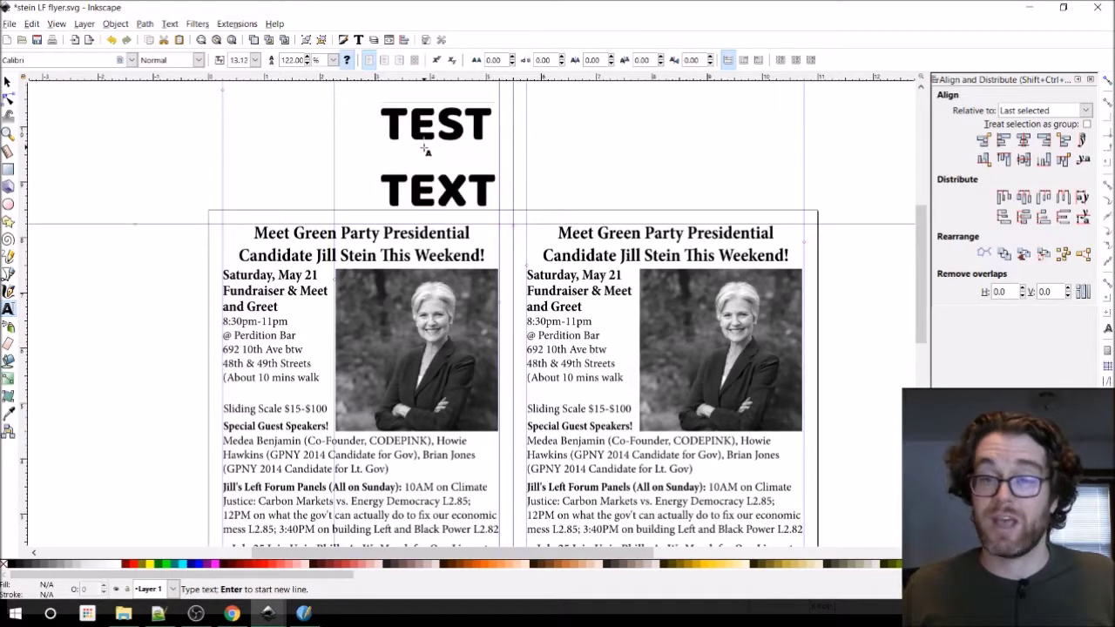
click(131, 59)
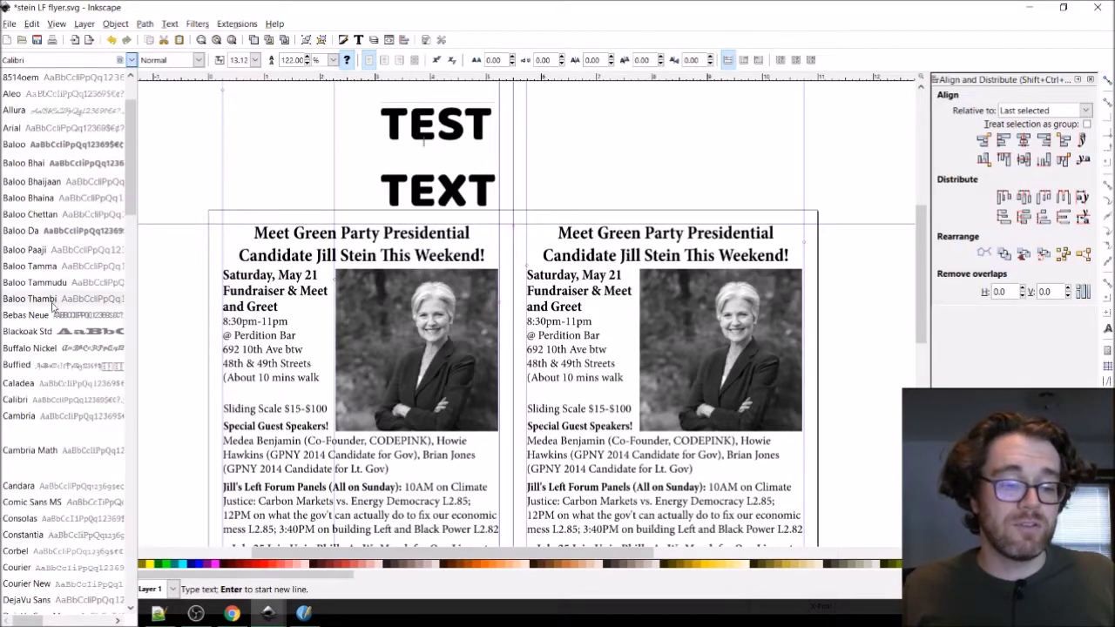
click(54, 406)
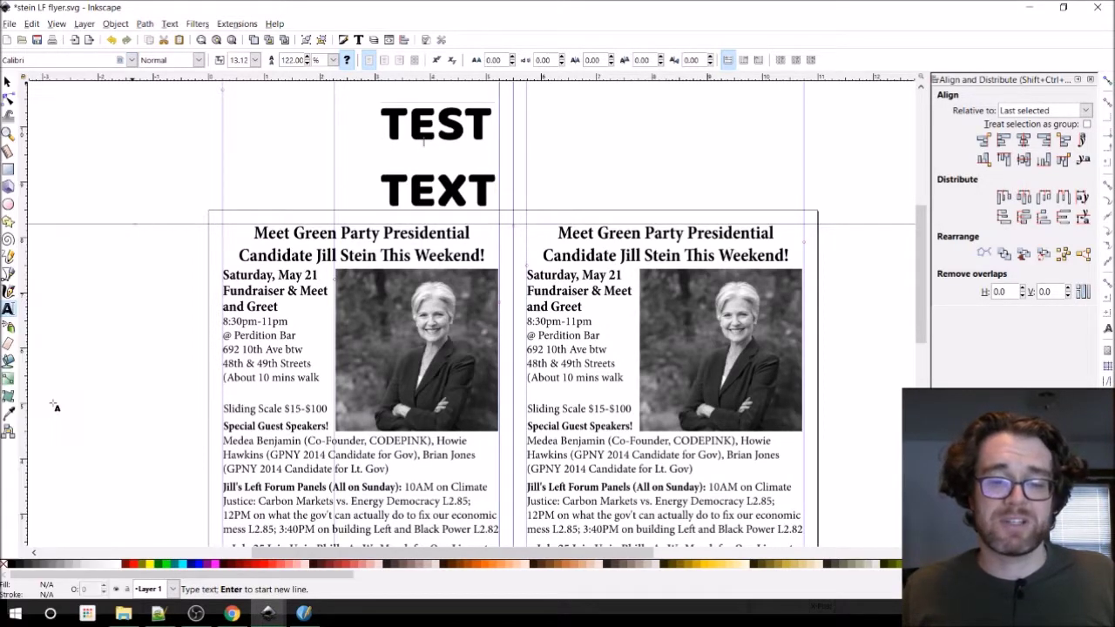
Set both words of the sample text in the Nevis font.
double_click(462, 124)
key(ctrl+a)
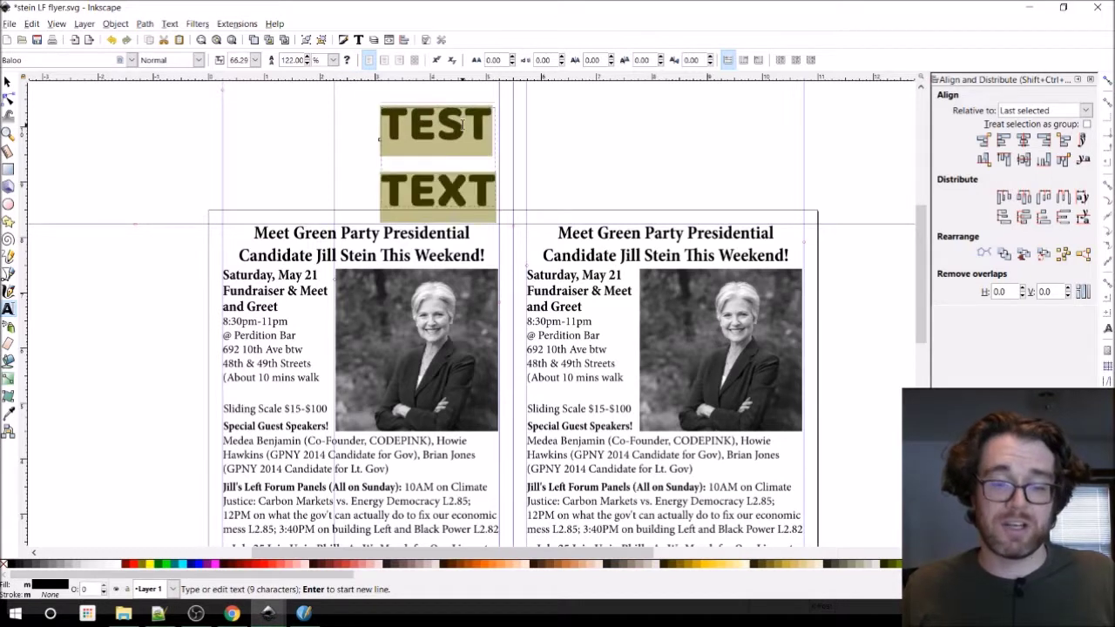
click(86, 61)
text(nevis)
key(Return)
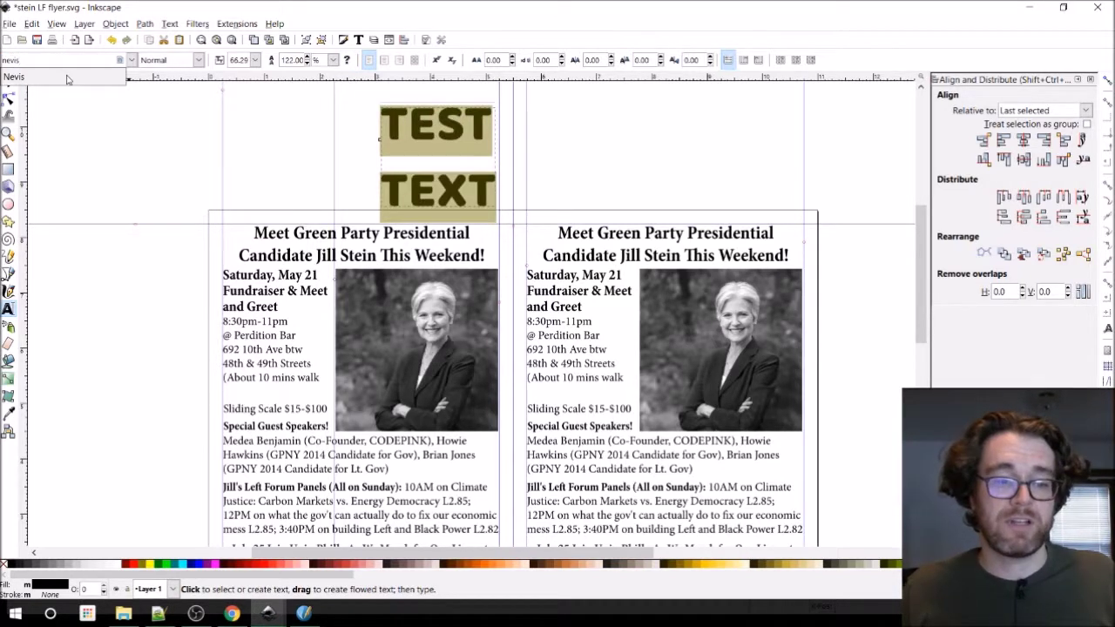
Join TEST and TEXT back onto a single line.
click(7, 83)
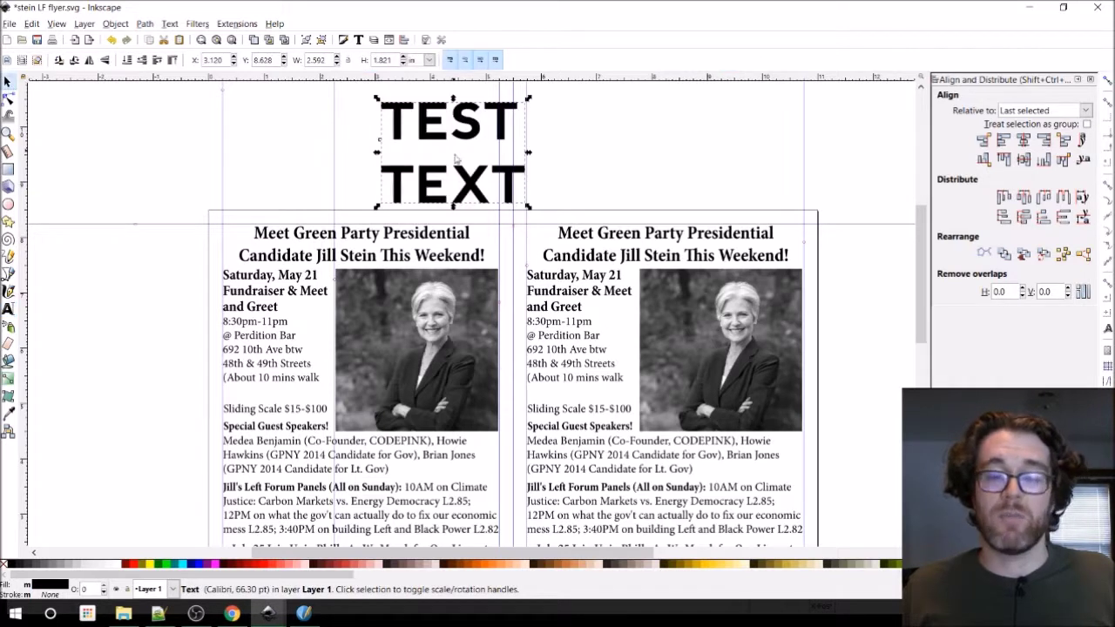
double_click(470, 180)
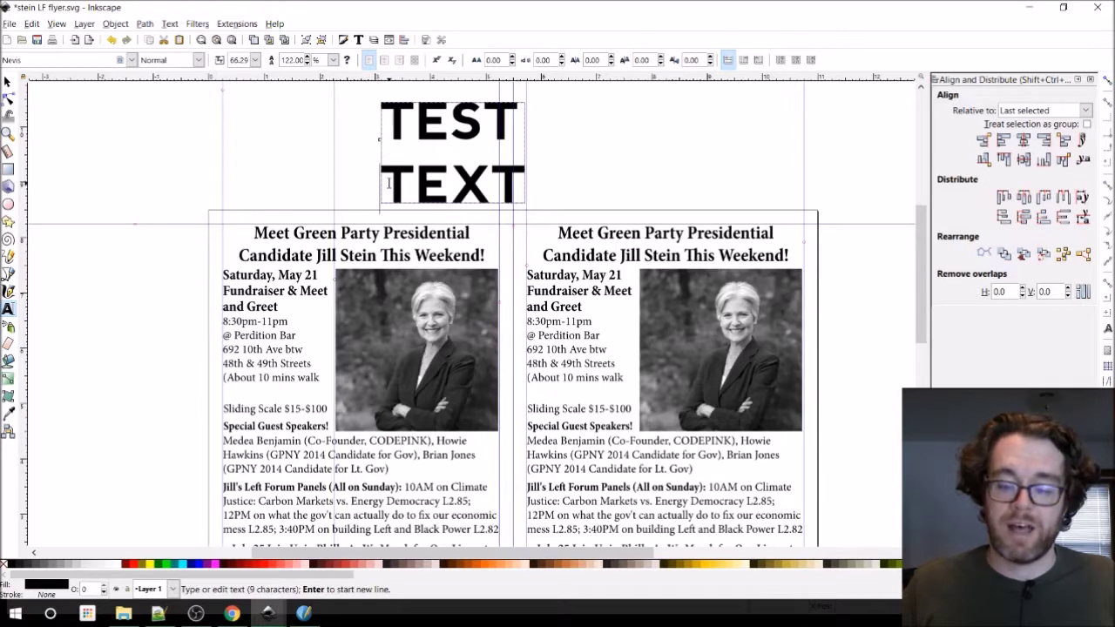
key(BackSpace)
click(8, 80)
Move TEST TEXT to the page's top-left and add a small TEST text above the right flyer.
click(336, 131)
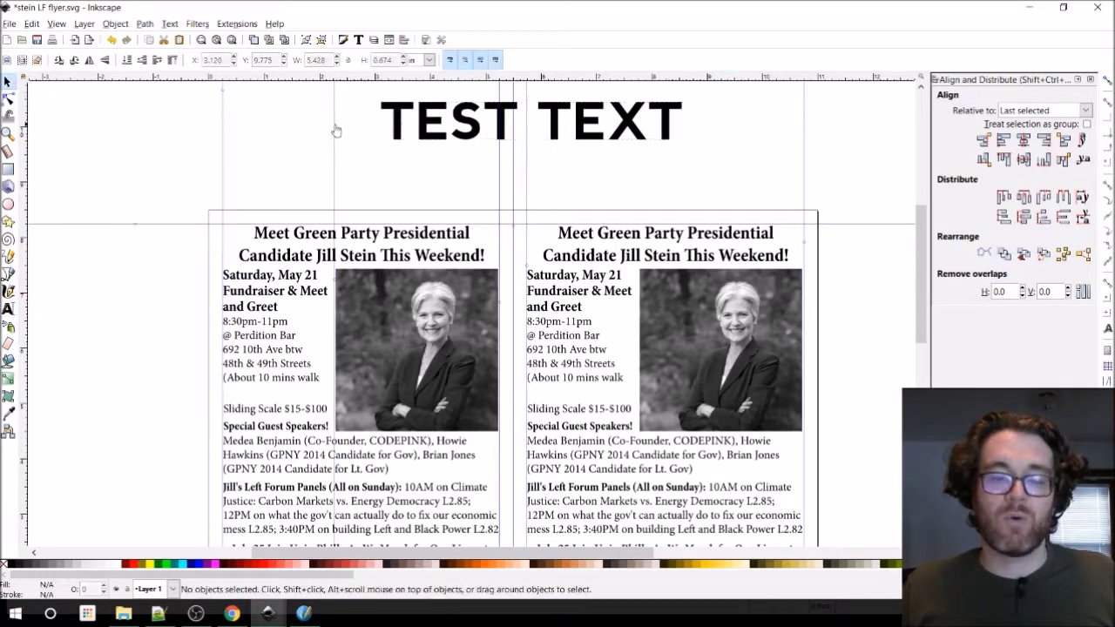
drag(409, 129, 241, 131)
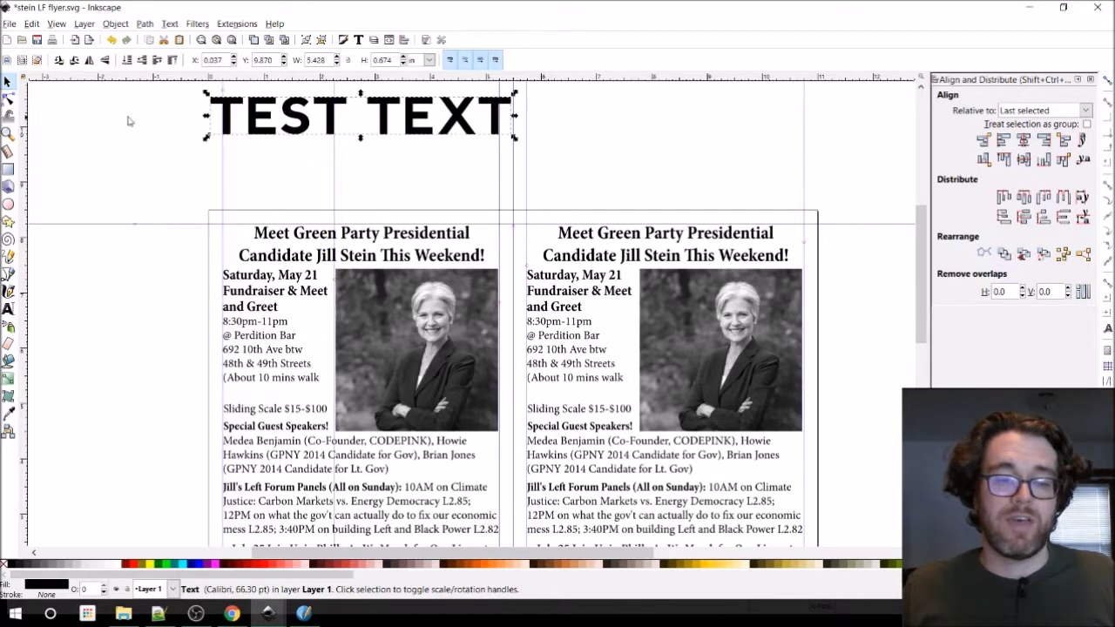
click(9, 309)
click(589, 155)
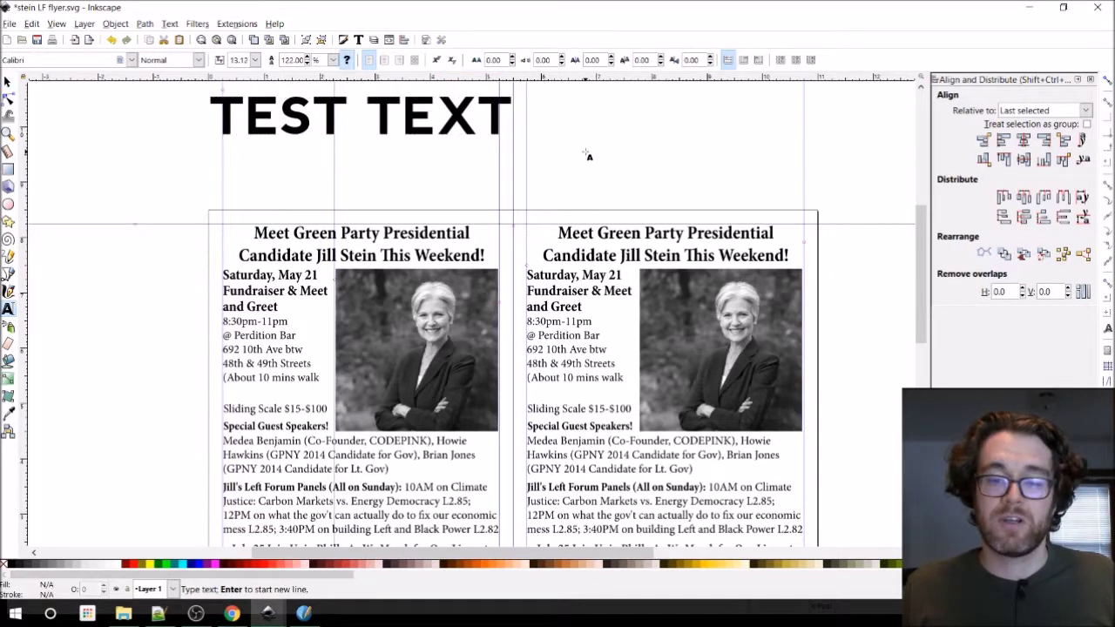
text(TESTING)
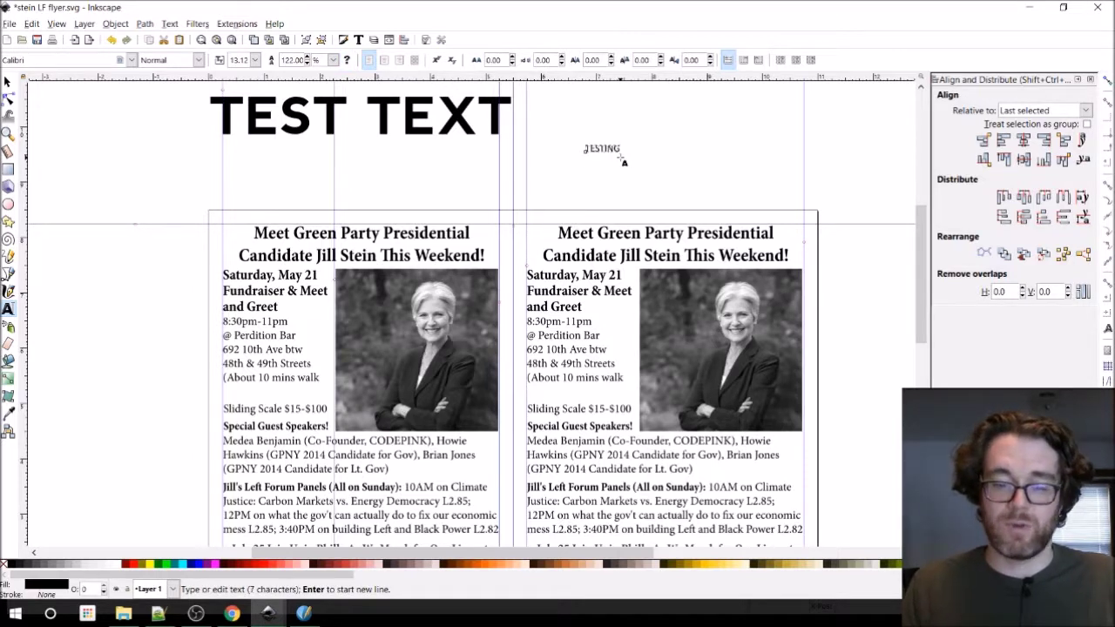
key(Escape)
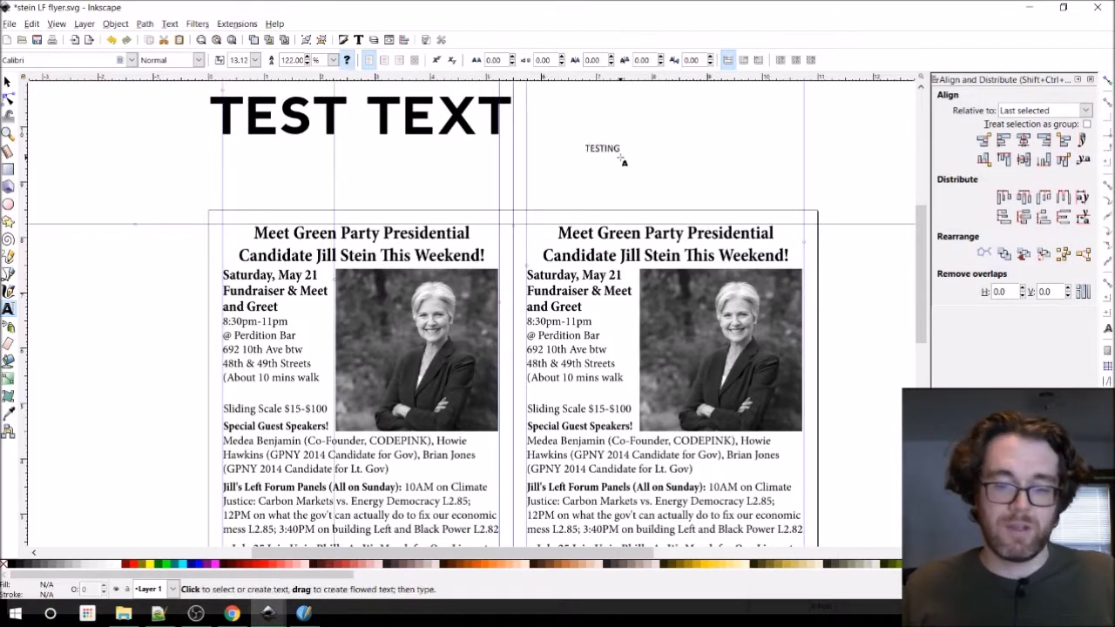
Delete both the small TESTING text and the TEST TEXT sample.
click(8, 81)
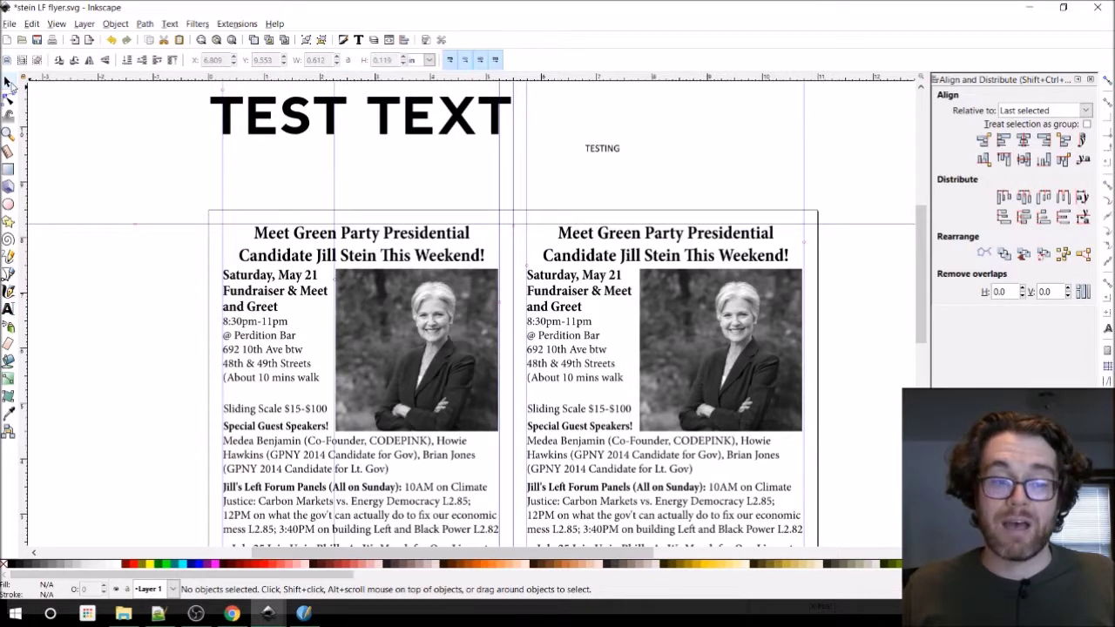
click(610, 154)
key(Delete)
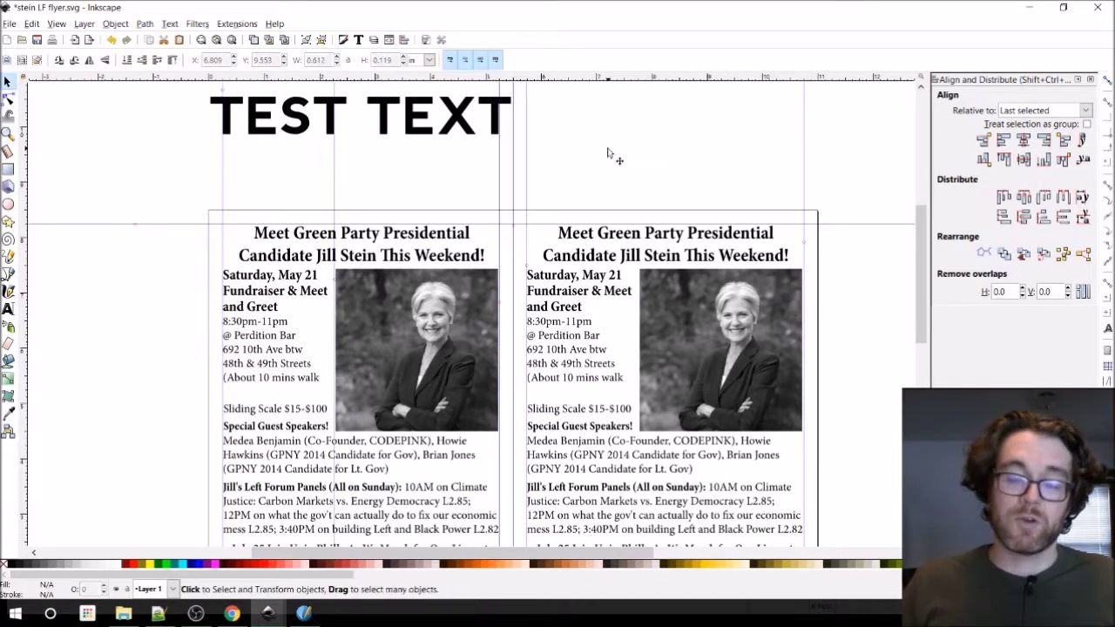
click(477, 124)
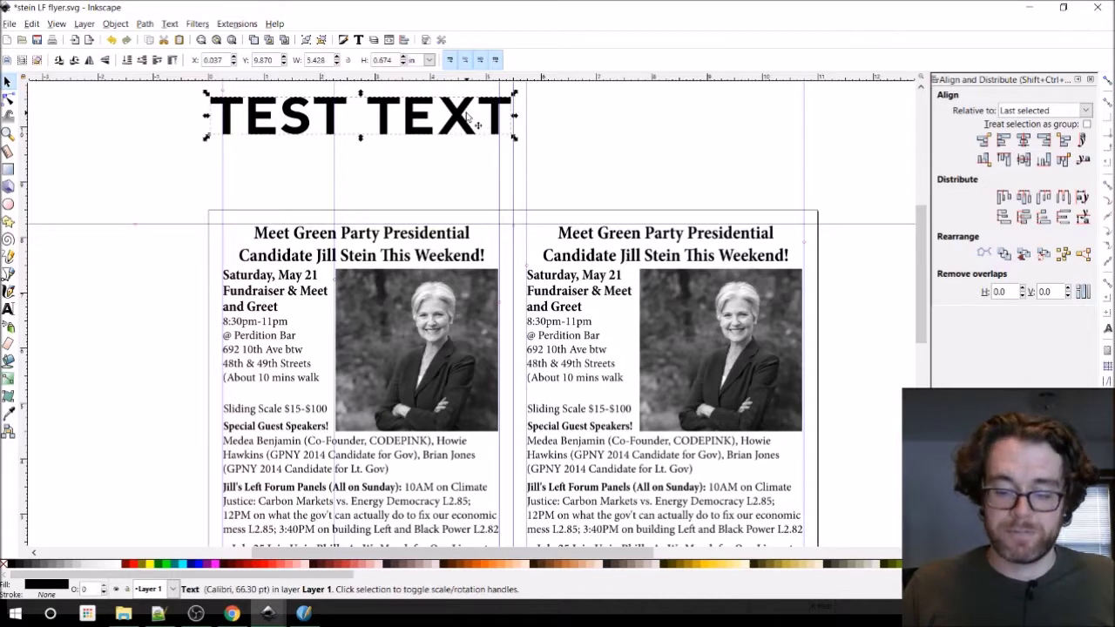
key(Delete)
click(7, 308)
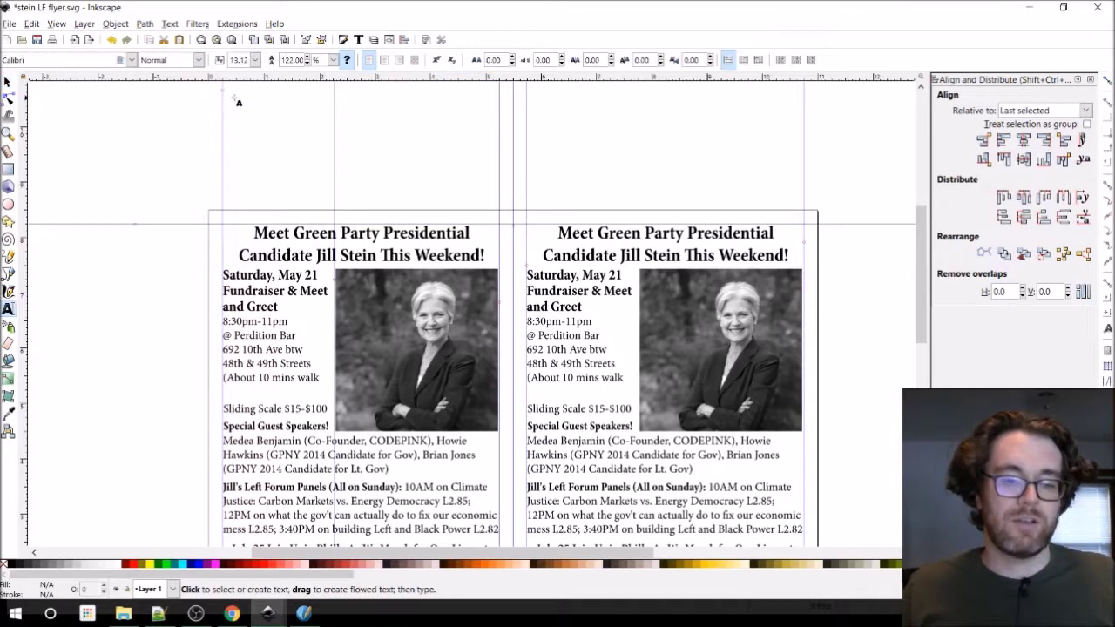
drag(357, 99, 632, 192)
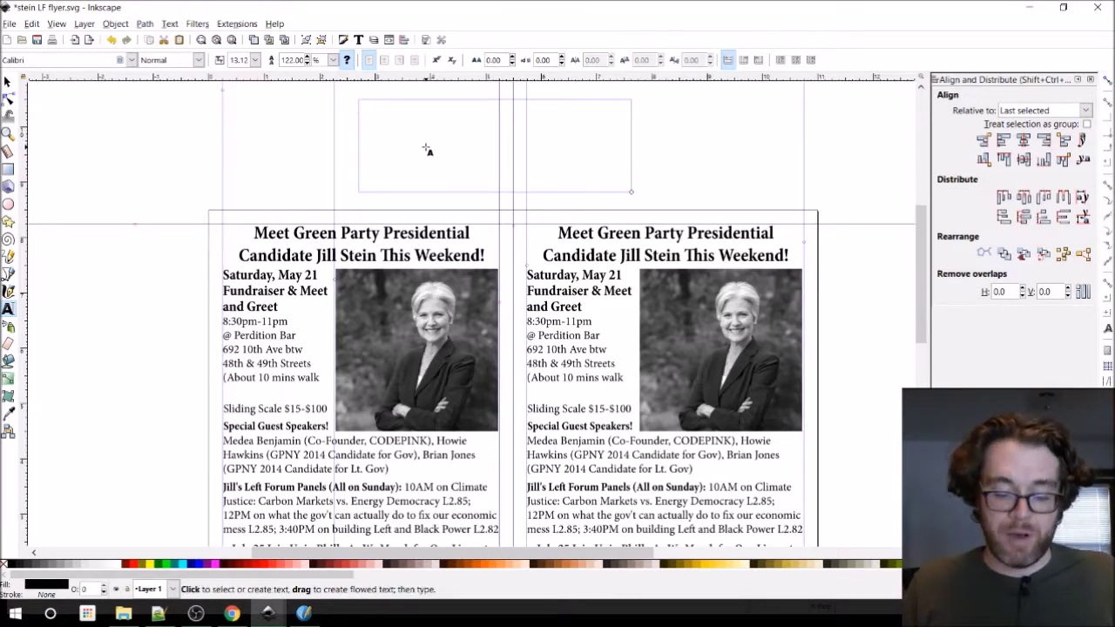
text(Lorem)
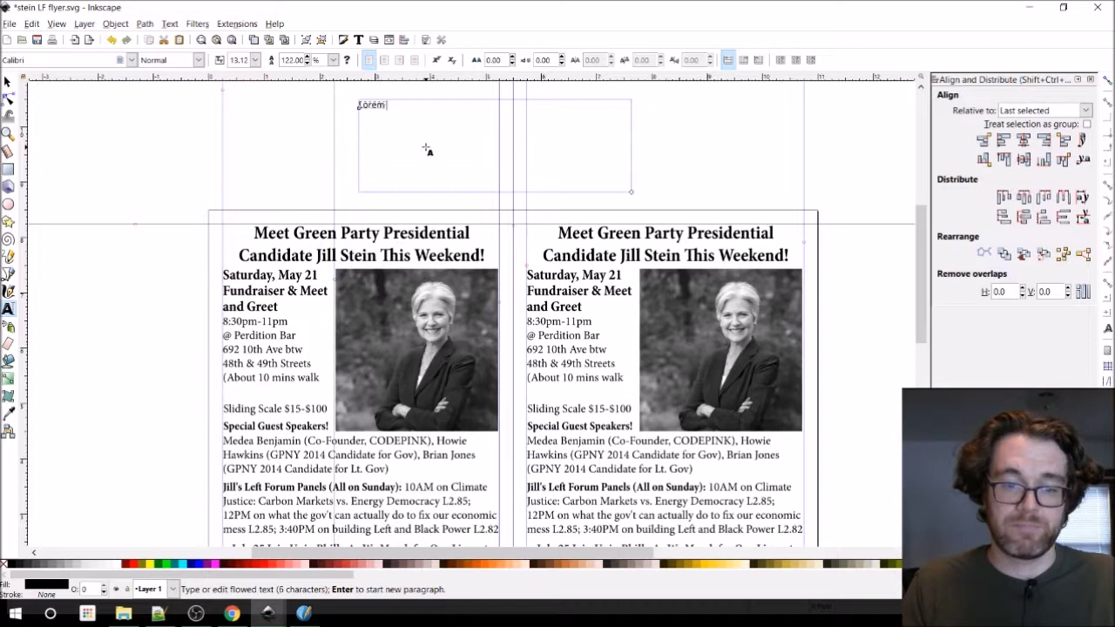
text( ipsum)
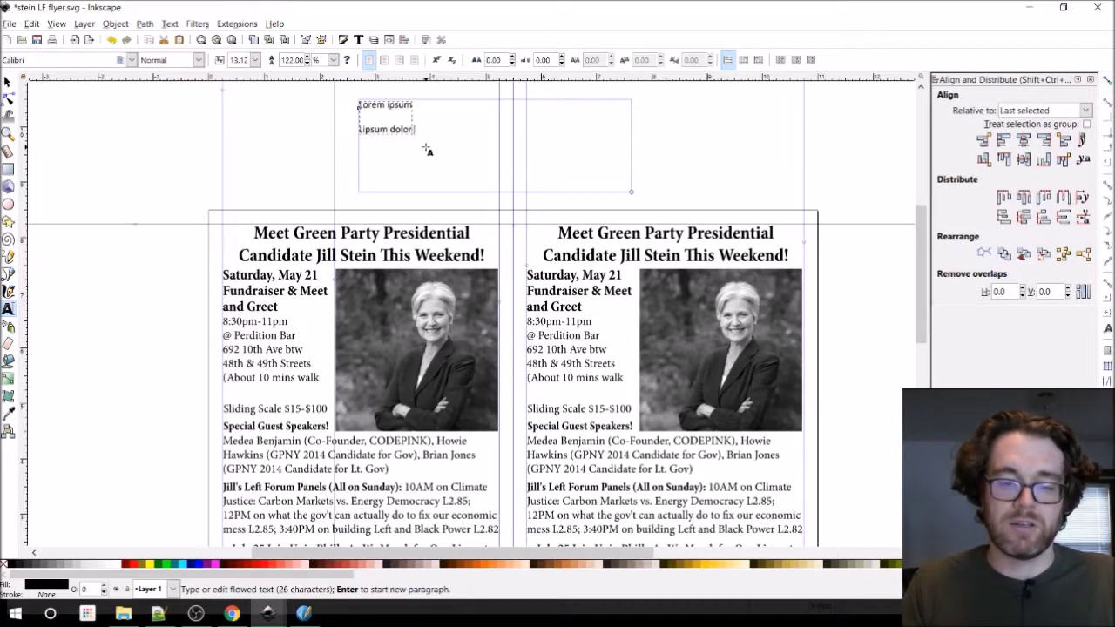
click(381, 129)
triple_click(368, 128)
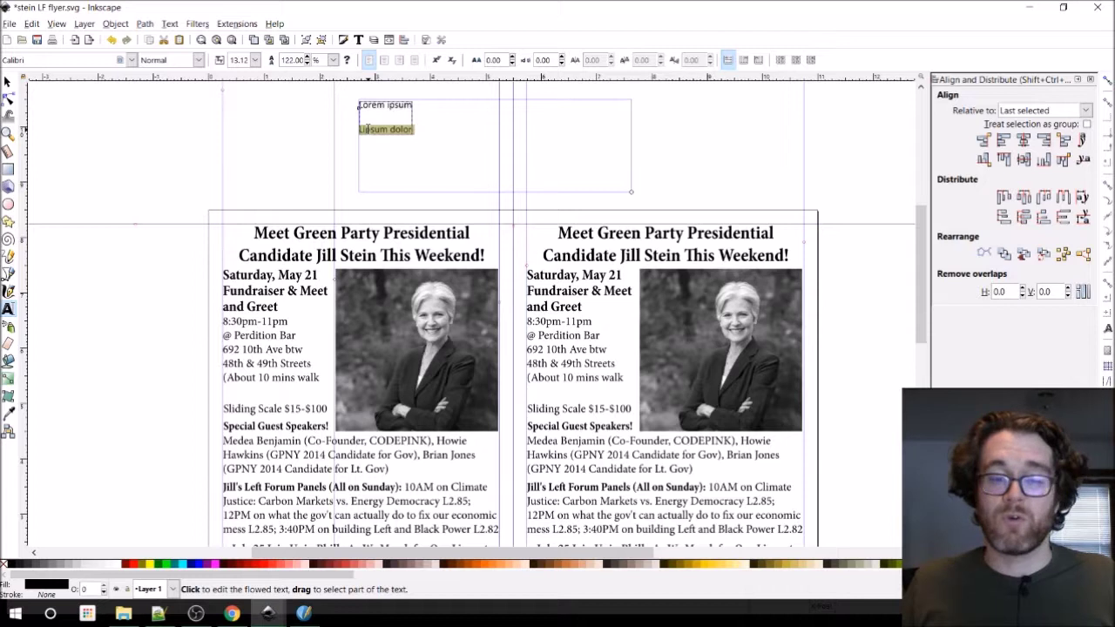
click(415, 129)
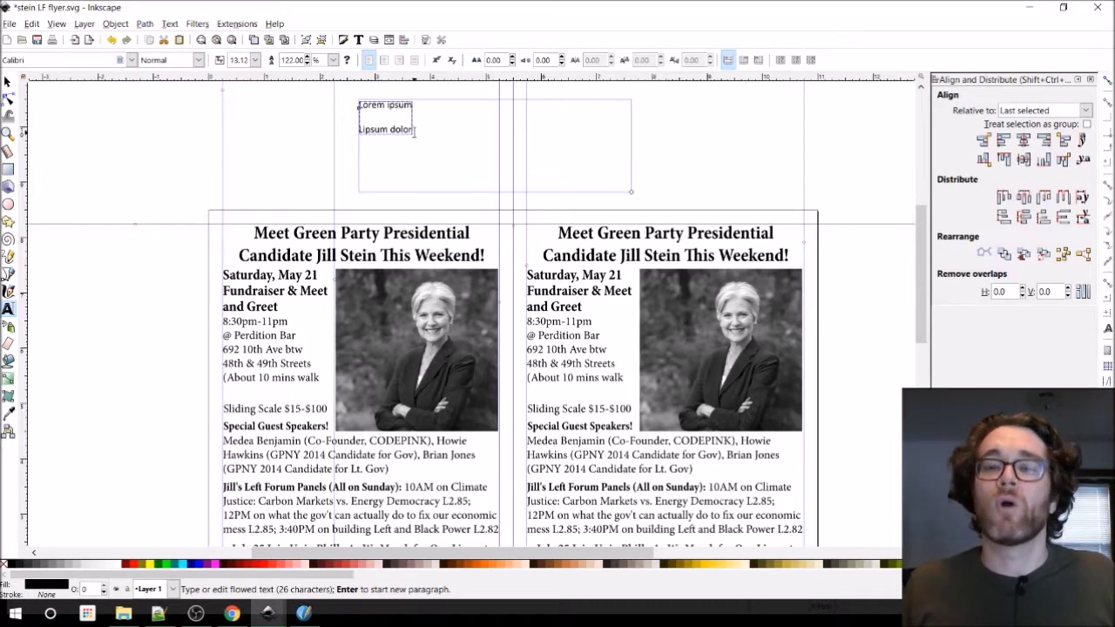
key(Escape)
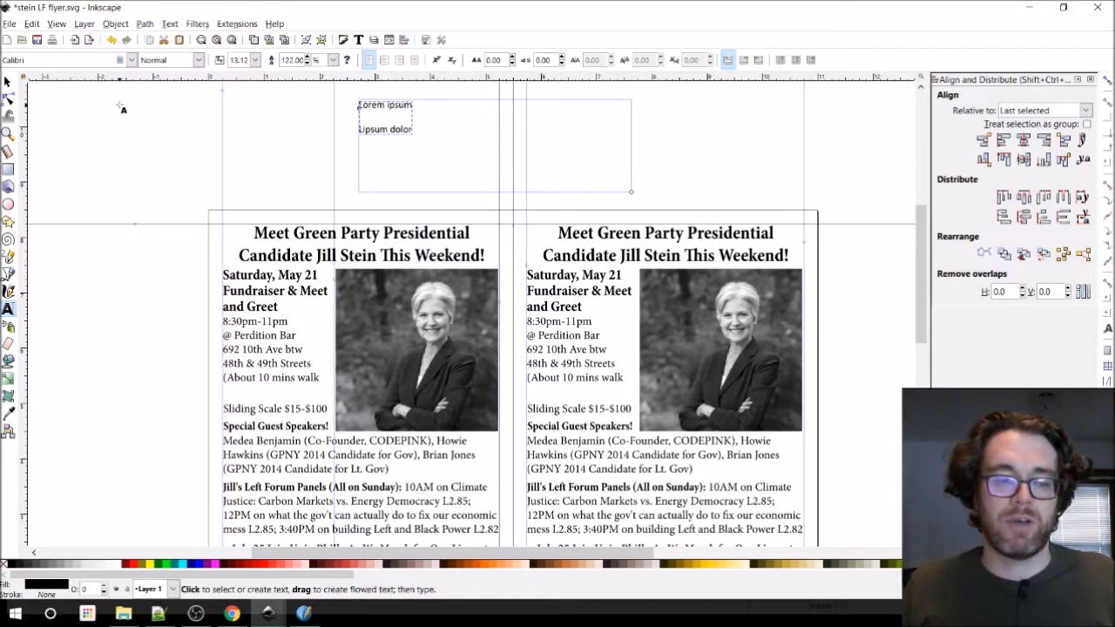
click(7, 81)
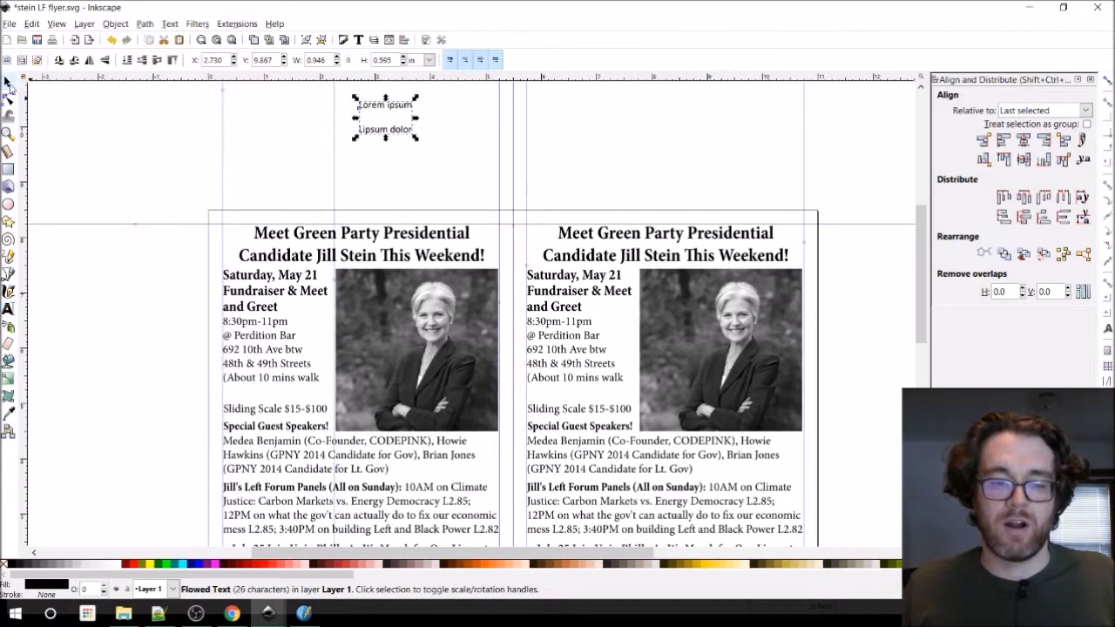
double_click(399, 137)
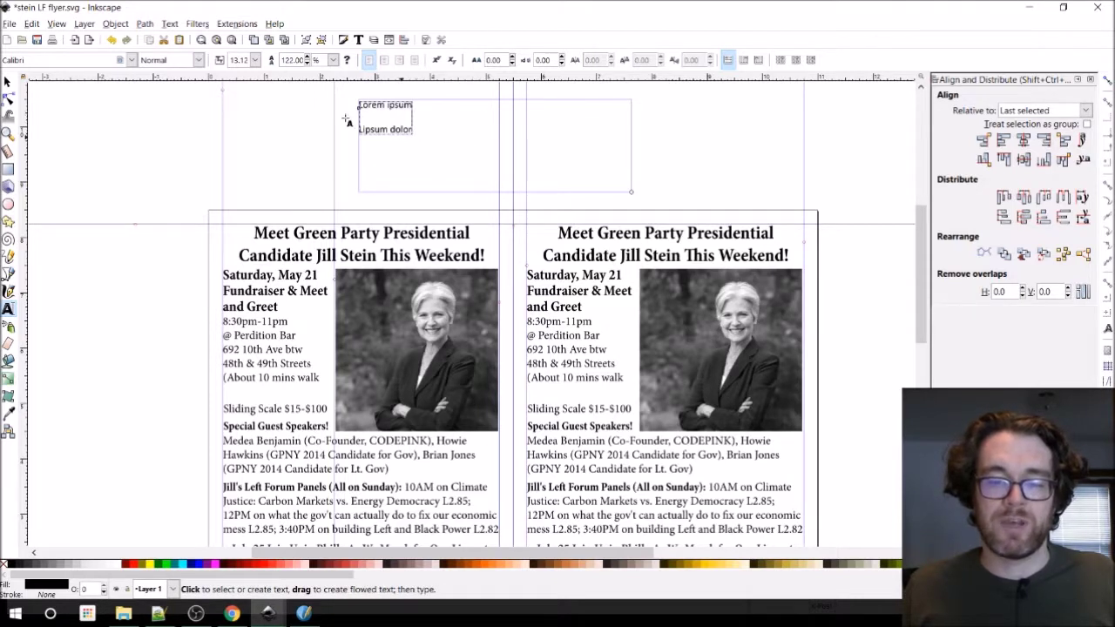
click(7, 81)
click(374, 120)
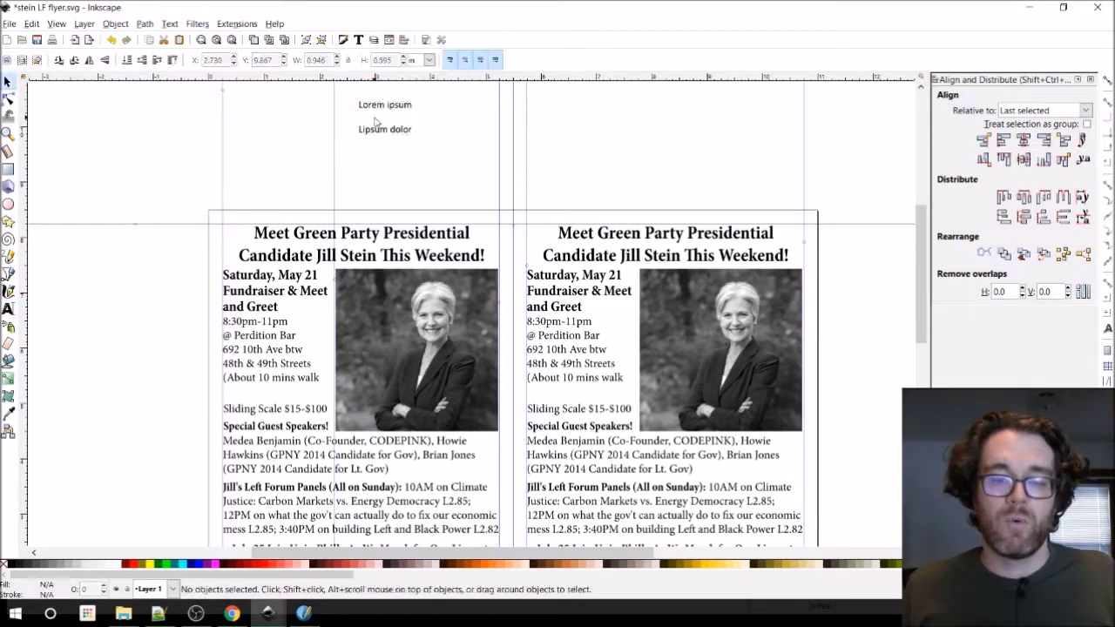
click(379, 108)
key(Delete)
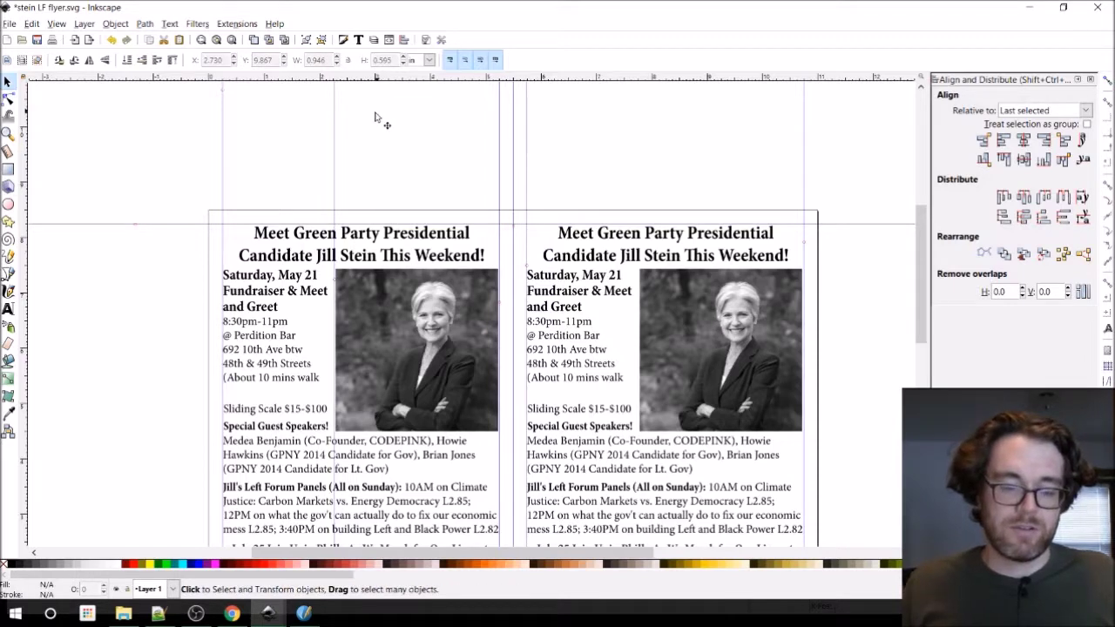
Open the speakers flowed text and select its words to try editing.
scroll(377, 115, down, 1)
double_click(254, 366)
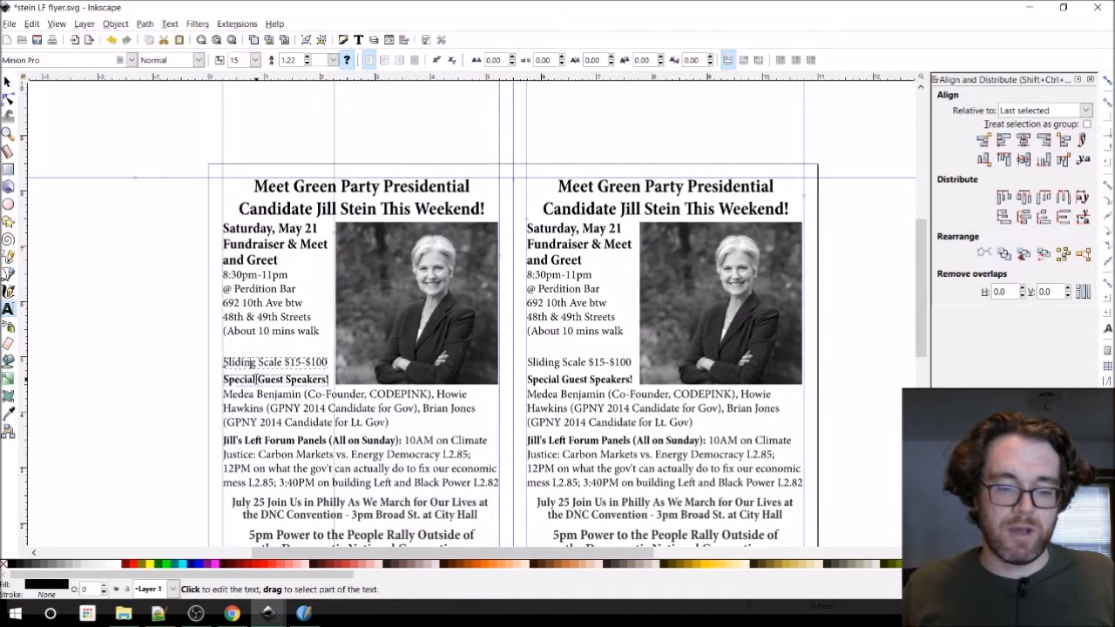
drag(257, 396, 304, 398)
scroll(305, 403, down, 1)
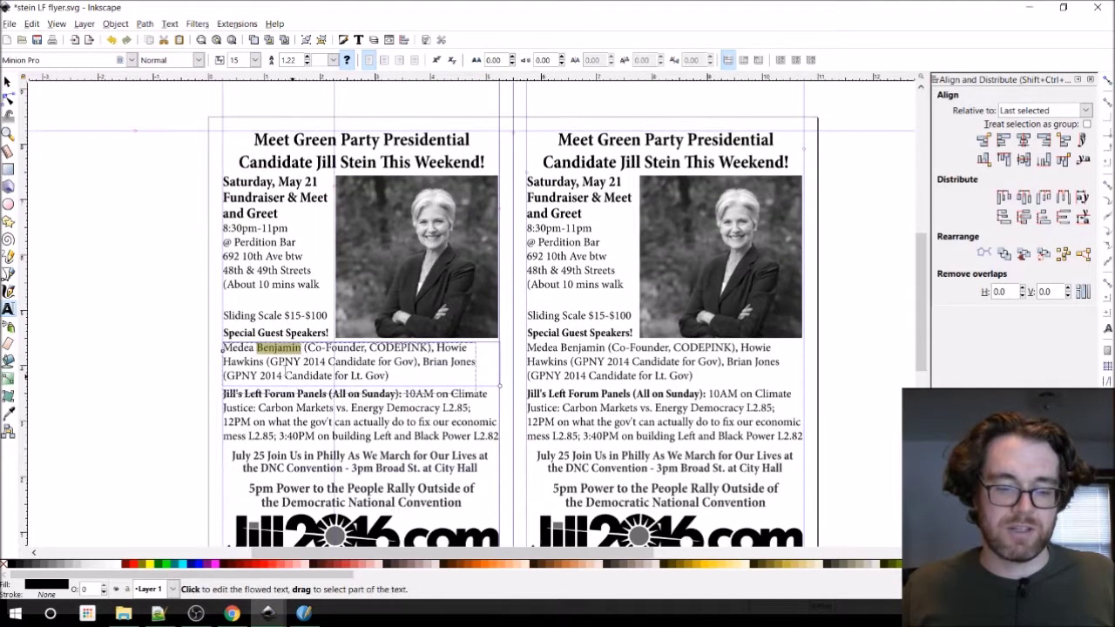
scroll(261, 364, up, 3)
scroll(262, 364, down, 1)
scroll(261, 364, down, 1)
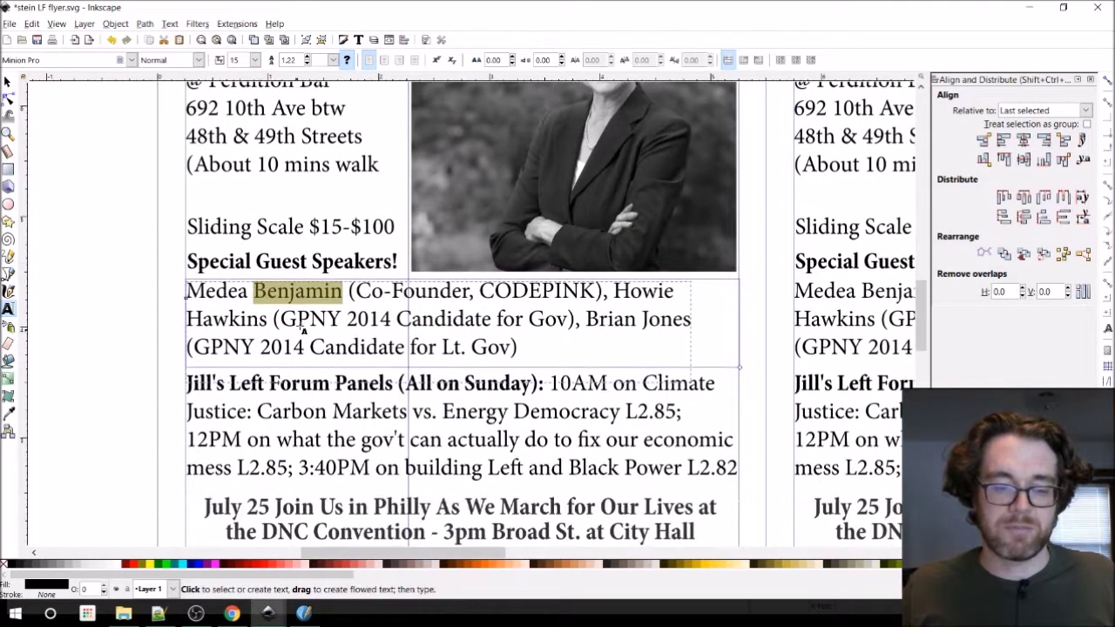
click(315, 312)
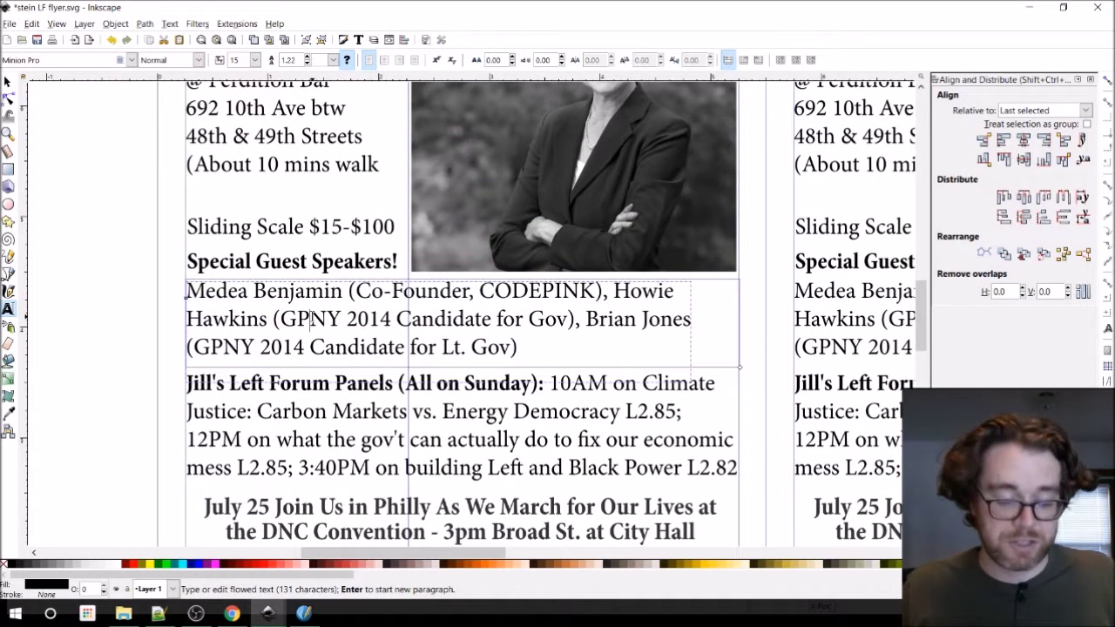
key(ctrl+a)
key(Escape)
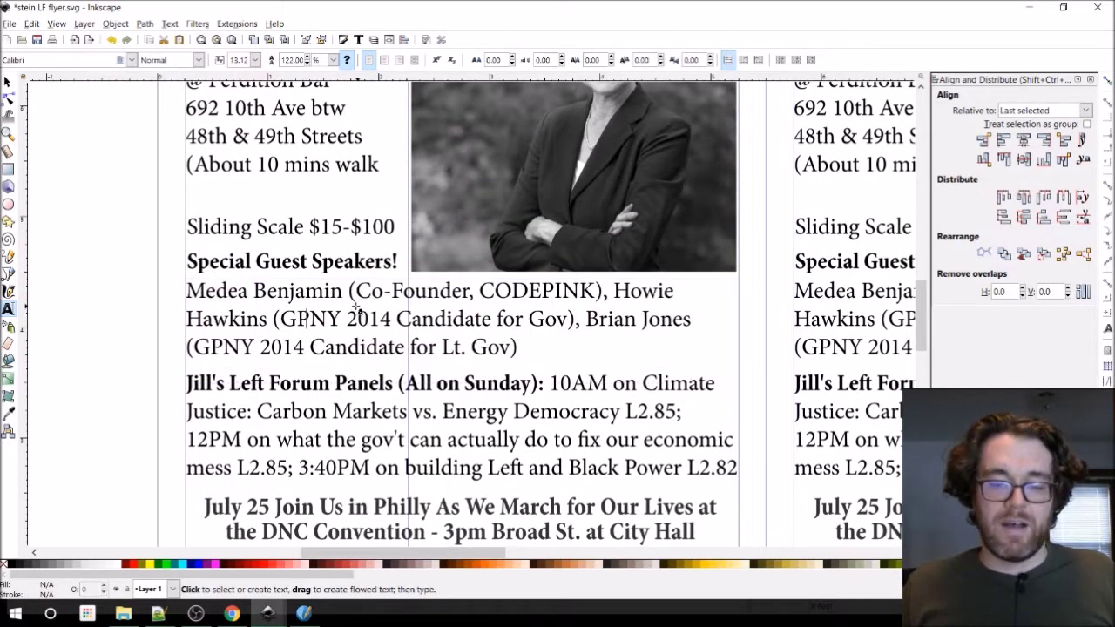
Delete and restore the space before Hawkins, leaving the speaker list unchanged.
click(248, 293)
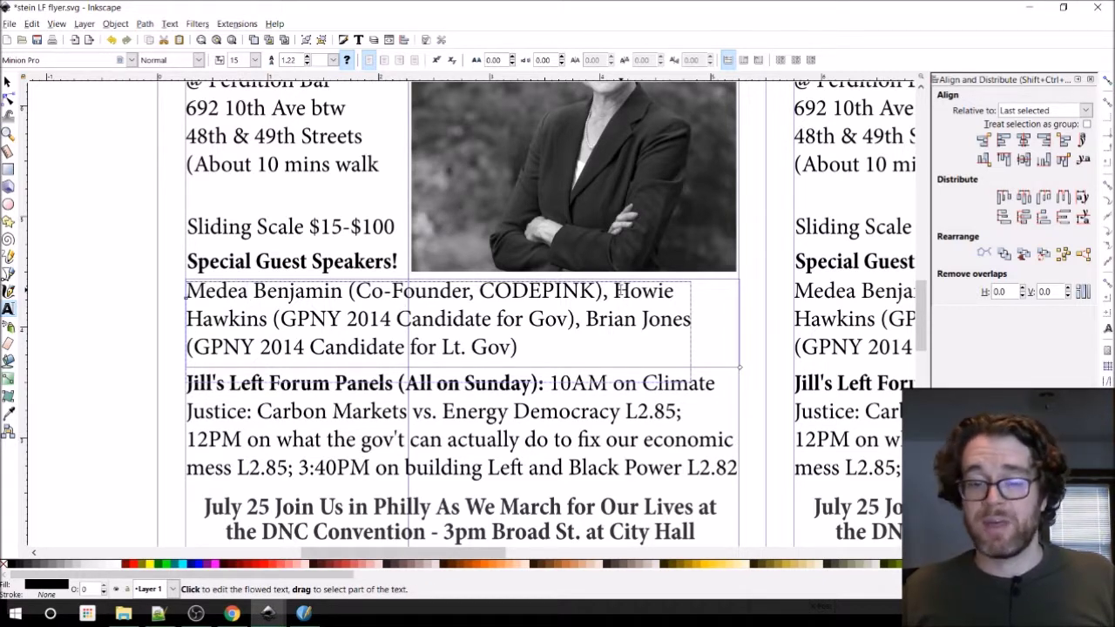
key(Escape)
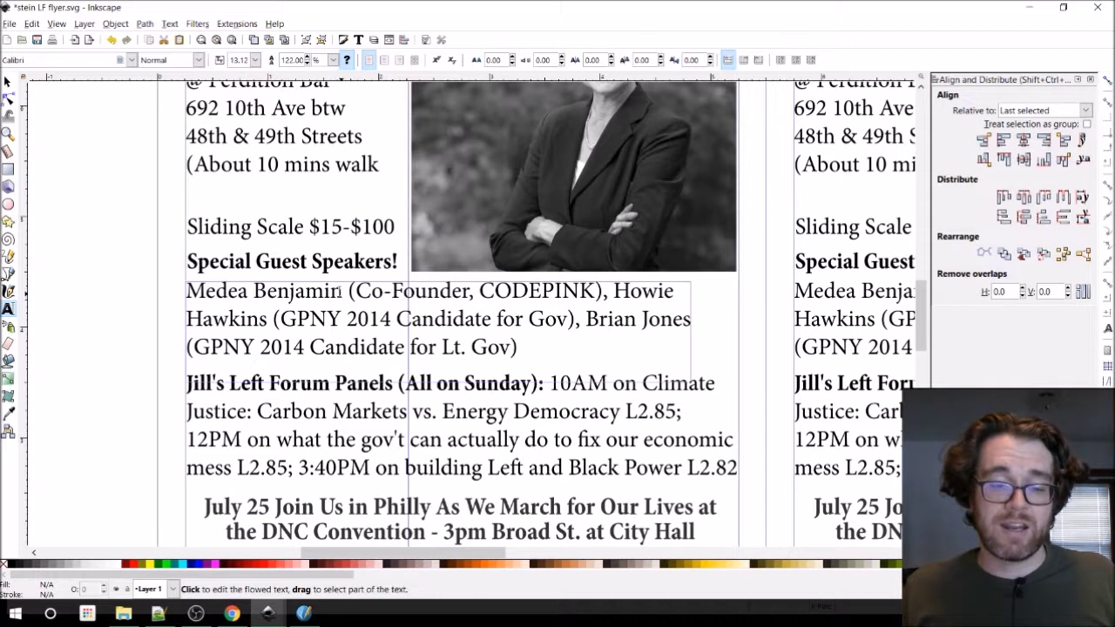
click(338, 291)
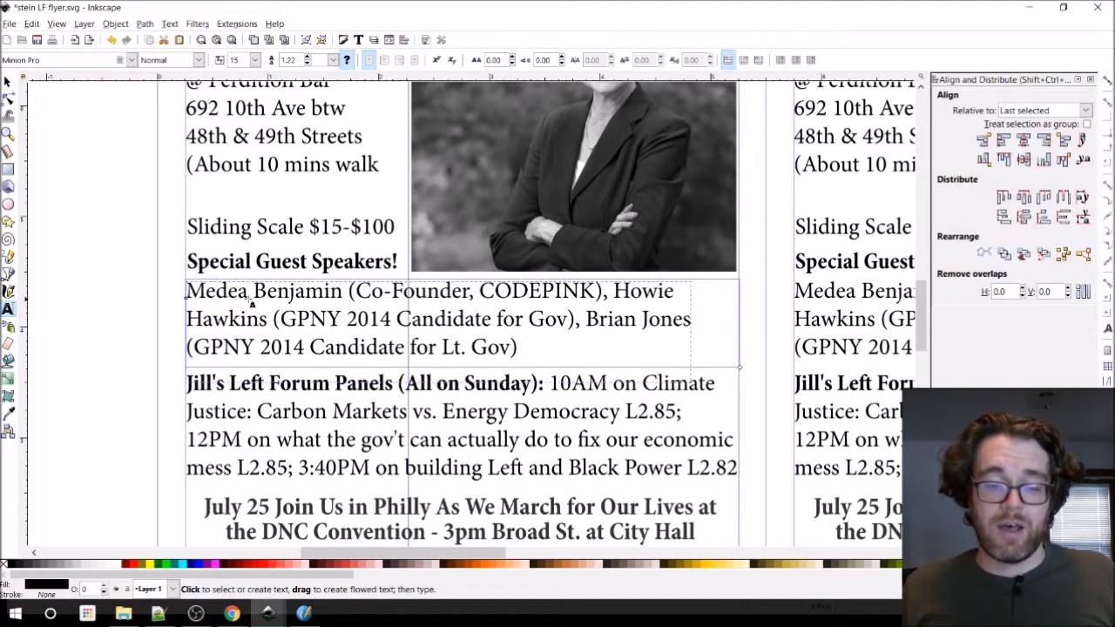
click(189, 319)
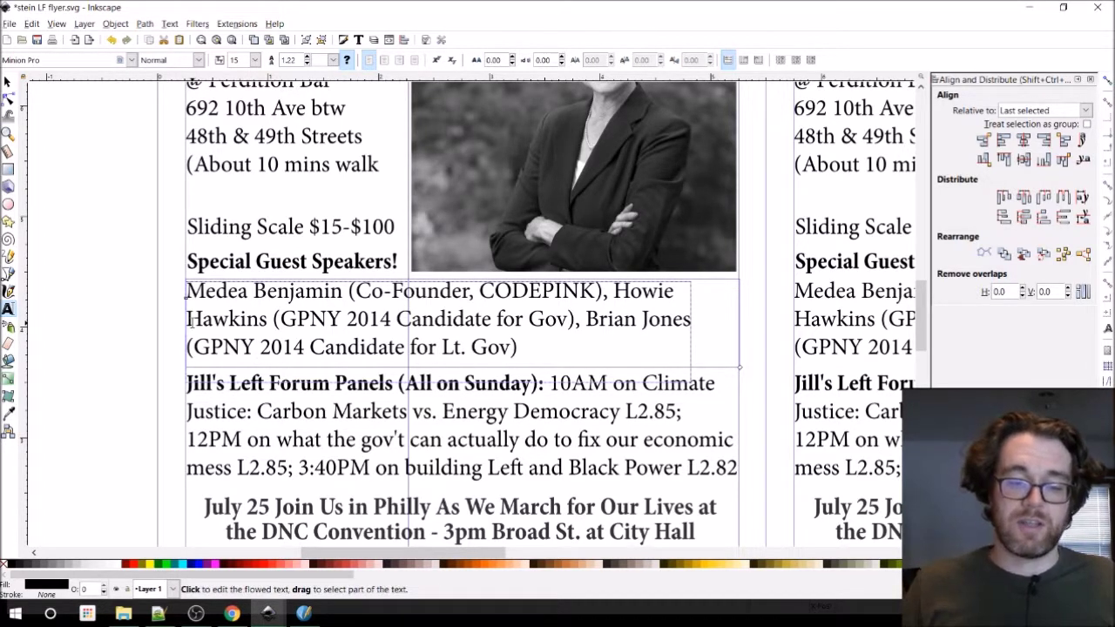
click(199, 320)
key(BackSpace)
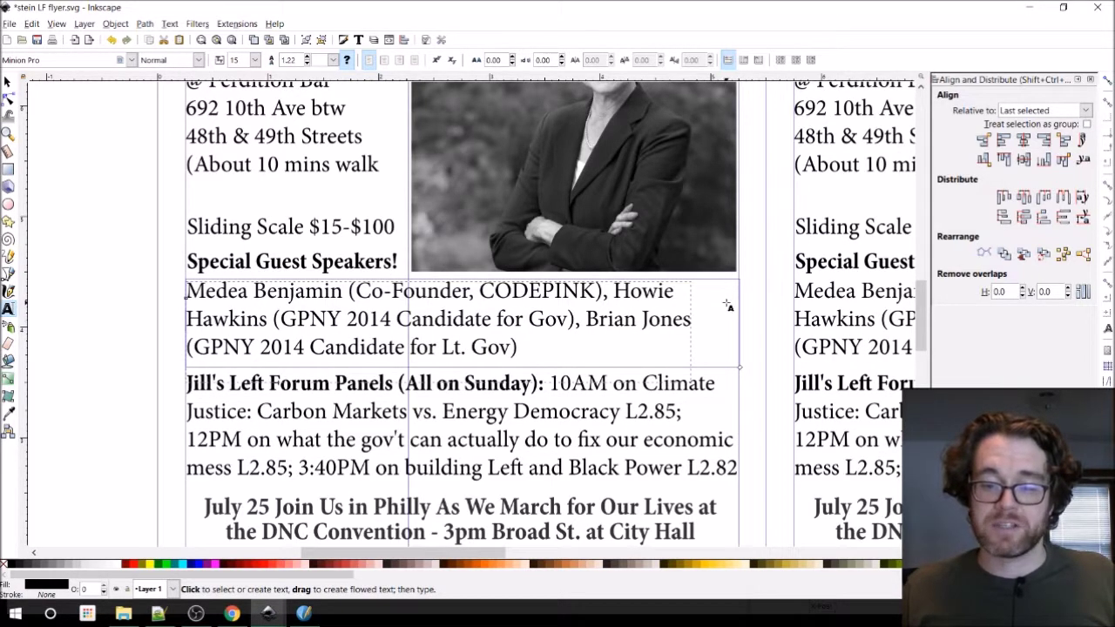
Select the speaker text object, zoom out, and start a new text spot below the flyer.
click(8, 82)
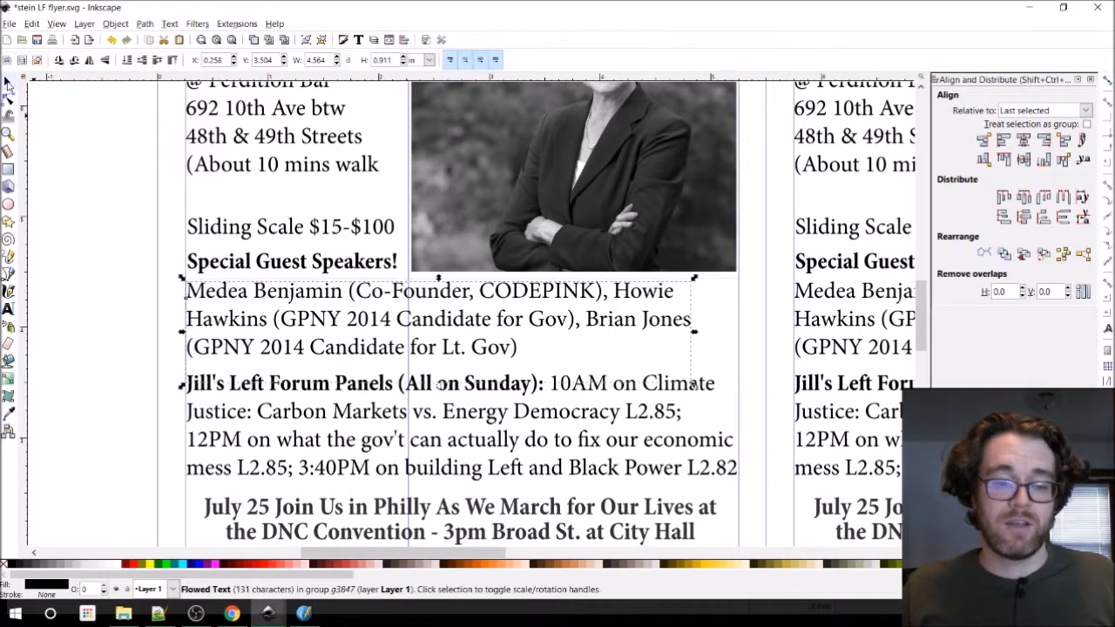
scroll(126, 176, down, 2)
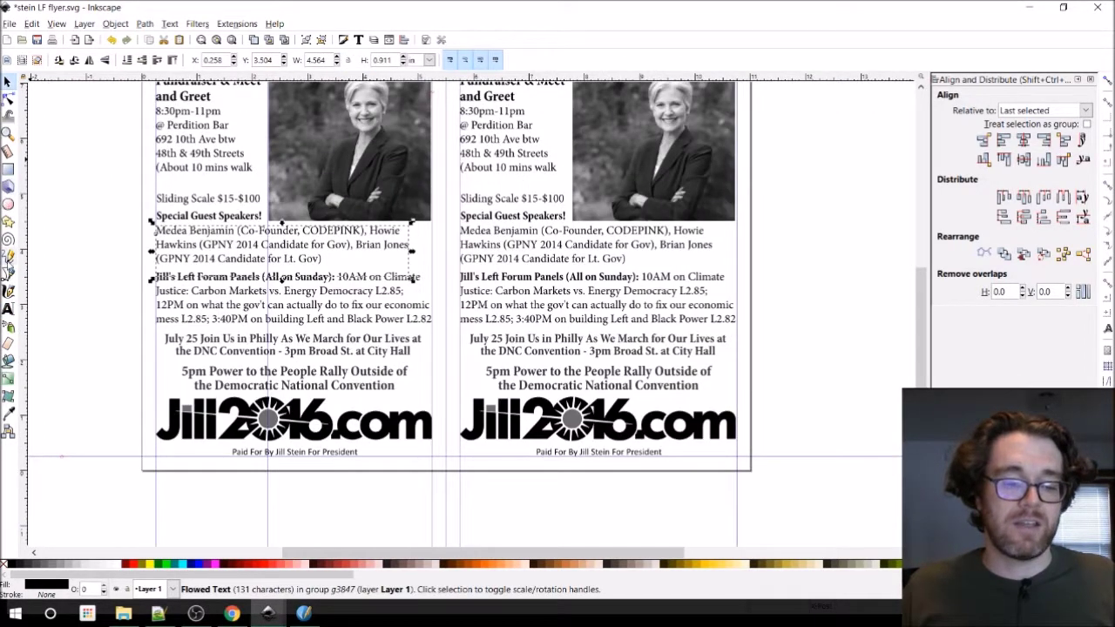
click(9, 306)
click(311, 491)
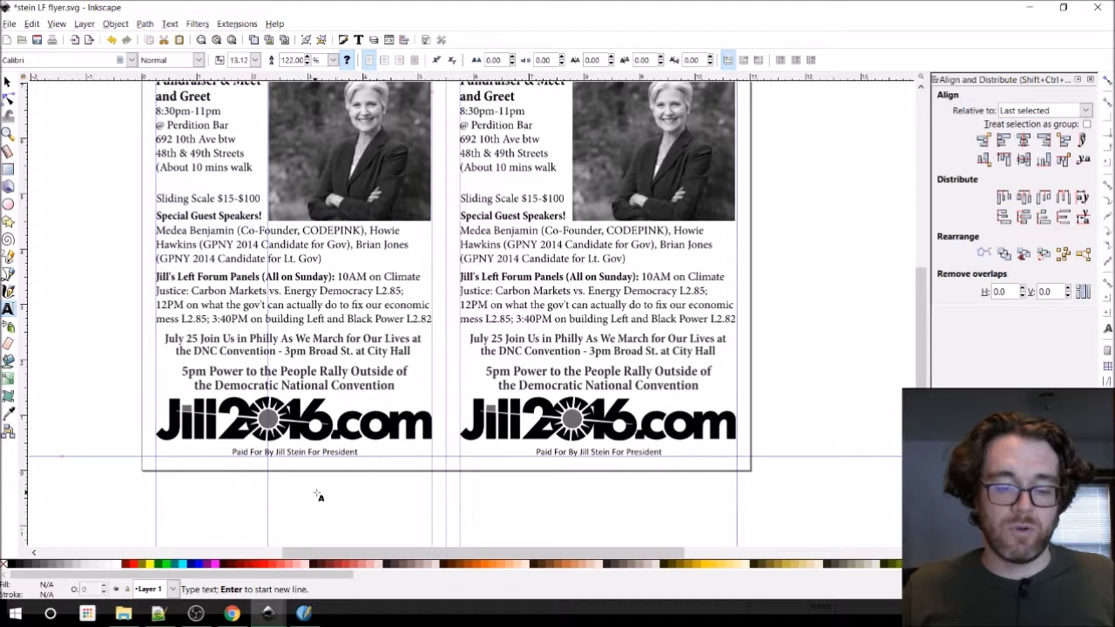
triple_click(192, 230)
key(ctrl+a)
key(ctrl+c)
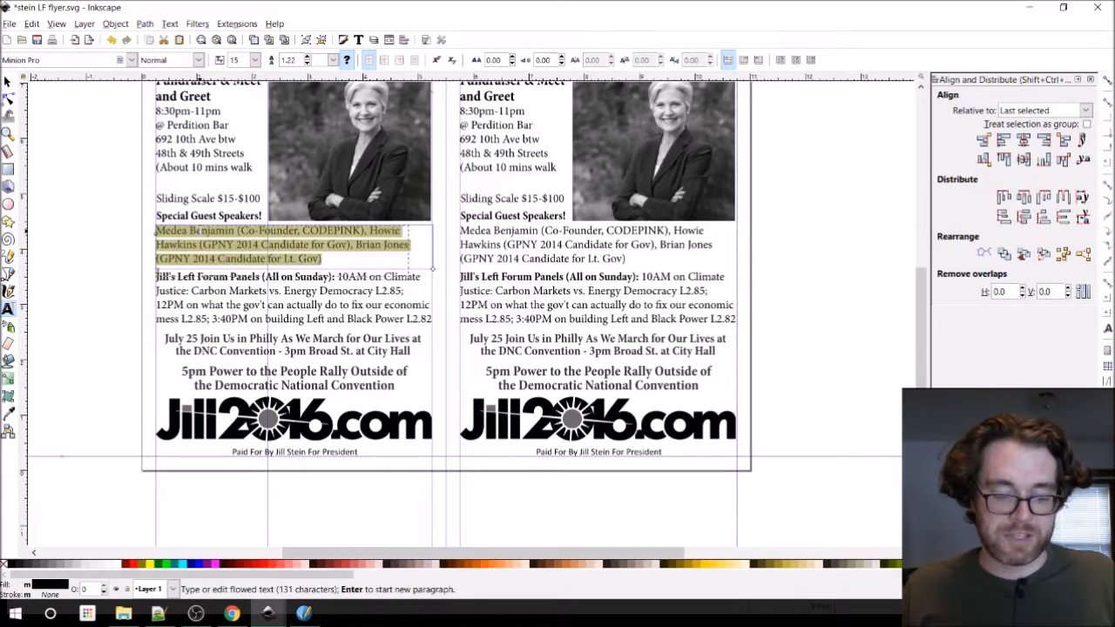
click(289, 493)
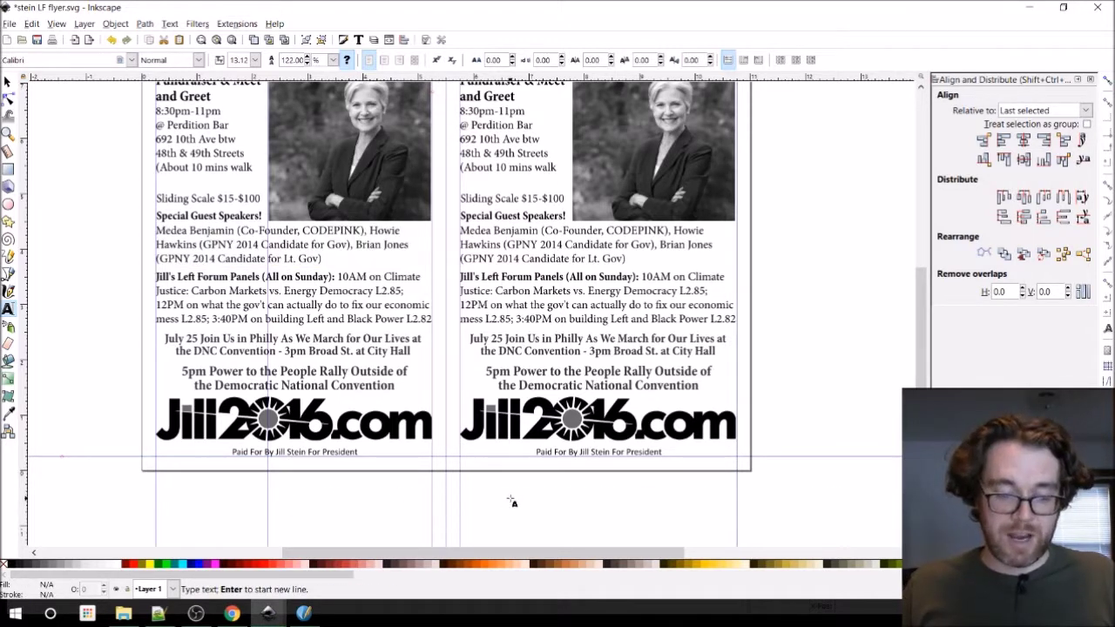
key(ctrl+v)
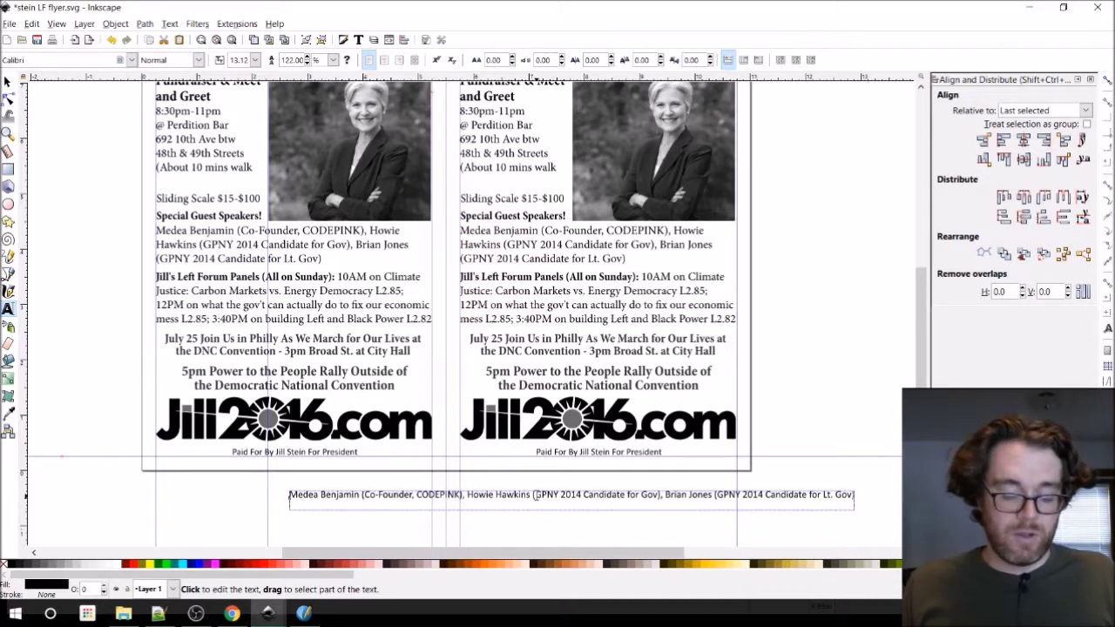
click(535, 494)
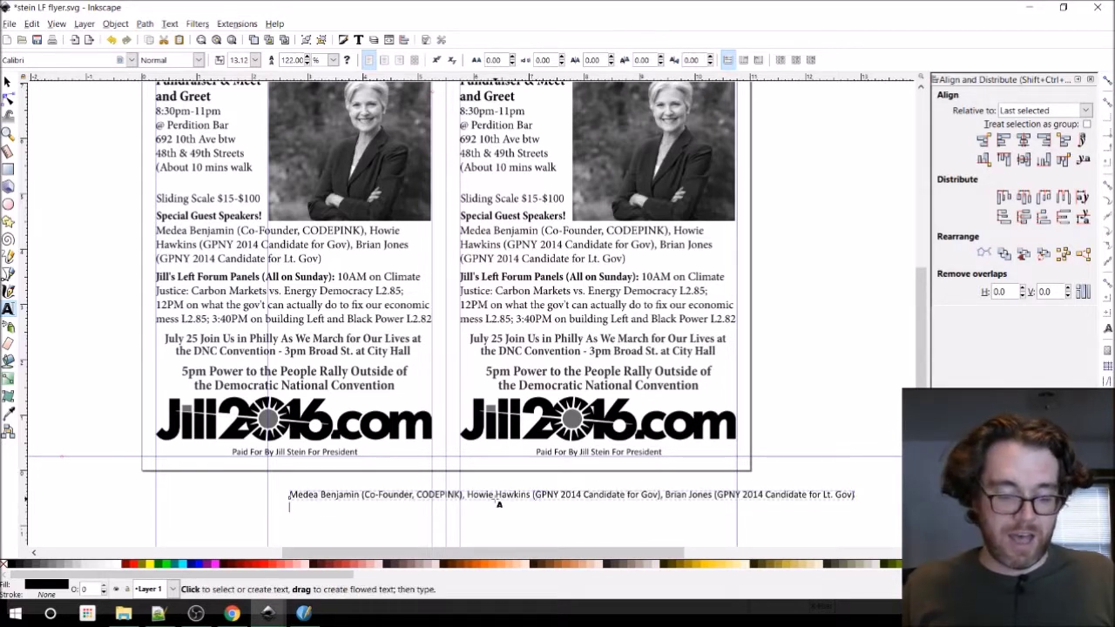
double_click(446, 494)
key(ctrl+a)
key(ctrl+c)
key(Escape)
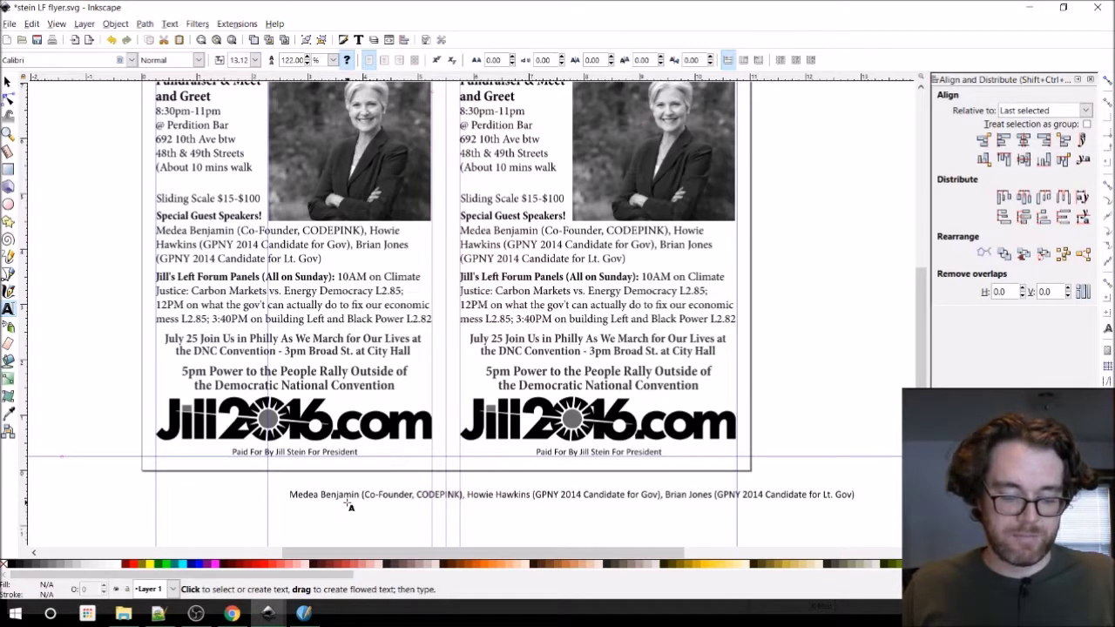
key(F1)
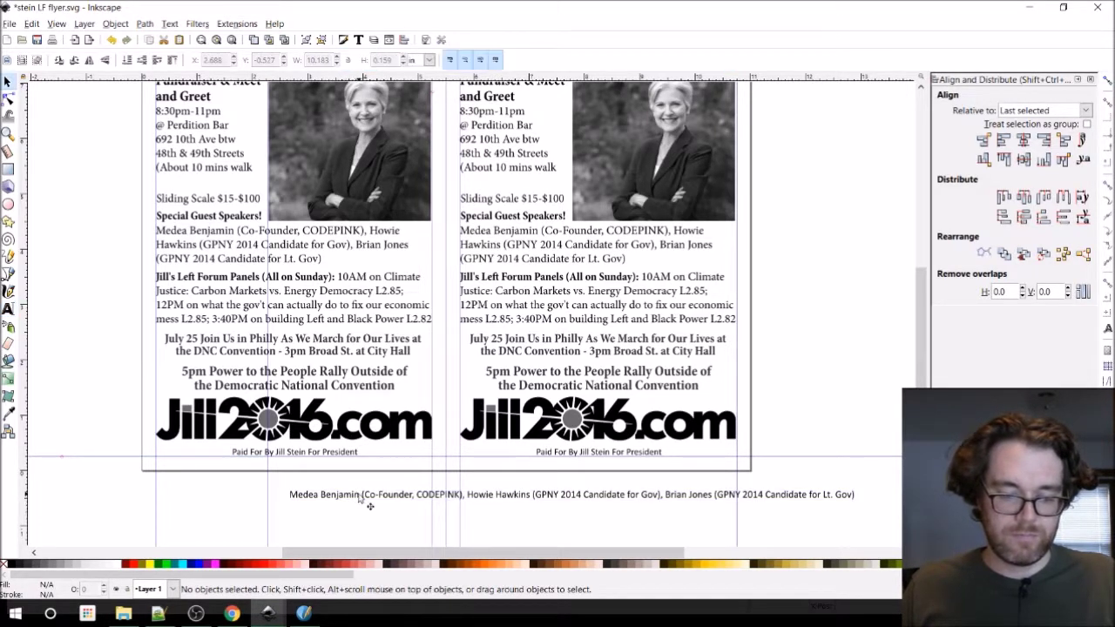
click(360, 495)
key(Delete)
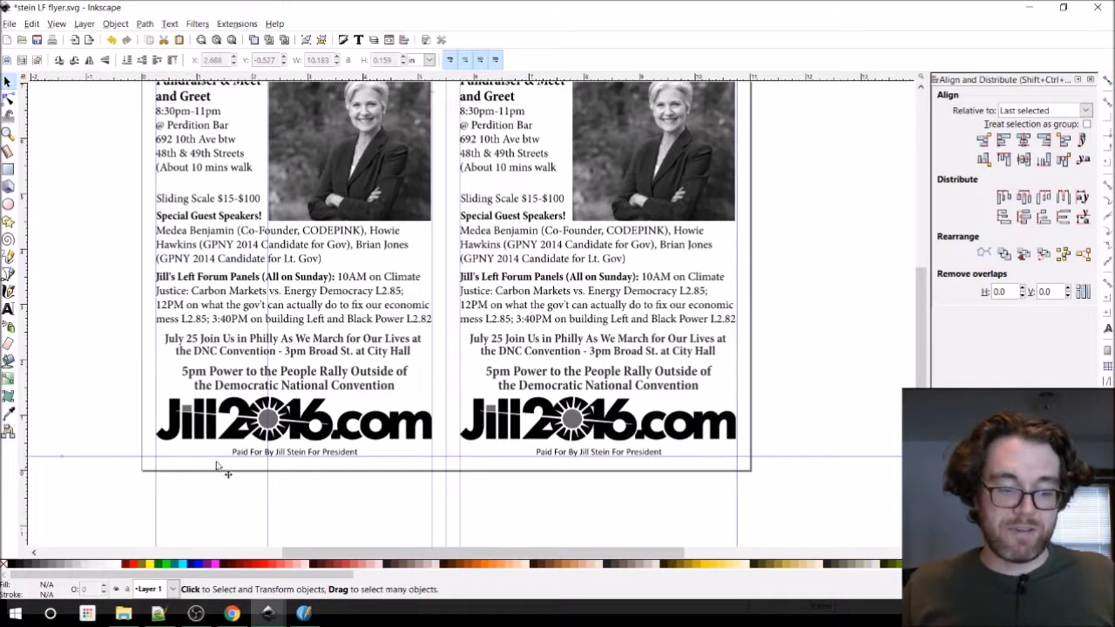
click(9, 310)
drag(326, 485, 557, 528)
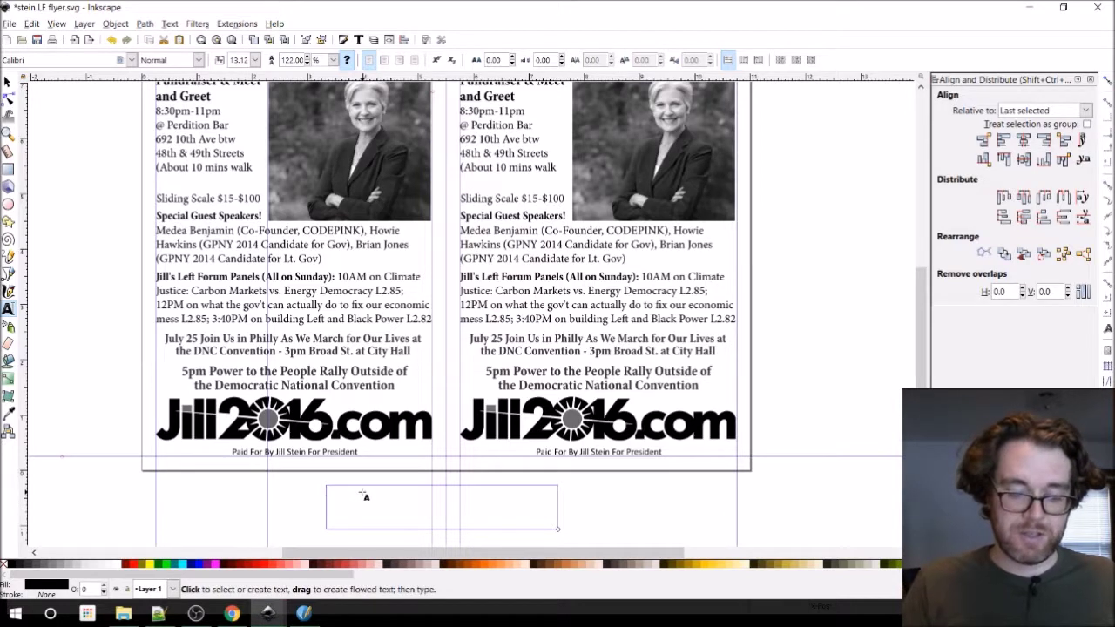
key(ctrl+v)
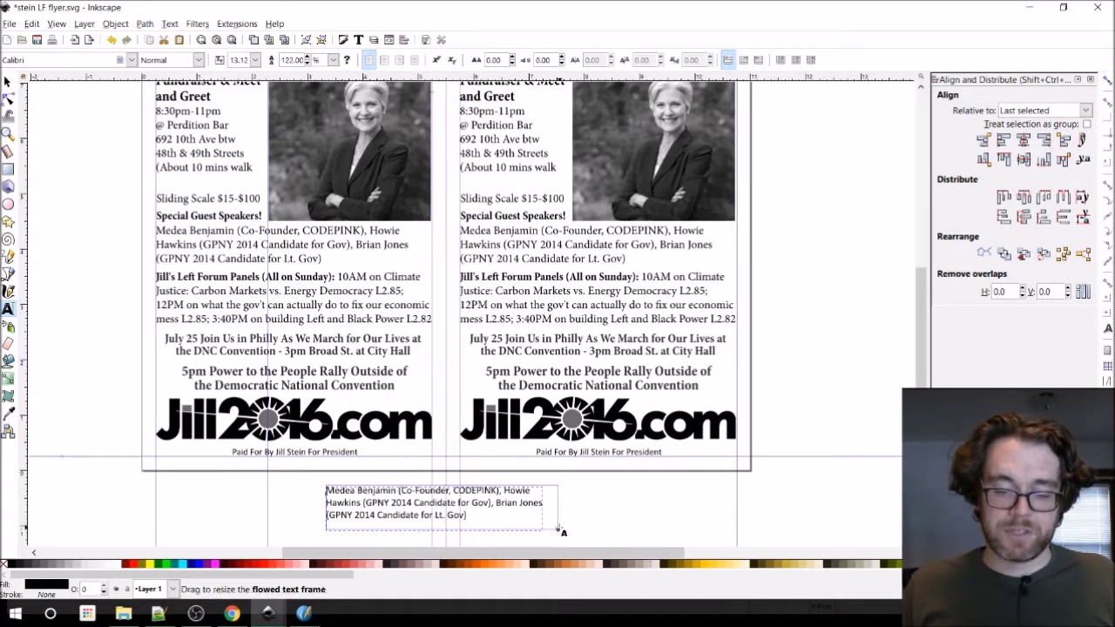
mouse_move(560, 532)
mouse_down()
mouse_move(491, 531)
mouse_move(577, 533)
mouse_up()
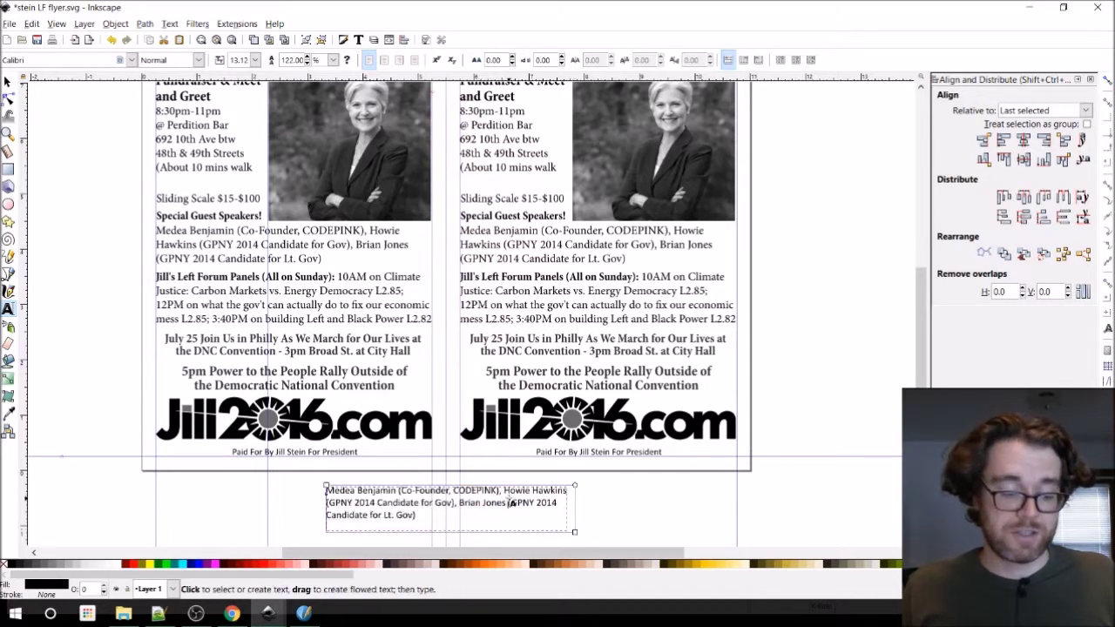
key(Escape)
click(350, 499)
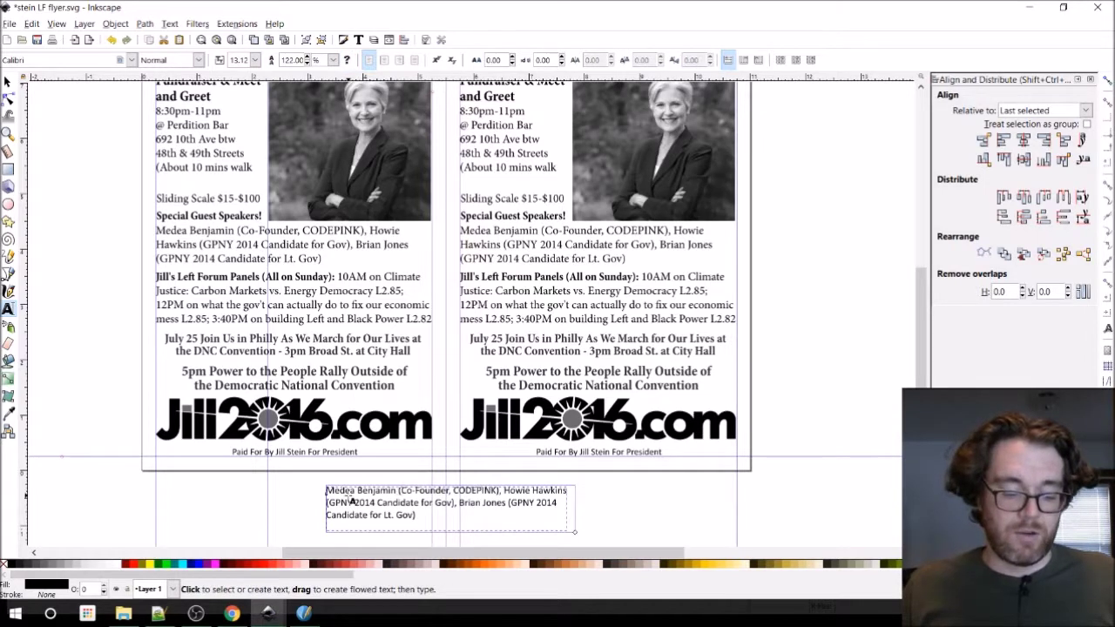
key(Escape)
key(F1)
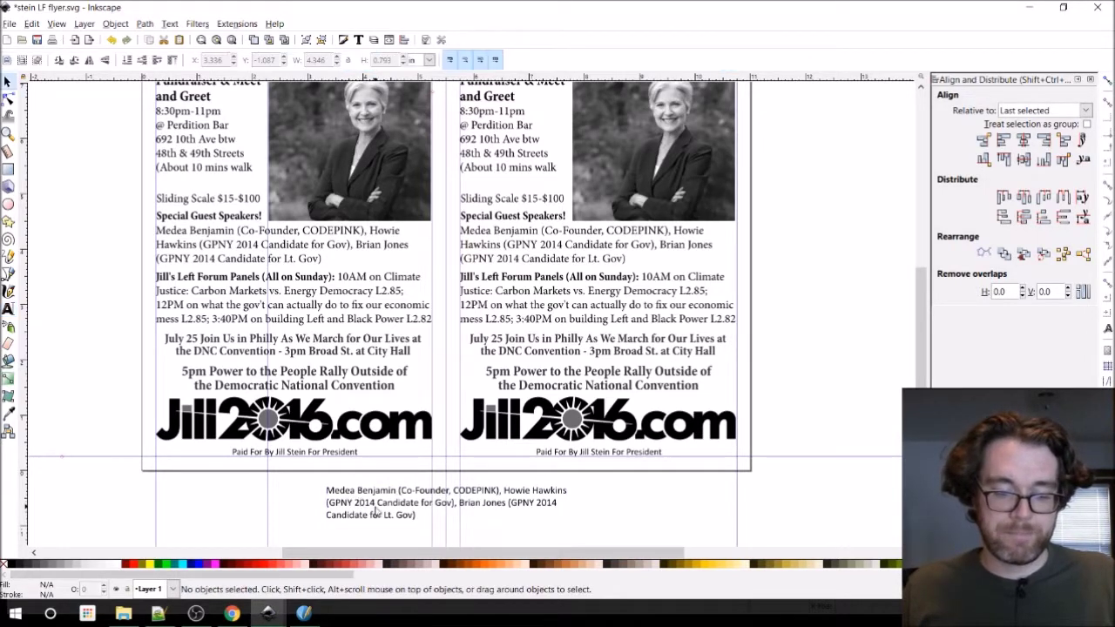
click(378, 511)
key(Delete)
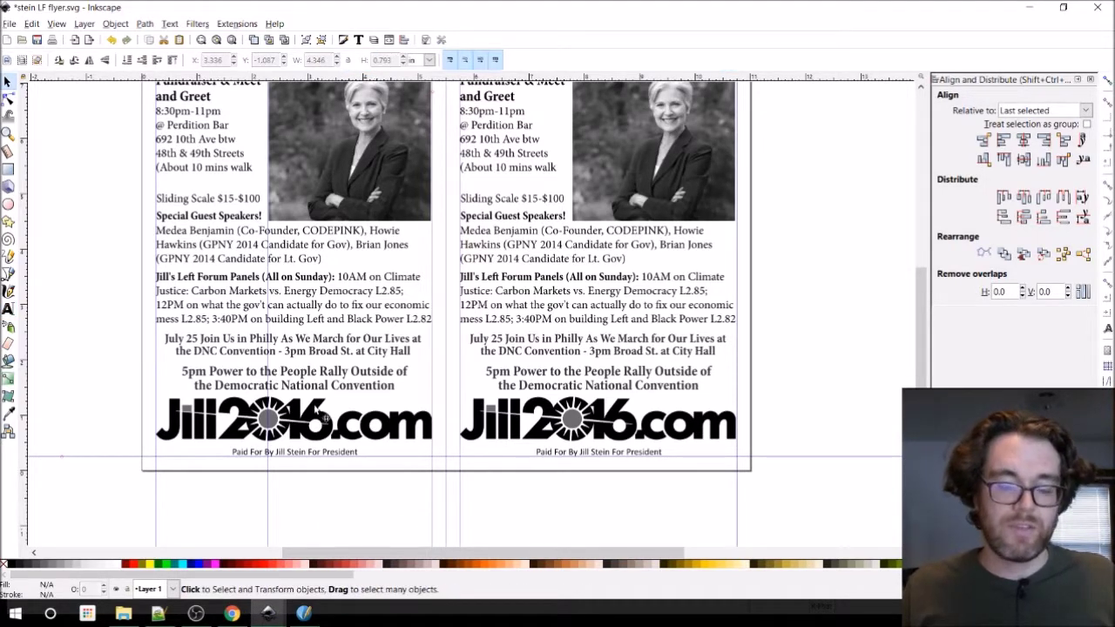
scroll(324, 439, up, 3)
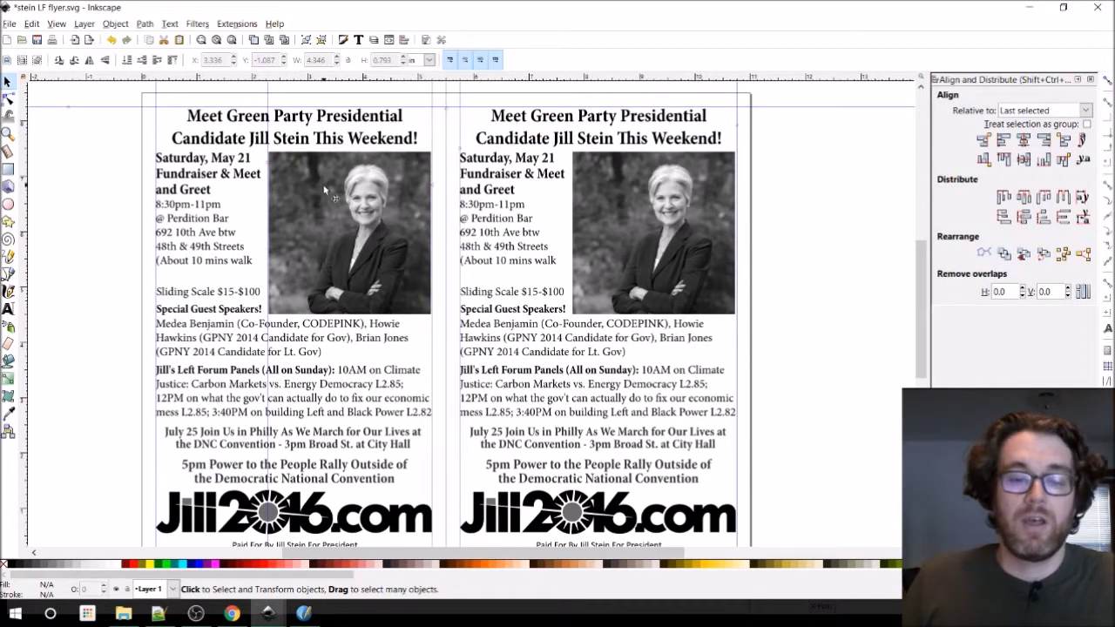
scroll(373, 251, up, 3)
scroll(376, 255, down, 3)
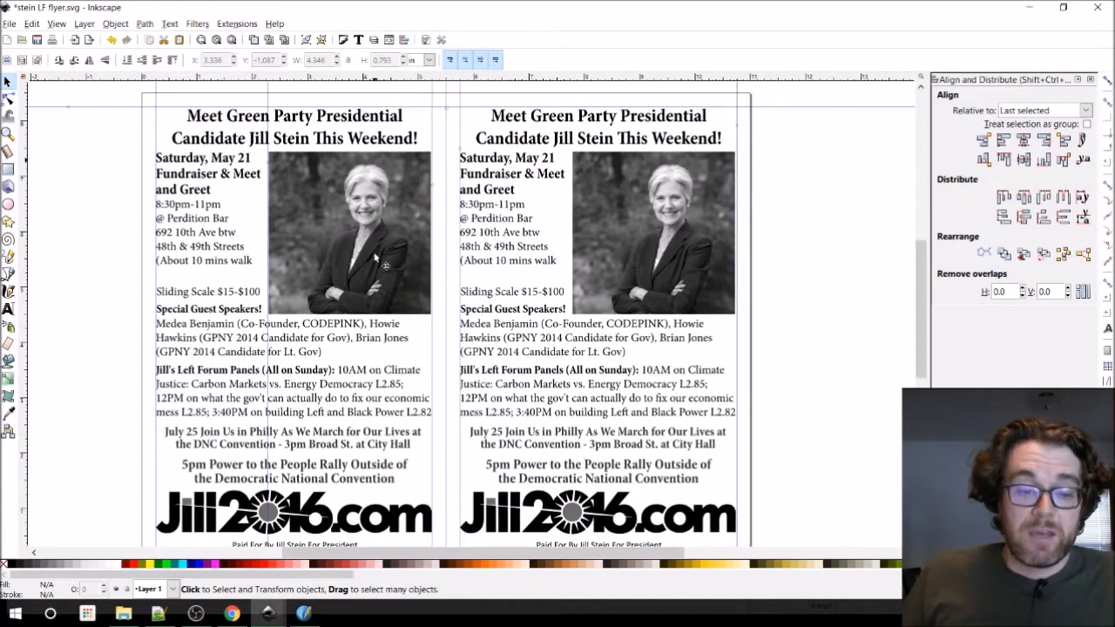
scroll(294, 331, down, 2)
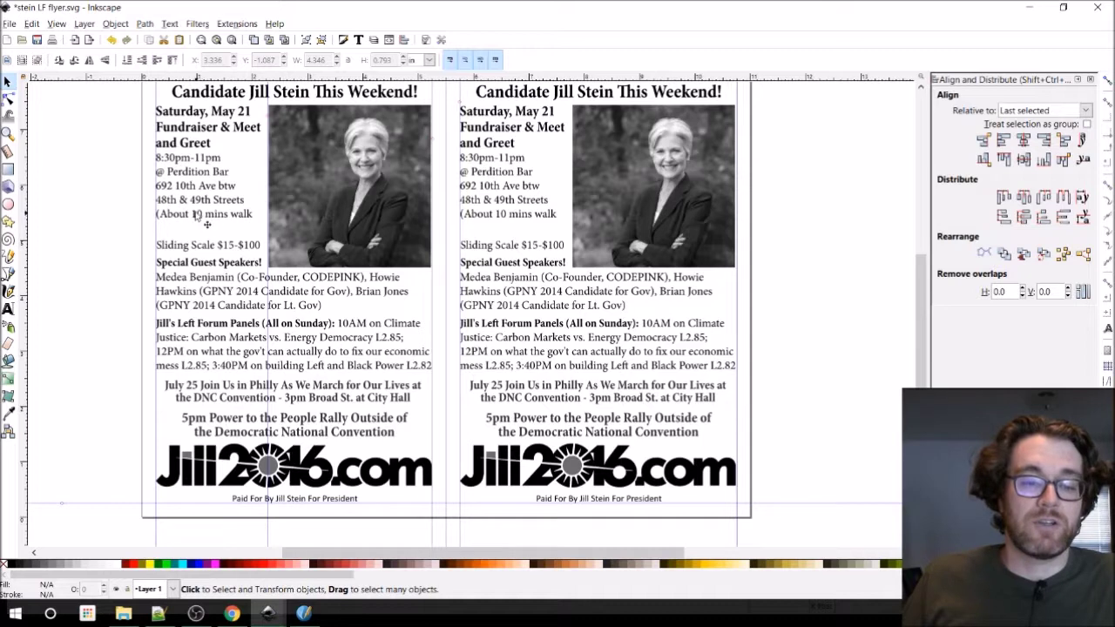
scroll(199, 218, up, 2)
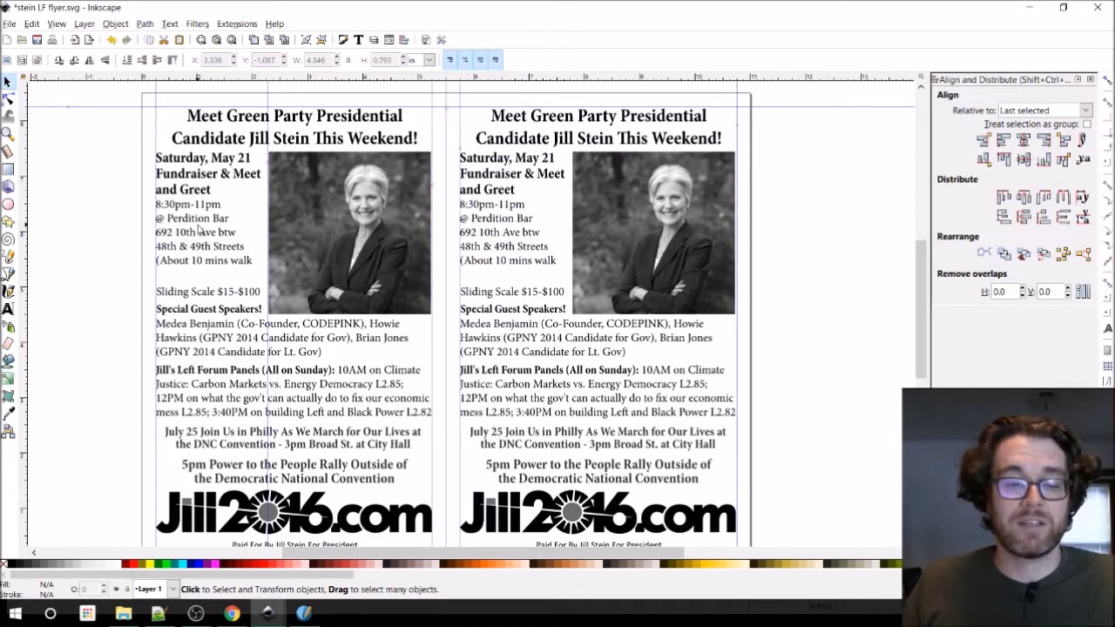
double_click(204, 227)
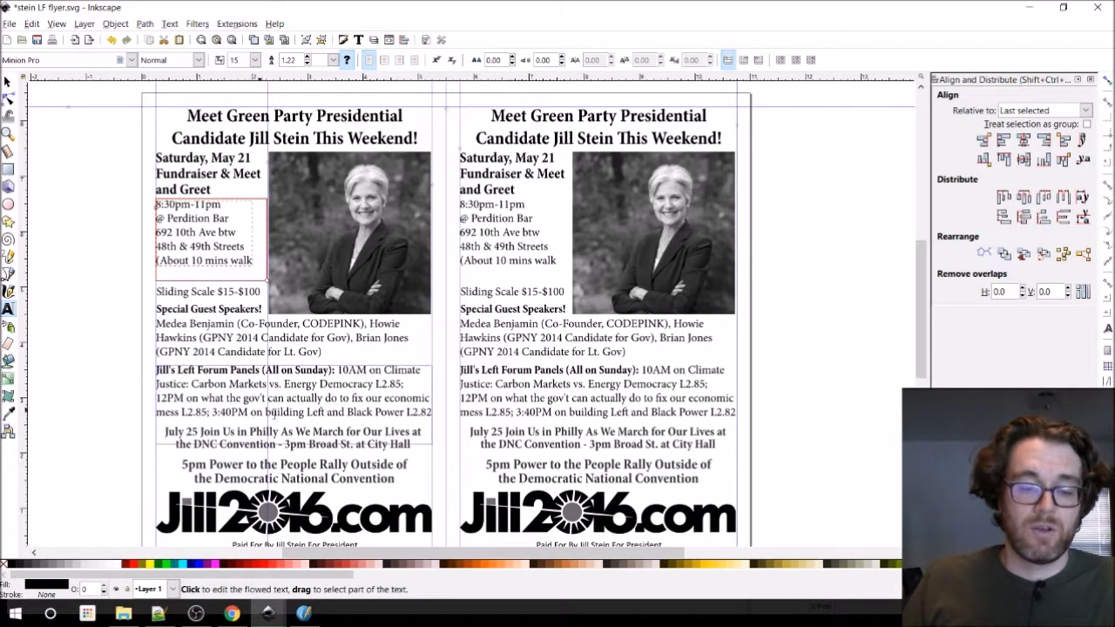
drag(164, 432, 421, 432)
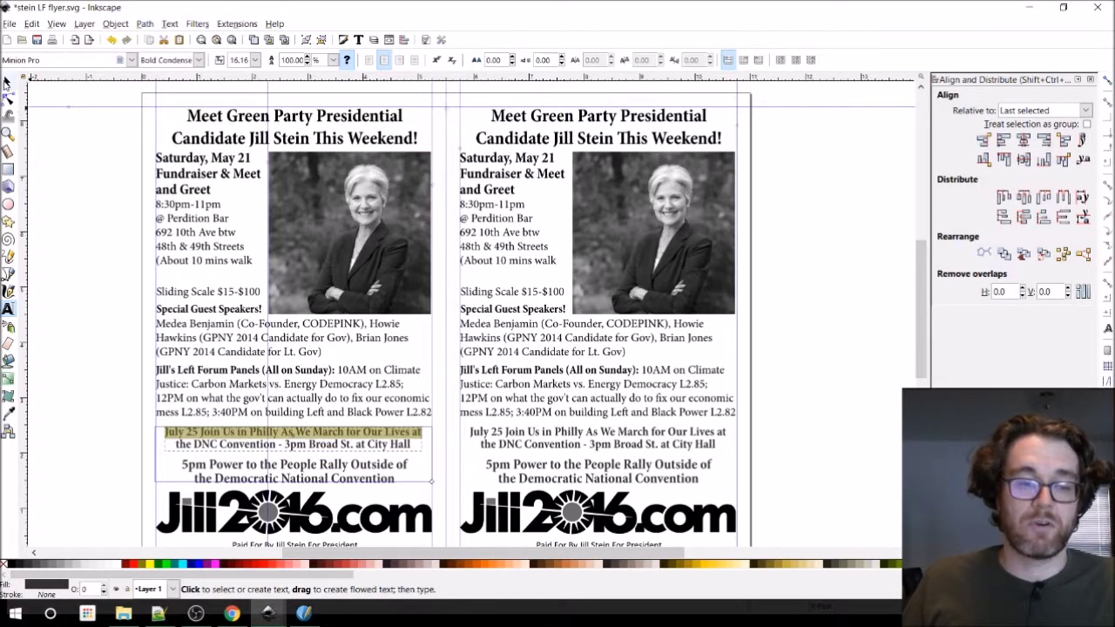
click(6, 83)
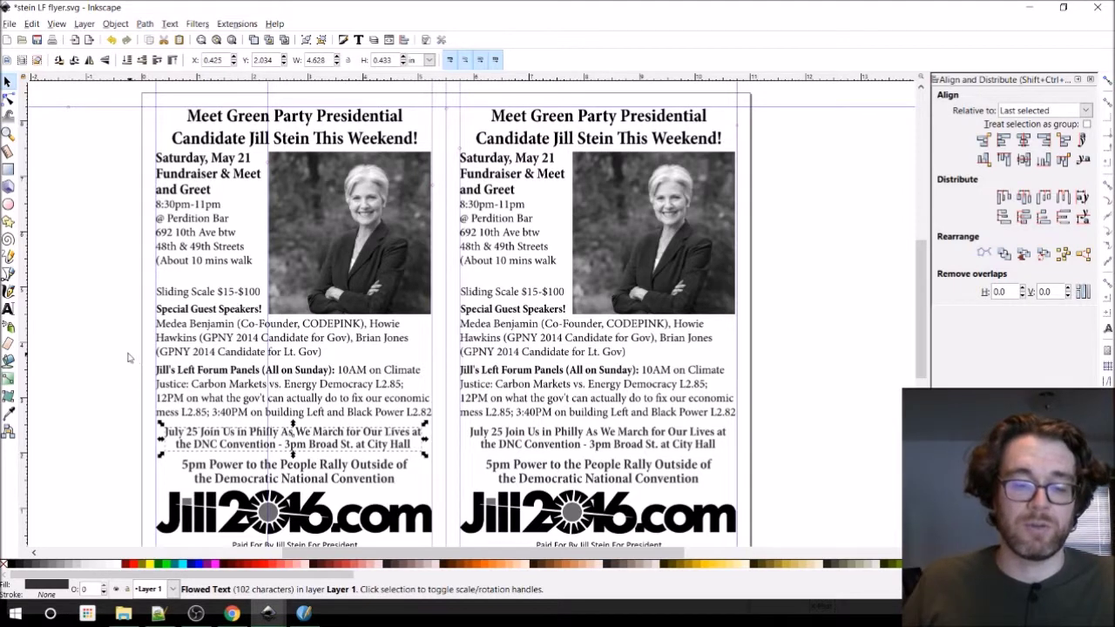
scroll(103, 333, down, 1)
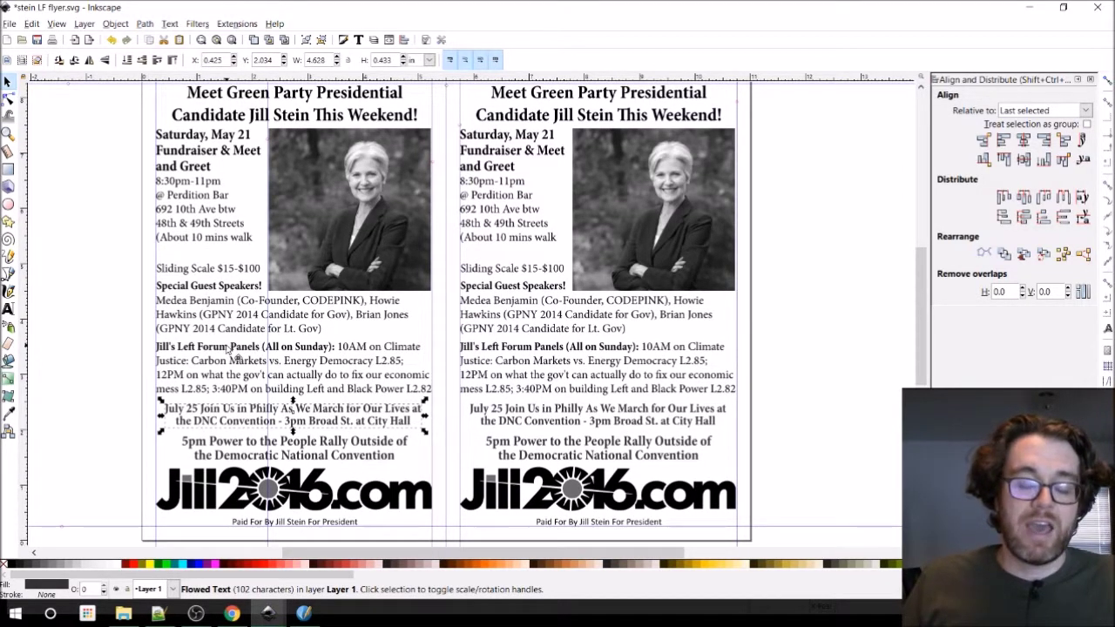
triple_click(229, 349)
click(229, 349)
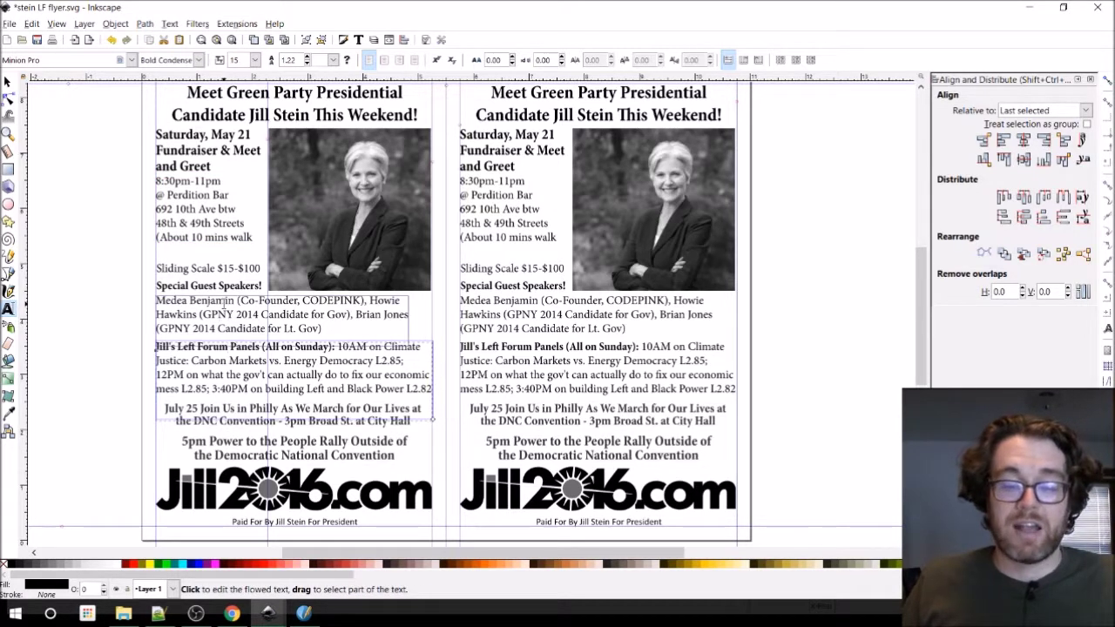
scroll(229, 348, up, 2)
click(190, 239)
double_click(188, 241)
click(187, 241)
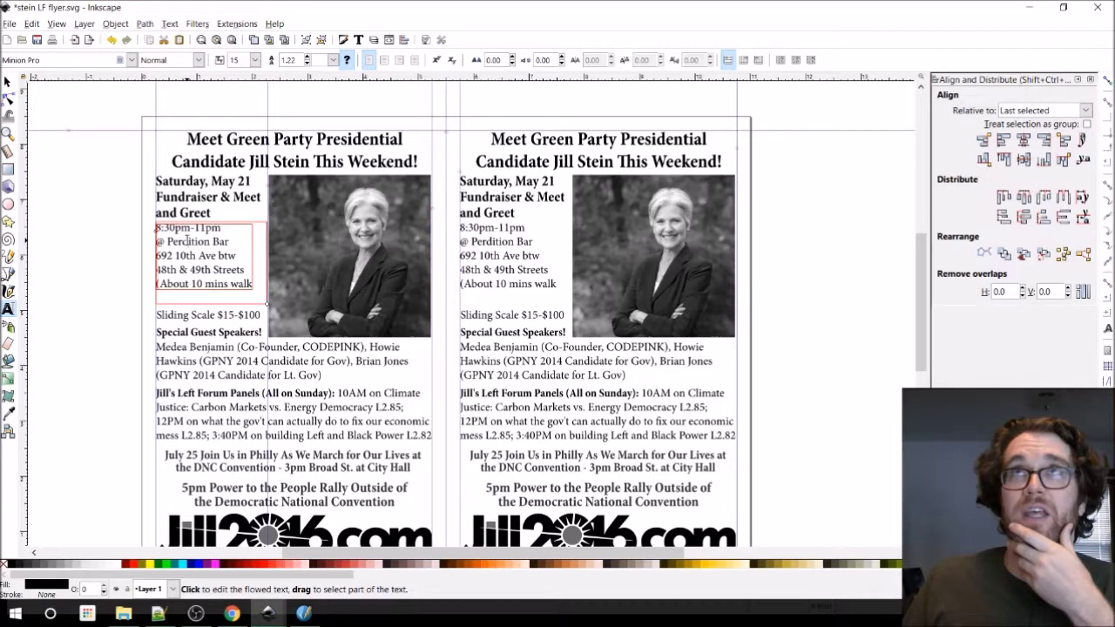
click(187, 241)
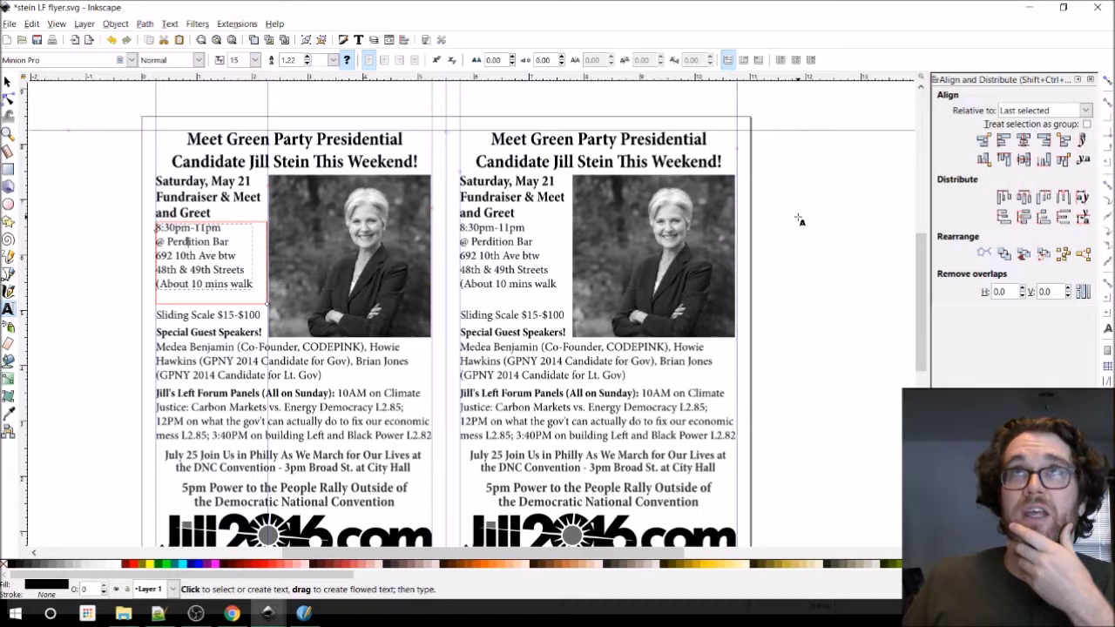
scroll(800, 220, down, 2)
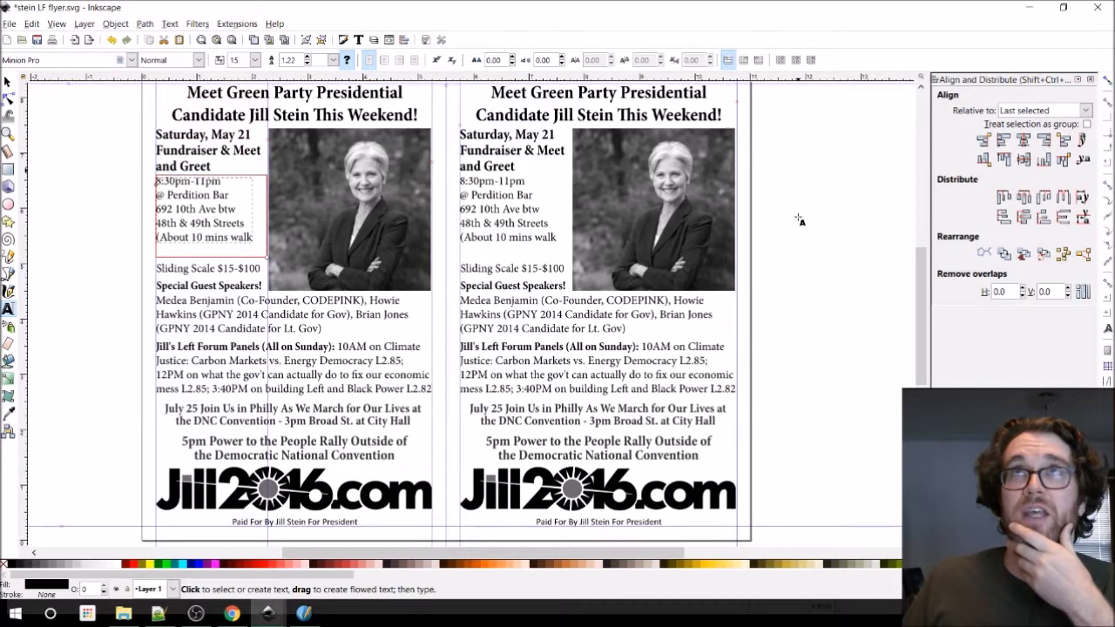
scroll(799, 220, down, 1)
scroll(258, 180, down, 2)
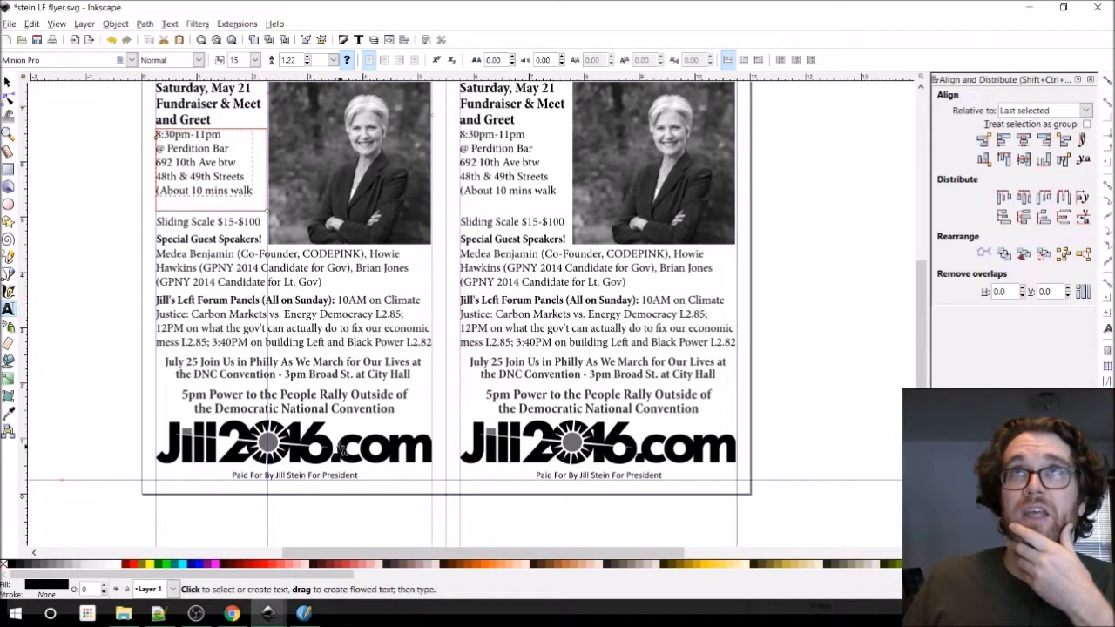
scroll(341, 451, up, 4)
scroll(341, 451, down, 2)
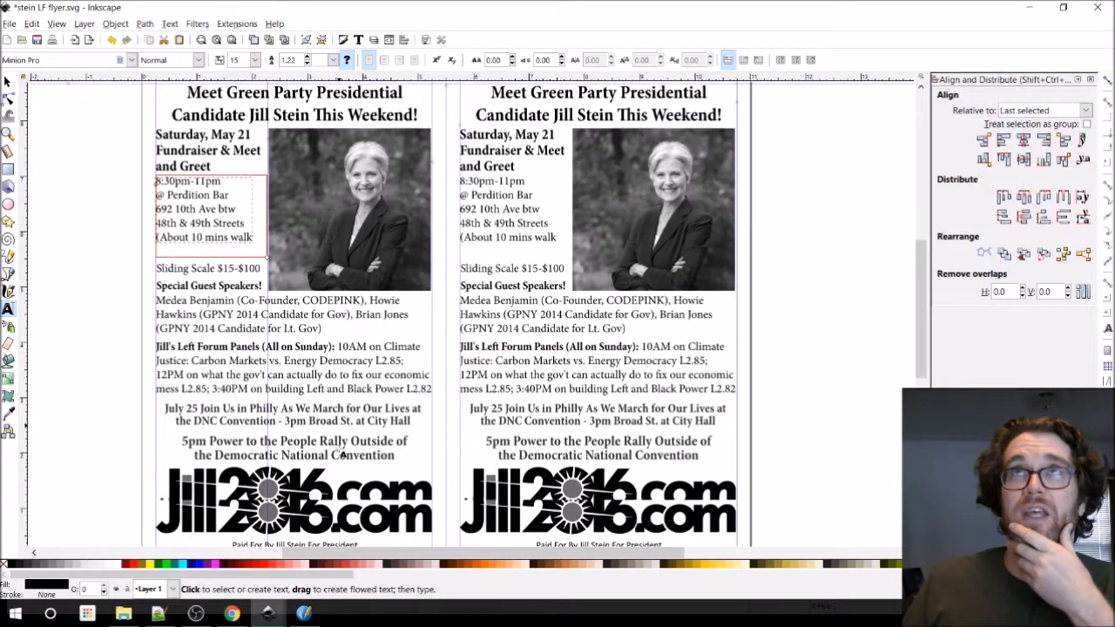
scroll(343, 451, up, 3)
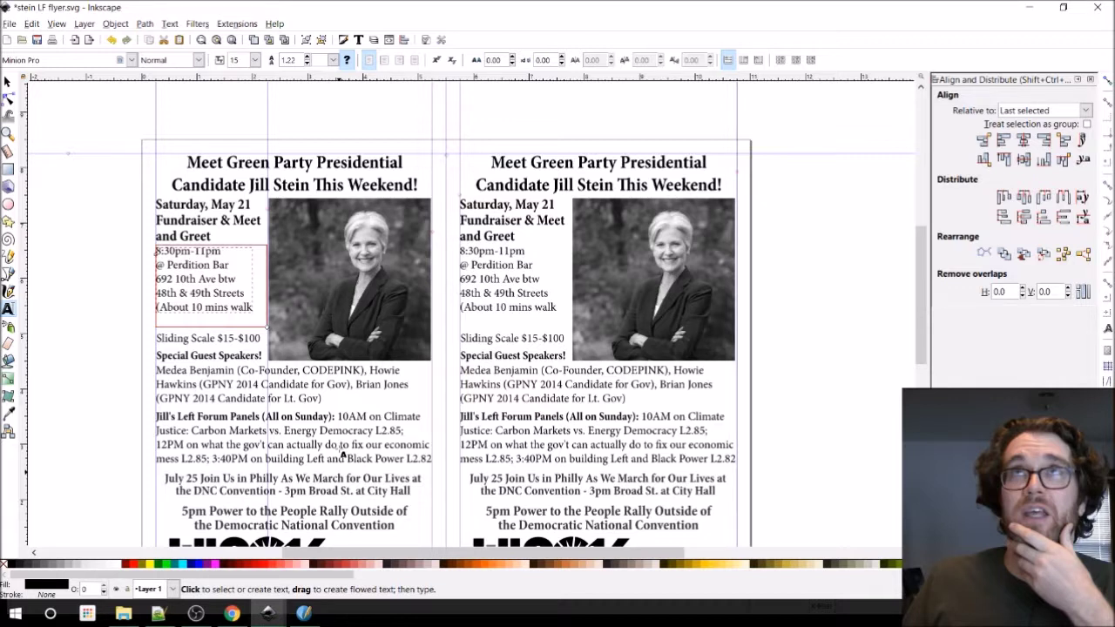
scroll(361, 289, down, 3)
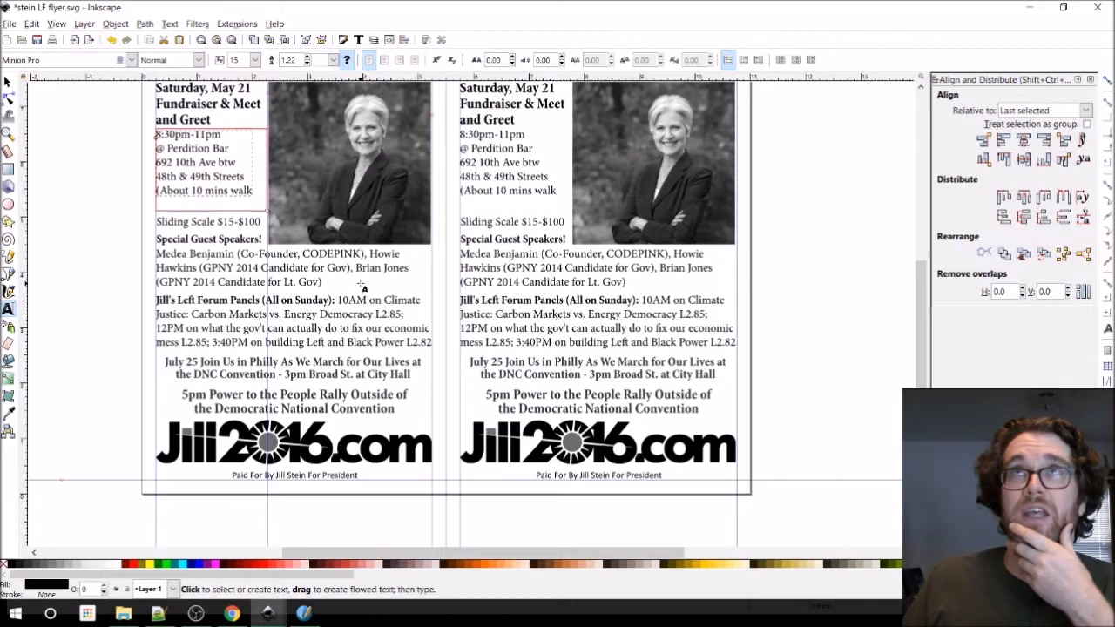
scroll(362, 289, up, 2)
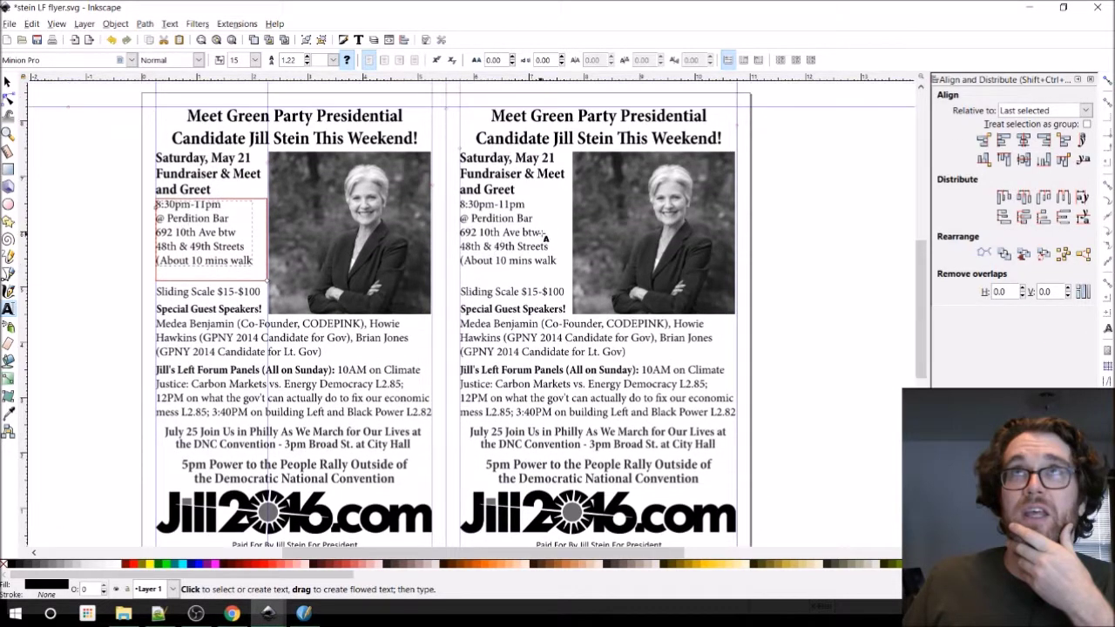
scroll(546, 235, down, 1)
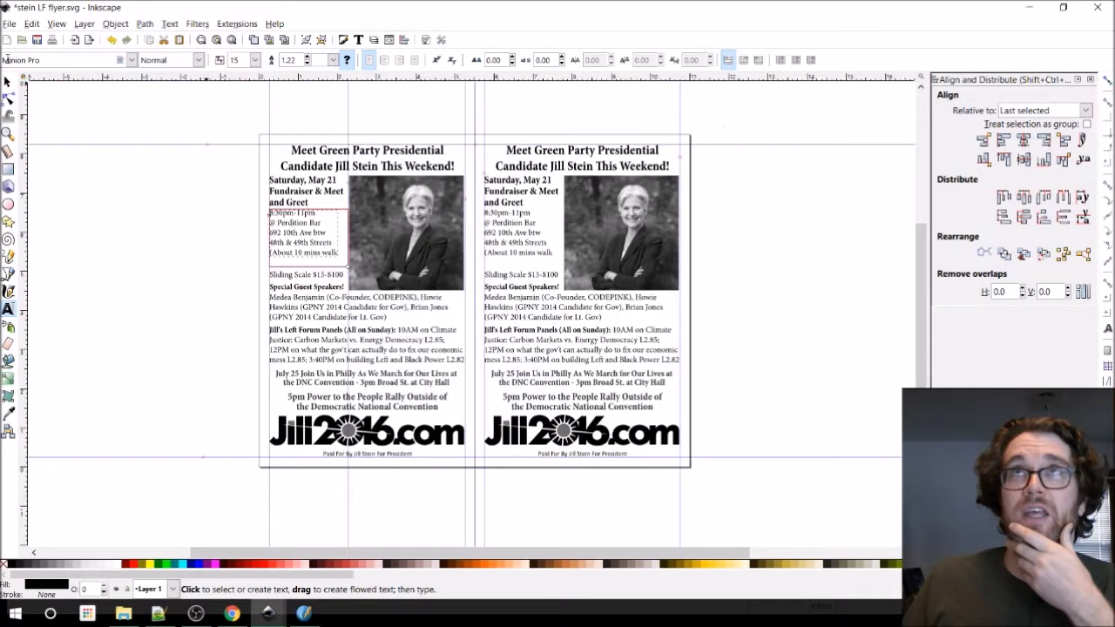
Rubber-band select and delete the right flyer copy, then delete its leftover Jill2016 logo.
click(7, 81)
mouse_move(763, 130)
mouse_down()
mouse_move(503, 181)
mouse_move(479, 521)
mouse_up()
key(Delete)
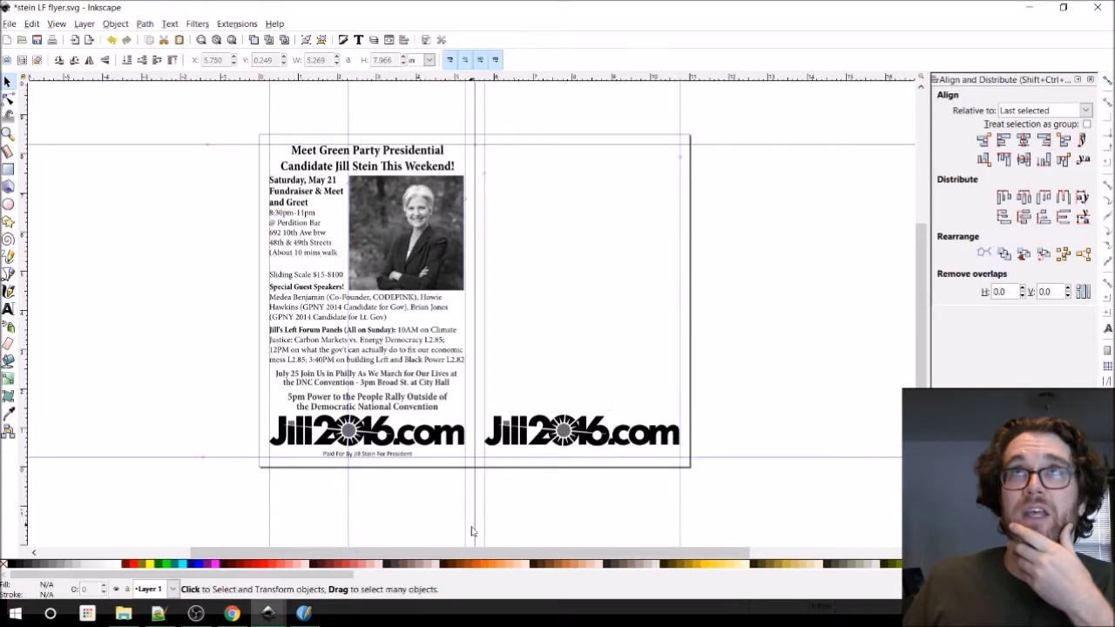
click(547, 447)
key(Delete)
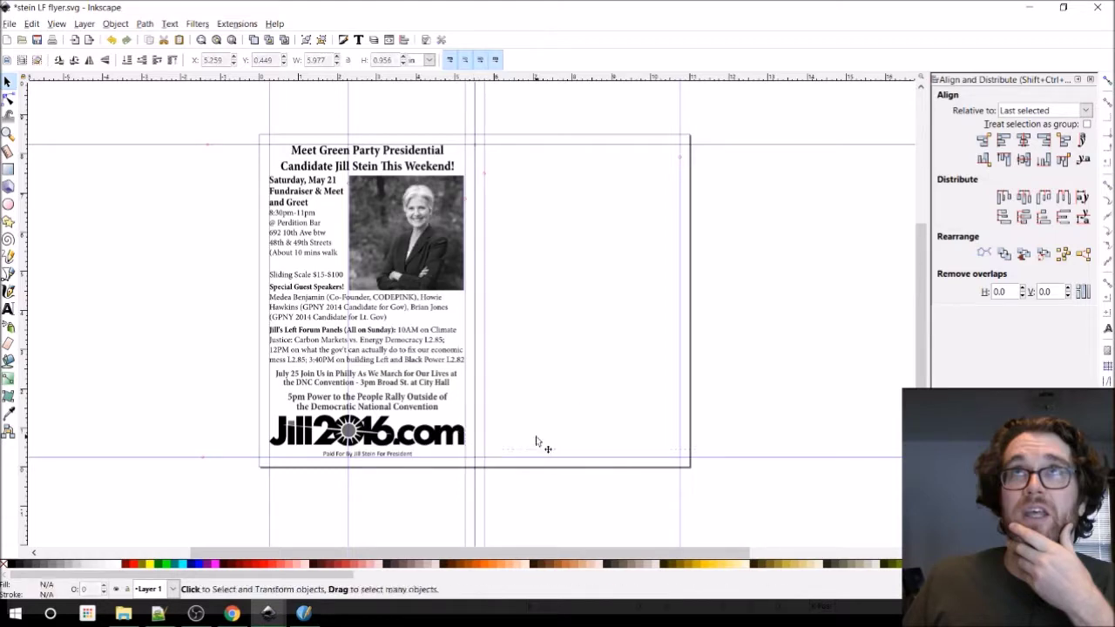
ctrl+scroll(177, 239, up, 1)
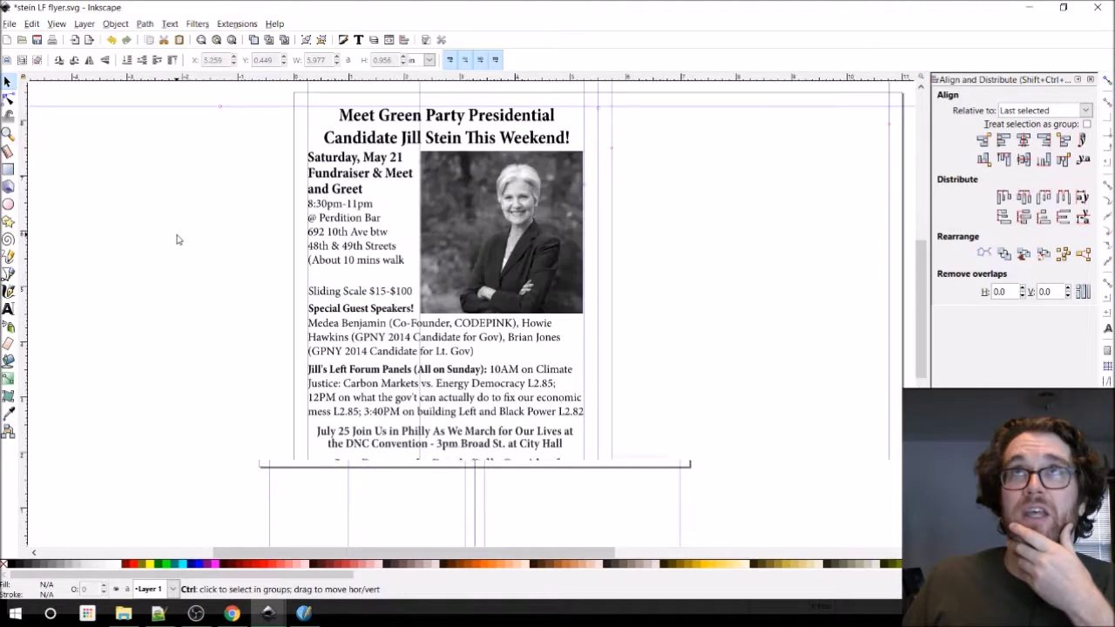
click(468, 178)
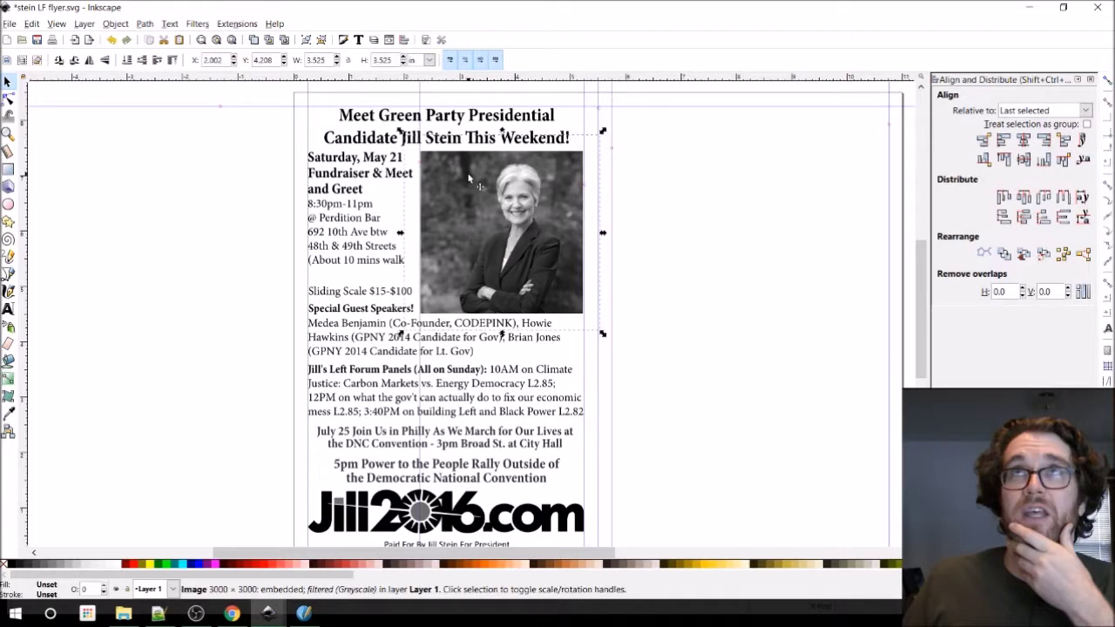
click(479, 201)
click(9, 25)
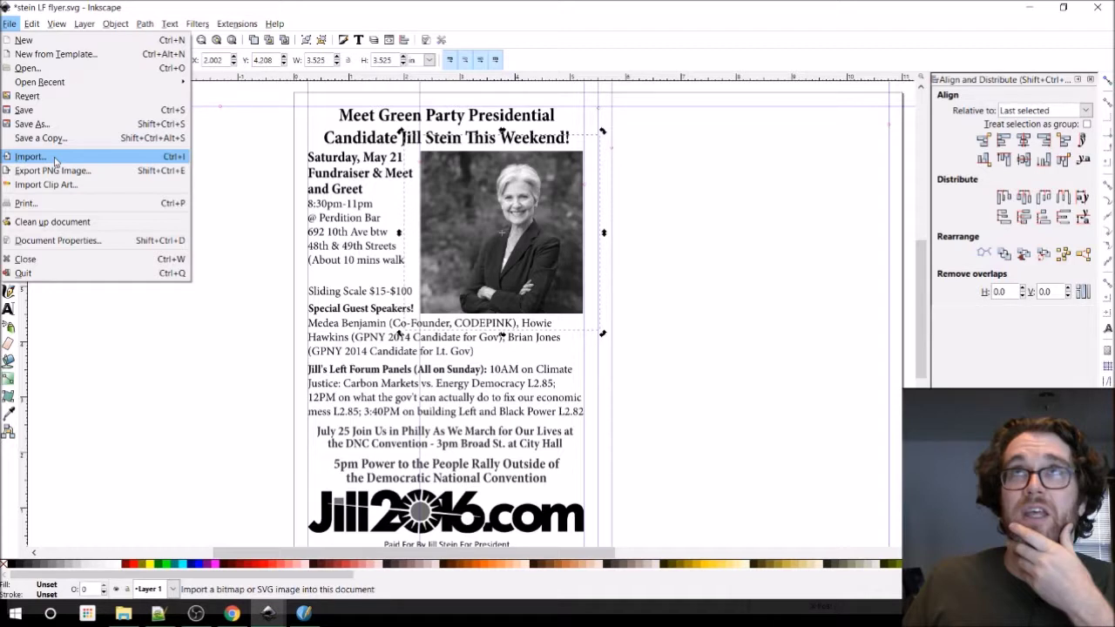
click(503, 193)
click(520, 185)
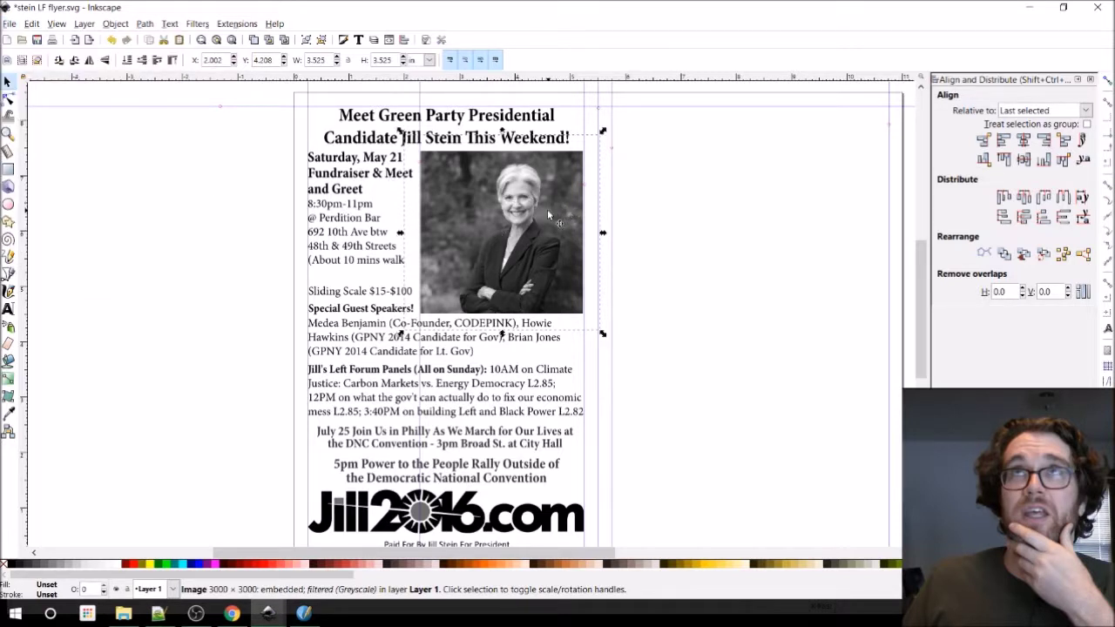
drag(546, 209, 768, 219)
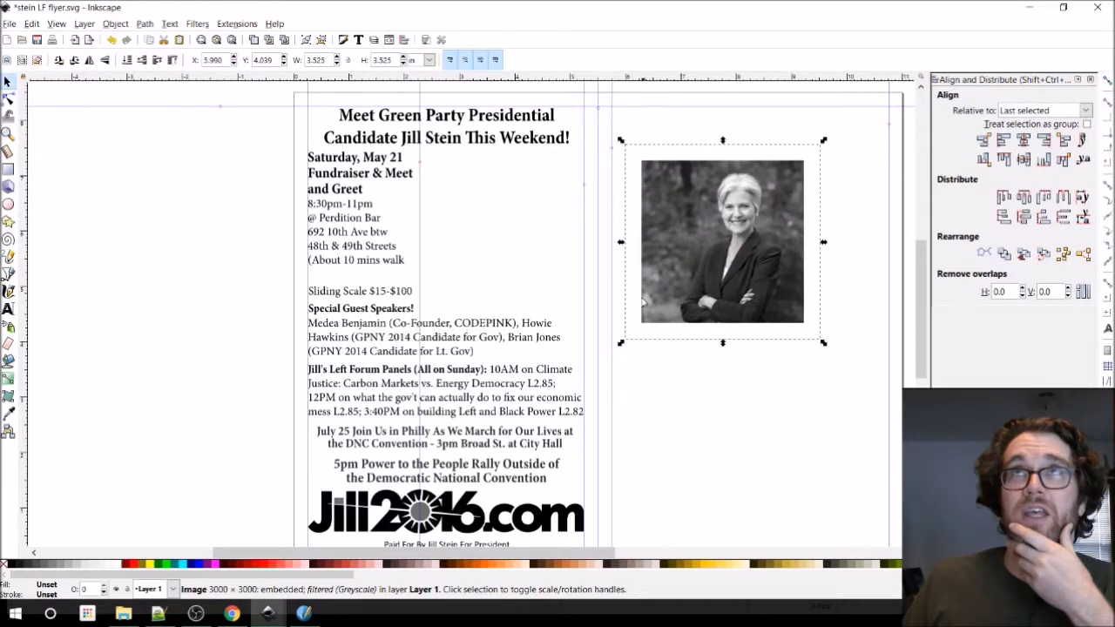
drag(621, 344, 561, 402)
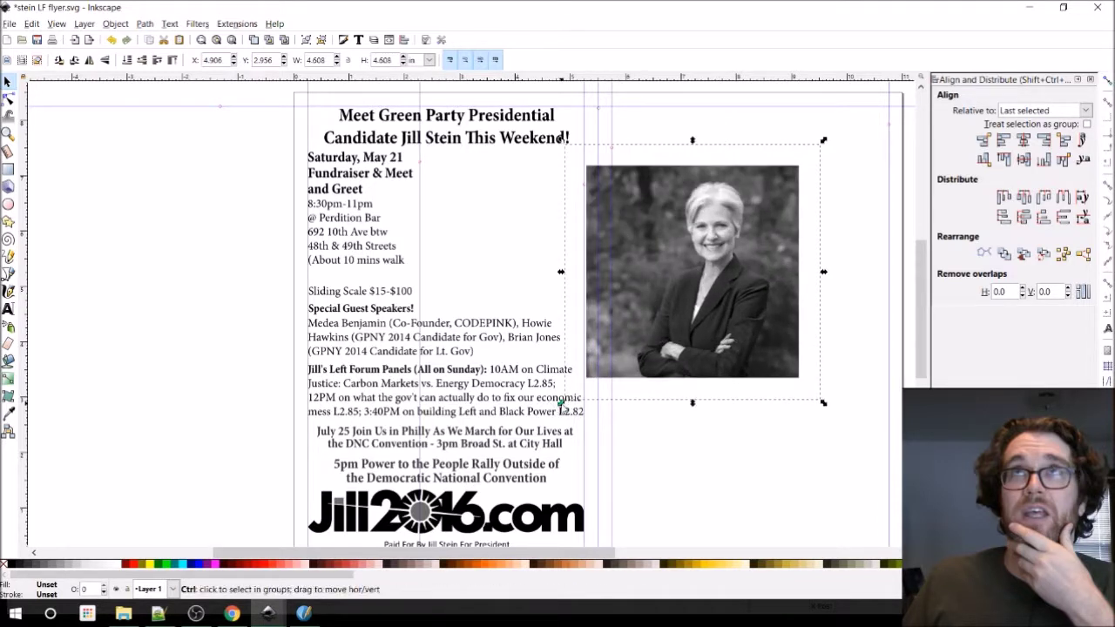
drag(561, 402, 561, 404)
drag(473, 464, 477, 468)
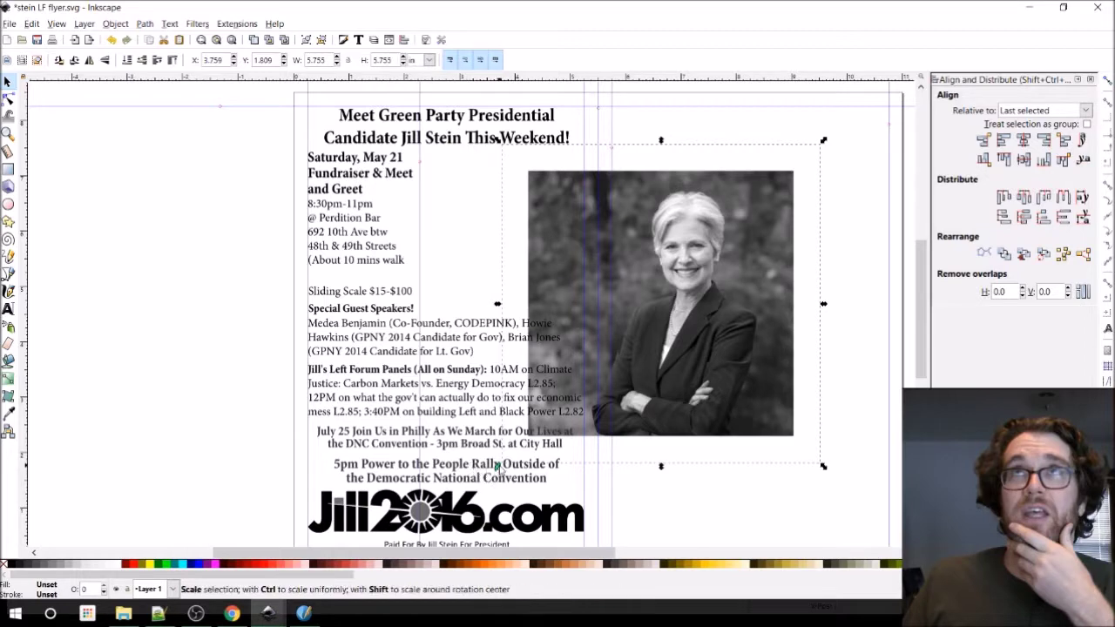
key(ctrl+z)
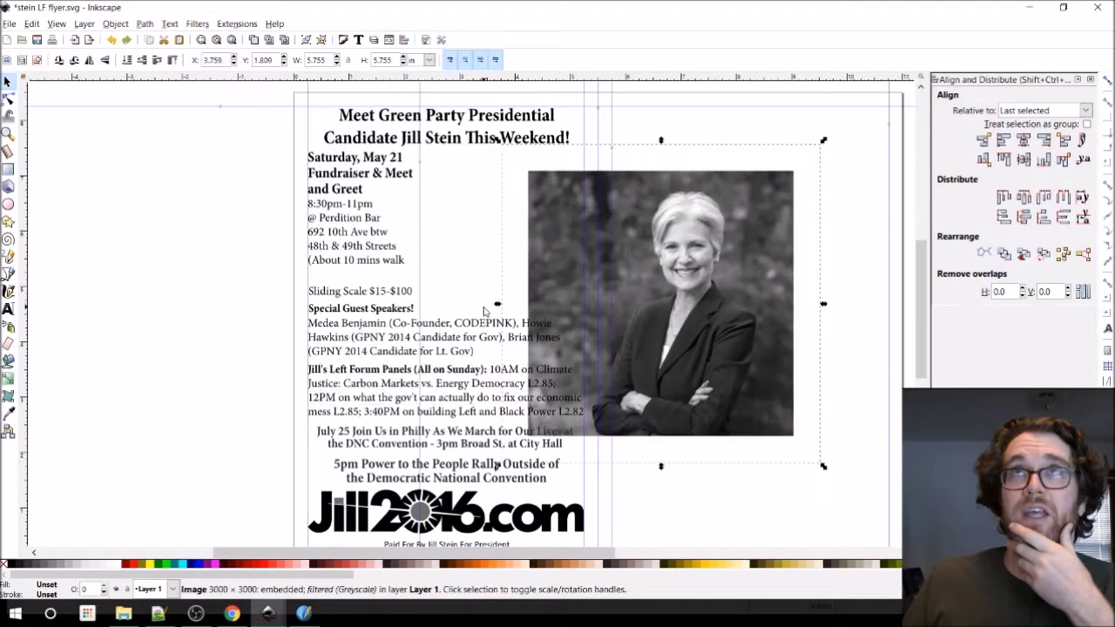
key(ctrl+z)
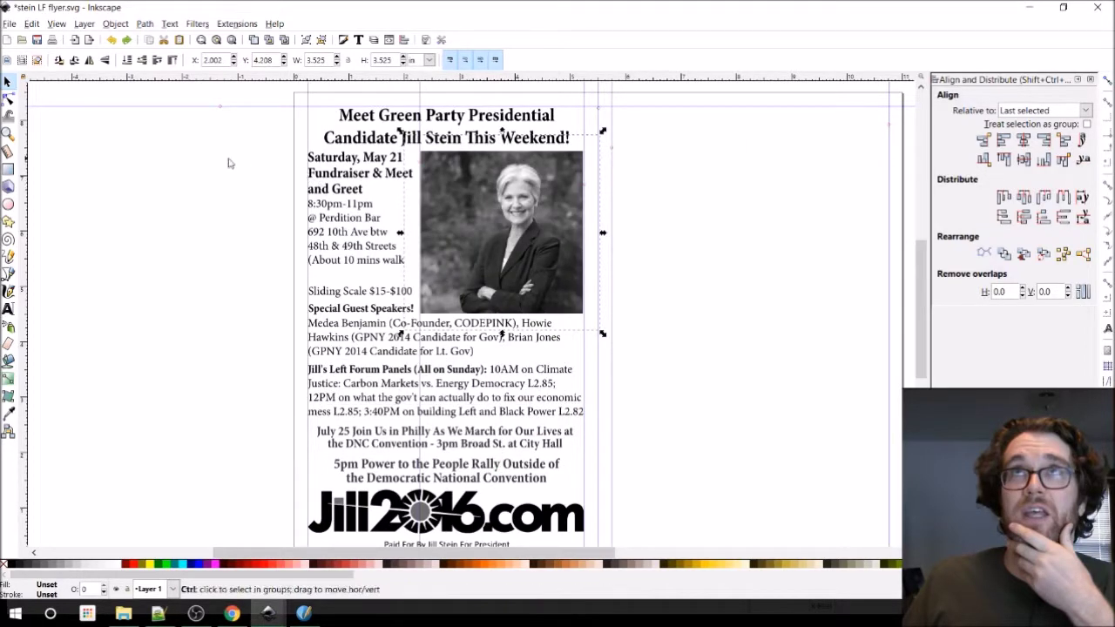
scroll(228, 162, down, 1)
drag(214, 94, 550, 485)
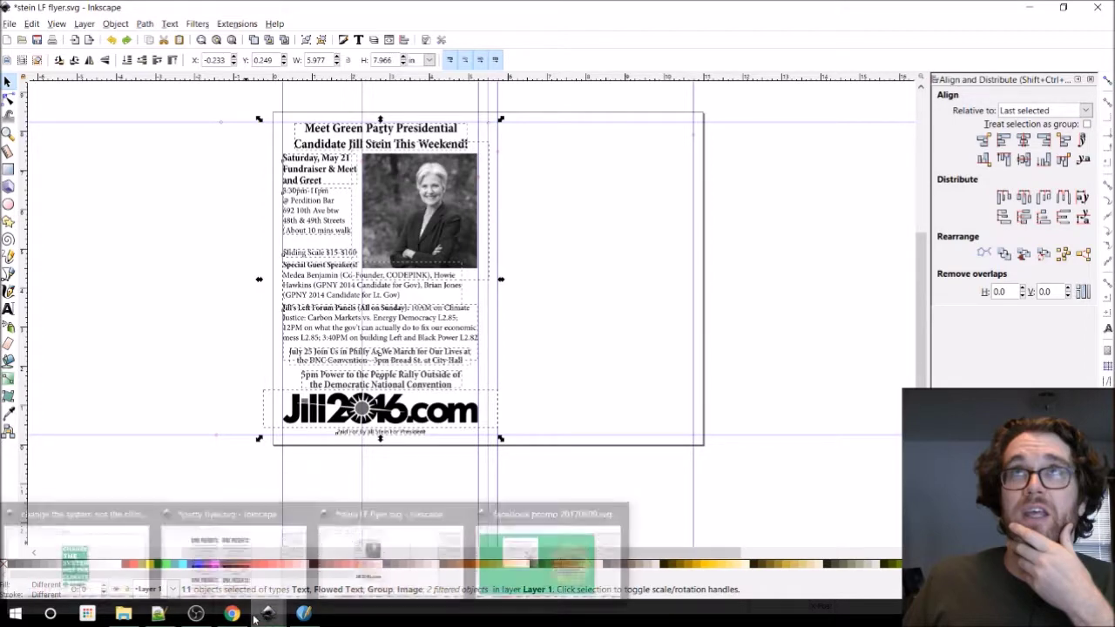
Bring OBS Studio forward and open the Webcam source's properties.
click(195, 613)
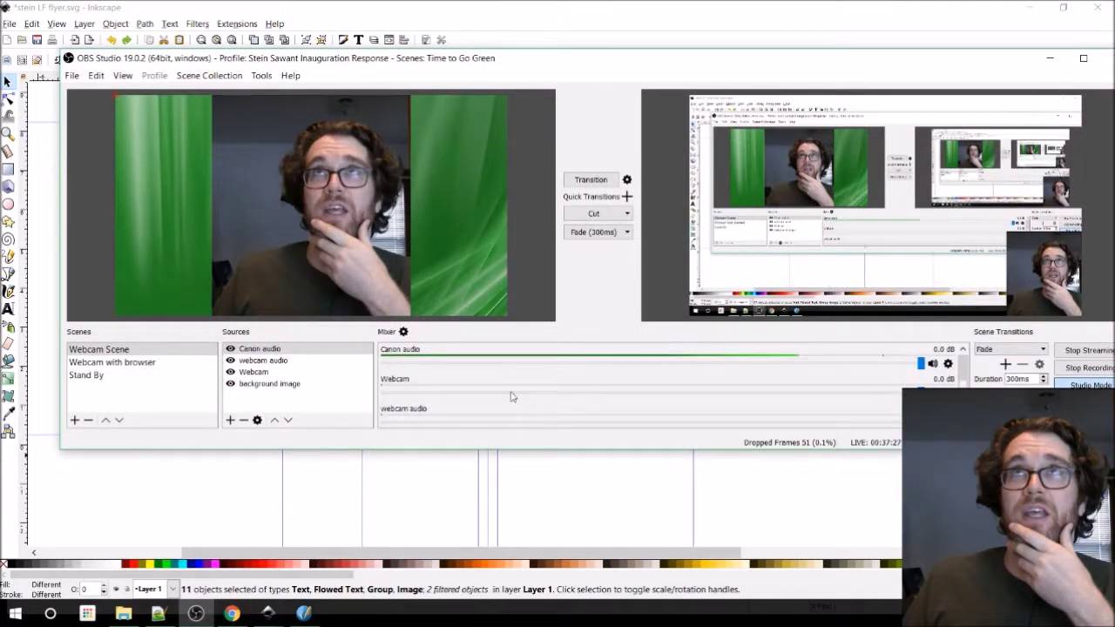
click(294, 364)
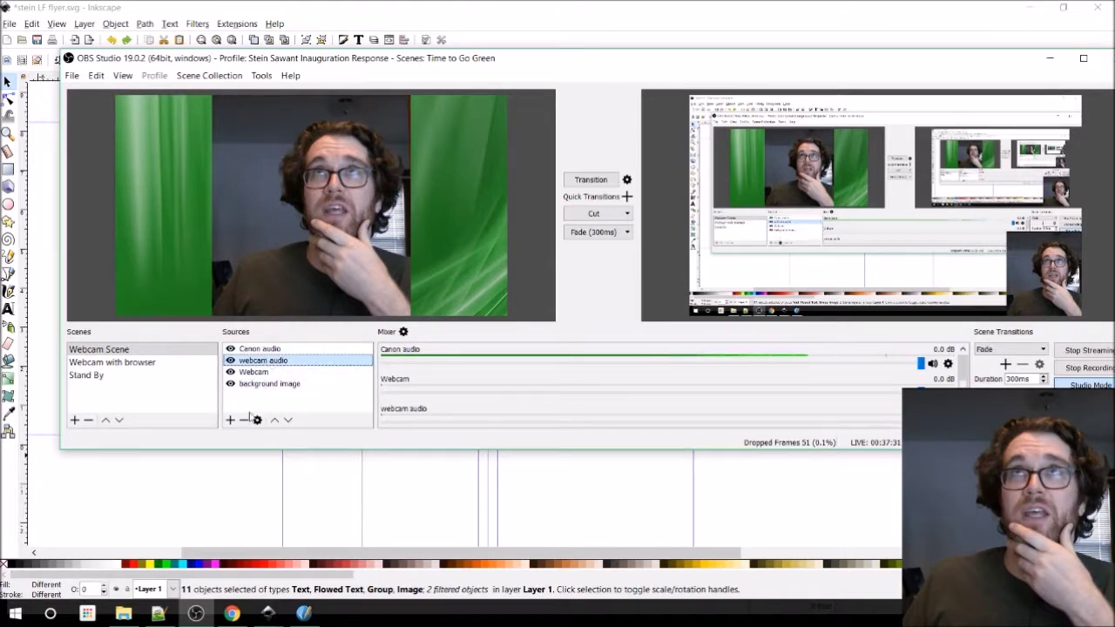
click(261, 373)
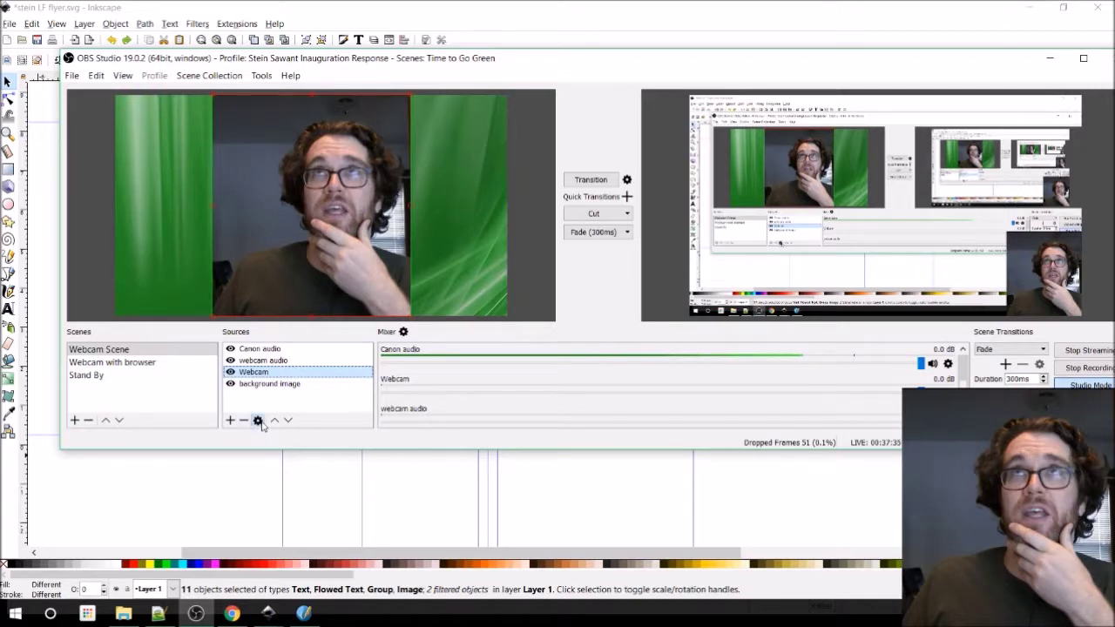
click(258, 420)
Choose XI100DUSB-HDMI Video as the capture device, confirm, and minimize OBS.
click(633, 279)
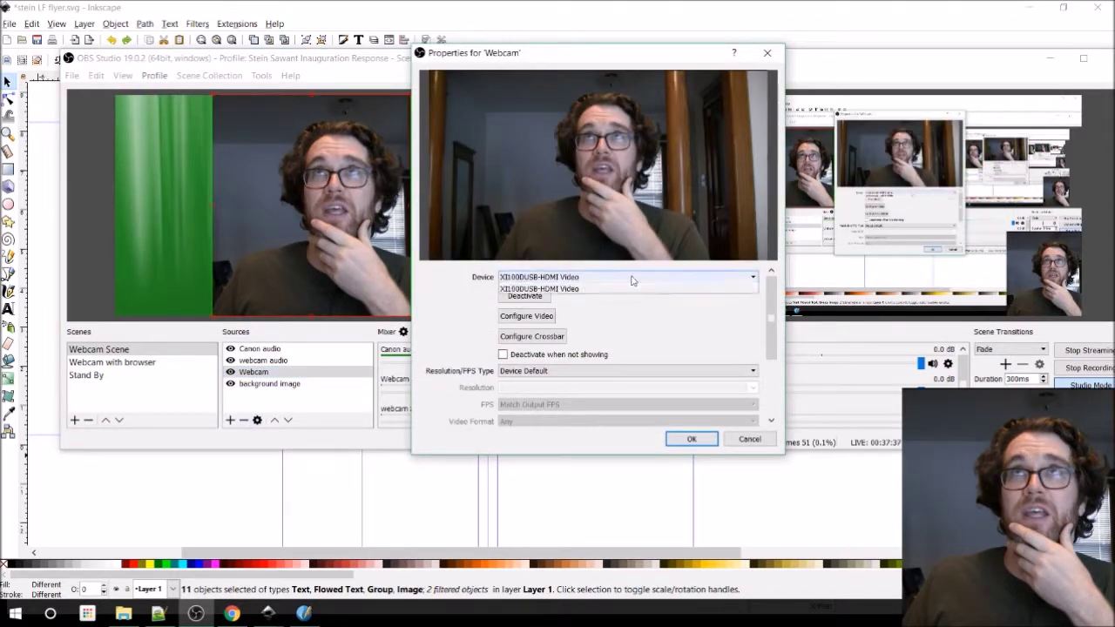
click(627, 289)
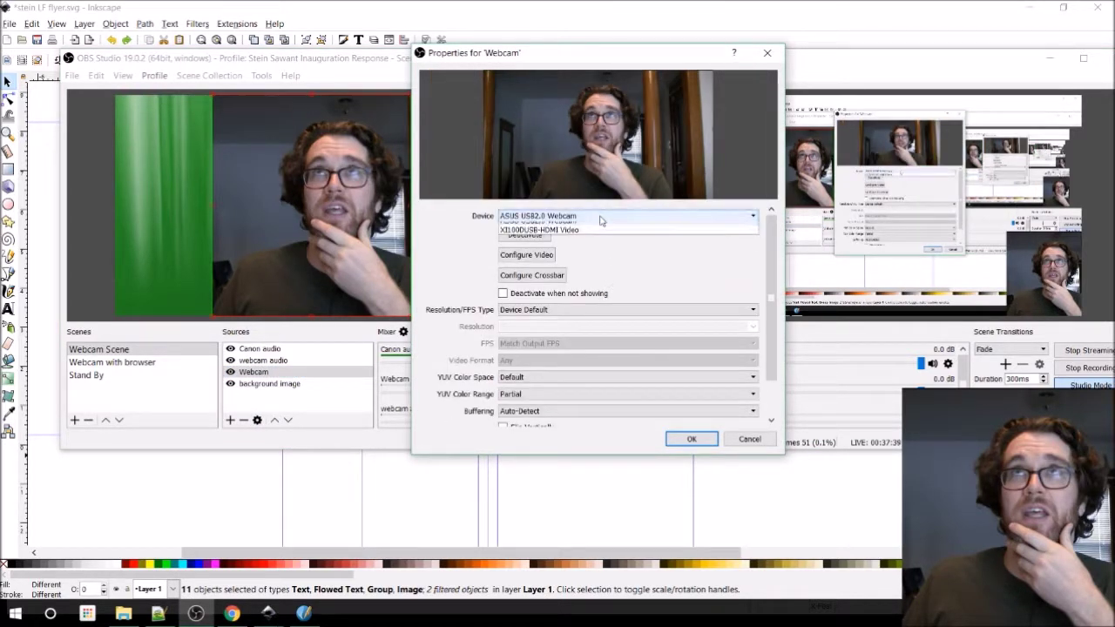
click(601, 230)
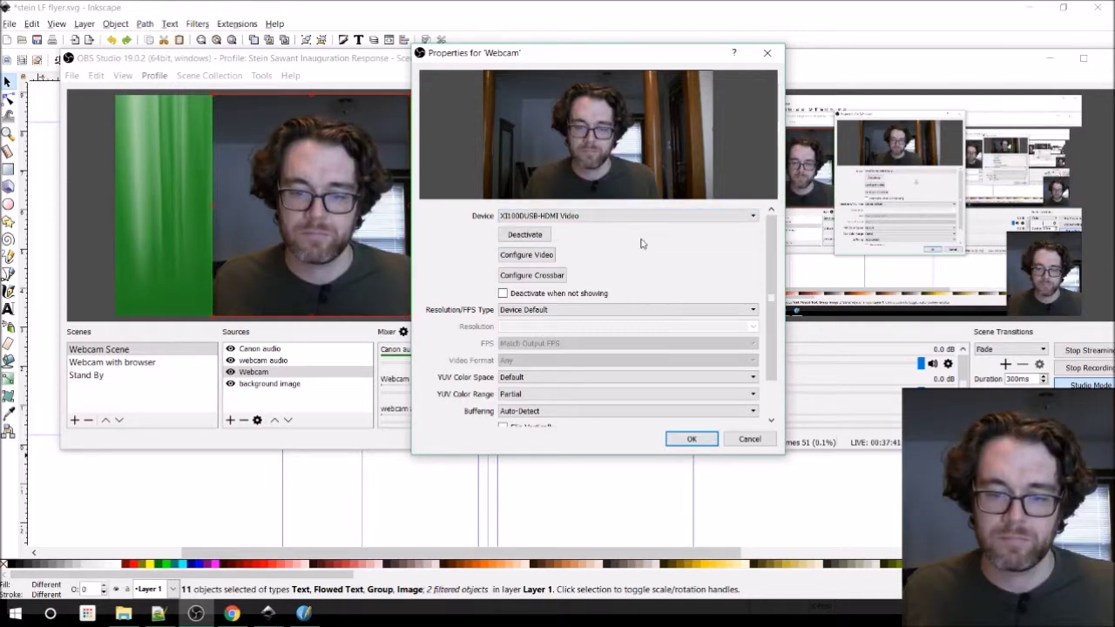
click(622, 217)
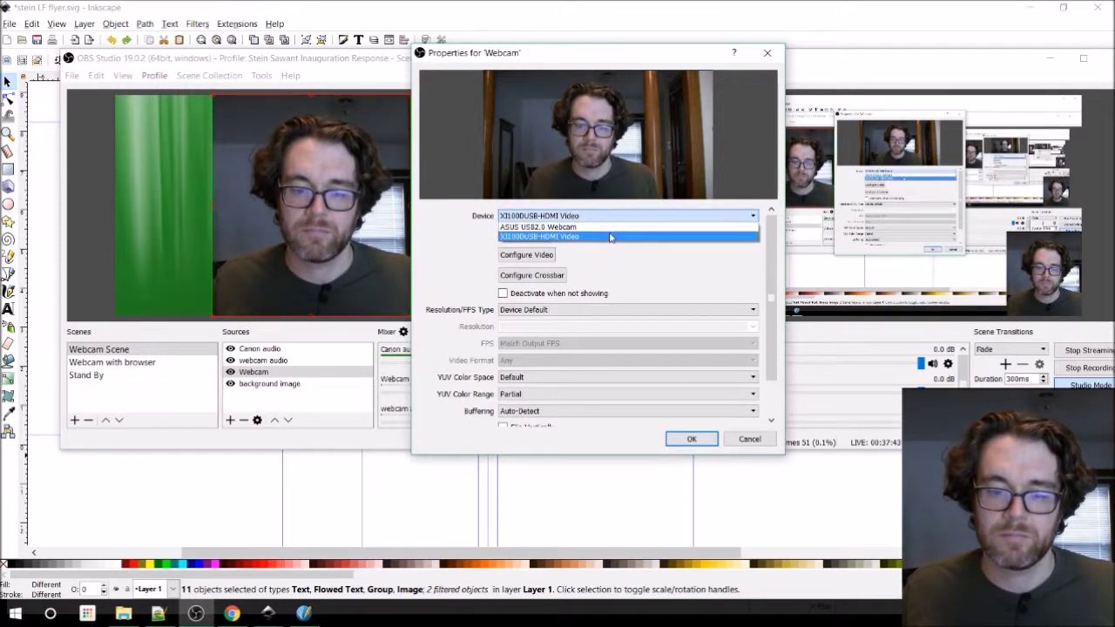
click(611, 237)
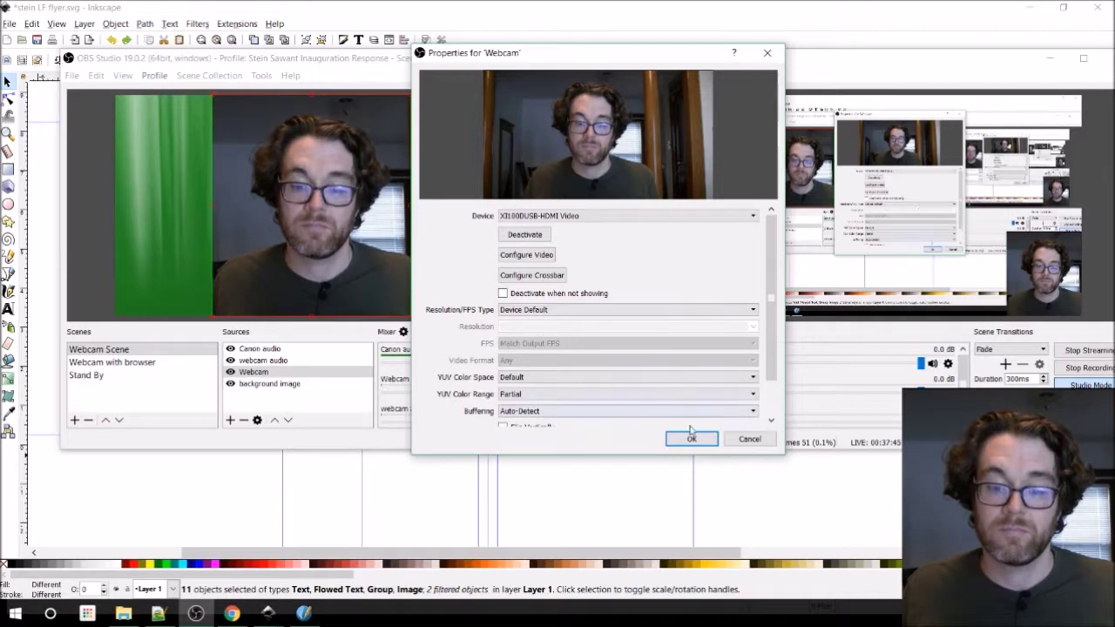
click(599, 217)
click(610, 237)
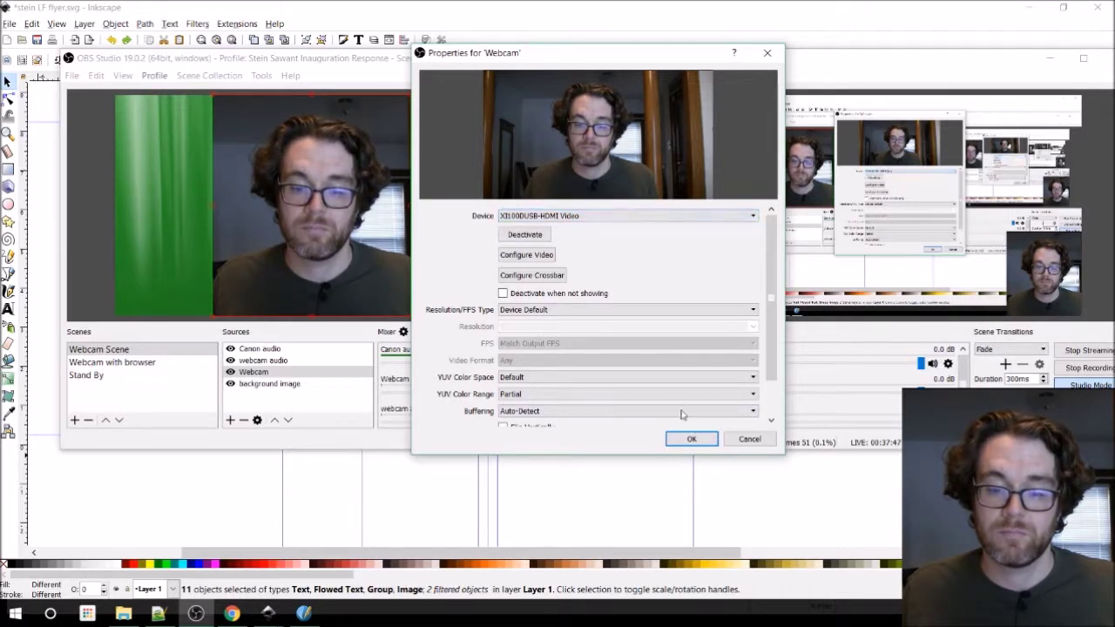
click(689, 440)
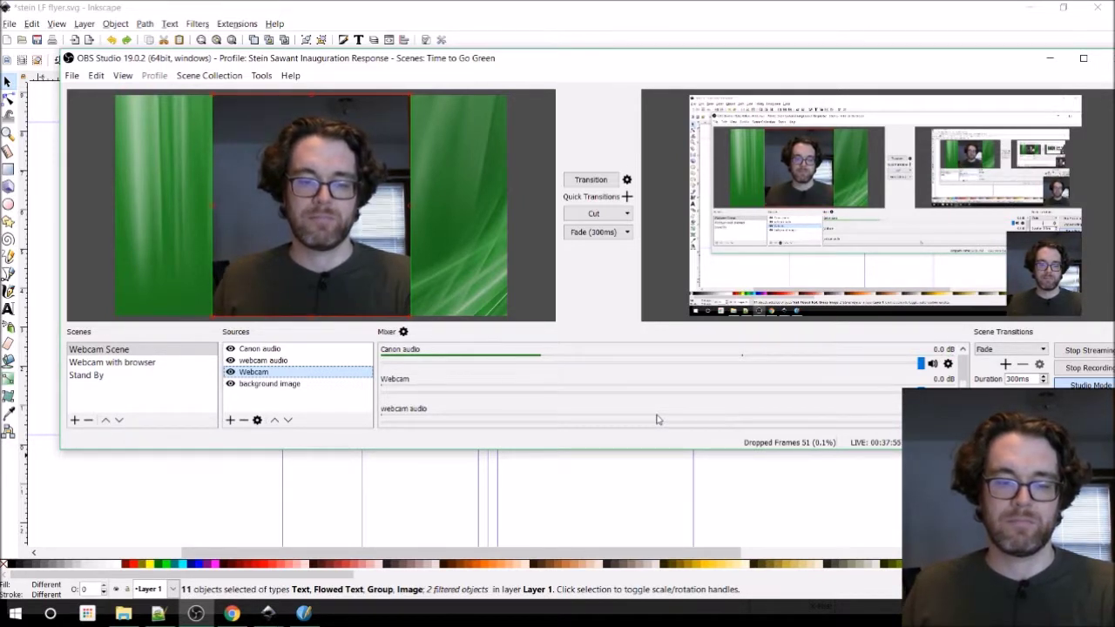
click(1048, 59)
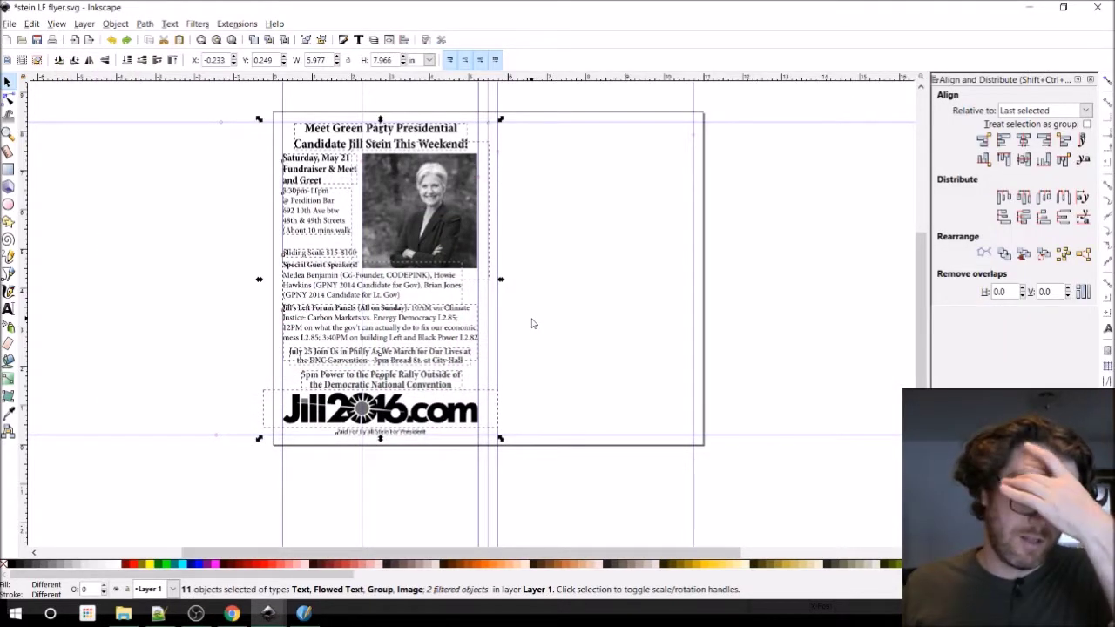
Select every piece of the flyer and copy it to the clipboard.
click(229, 110)
drag(227, 101, 528, 476)
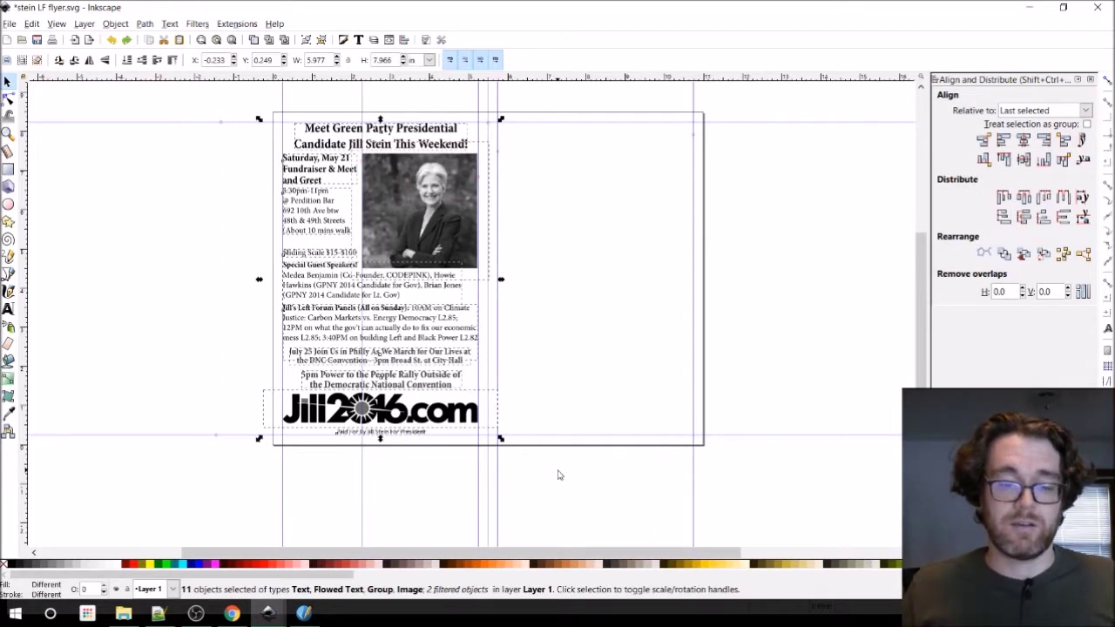
drag(226, 102, 696, 531)
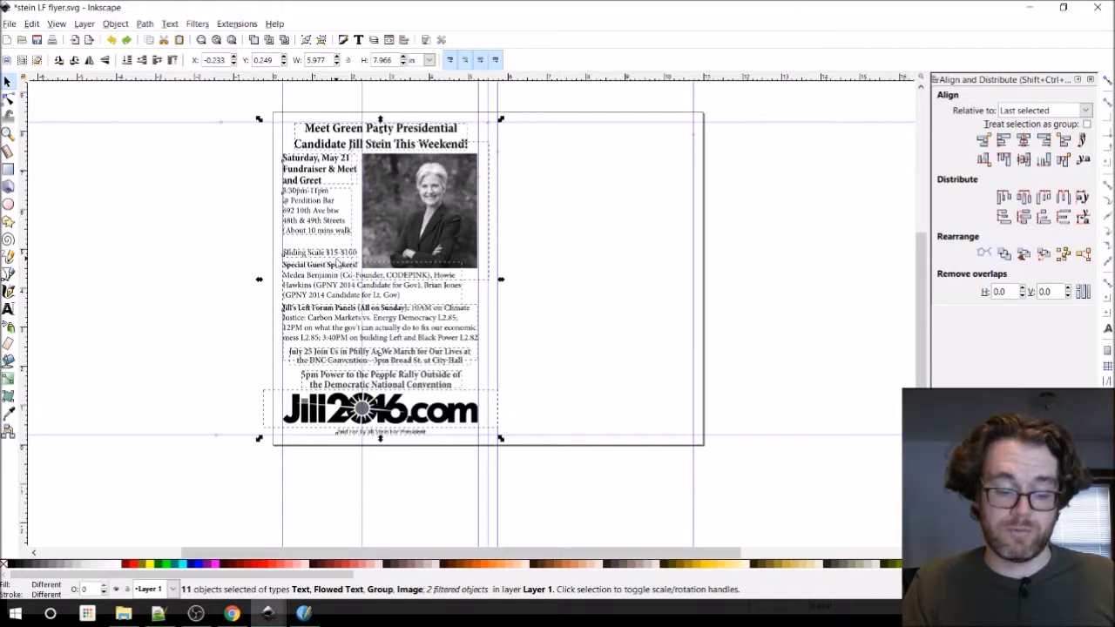
key(ctrl)
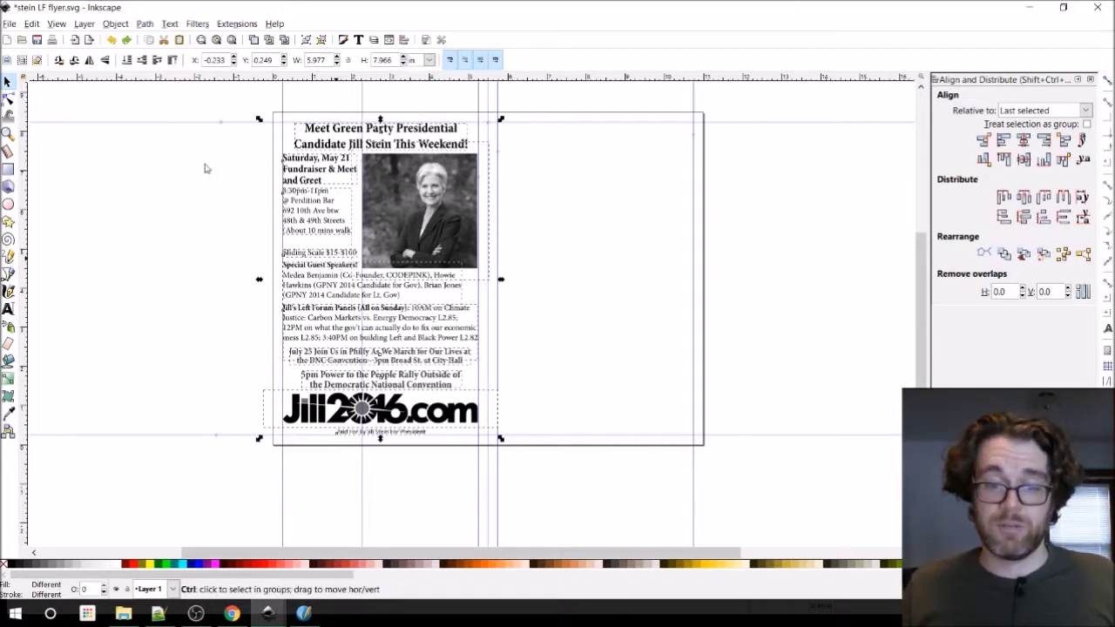
right_click(389, 178)
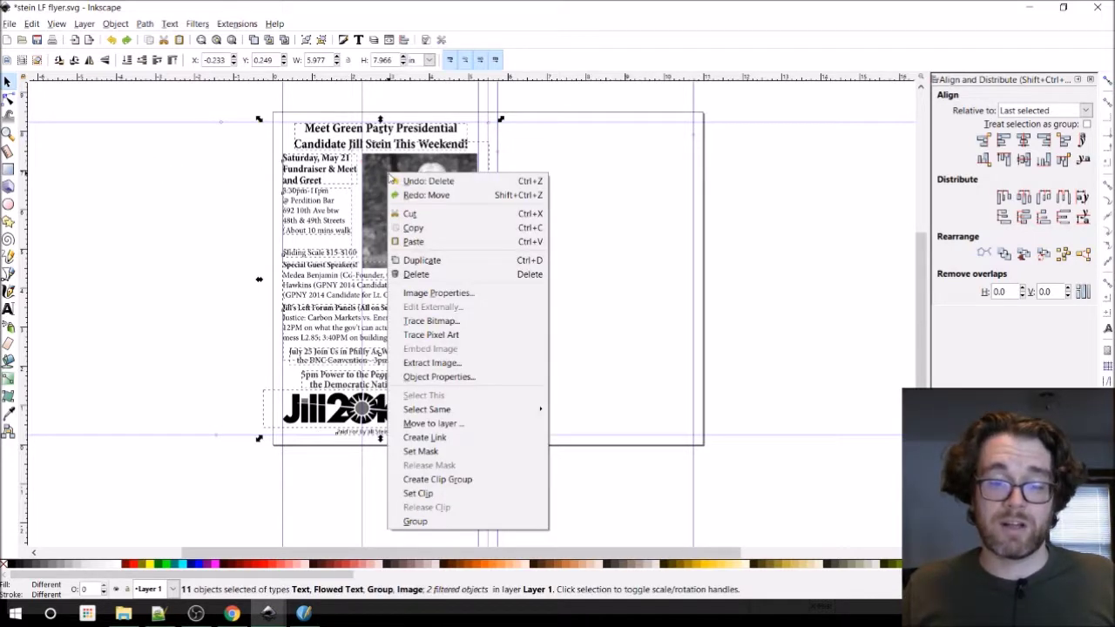
click(426, 230)
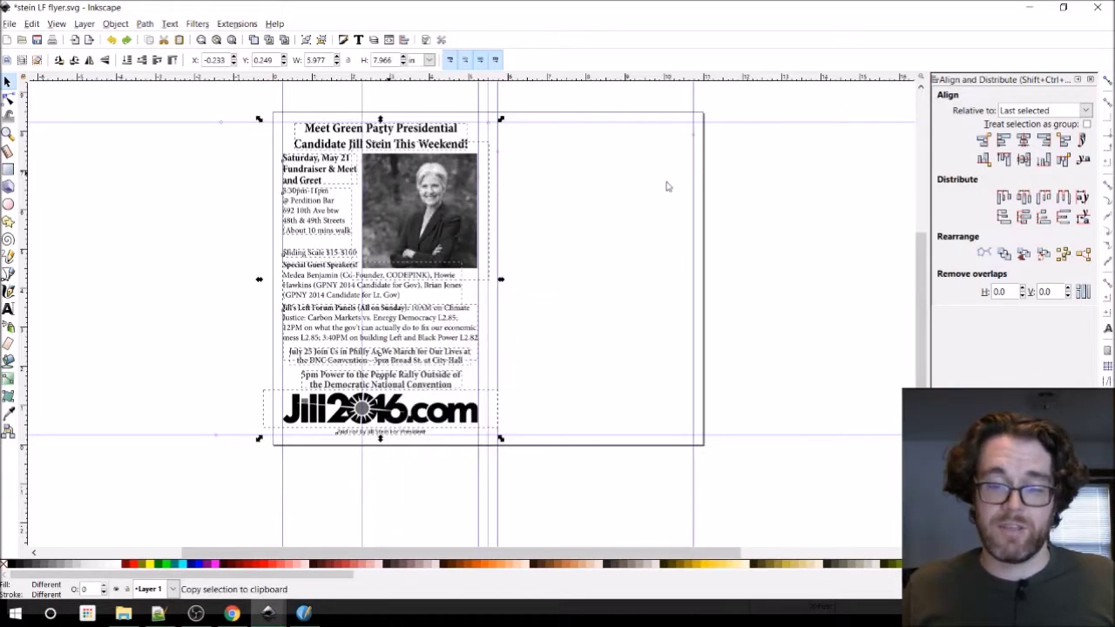
Paste the flyer copy onto the empty canvas beside the original.
click(533, 185)
right_click(640, 183)
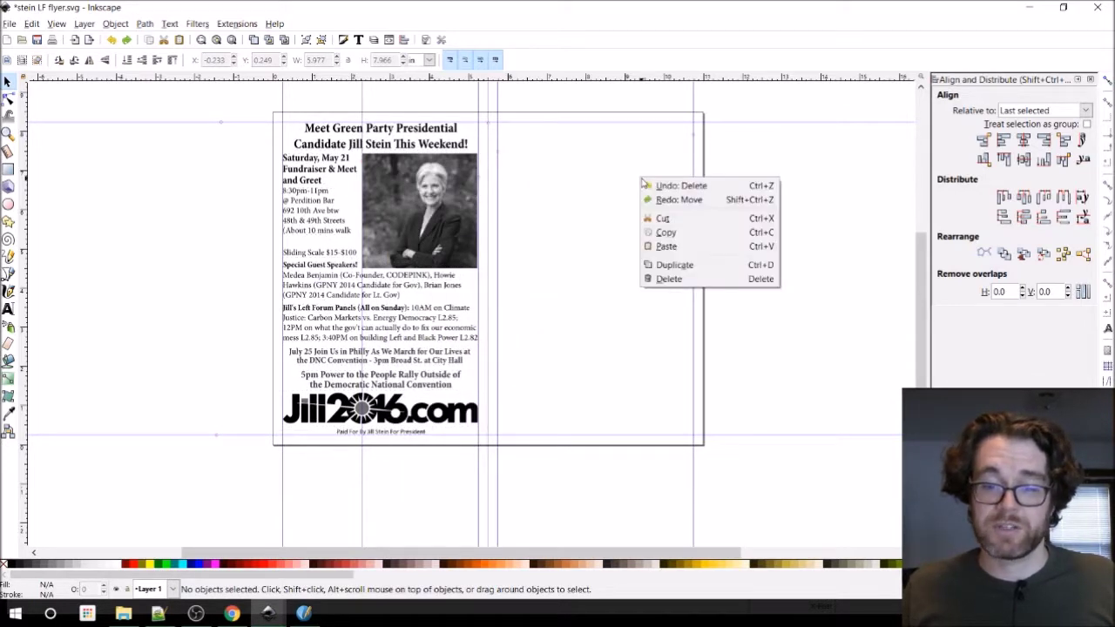
click(672, 248)
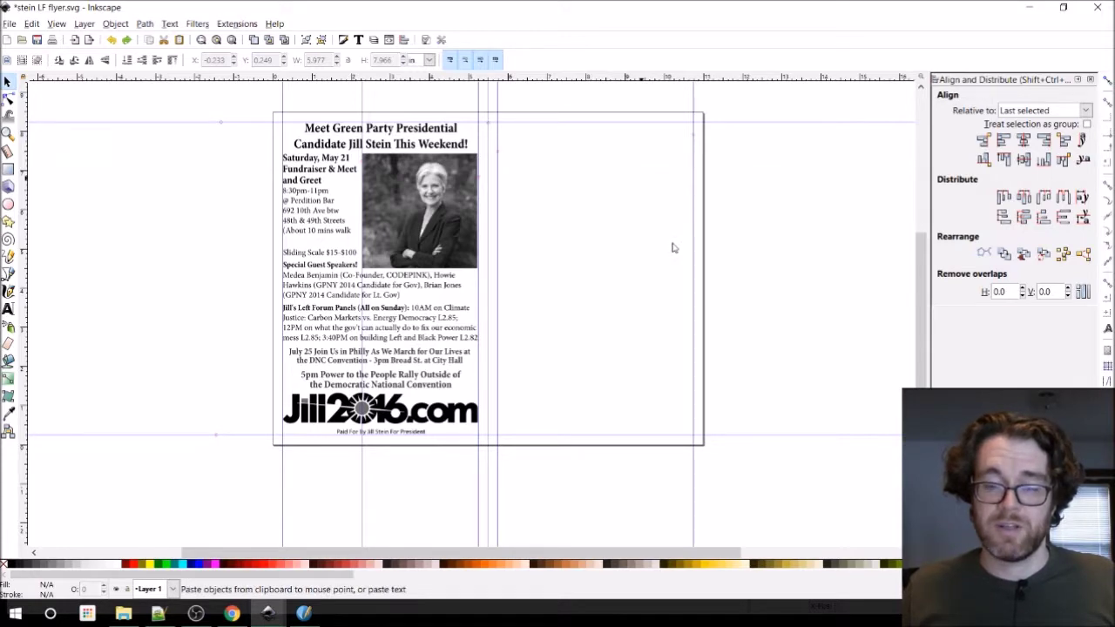
Drag the pasted copy onto the page's right half and nudge it, undoing the last nudge.
scroll(728, 201, down, 1)
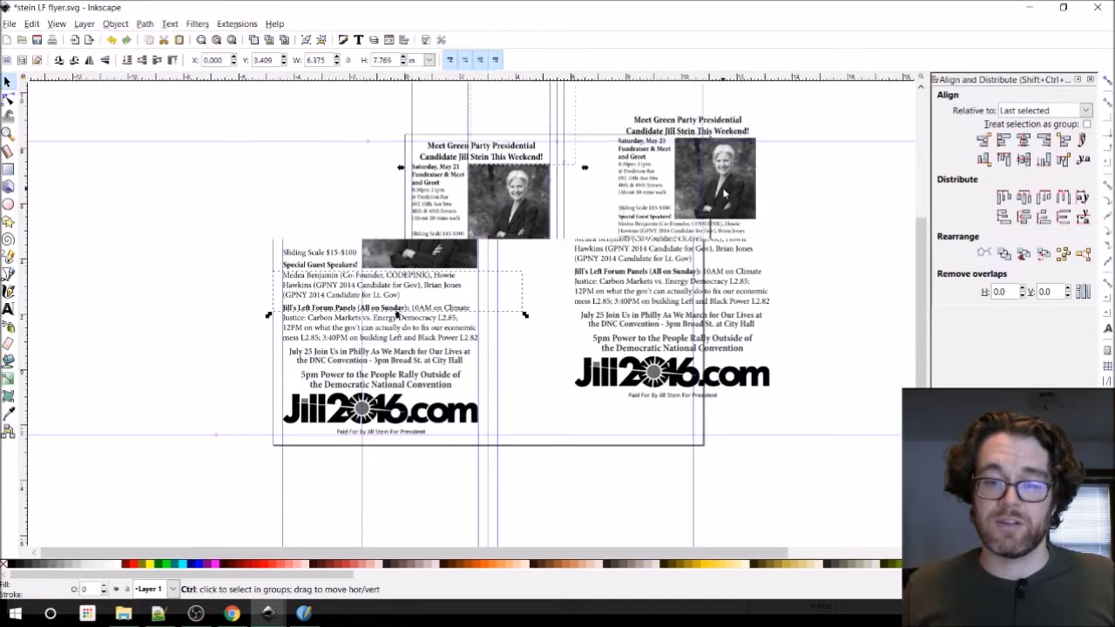
drag(740, 186, 670, 225)
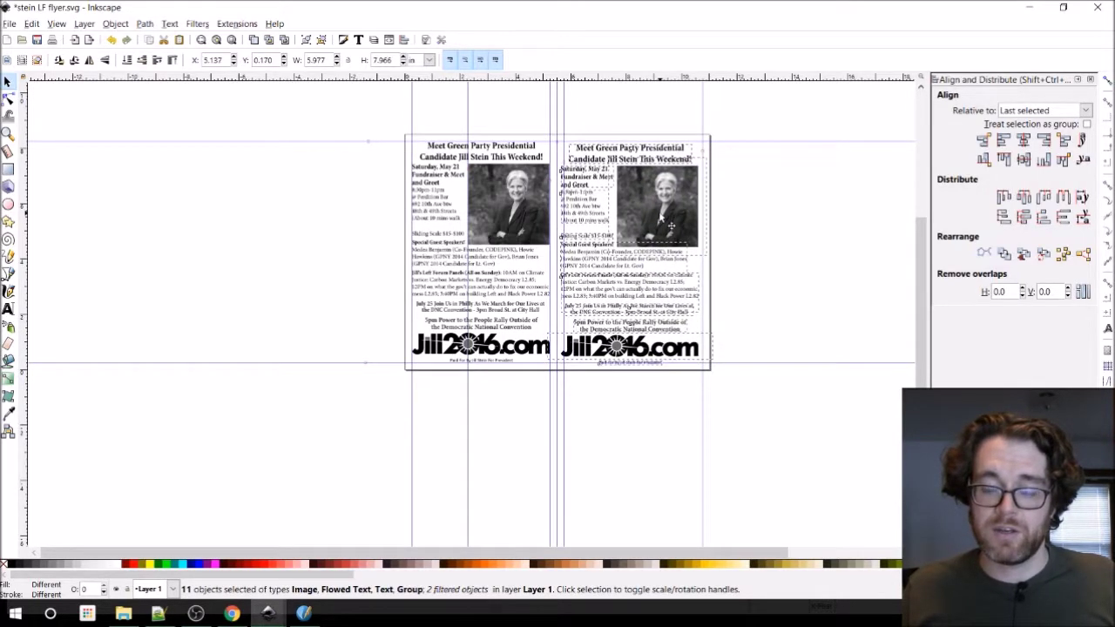
scroll(662, 222, up, 1)
scroll(664, 223, up, 1)
scroll(665, 244, up, 3)
scroll(667, 259, down, 3)
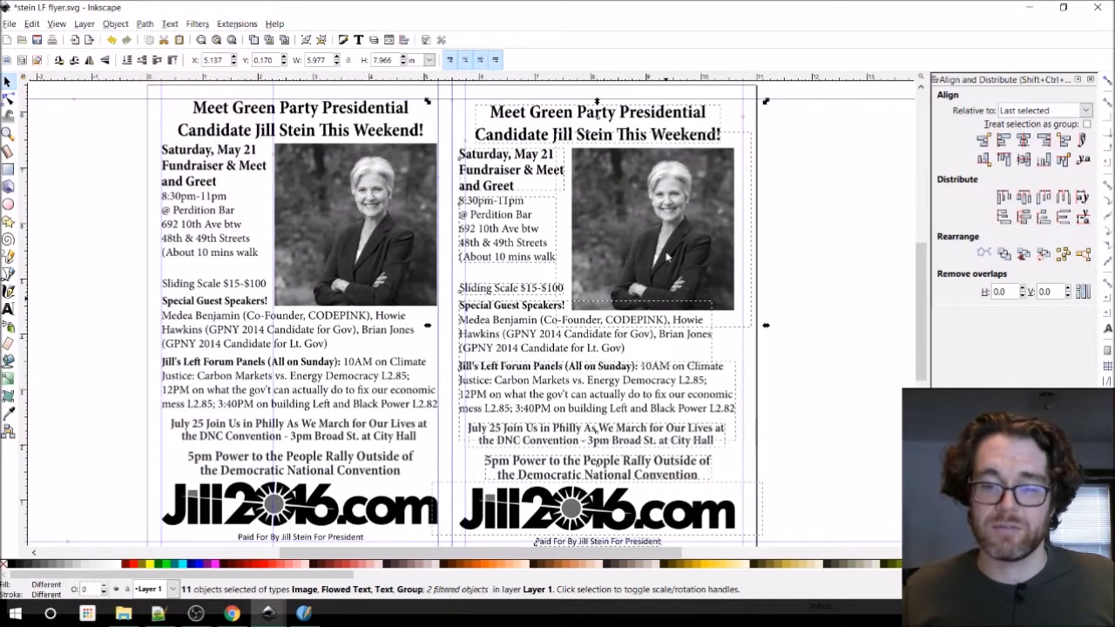
key(Right)
key(Right)
key(Right)
key(Right)
key(Right)
key(Up)
key(Up)
key(Up)
key(Up)
key(Up)
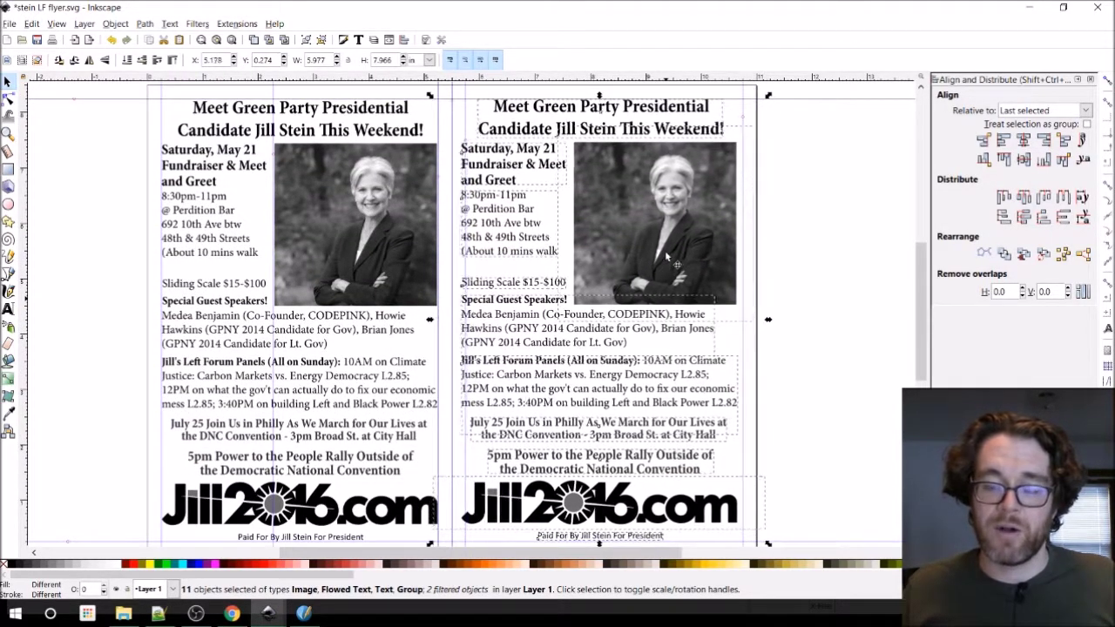
key(Right)
key(Right)
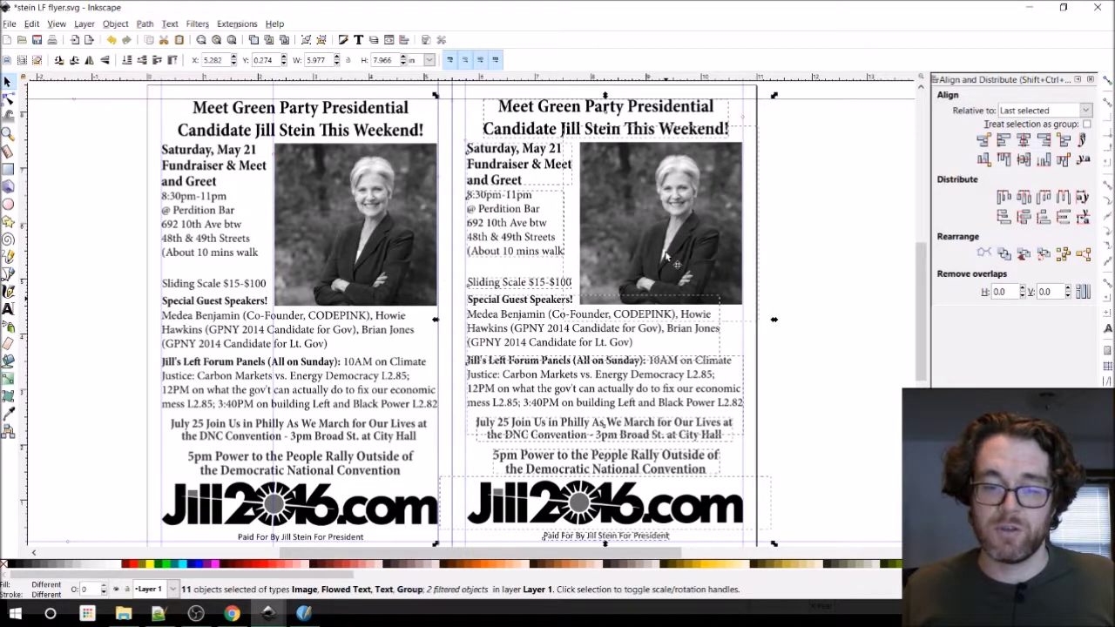
scroll(667, 281, down, 1)
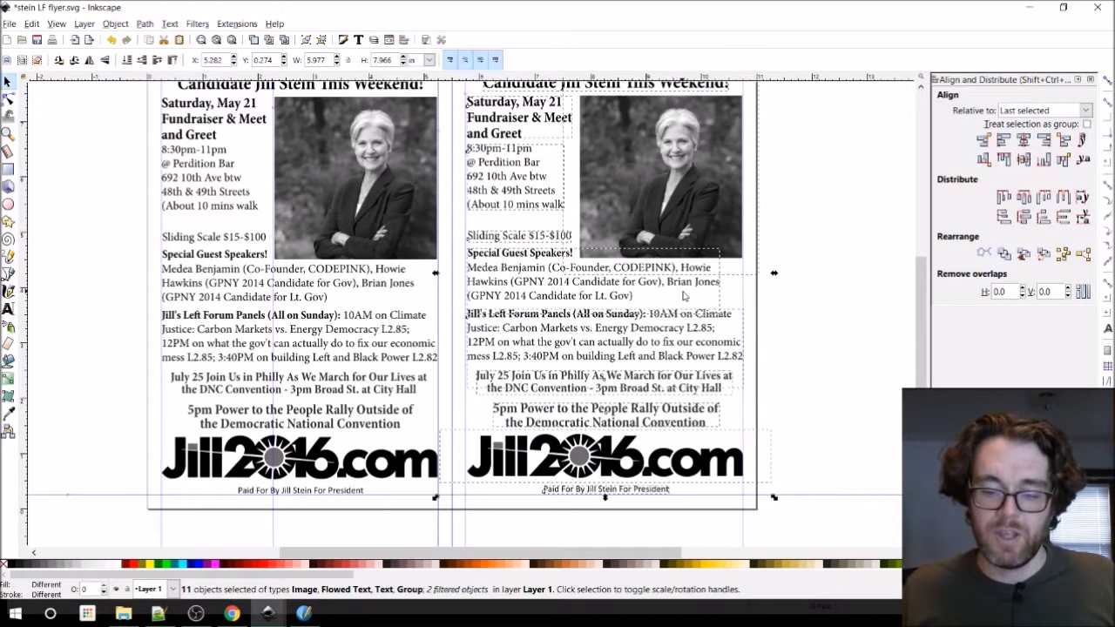
scroll(590, 441, up, 1)
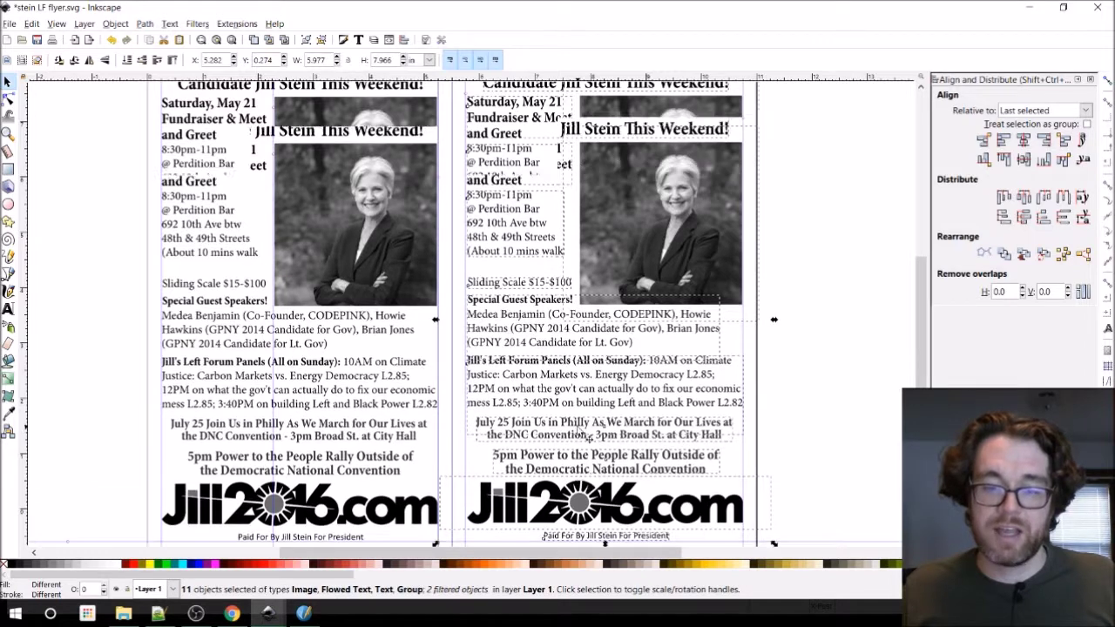
click(841, 339)
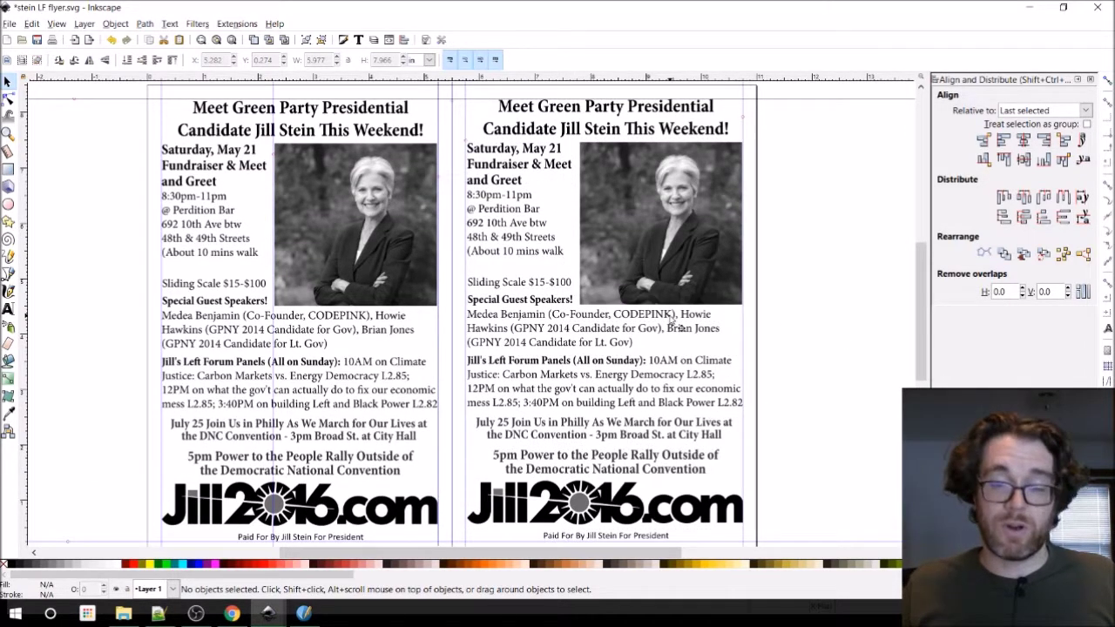
key(ctrl+z)
key(ctrl+z)
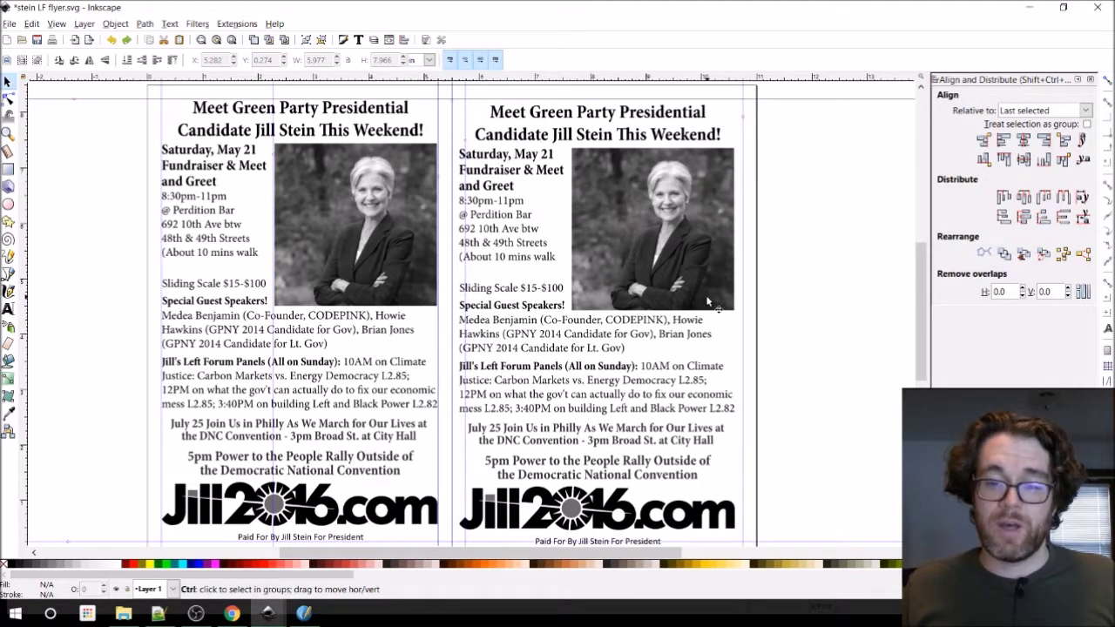
Delete the right copy's text and photo, leaving only its Jill2016.com logo.
ctrl+scroll(696, 300, down, 2)
drag(792, 186, 575, 469)
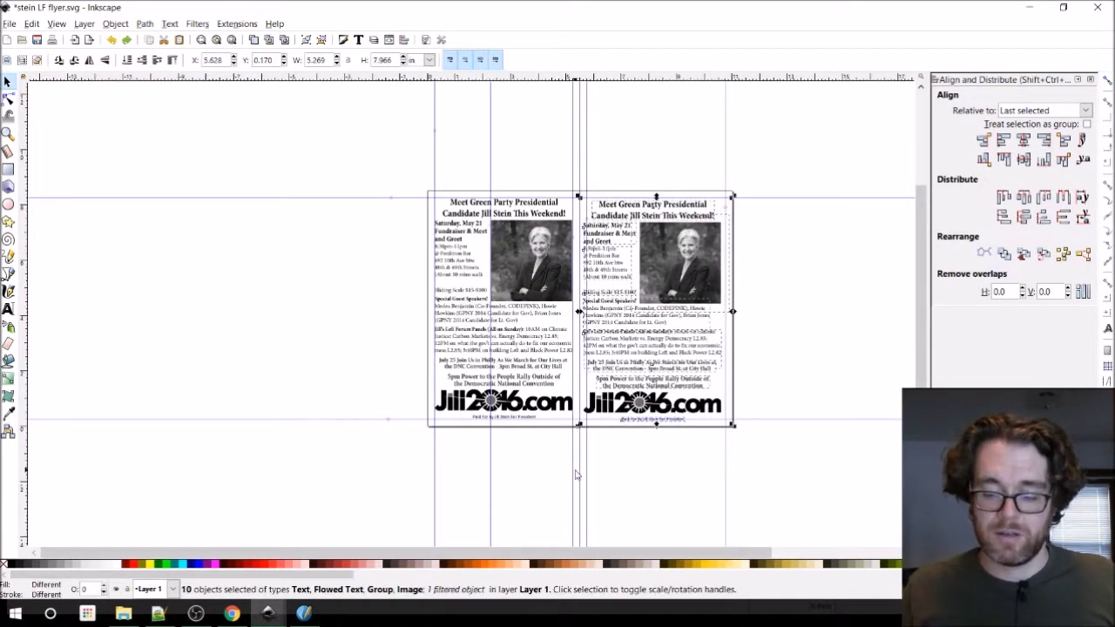
key(Delete)
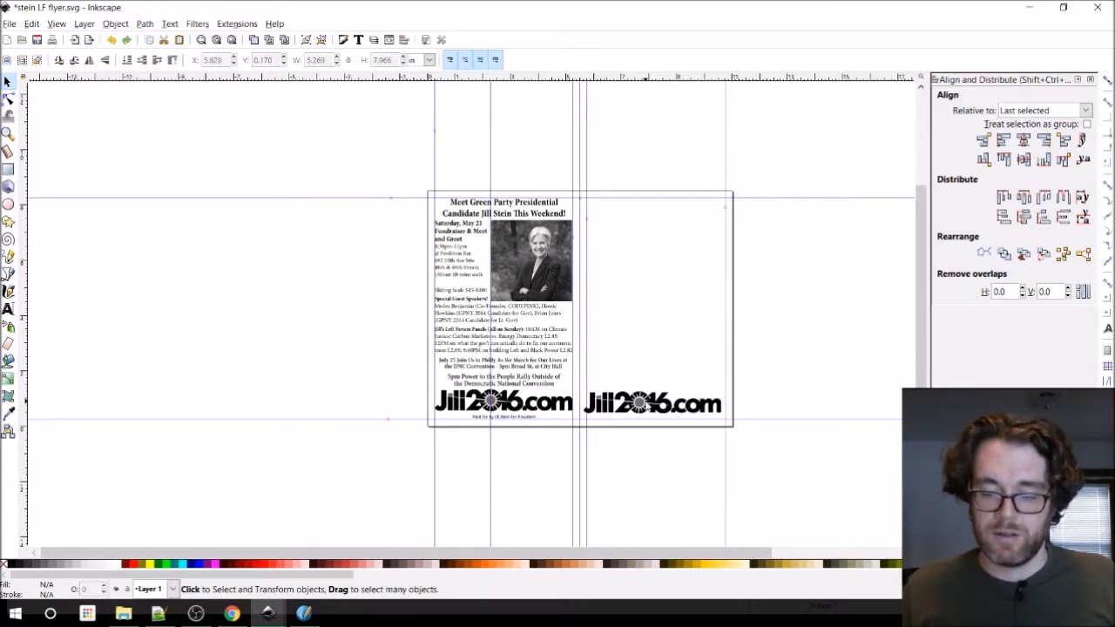
Delete the leftover Jill2016.com logo and duplicate the whole left flyer.
click(679, 417)
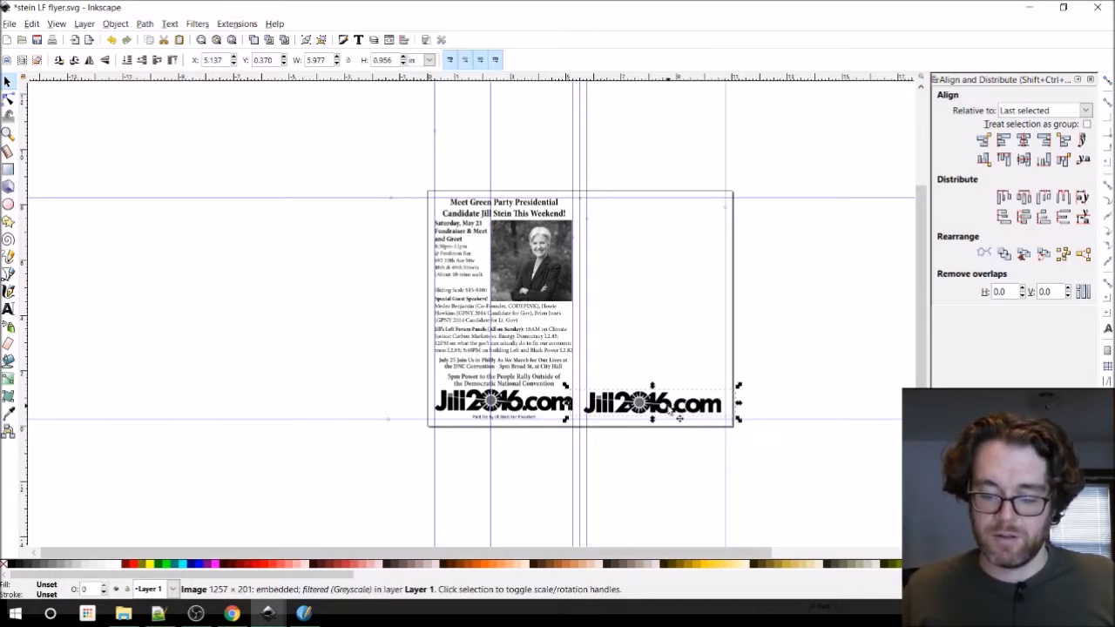
key(Delete)
drag(359, 181, 694, 514)
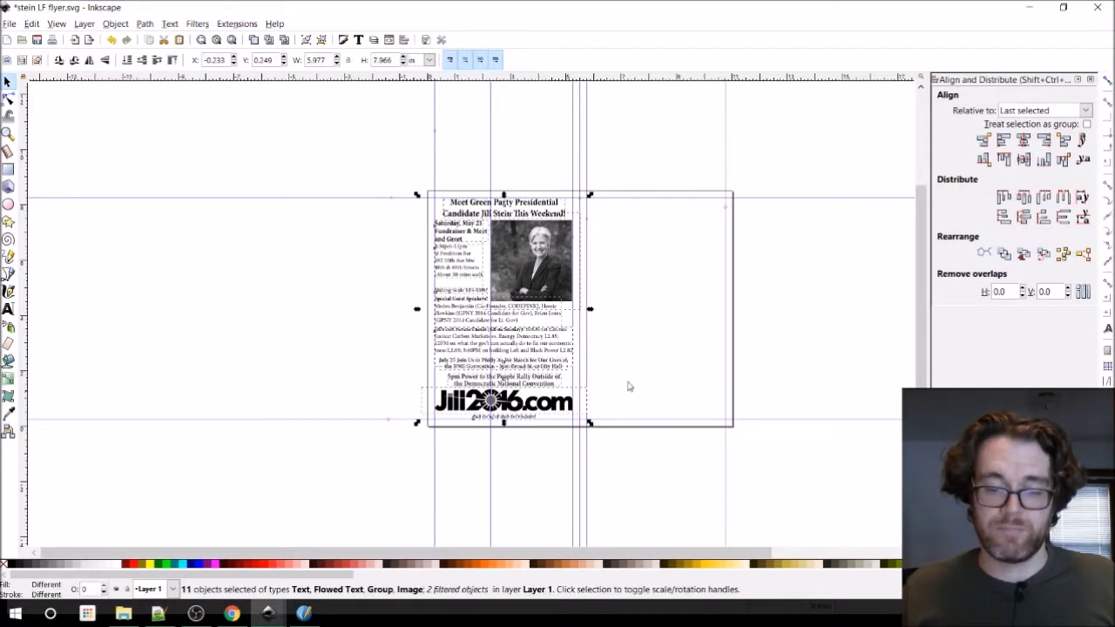
scroll(555, 299, up, 1)
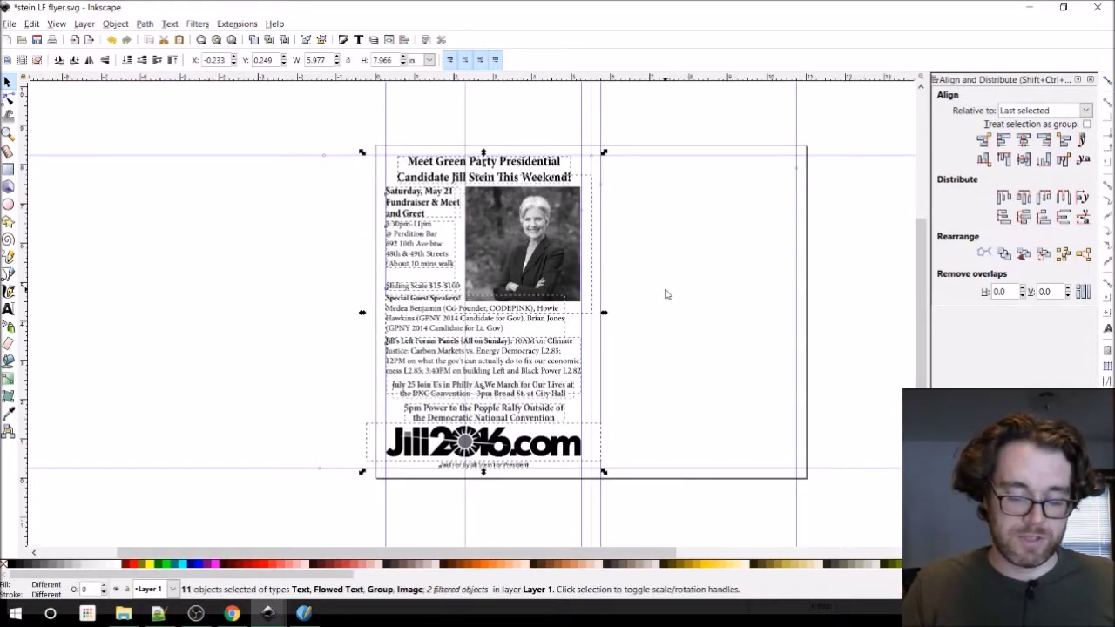
right_click(516, 229)
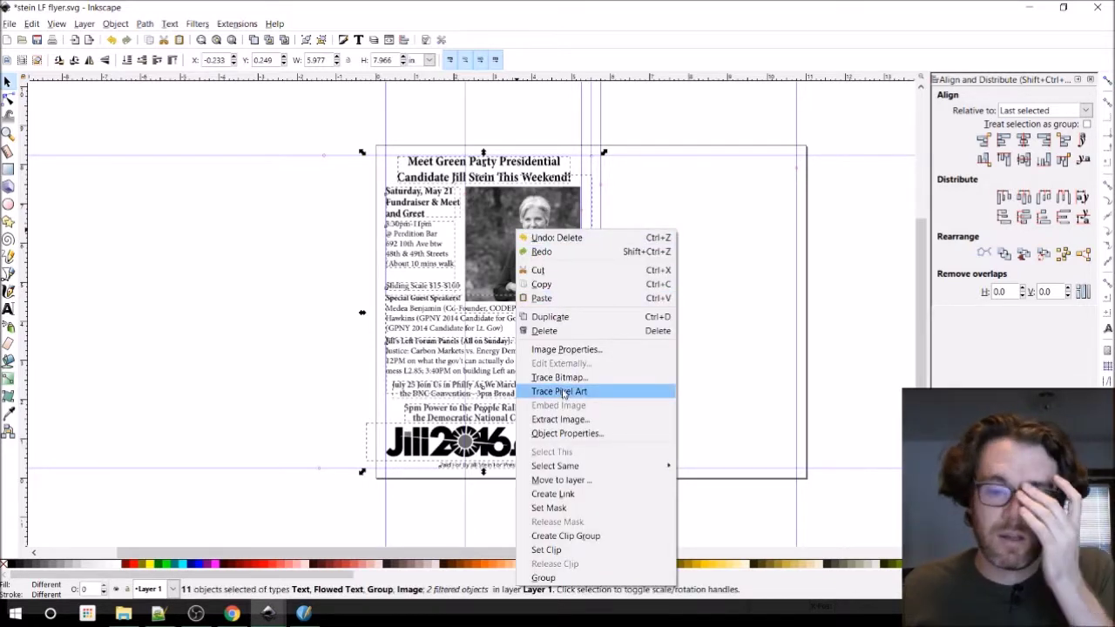
click(560, 318)
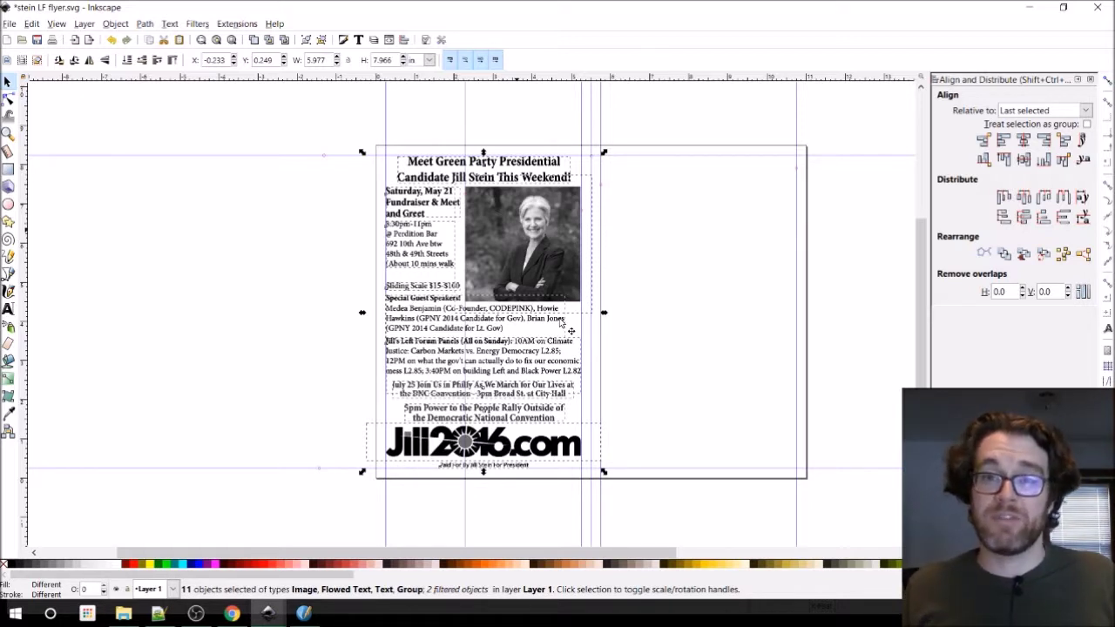
Nudge the duplicate right with arrow keys until it sits beside the original at X 5.267 in.
key(Right)
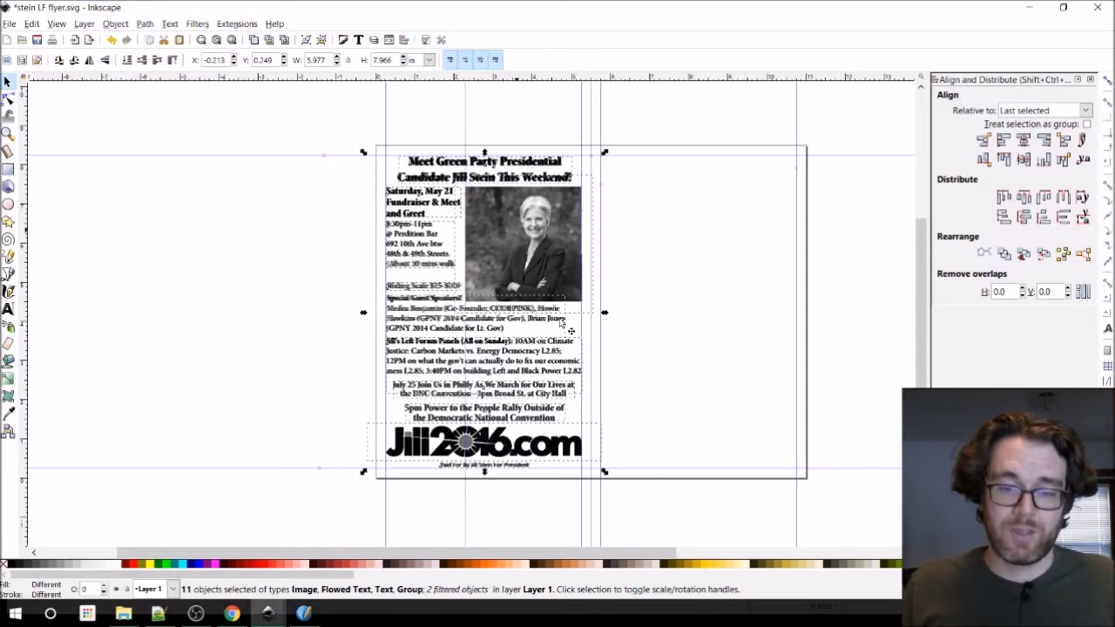
key(Right)
key(Right)
key(Right)
key(Right)
key(Right)
key(Right)
key(Right)
key(Right)
key(Right)
key(Right)
key(Right)
key(Right)
key(Right)
key(Right)
key(Right)
key(Right)
key(Right)
key(Right)
key(Right)
key(Right)
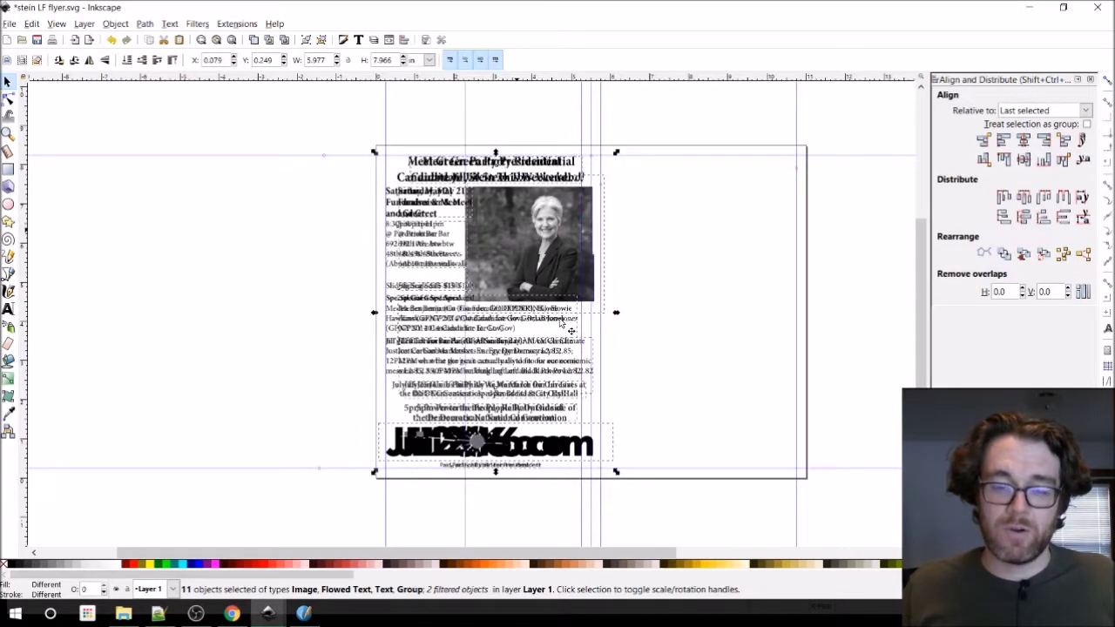
key(Right)
key(Right)
key(Right)
key(Right)
key(Right)
key(Right)
key(Right)
key(Right)
key(Right)
key(Right)
key(Right)
key(Right)
key(Right)
key(Right)
key(Right)
key(Right)
key(Right)
key(Right)
key(Right)
key(Right)
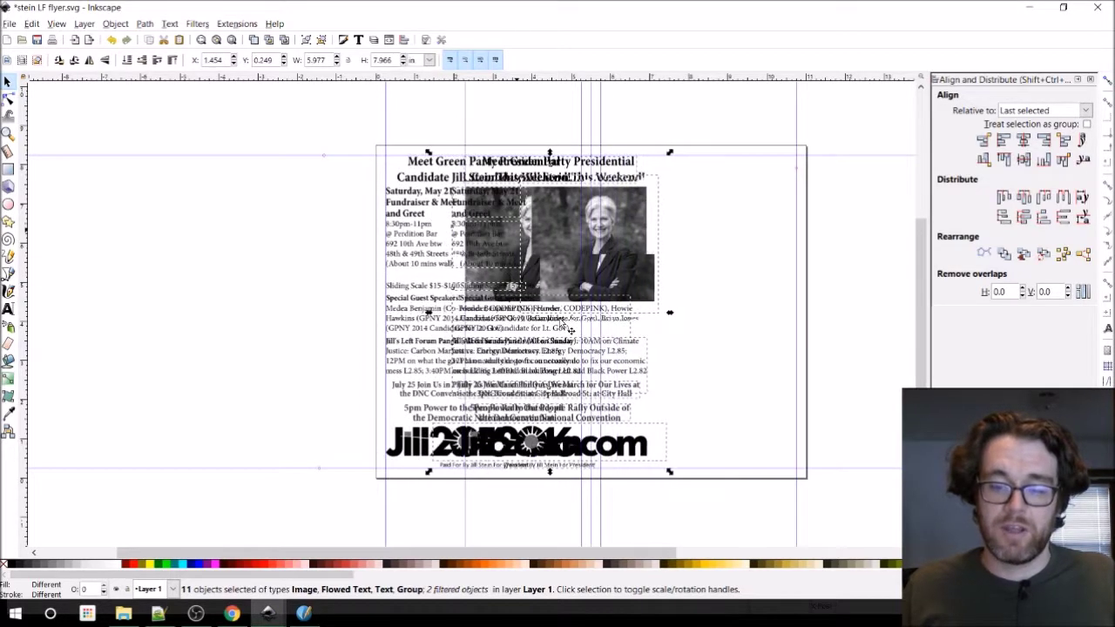
key(Right)
key(Right)
key(Right)
key(Right)
key(Right)
key(Right)
key(Right)
key(Right)
key(Right)
key(Right)
key(Right)
key(Right)
key(Right)
key(Right)
key(Right)
key(Right)
key(Right)
key(Right)
key(Right)
key(Right)
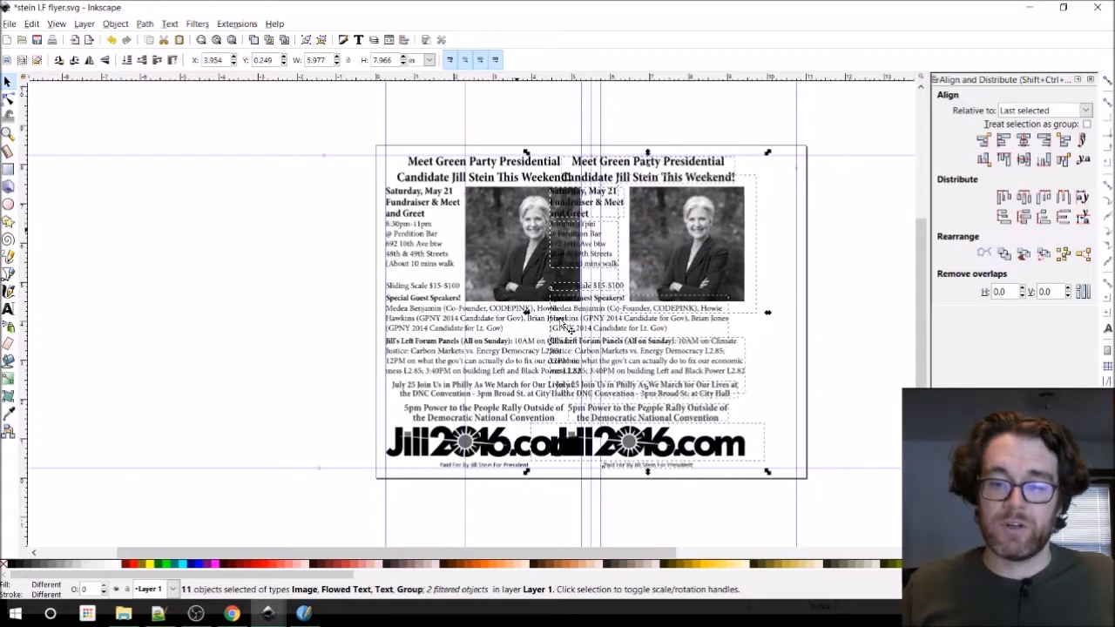
key(Right)
key(Right)
key(Right)
key(Right)
key(Right)
key(Right)
key(Right)
key(Right)
key(Right)
key(Right)
key(Right)
key(Right)
key(Right)
key(Right)
key(Right)
key(Right)
key(Right)
key(Right)
key(Right)
key(Right)
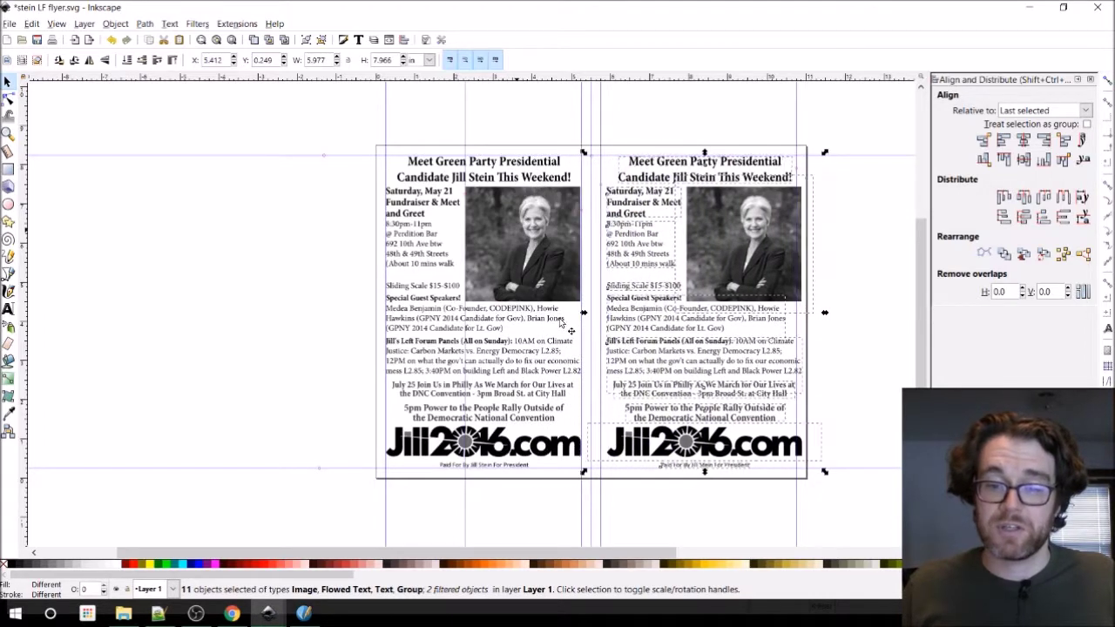
key(Left)
key(Left)
key(Left)
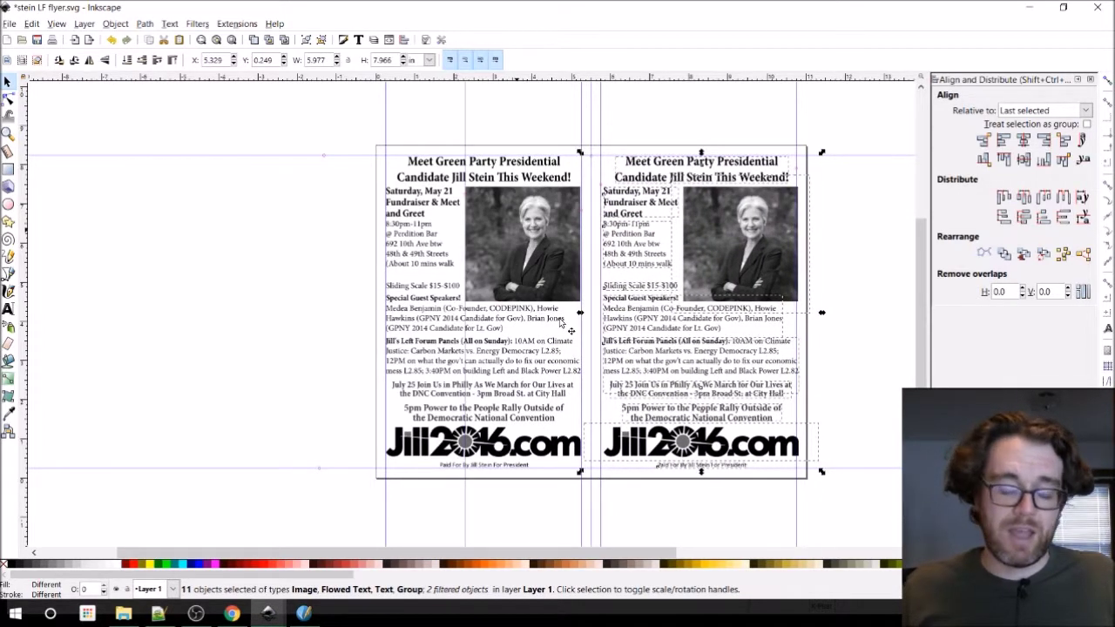
click(195, 613)
click(195, 613)
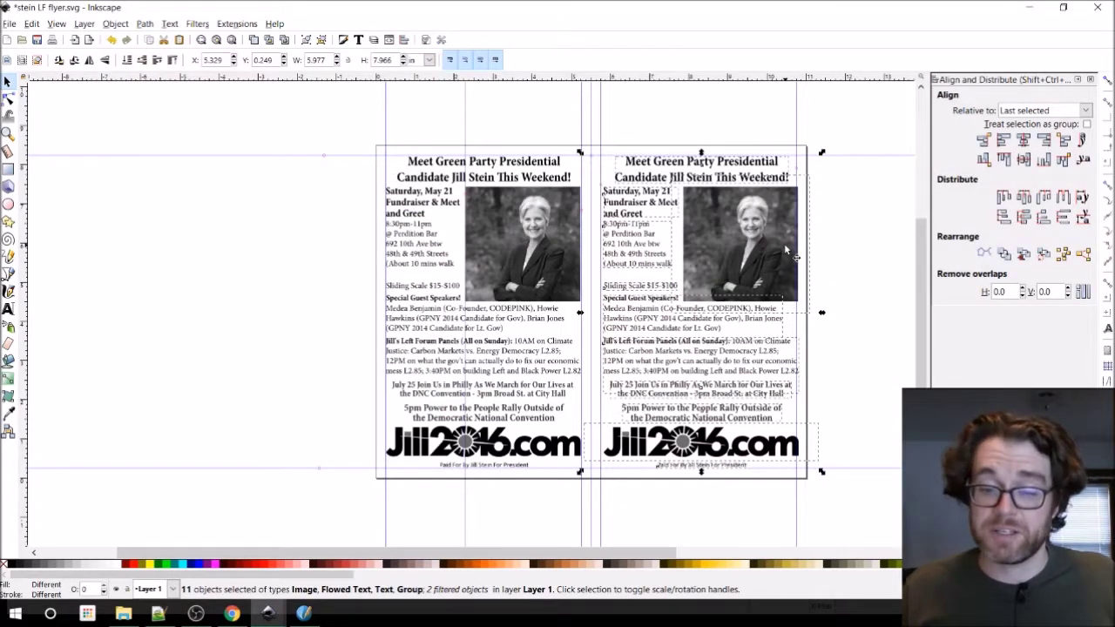
key(Left)
key(Left)
key(Left)
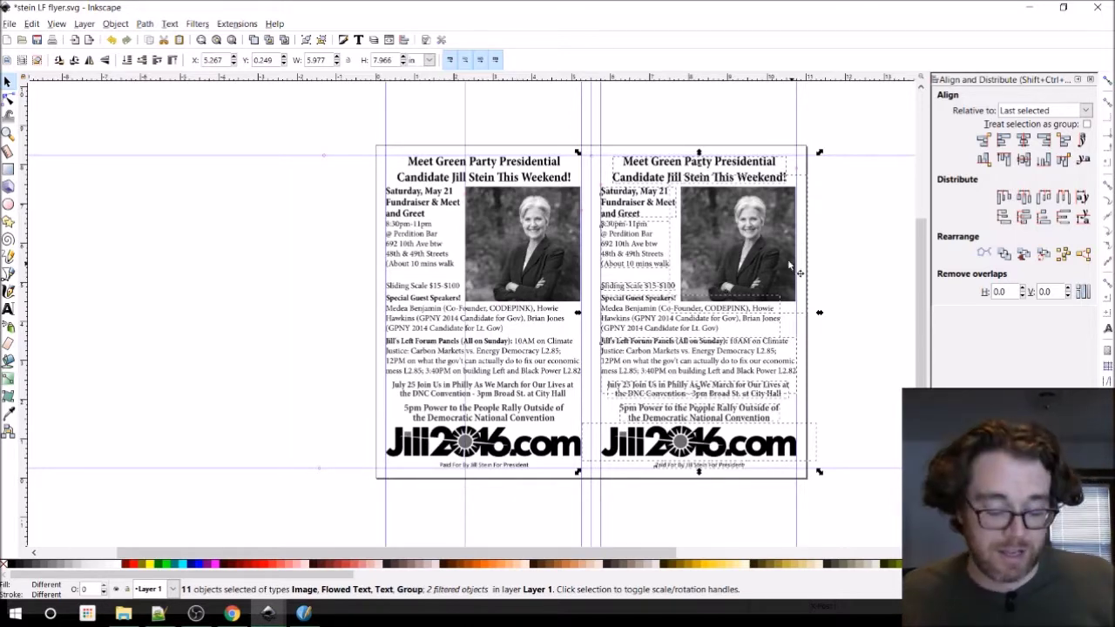
ctrl+scroll(755, 223, up, 2)
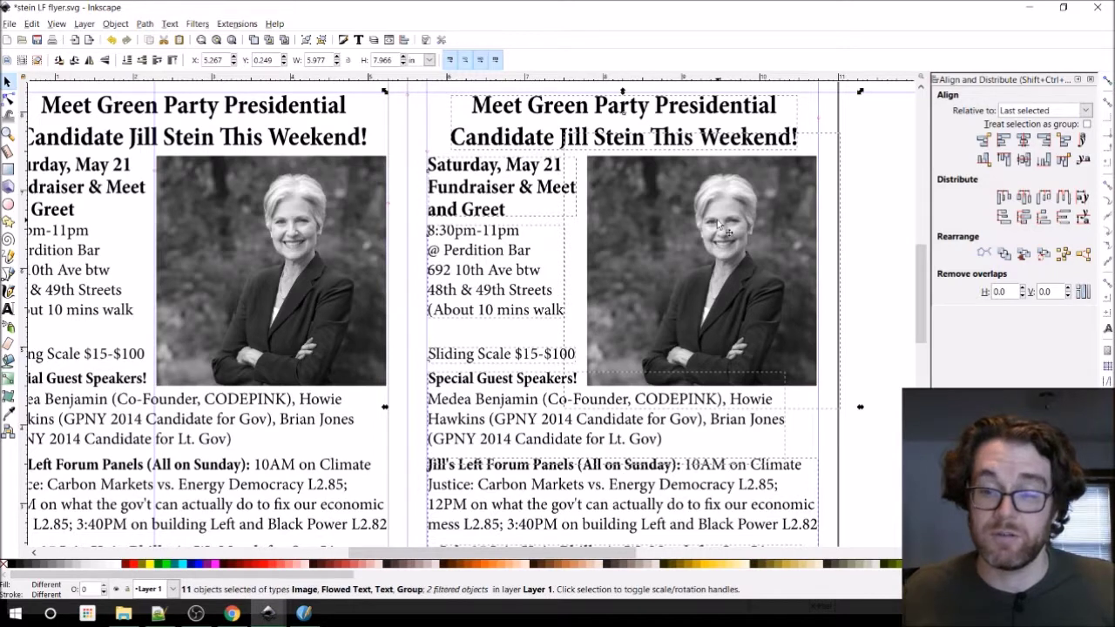
key(Right)
key(Left)
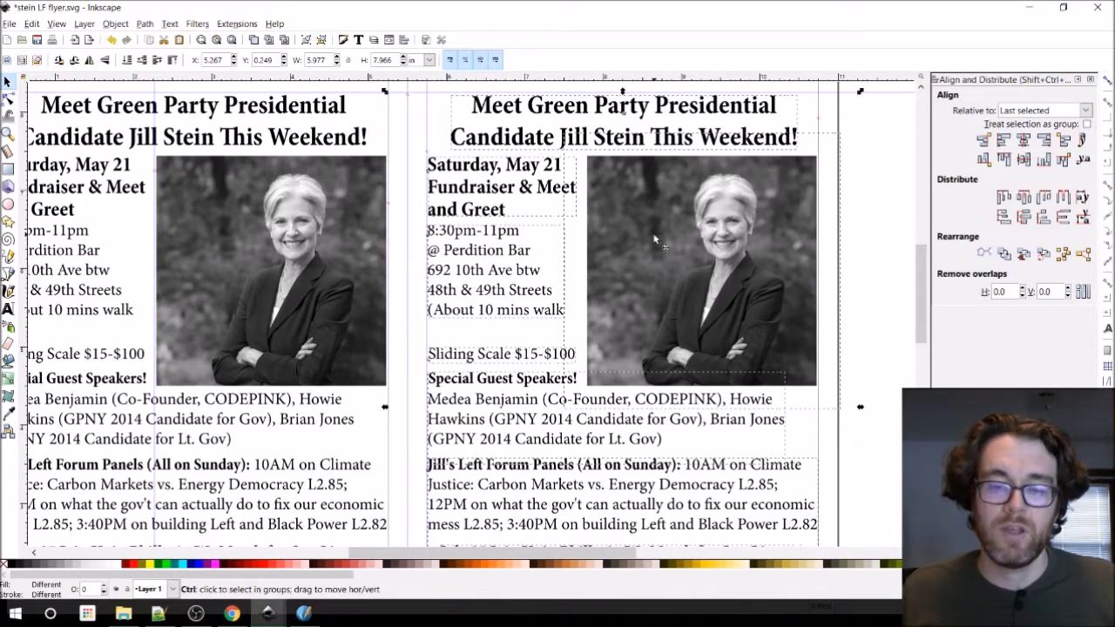
scroll(600, 256, down, 3)
scroll(600, 256, up, 2)
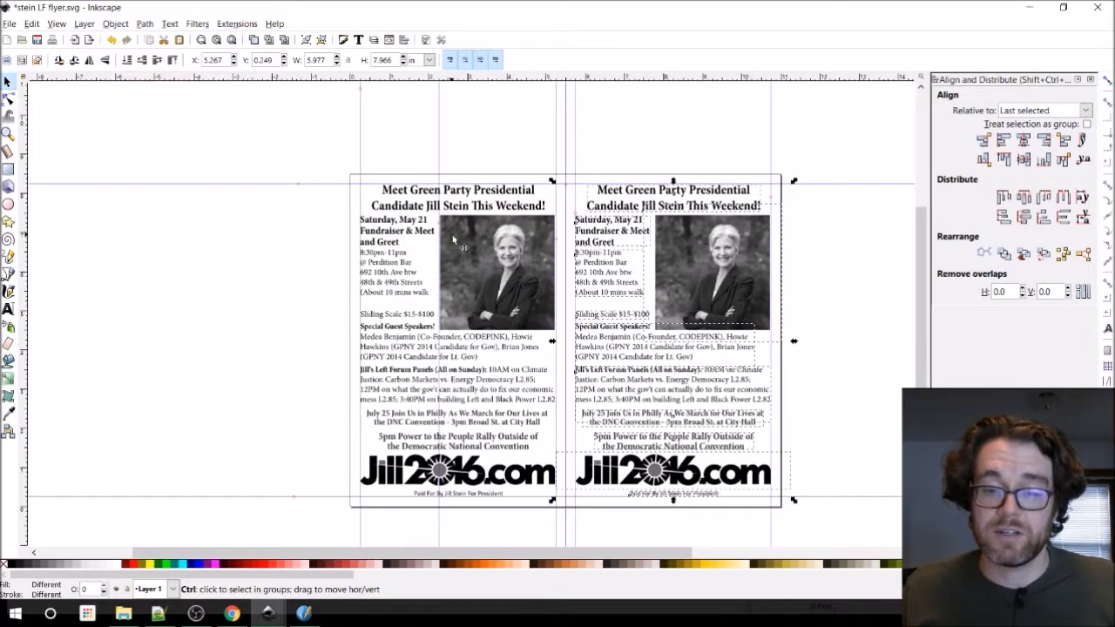
scroll(680, 249, up, 2)
scroll(680, 250, down, 1)
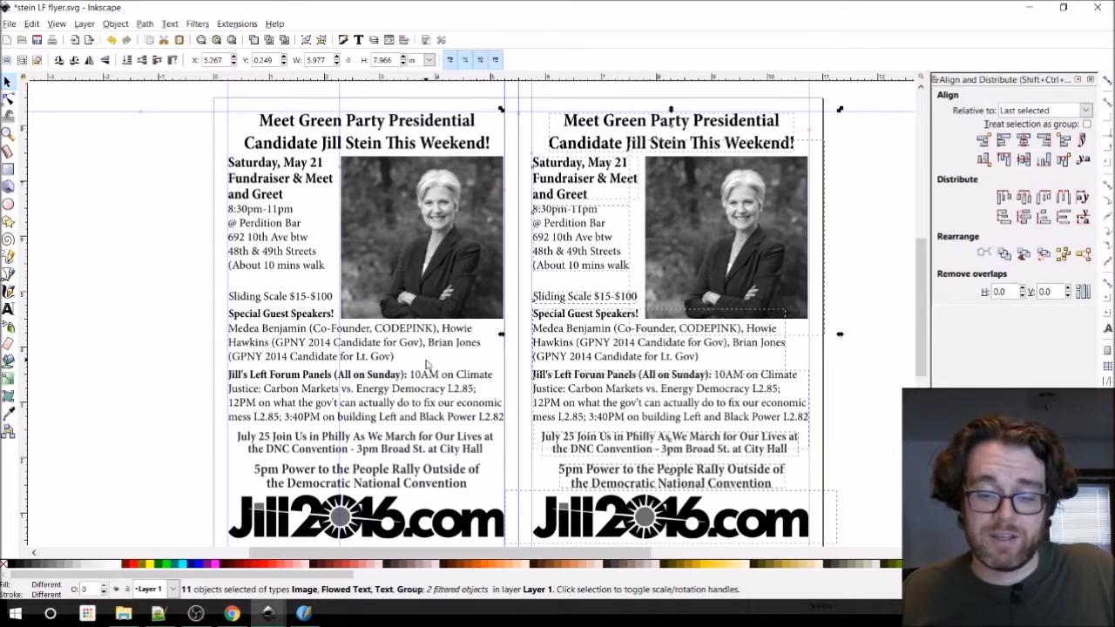
Switch from Inkscape to Google Chrome using its taskbar icon.
scroll(427, 365, down, 1)
scroll(427, 366, up, 1)
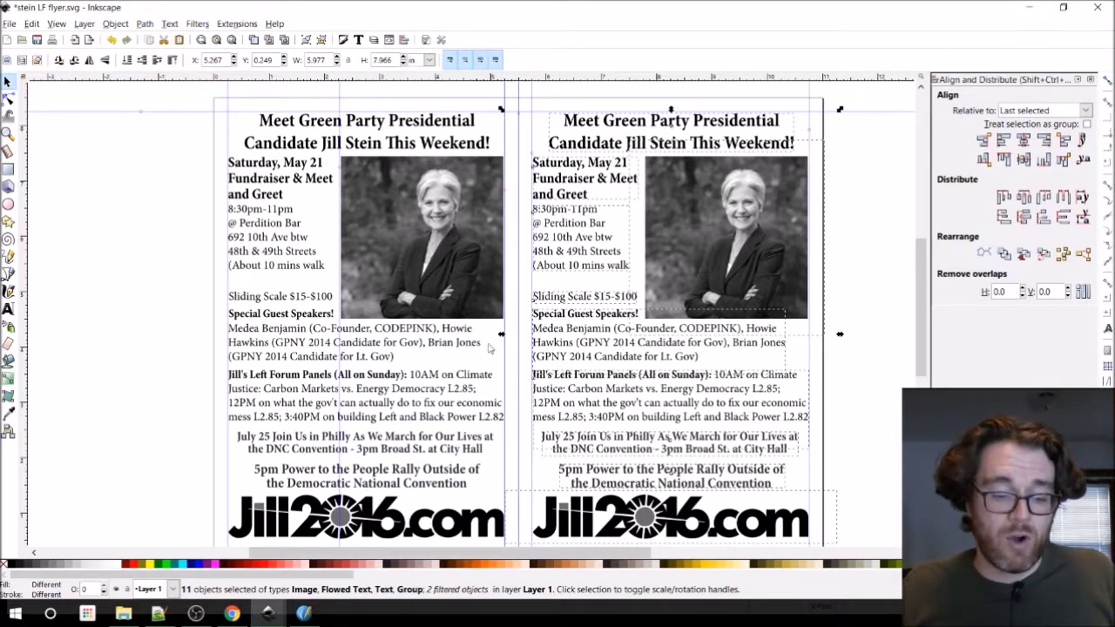
click(232, 613)
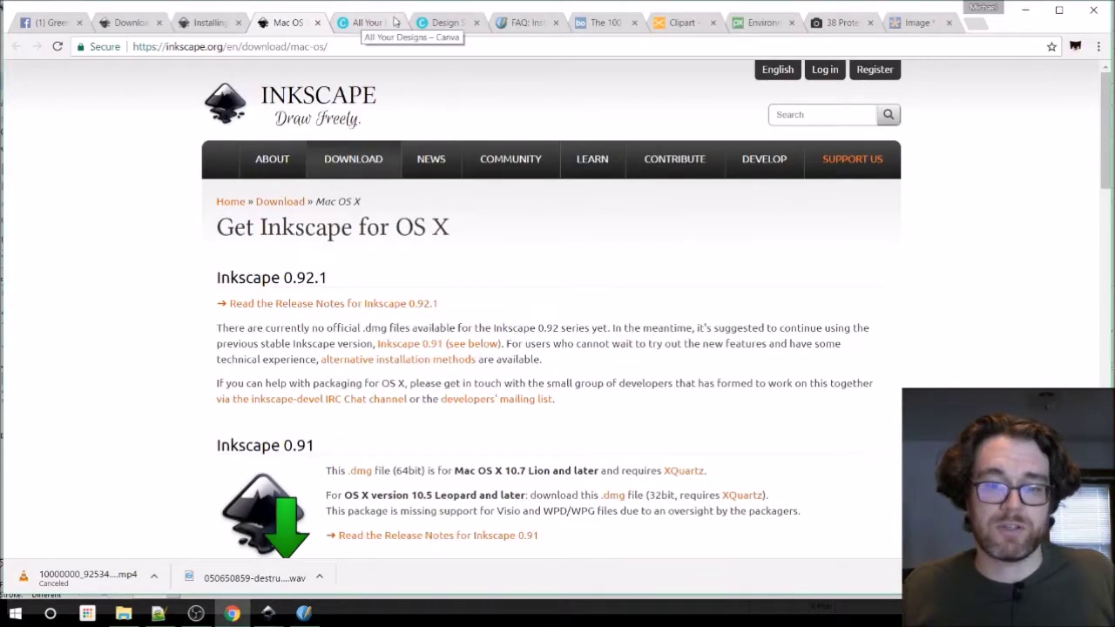
Switch to the 'FAQ: Installing and Running Scribus' tab and scroll through the page.
click(533, 23)
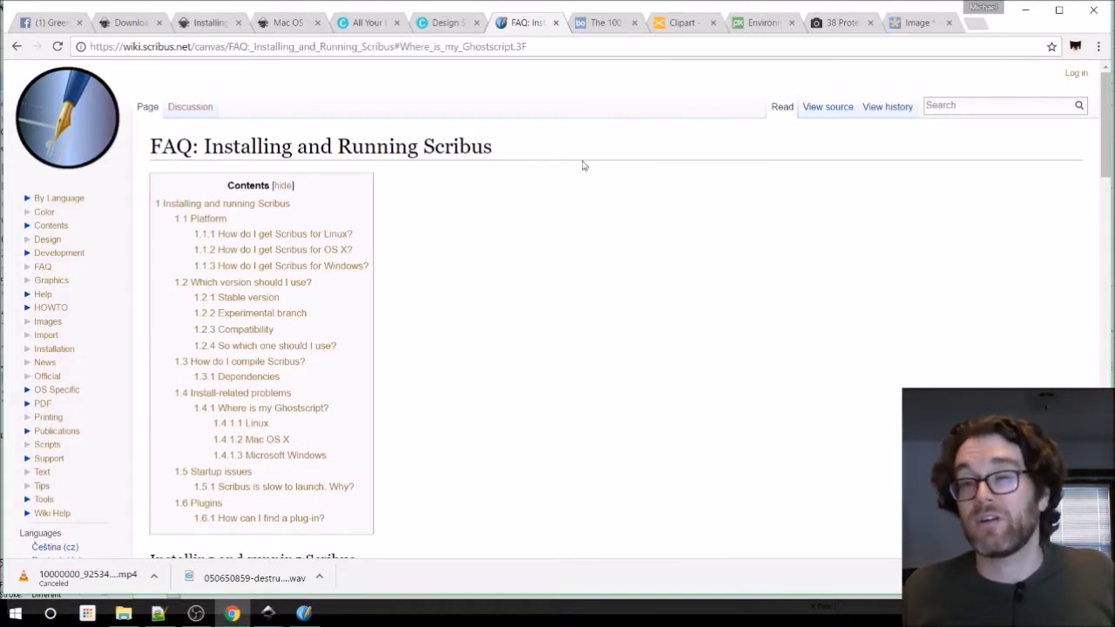
scroll(503, 204, down, 3)
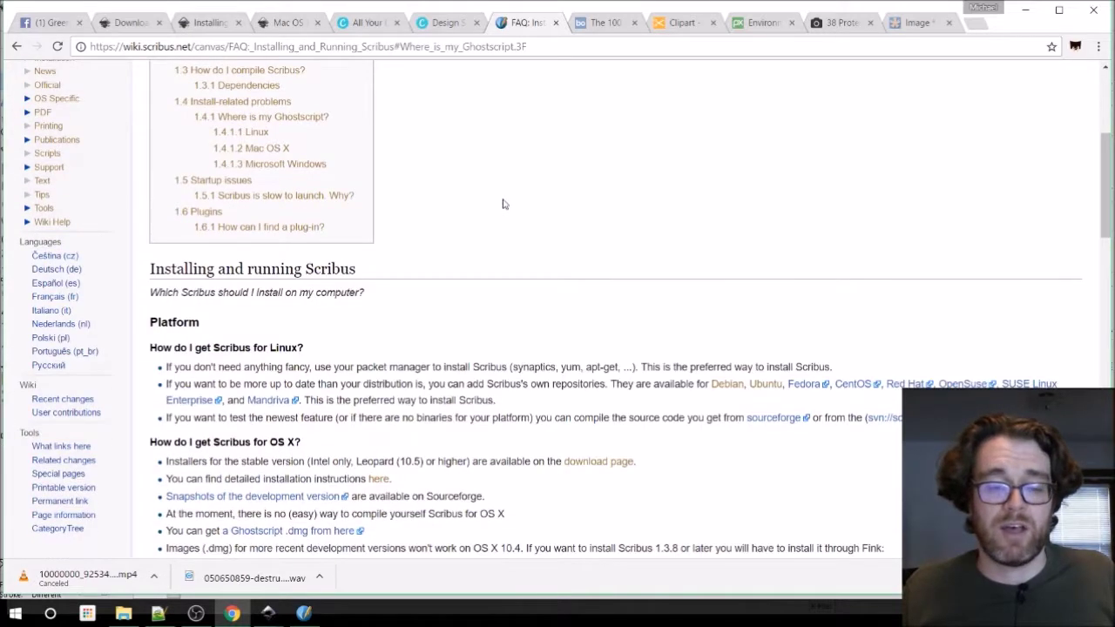
scroll(502, 204, down, 3)
scroll(503, 204, up, 3)
scroll(502, 204, up, 3)
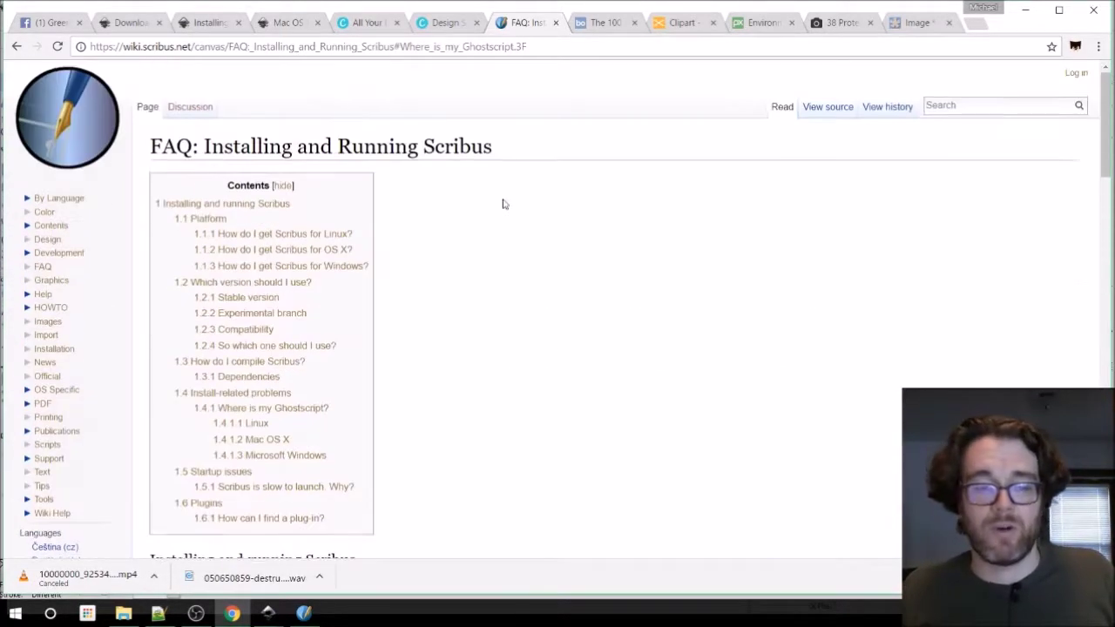
scroll(510, 169, down, 1)
scroll(514, 156, up, 1)
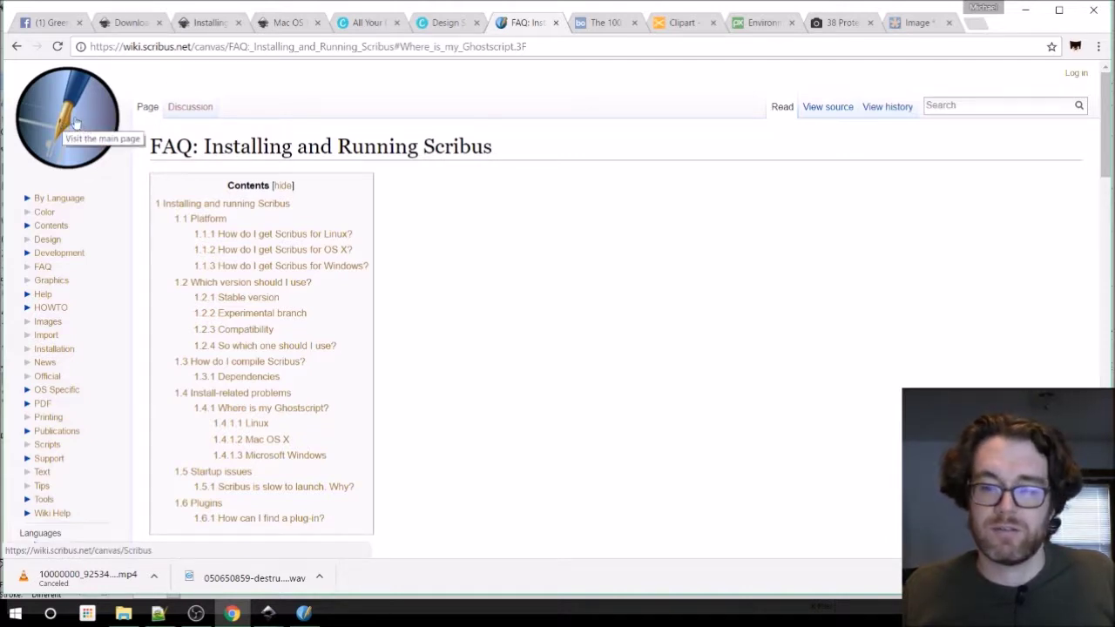
scroll(497, 237, down, 1)
scroll(499, 239, up, 1)
scroll(499, 239, down, 2)
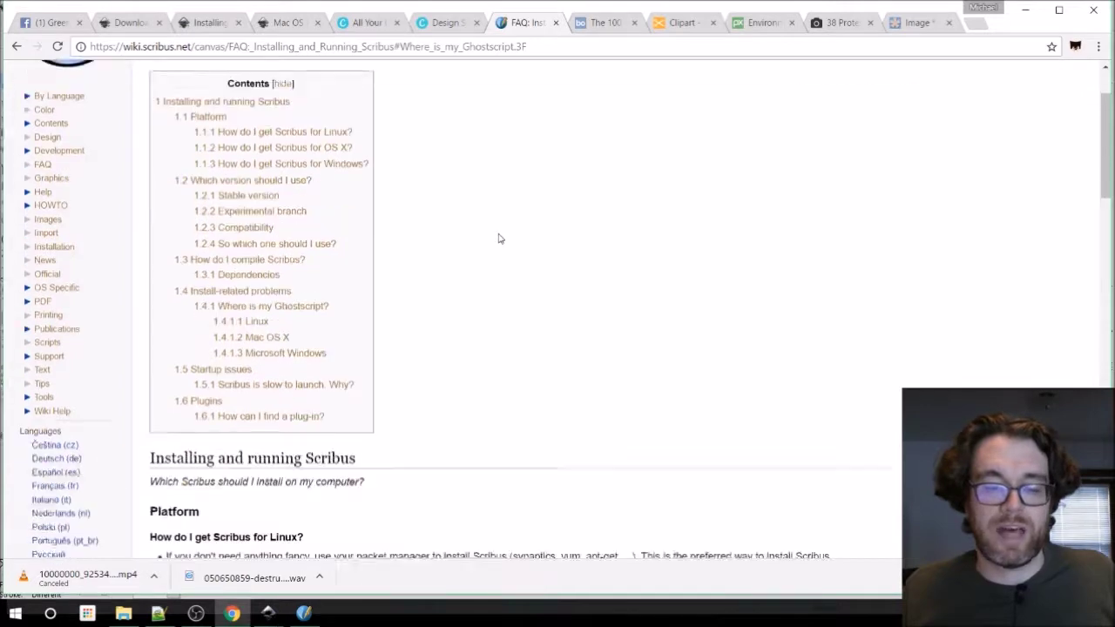
scroll(498, 239, down, 1)
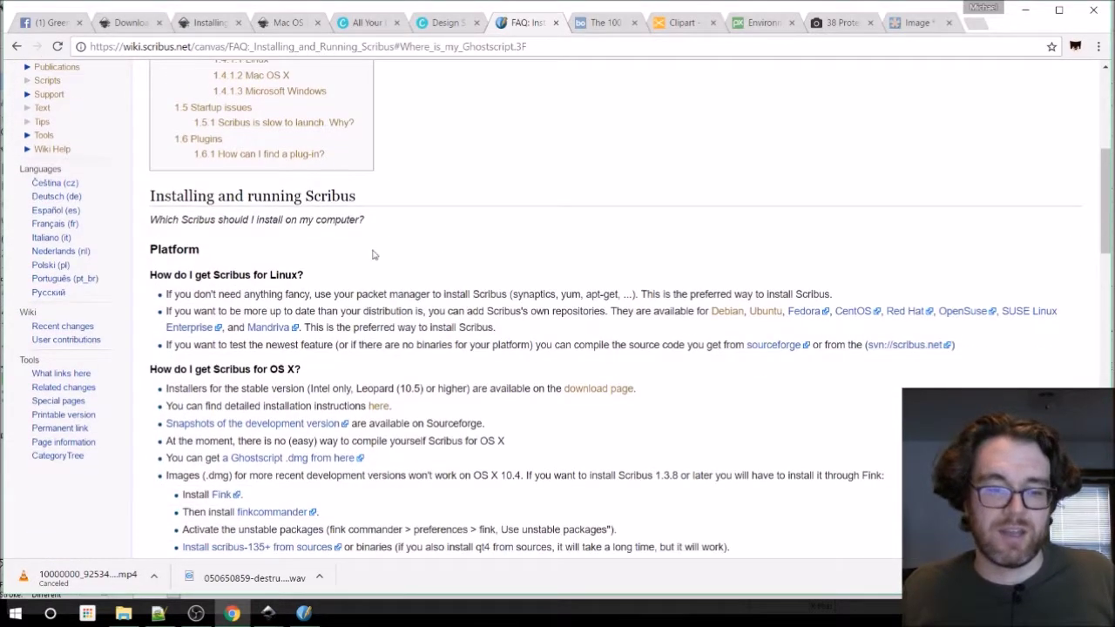
scroll(374, 251, up, 3)
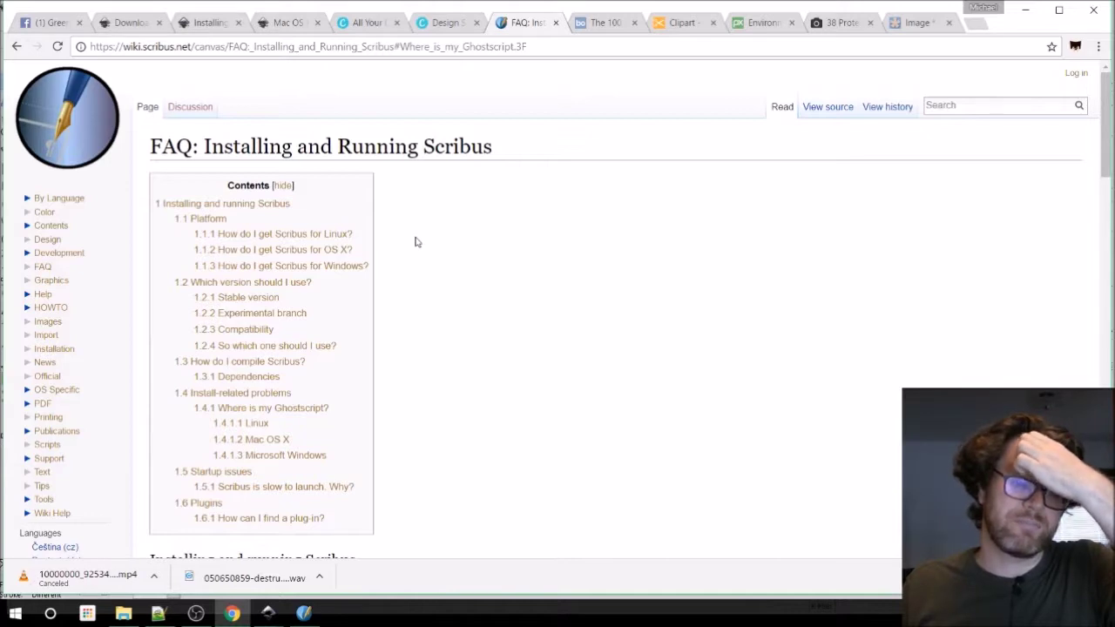
scroll(416, 242, down, 2)
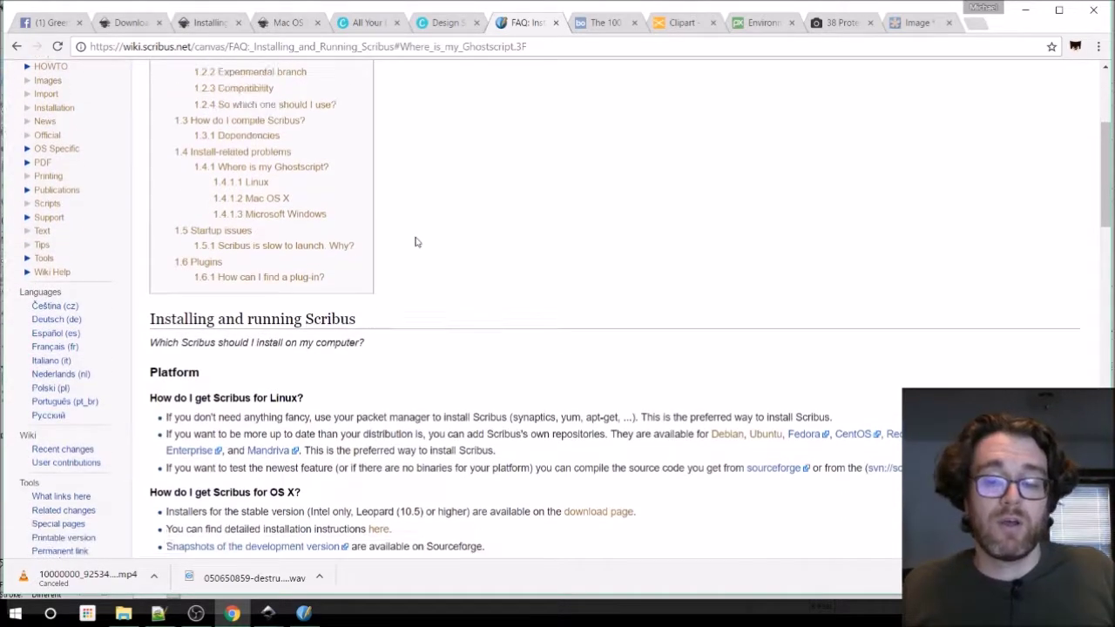
scroll(415, 243, down, 5)
scroll(415, 242, up, 3)
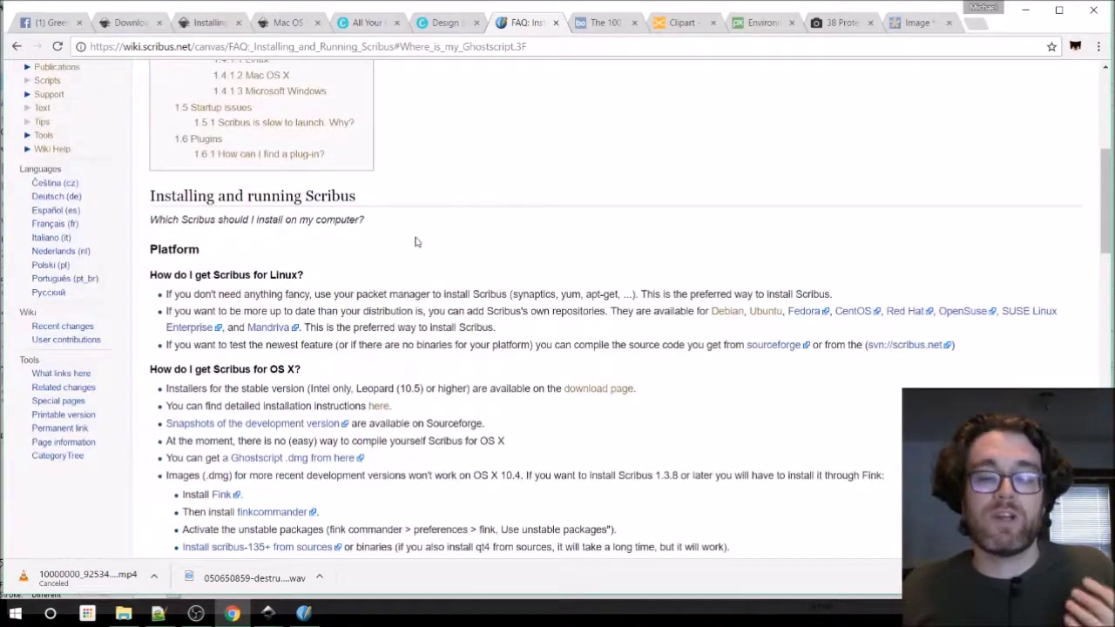
scroll(416, 242, up, 5)
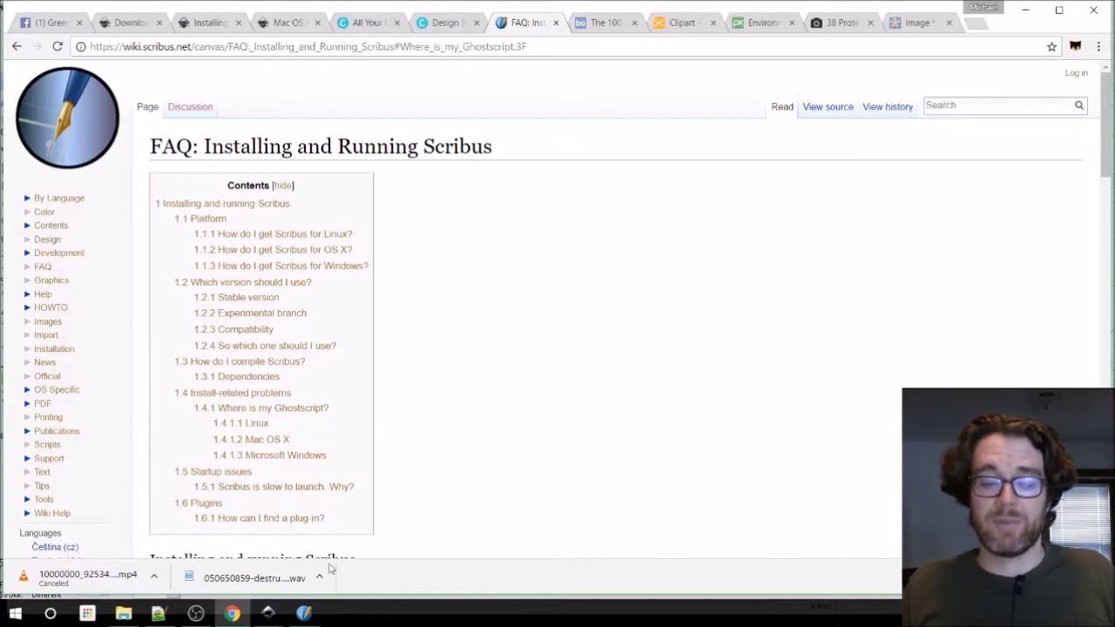
mouse_move(274, 614)
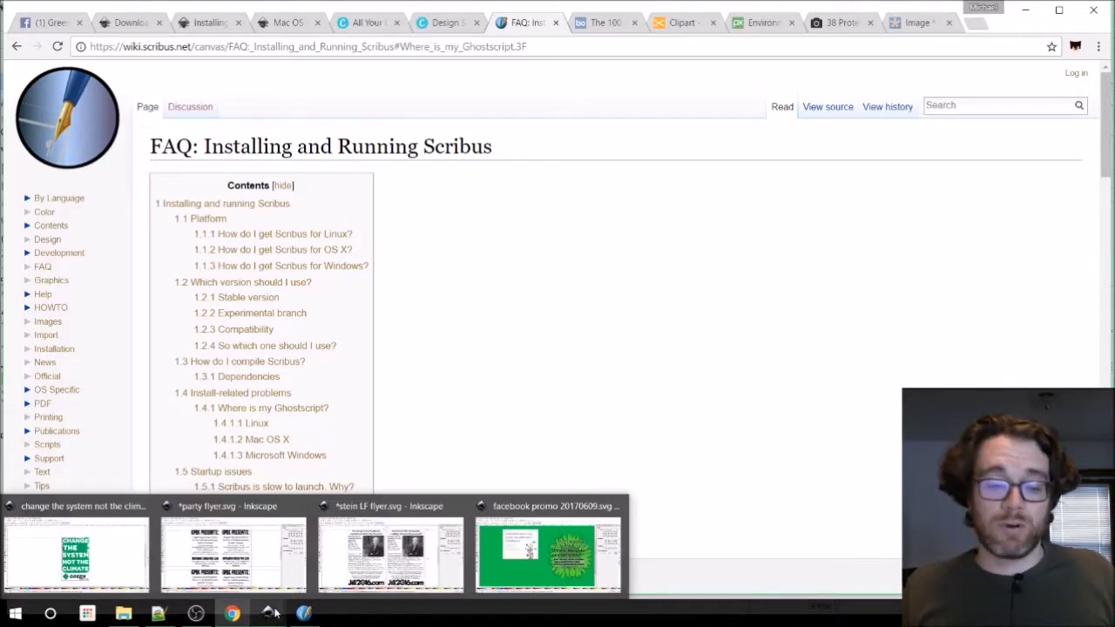
Return to the stein LF flyer.svg document in Inkscape, glancing at the File menu.
click(329, 571)
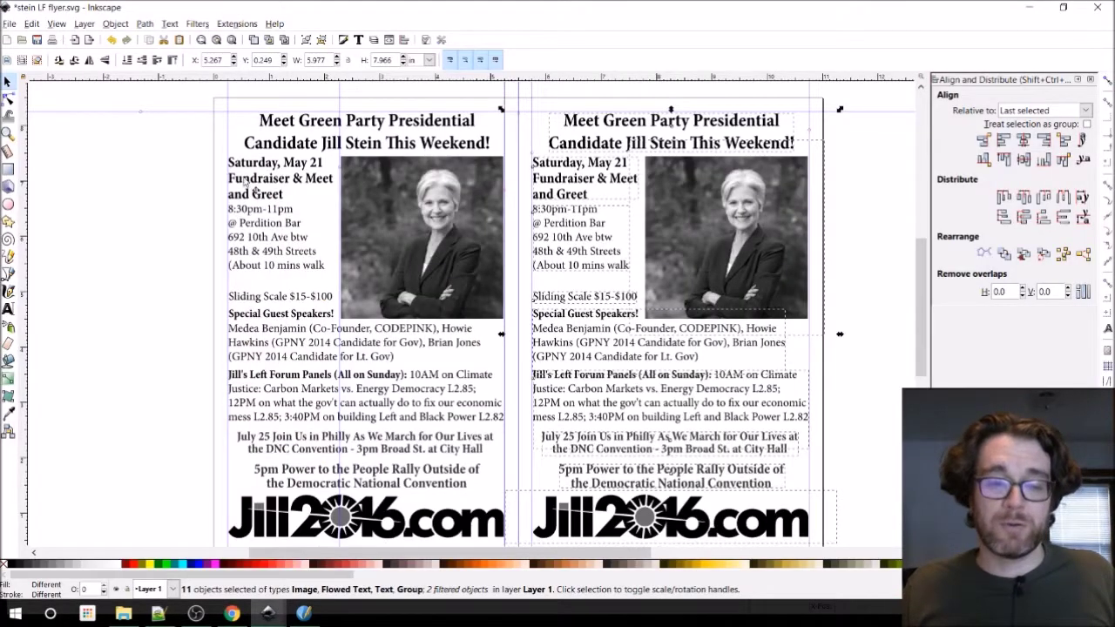
click(8, 23)
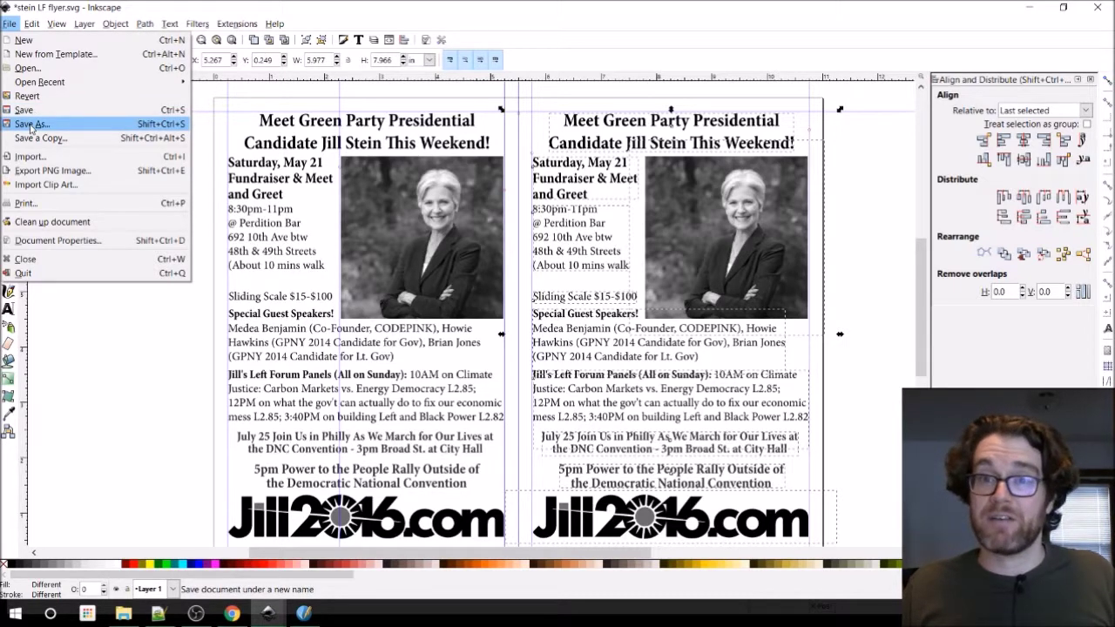
click(103, 374)
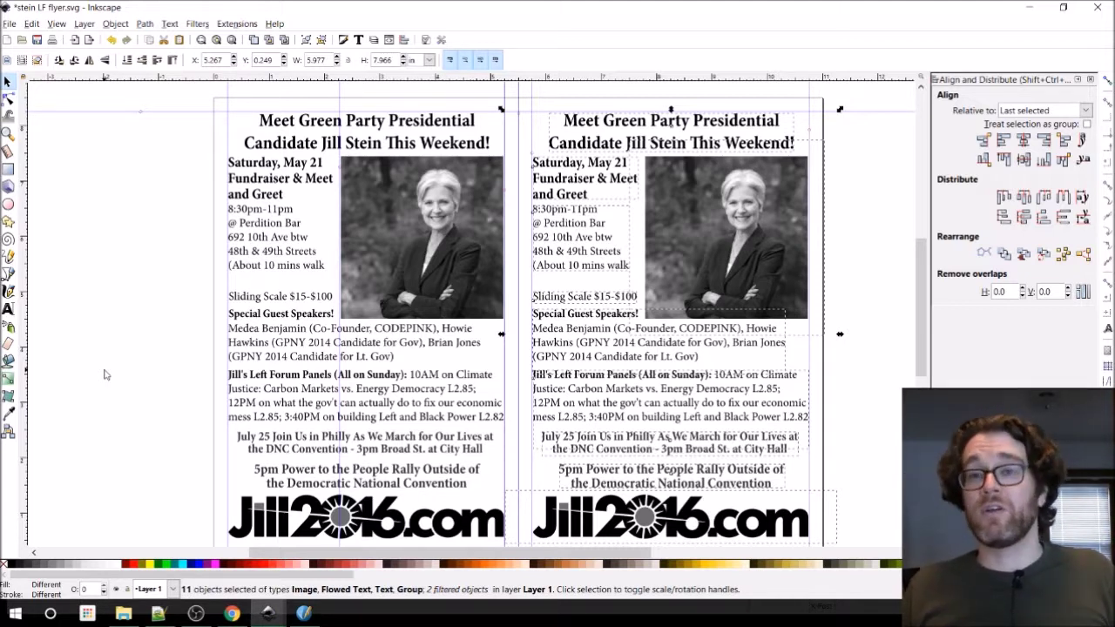
Close the docked Align and Distribute panel to widen the canvas.
click(1088, 80)
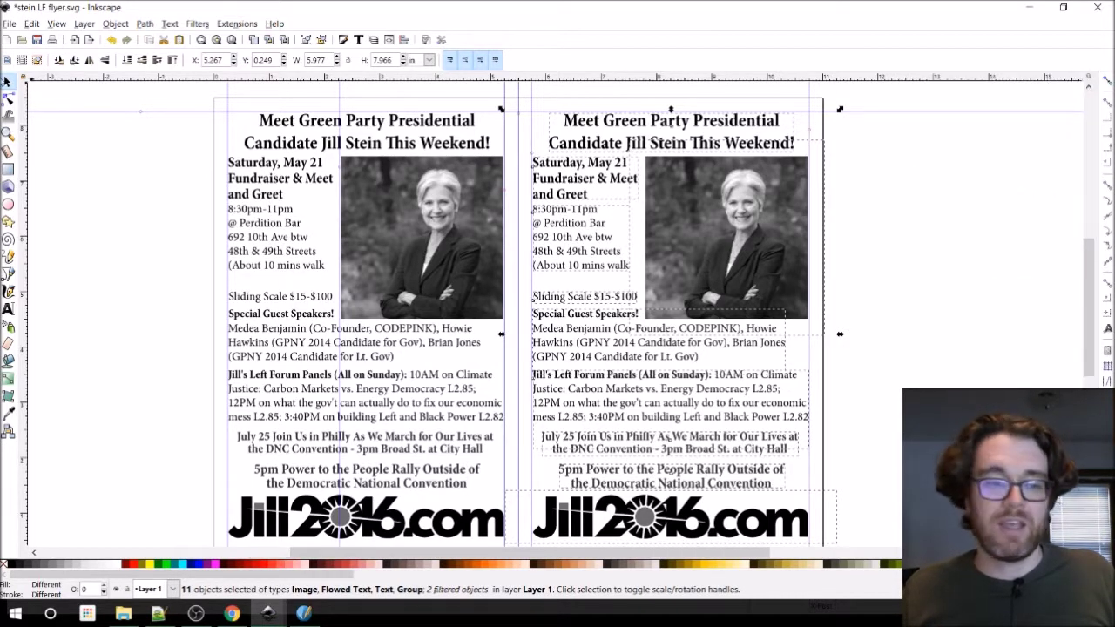
click(10, 24)
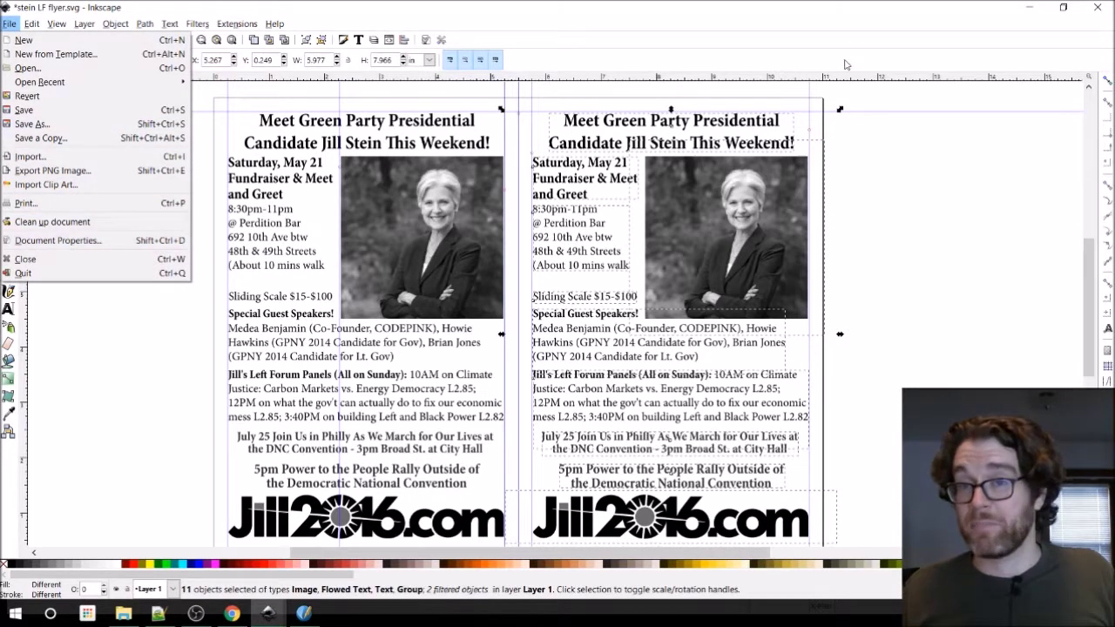
click(931, 210)
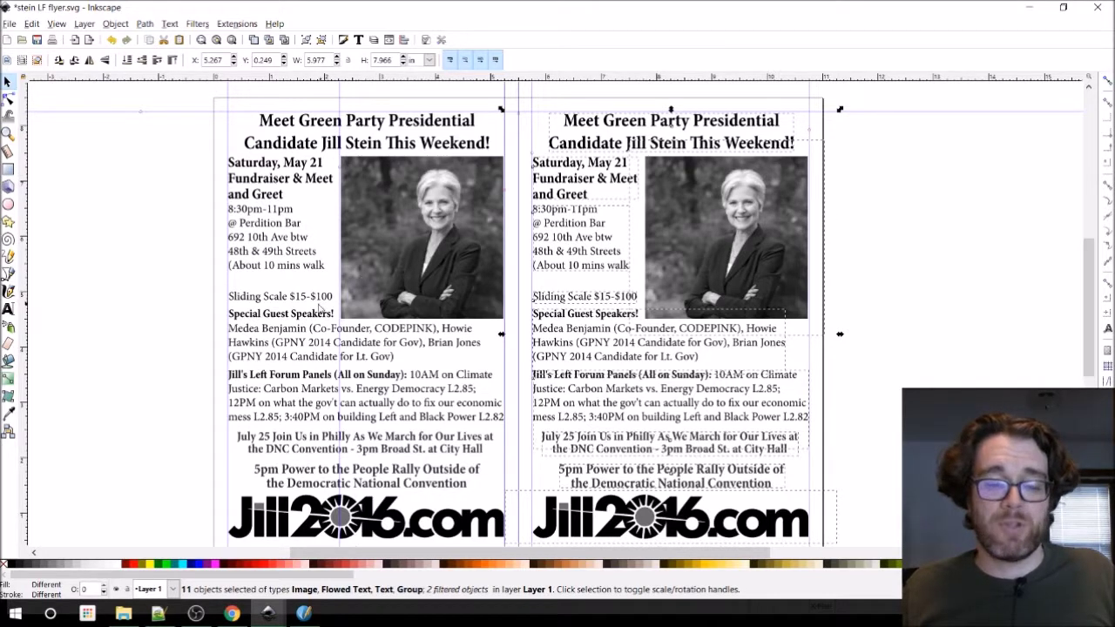
Clear the selection and reopen Align and Distribute from the Object menu.
click(314, 145)
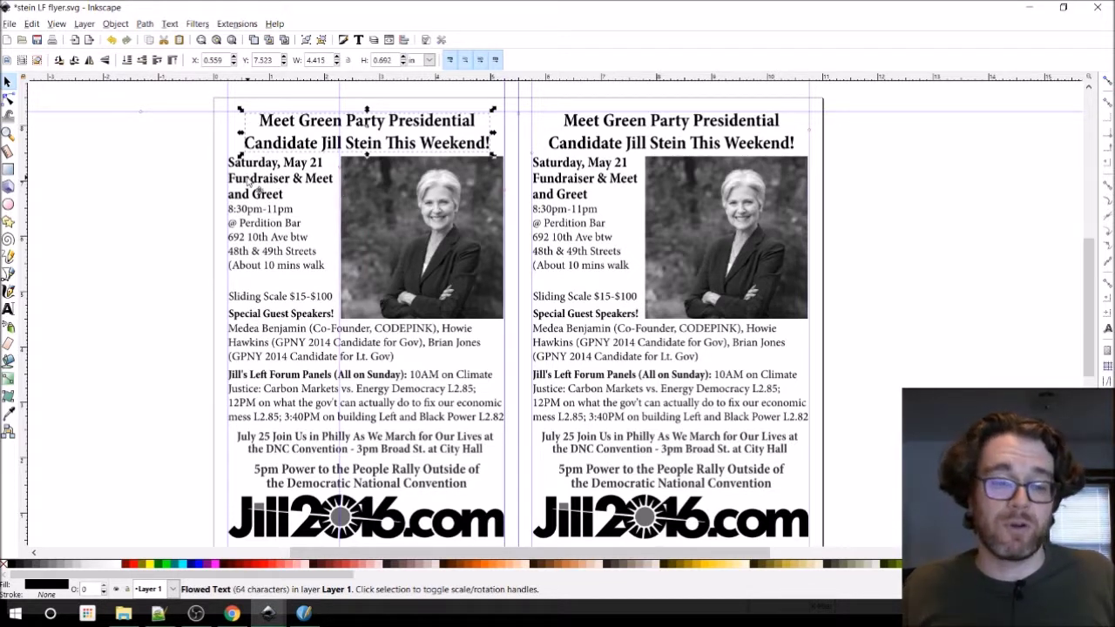
click(117, 150)
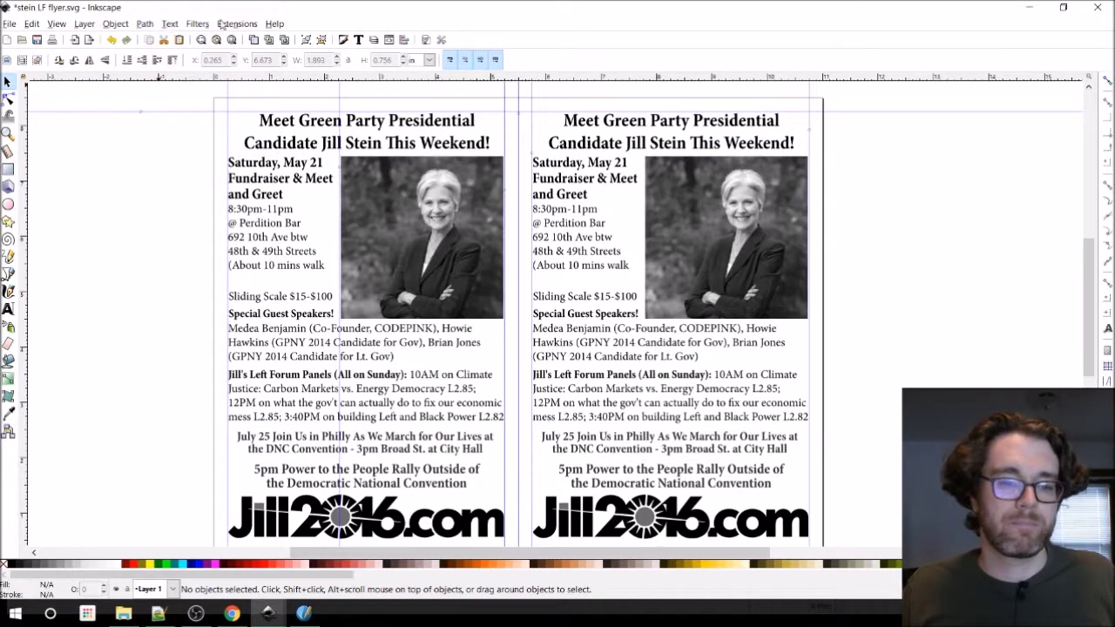
click(113, 24)
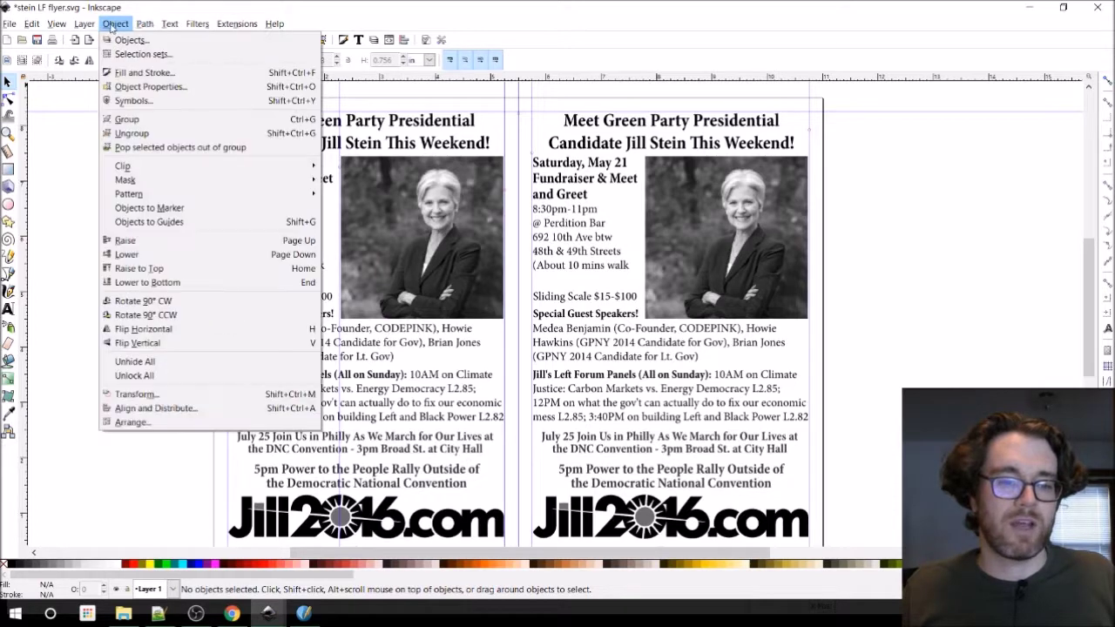
mouse_move(150, 27)
mouse_move(79, 25)
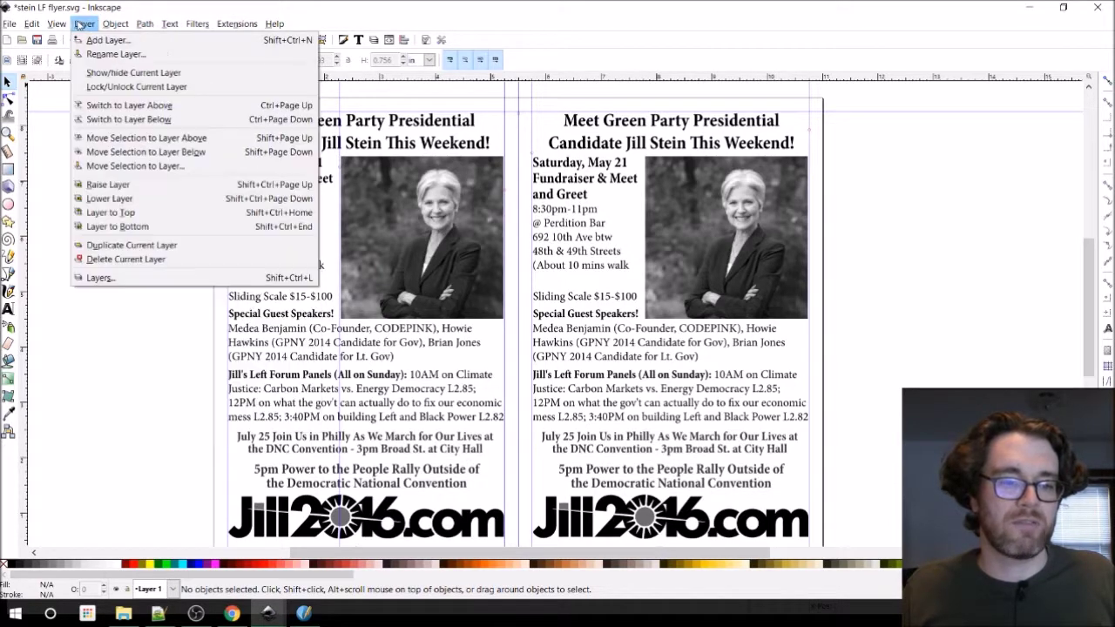
mouse_move(32, 26)
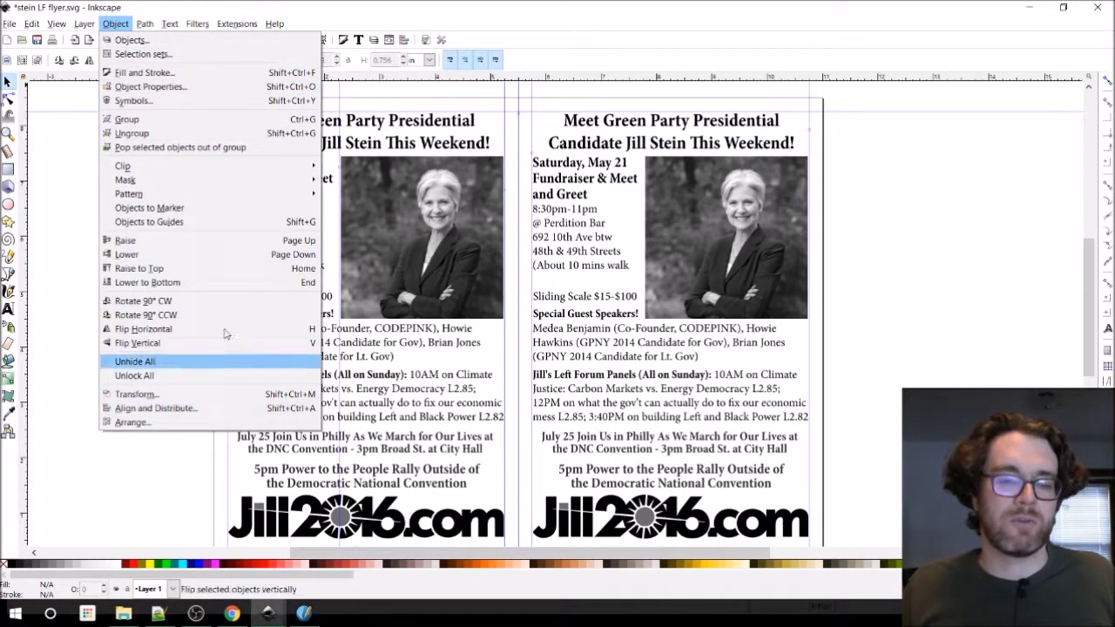
click(851, 206)
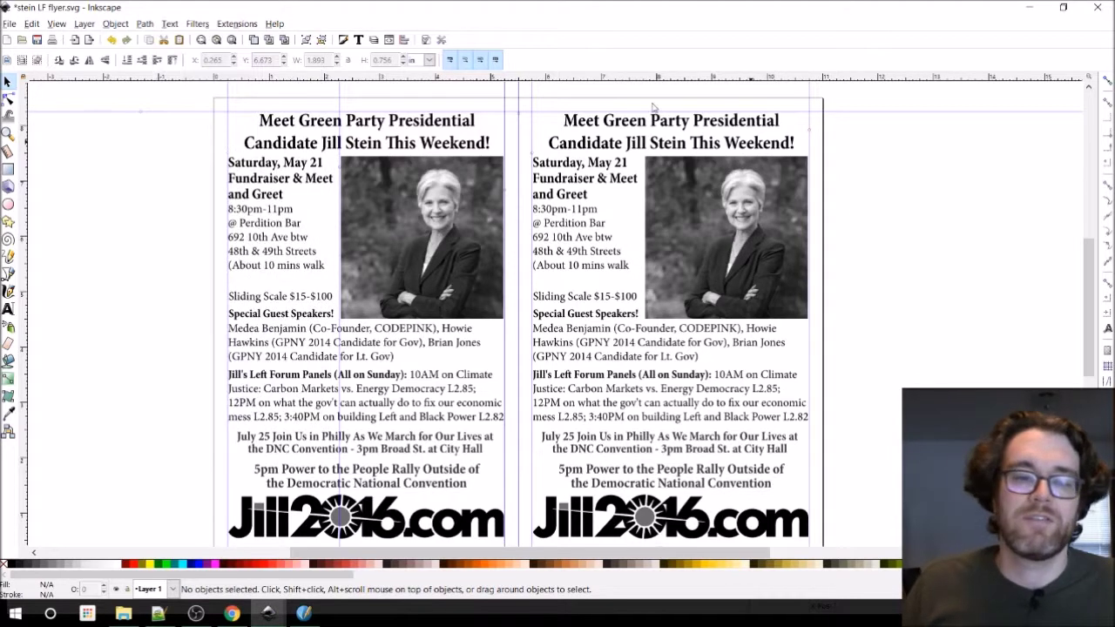
click(114, 24)
click(156, 408)
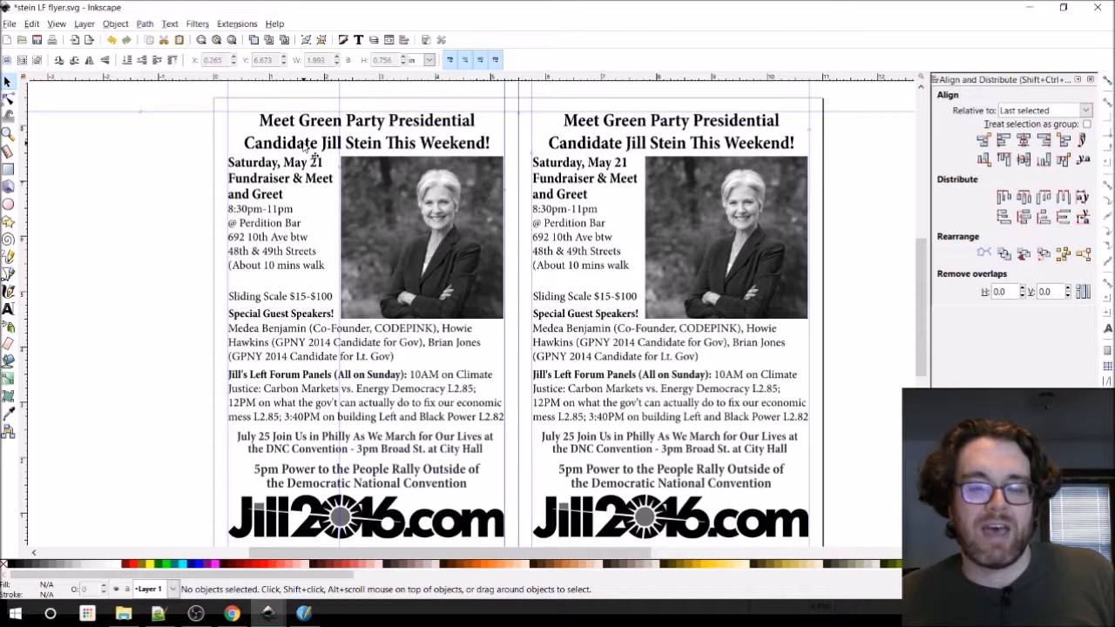
Select the left headline plus the Saturday, May 21 block and align their left edges.
click(367, 143)
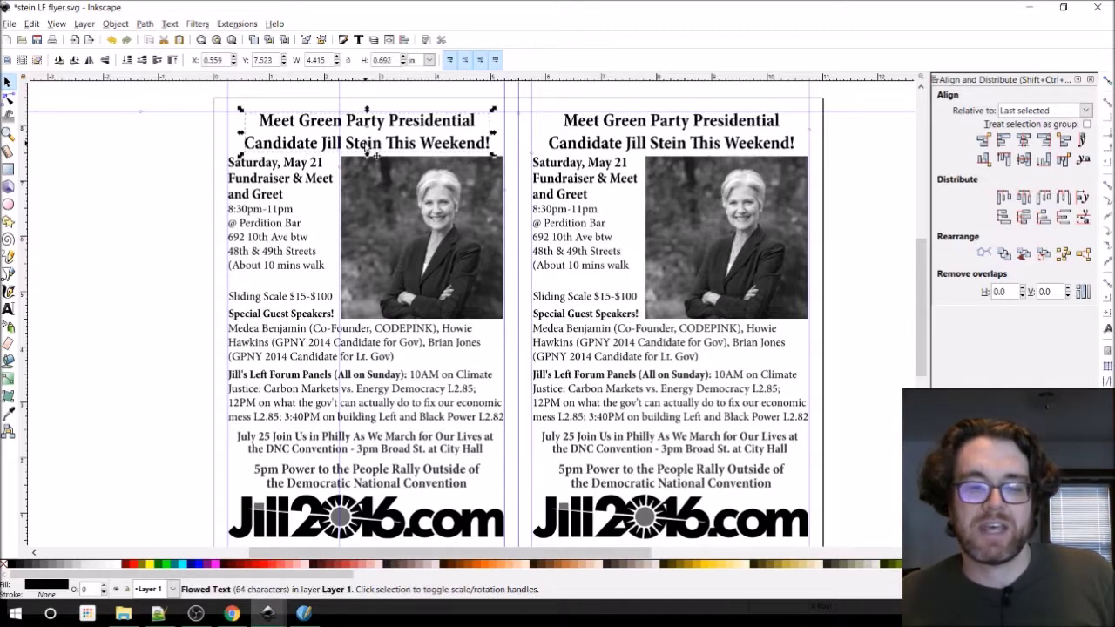
click(433, 207)
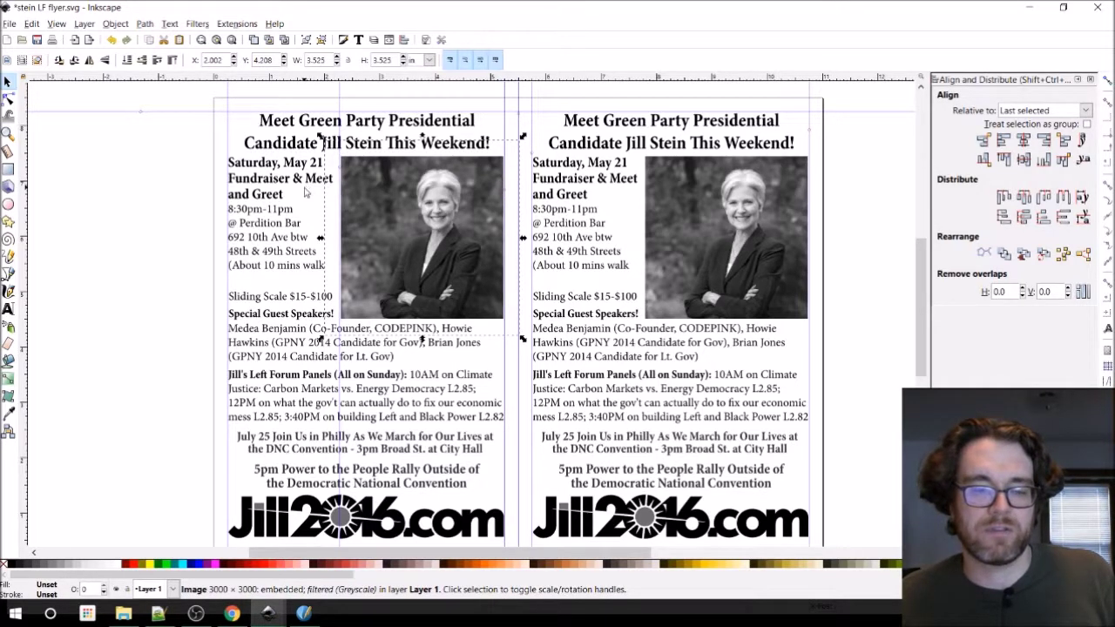
click(246, 169)
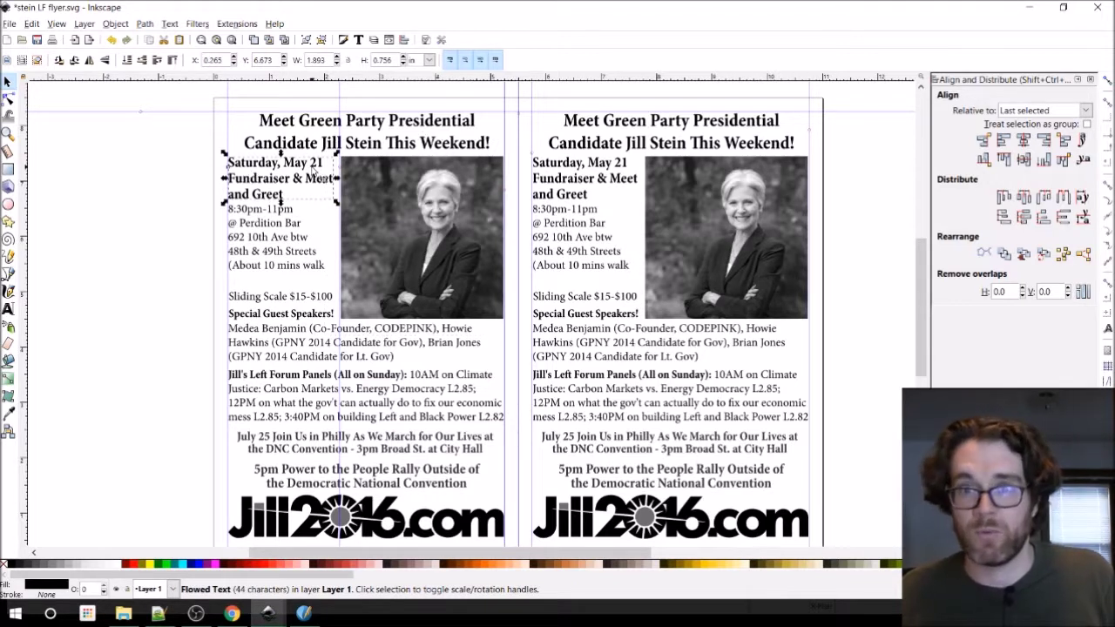
click(263, 156)
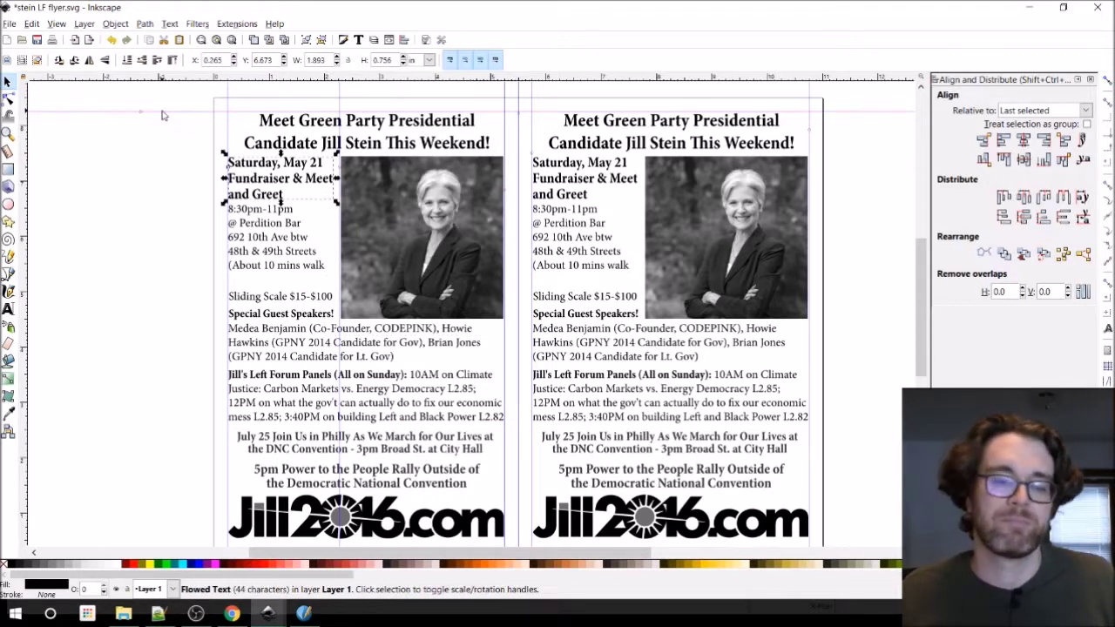
click(312, 148)
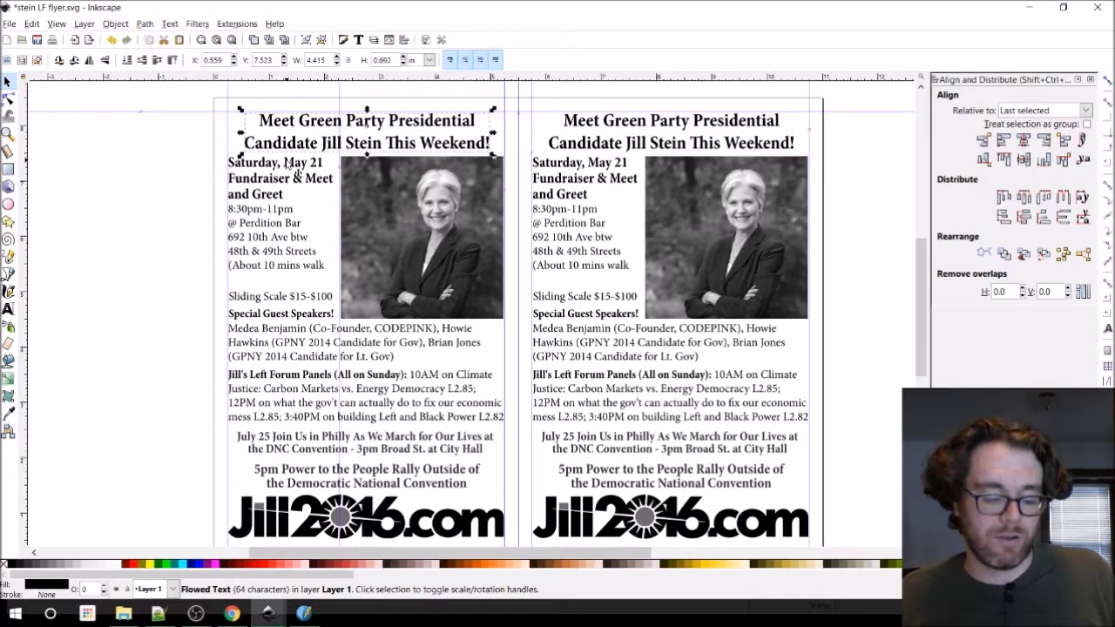
shift+click(287, 165)
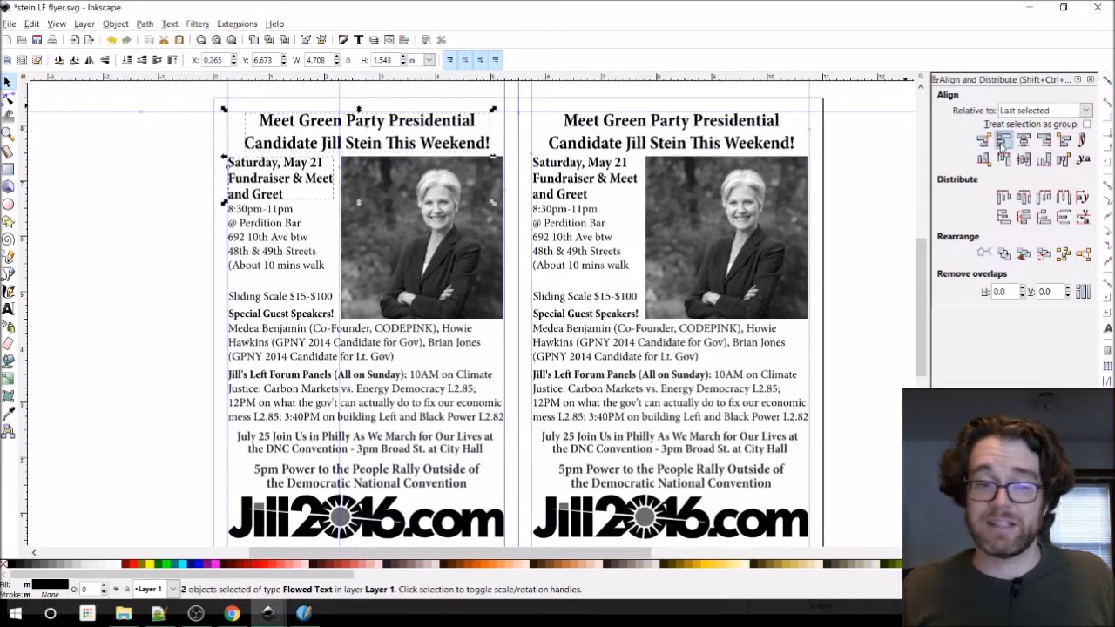
click(1001, 143)
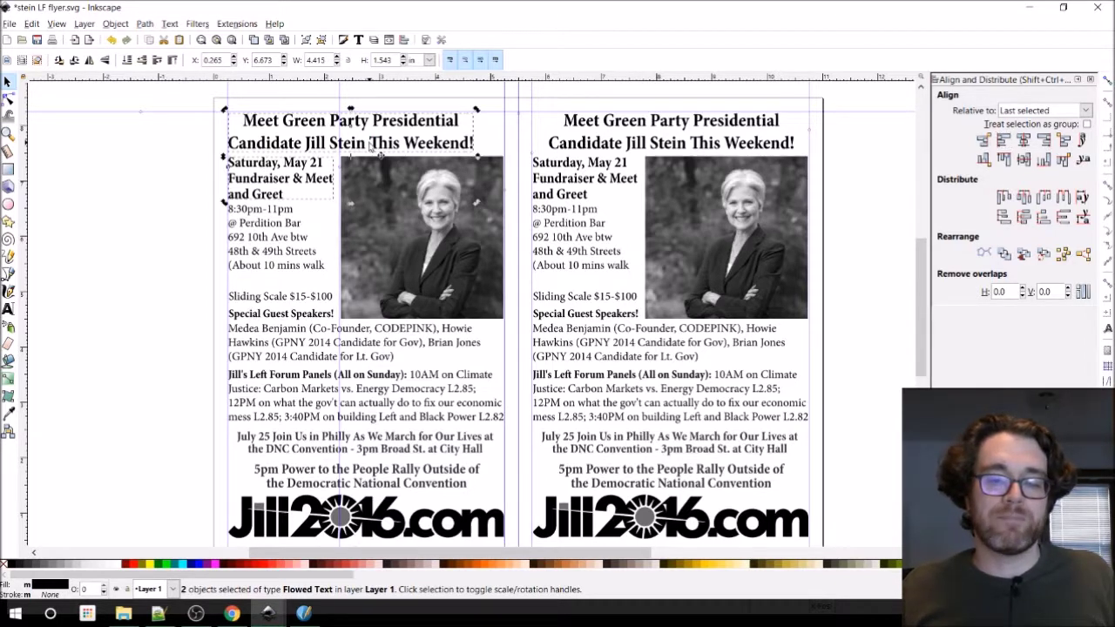
Centre the left headline on the vertical axis relative to the Page.
click(188, 136)
click(301, 152)
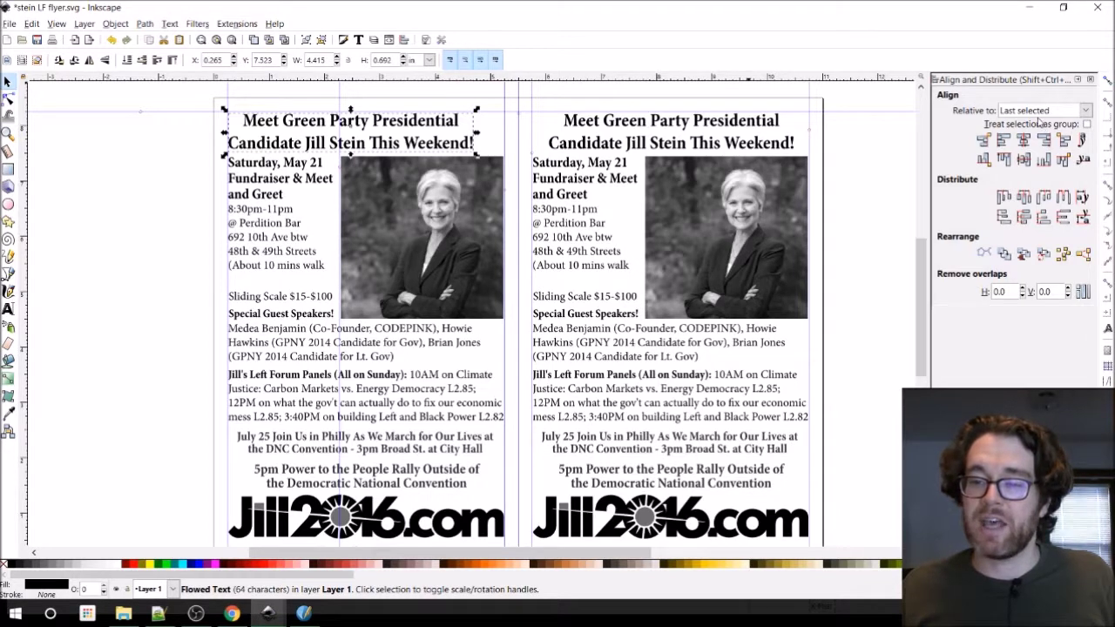
click(1085, 110)
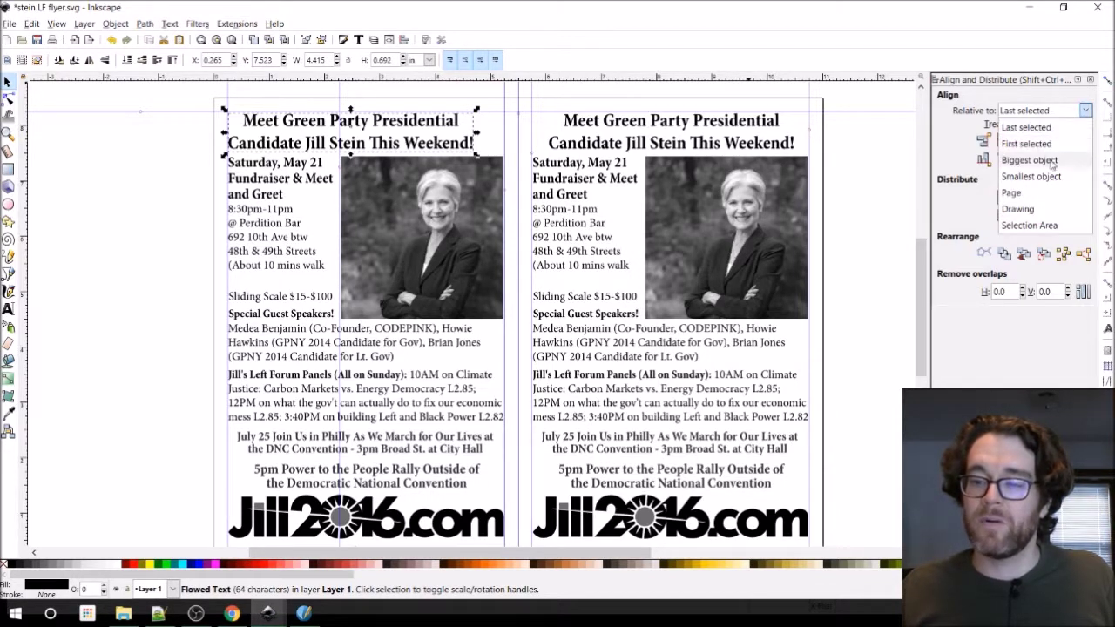
click(1044, 196)
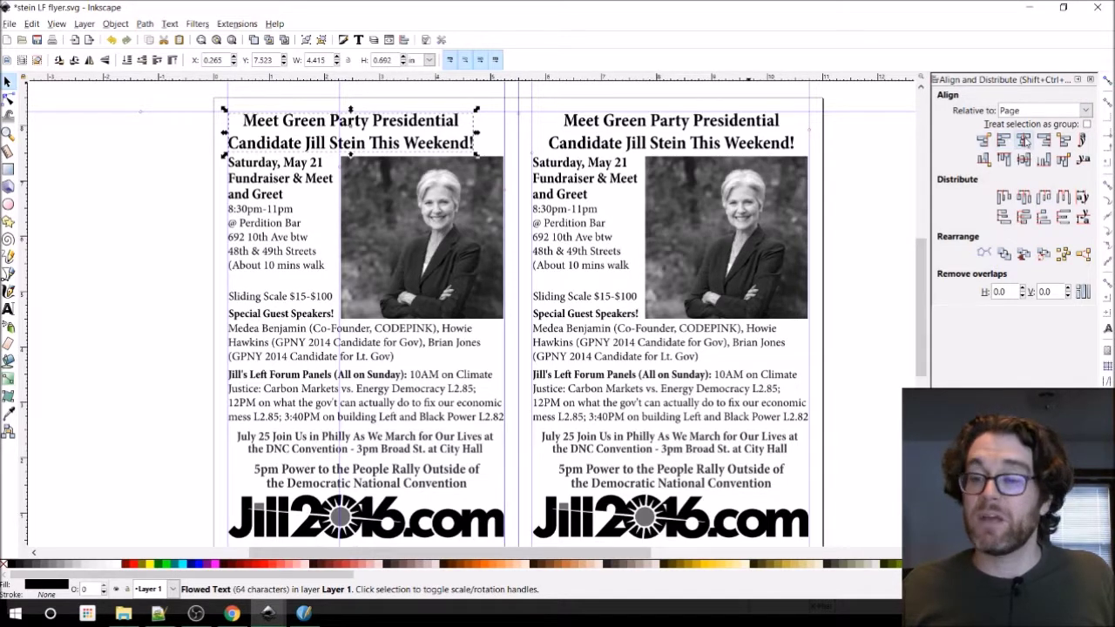
click(1023, 141)
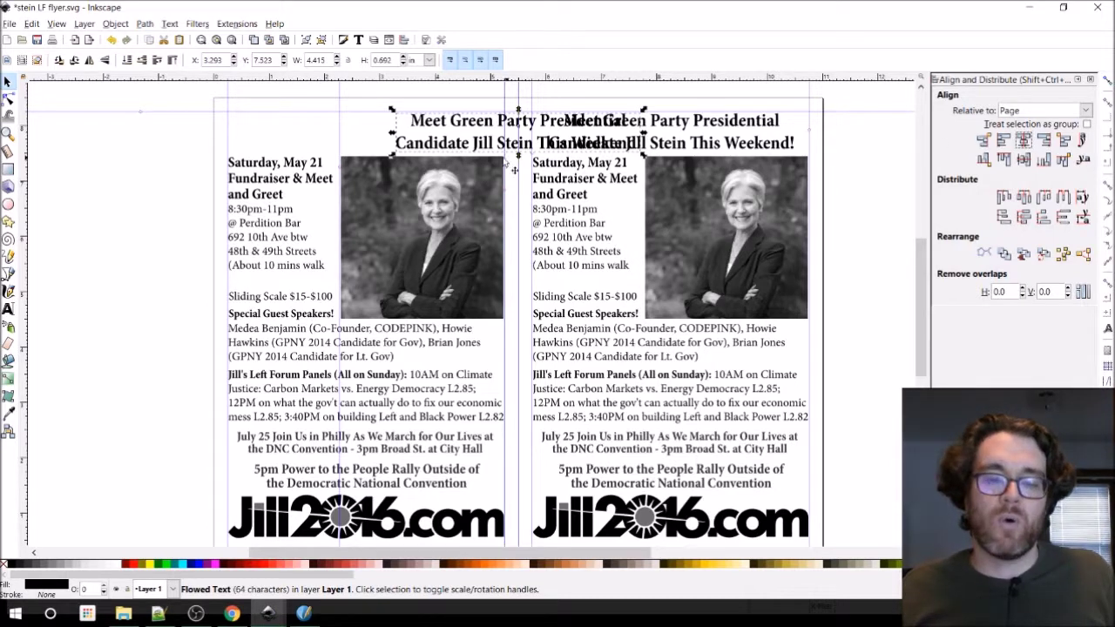
Deselect the headline and select the left Jill2016.com logo.
click(170, 160)
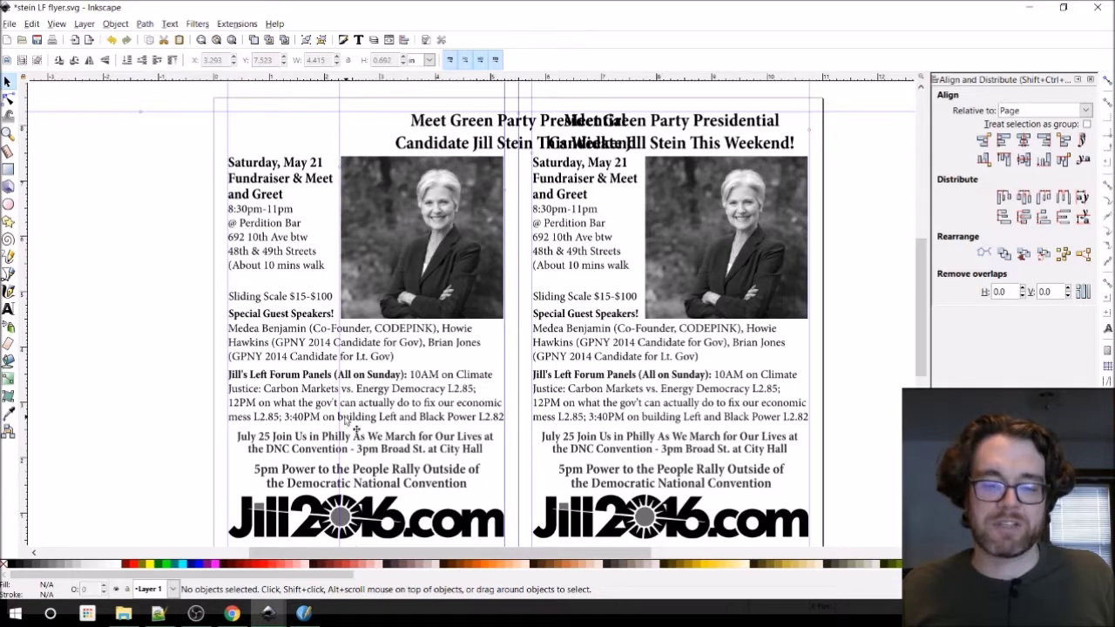
scroll(347, 421, down, 3)
scroll(338, 400, up, 1)
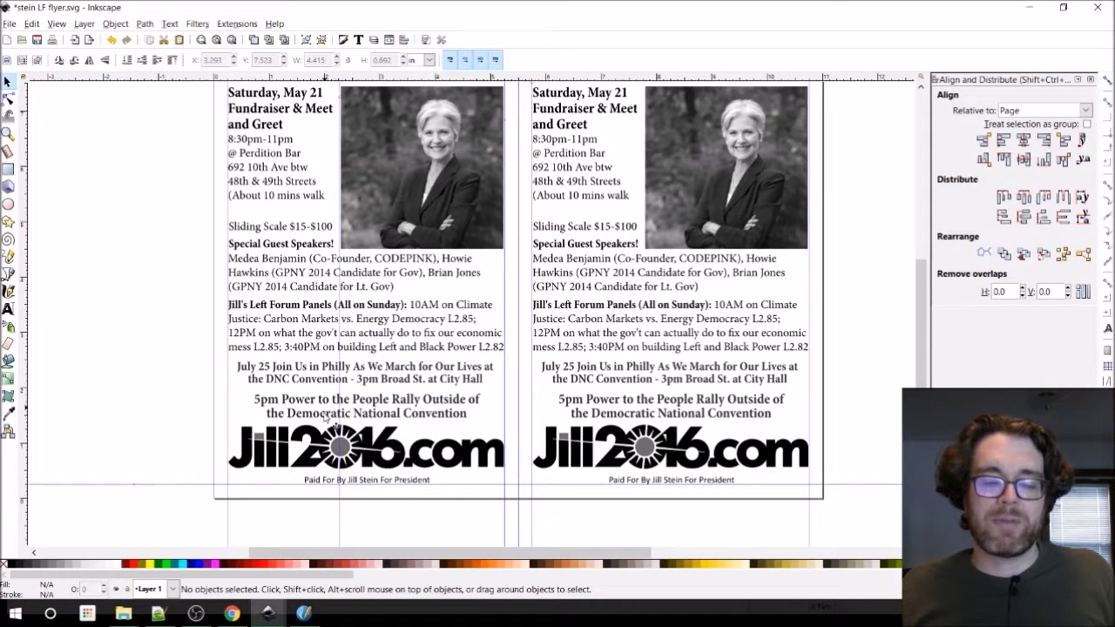
click(373, 450)
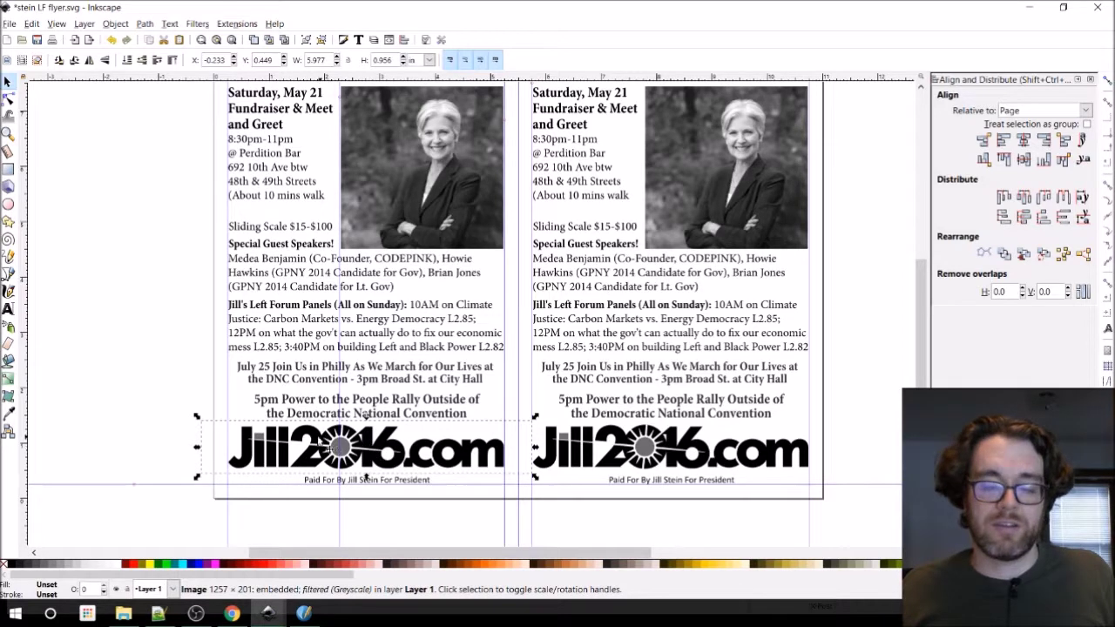
scroll(170, 411, up, 2)
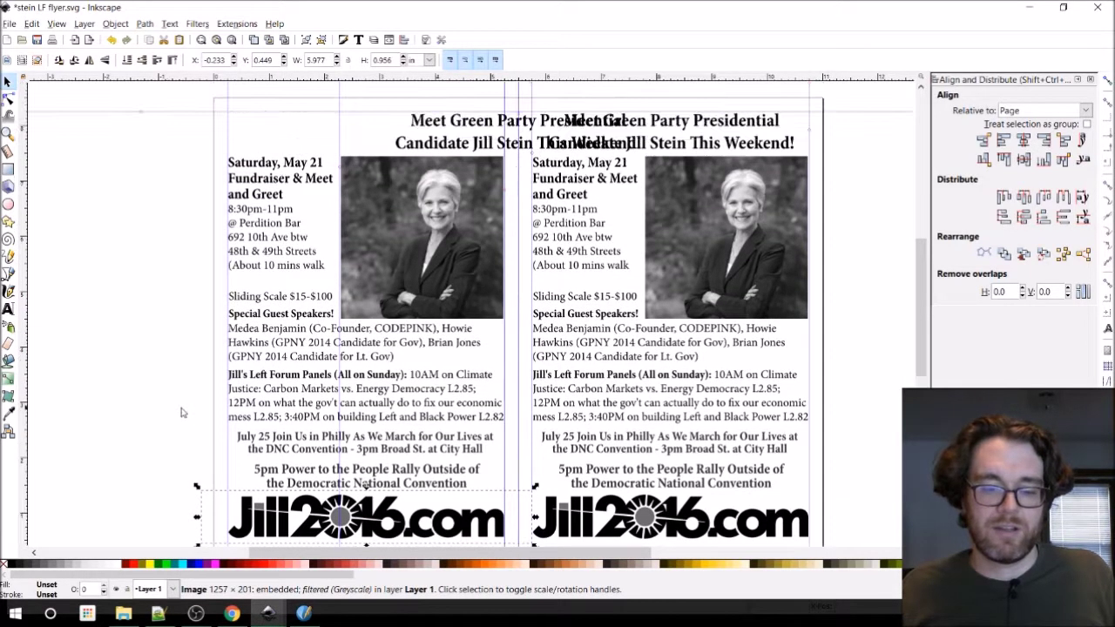
Select the left headline, then add the Left Forum Panels paragraph to the selection.
key(Escape)
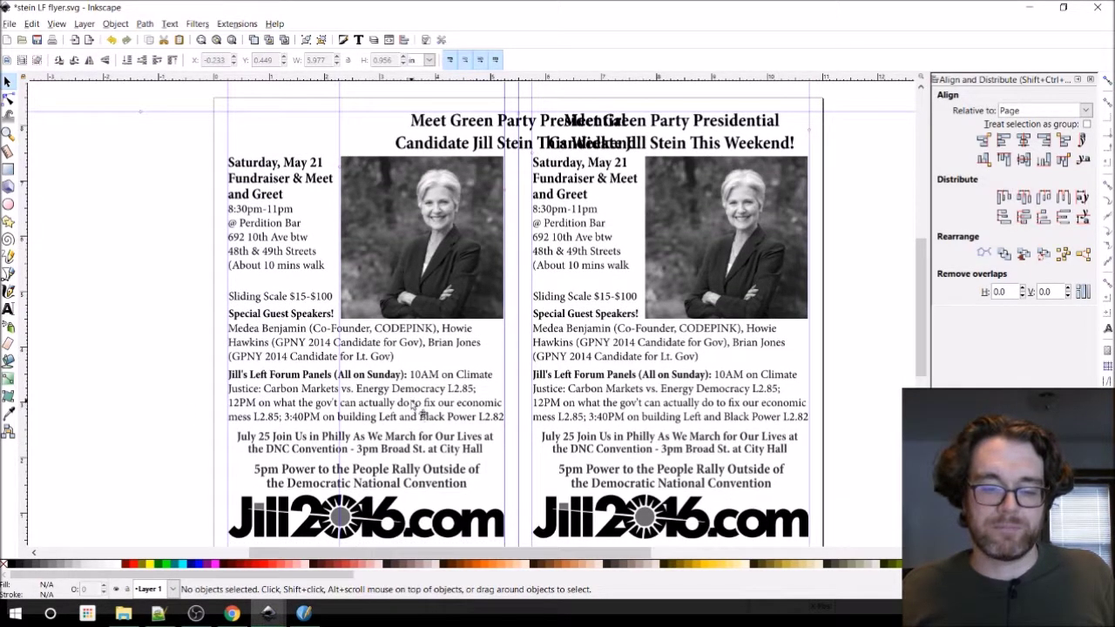
click(415, 406)
scroll(415, 406, up, 1)
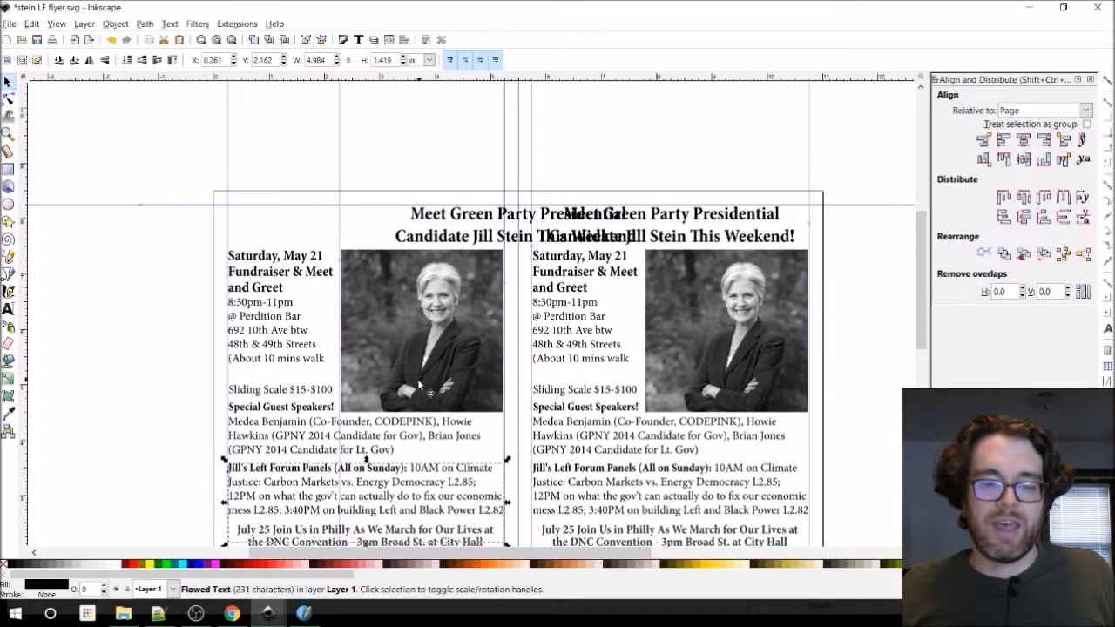
click(474, 152)
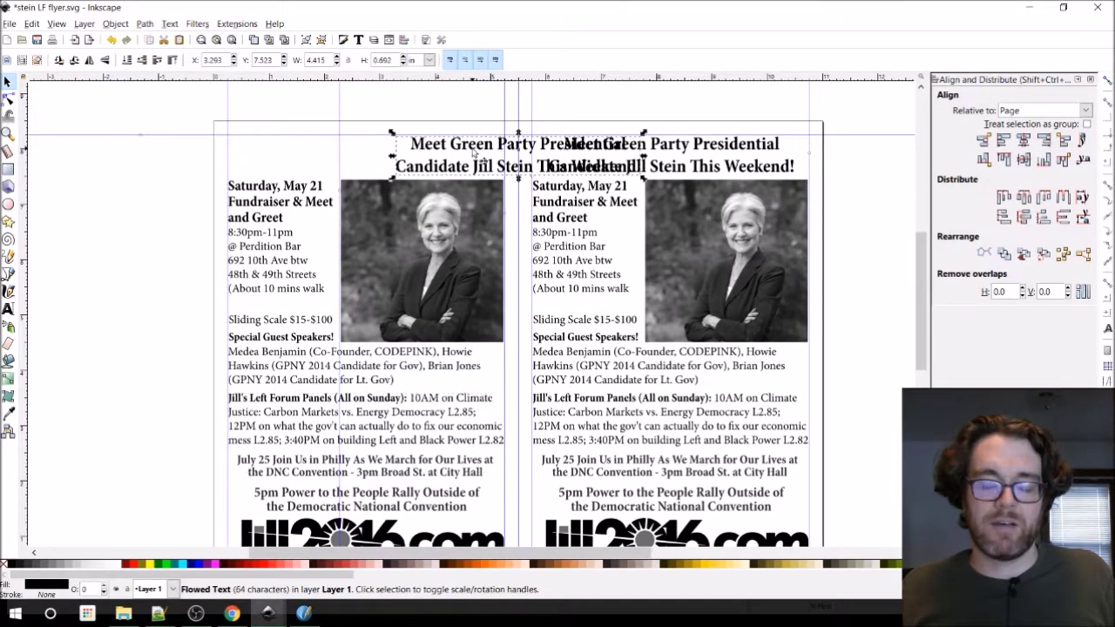
key(shift)
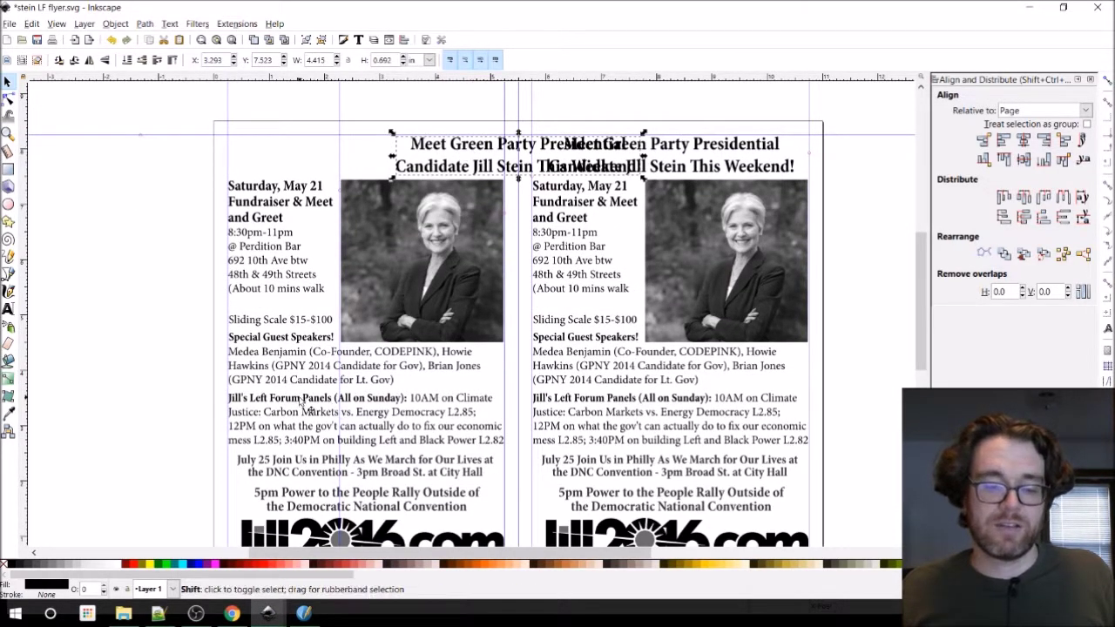
shift+click(301, 401)
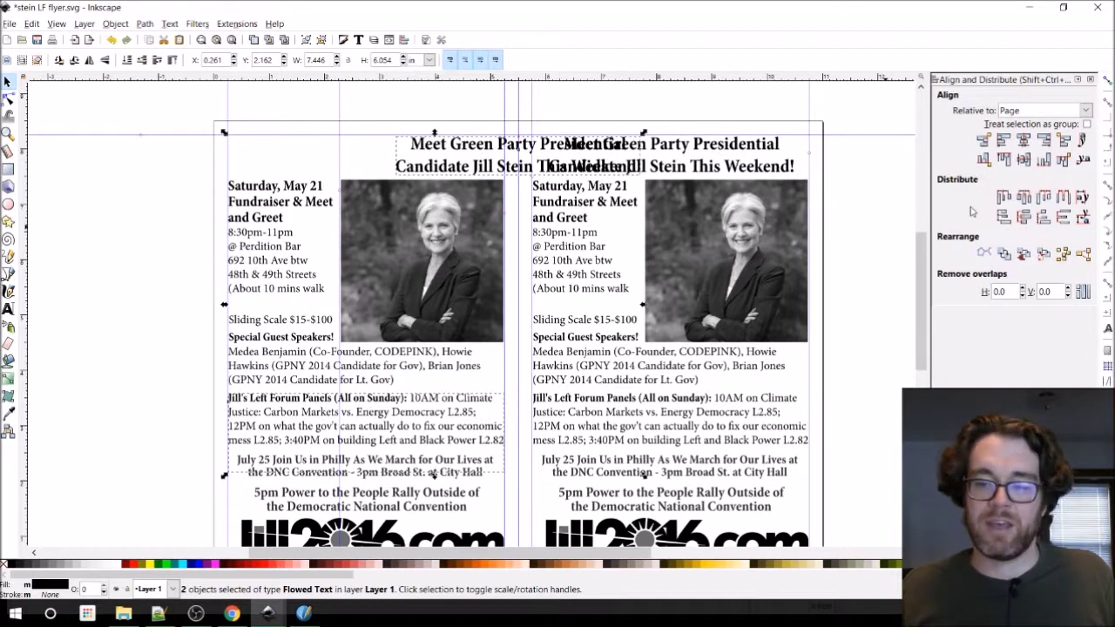
Centre the headline over the Left Forum Panels paragraph with Relative to: Last selected.
click(1066, 112)
click(1028, 127)
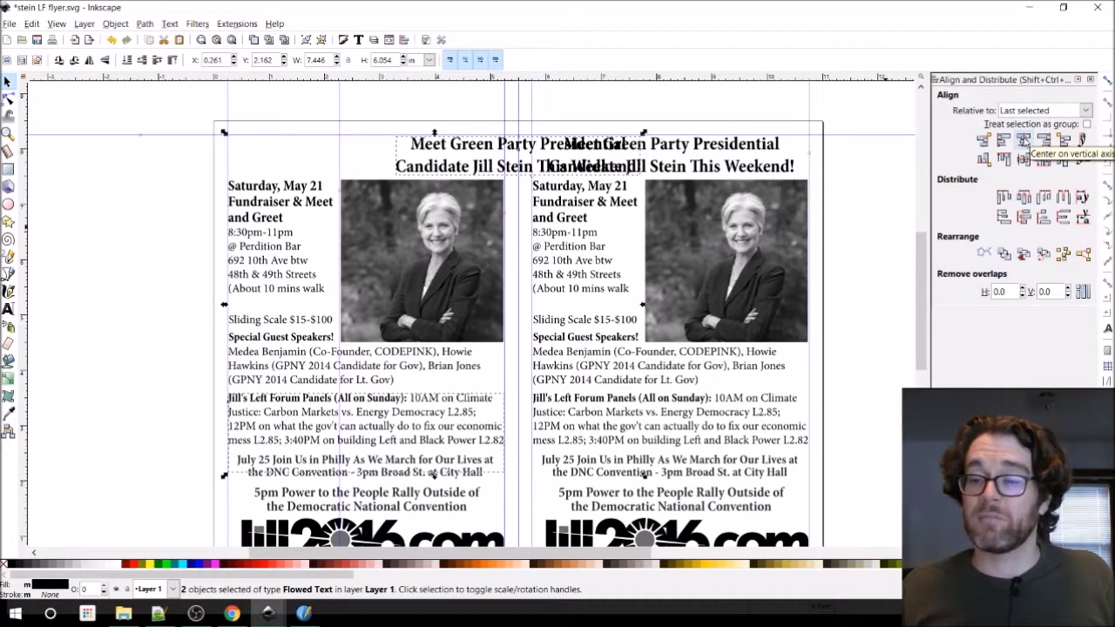
click(1023, 139)
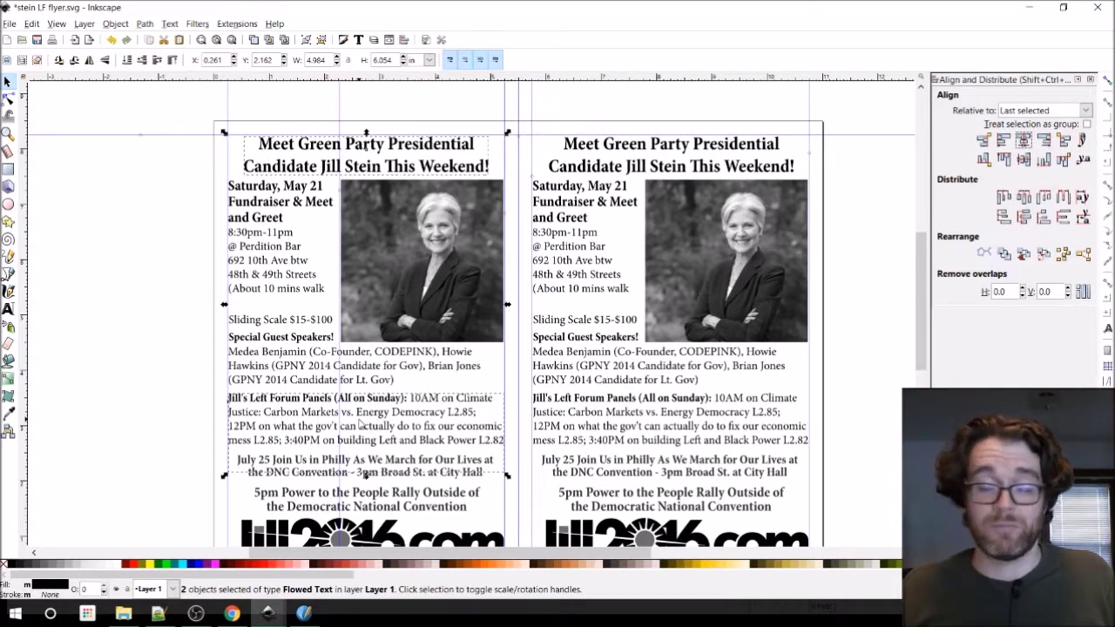
click(148, 392)
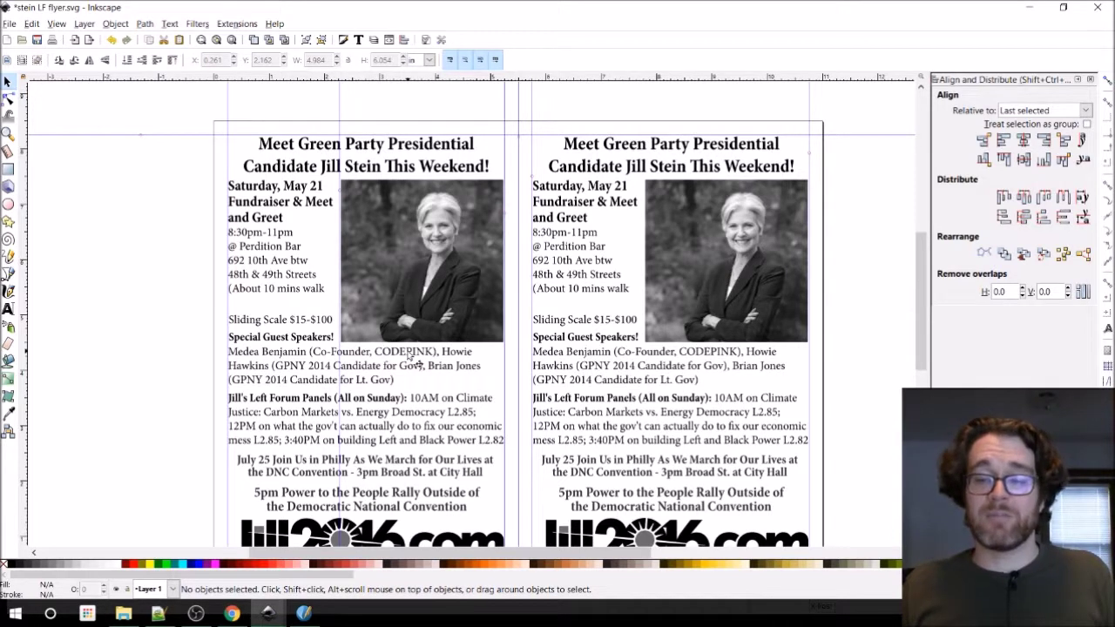
click(297, 174)
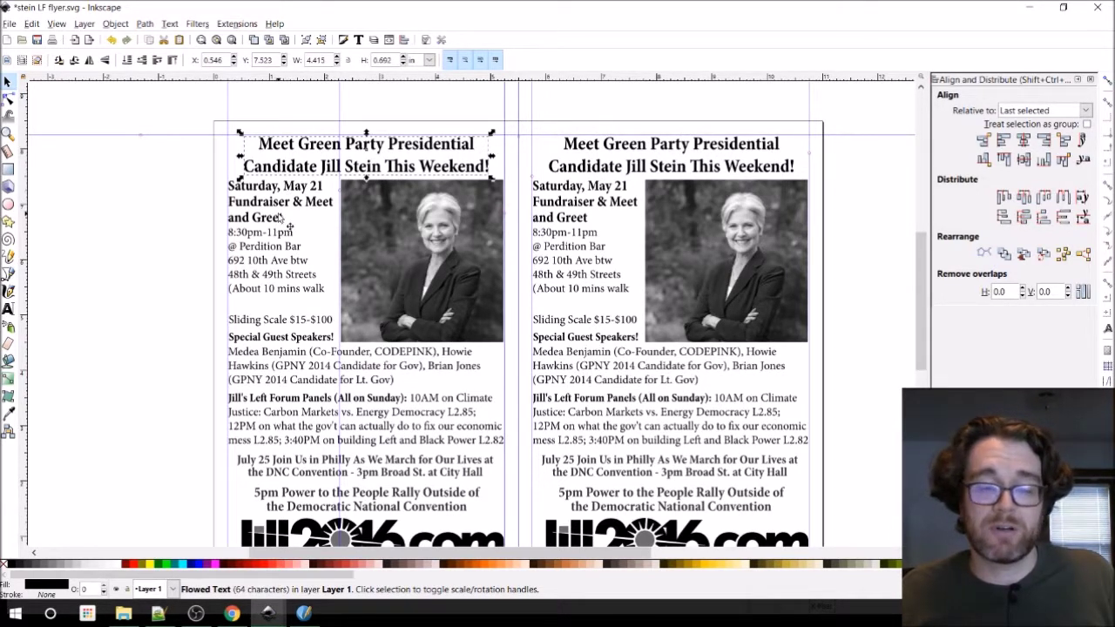
scroll(291, 278, down, 1)
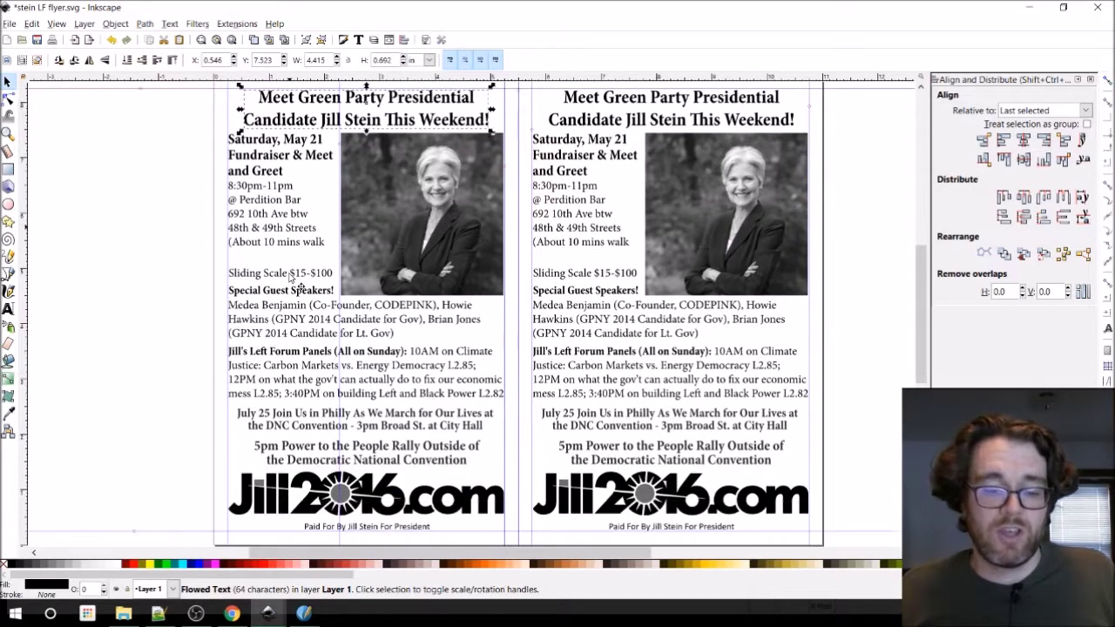
click(297, 343)
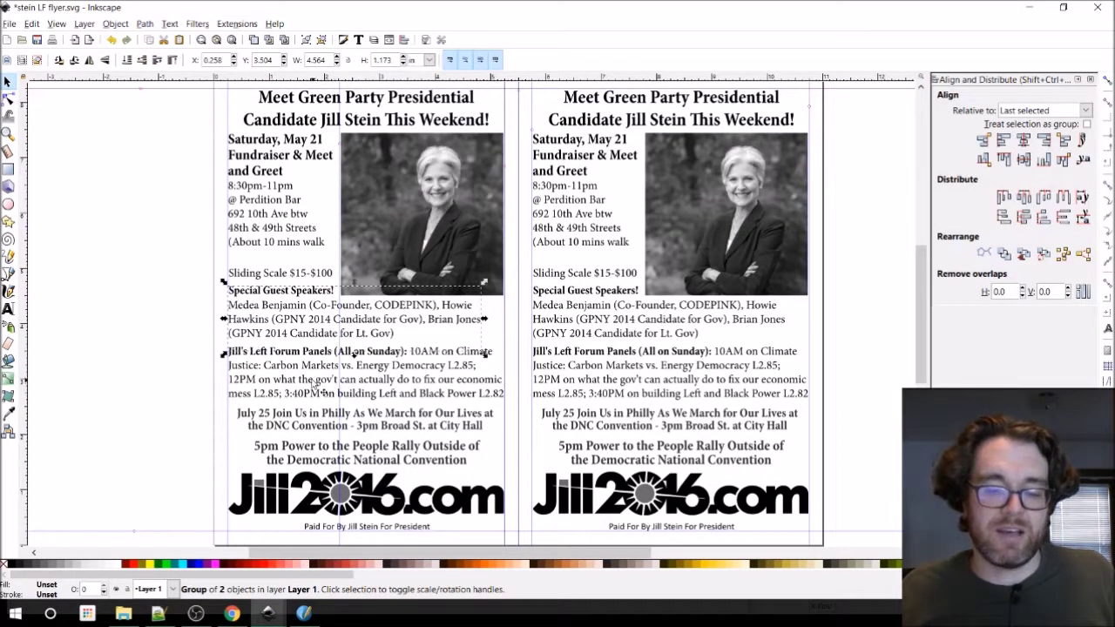
click(309, 451)
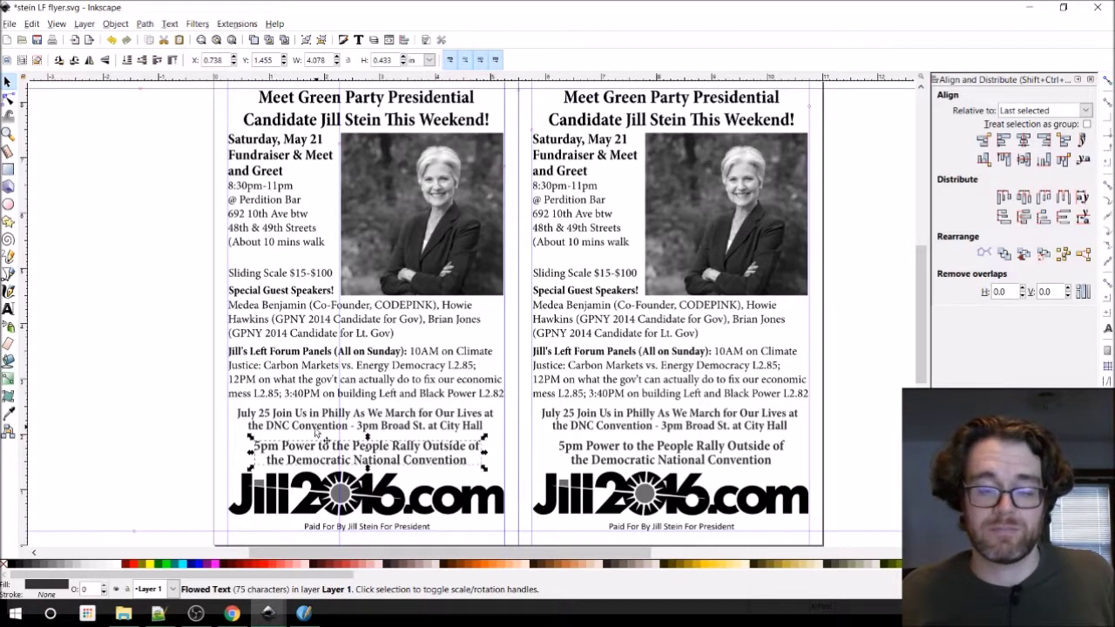
click(300, 489)
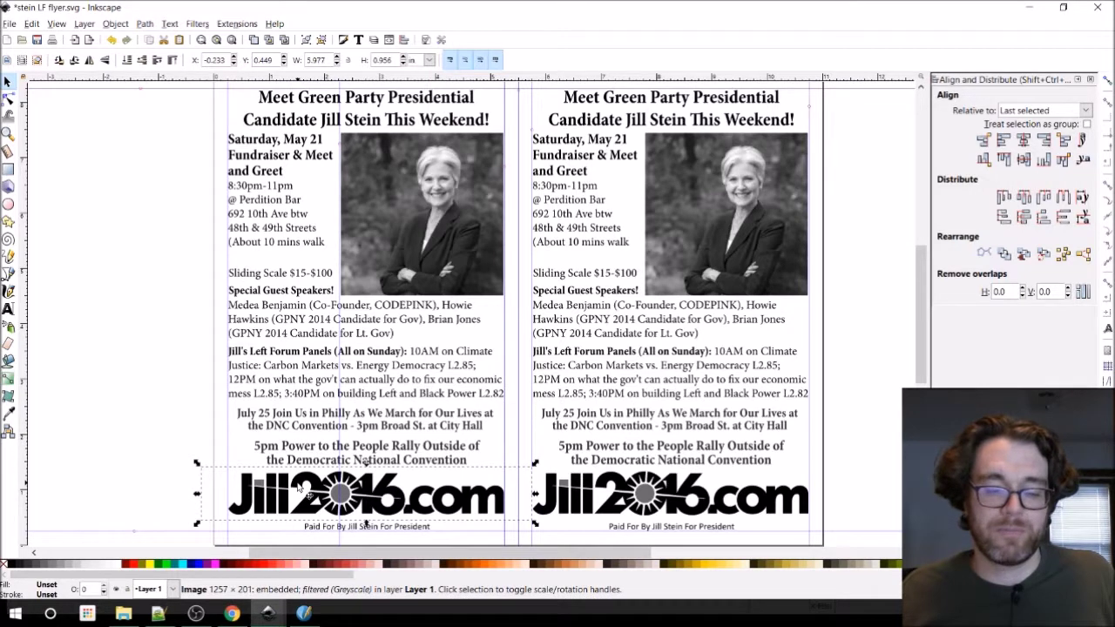
click(318, 458)
click(324, 437)
click(313, 449)
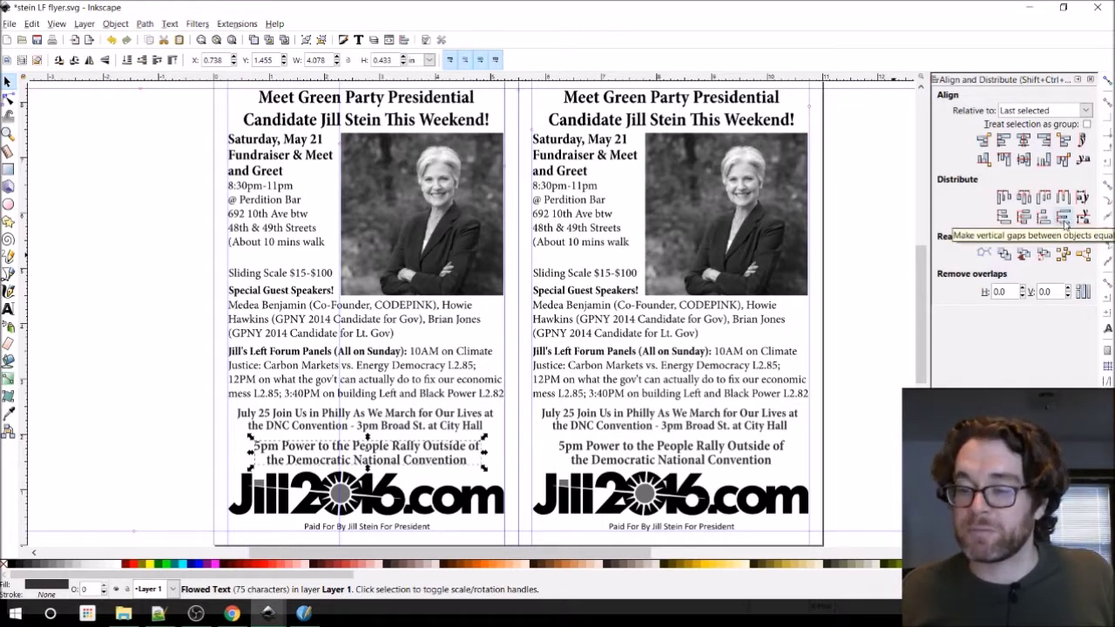
click(287, 336)
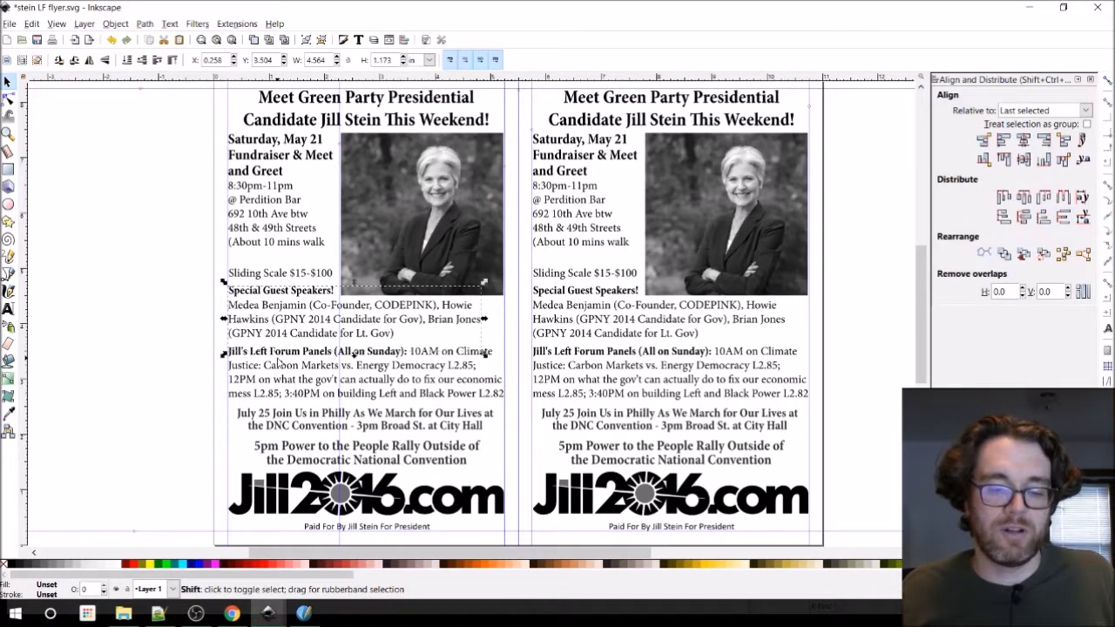
key(Escape)
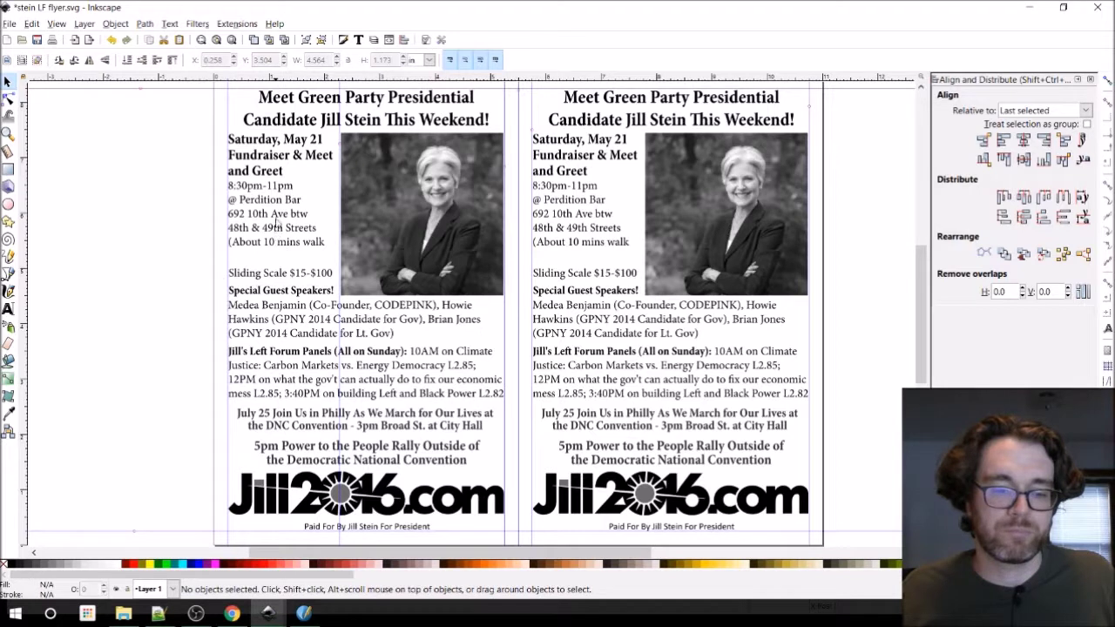
Equalize vertical gaps between the left flyer's title, Saturday, May 21 heading and event details.
click(269, 175)
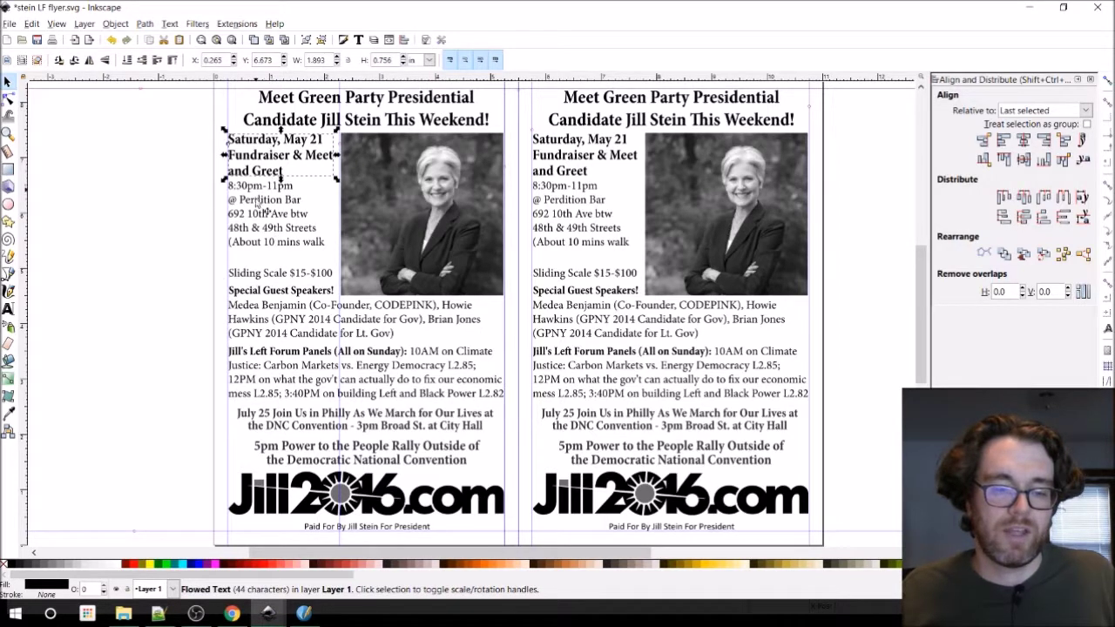
shift+click(266, 243)
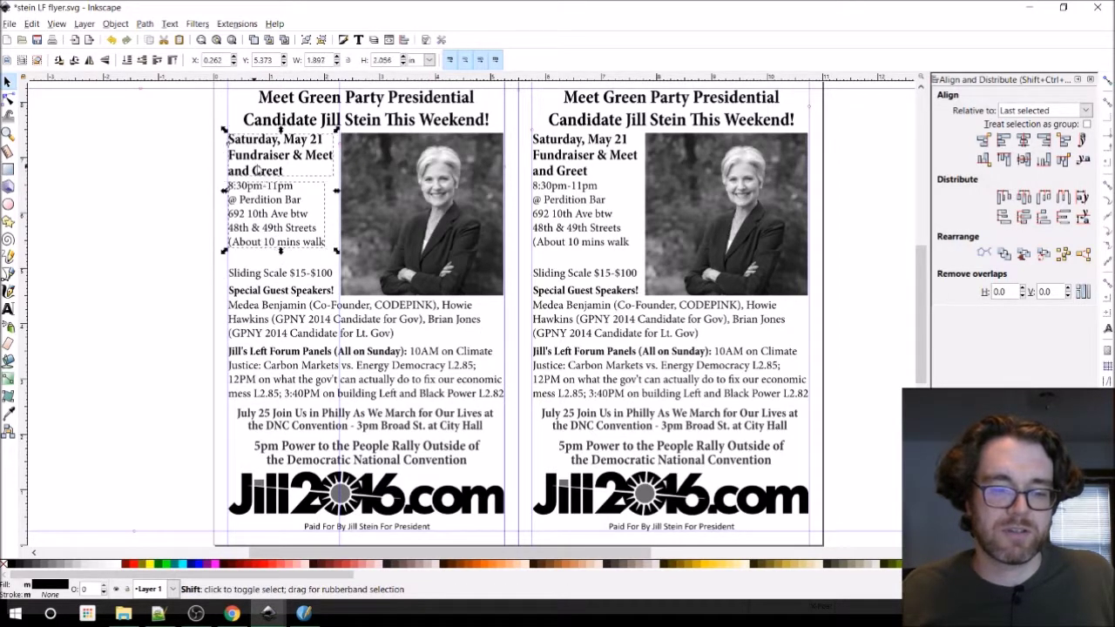
shift+click(270, 126)
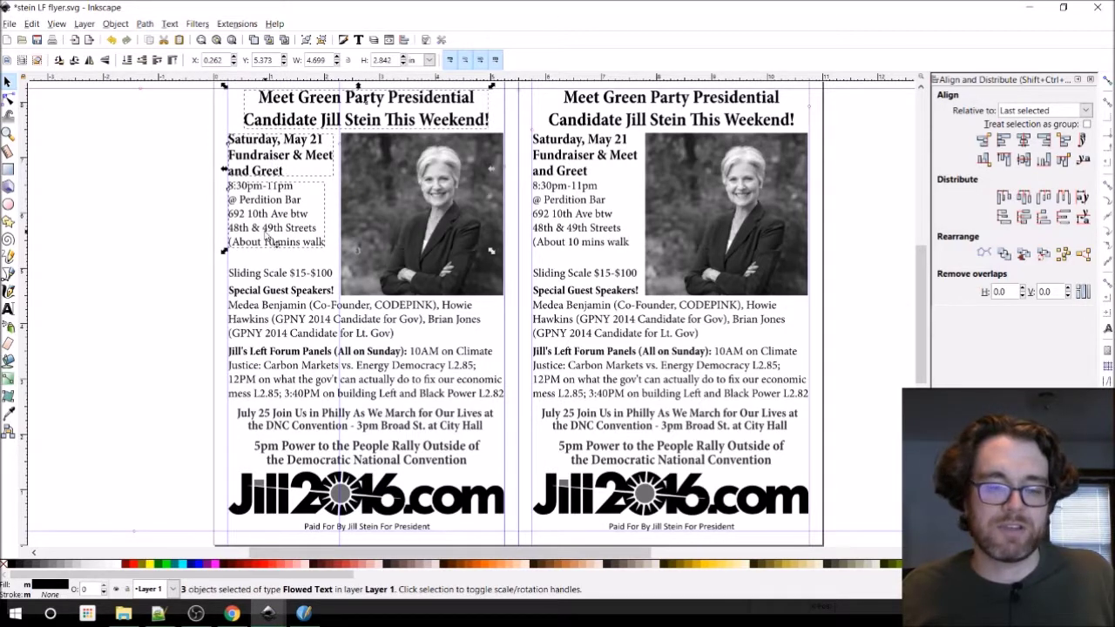
click(1064, 219)
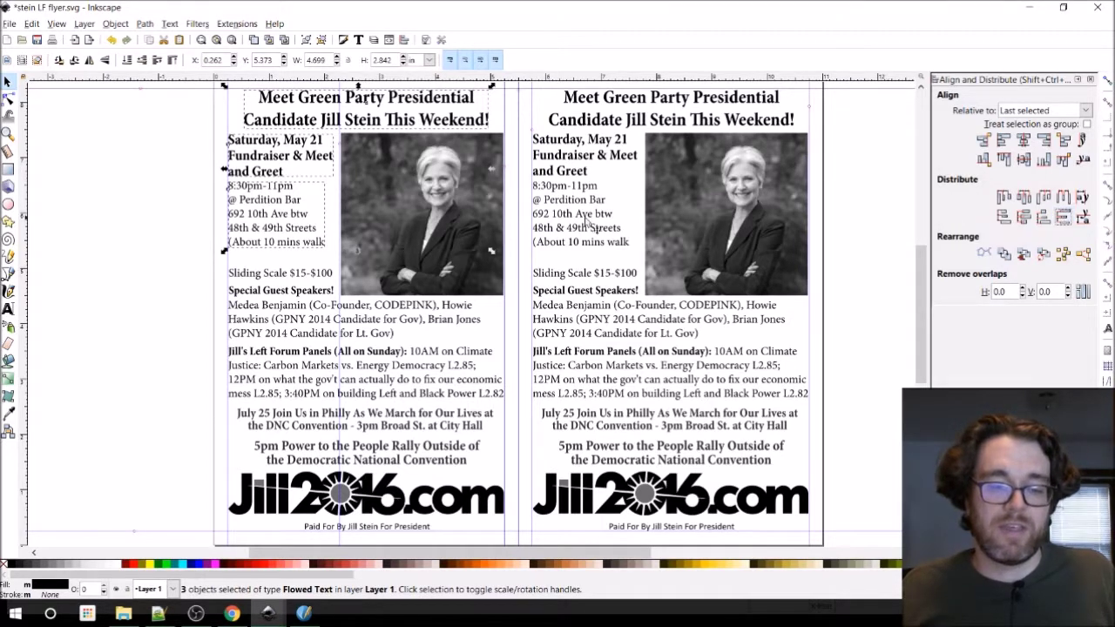
click(213, 214)
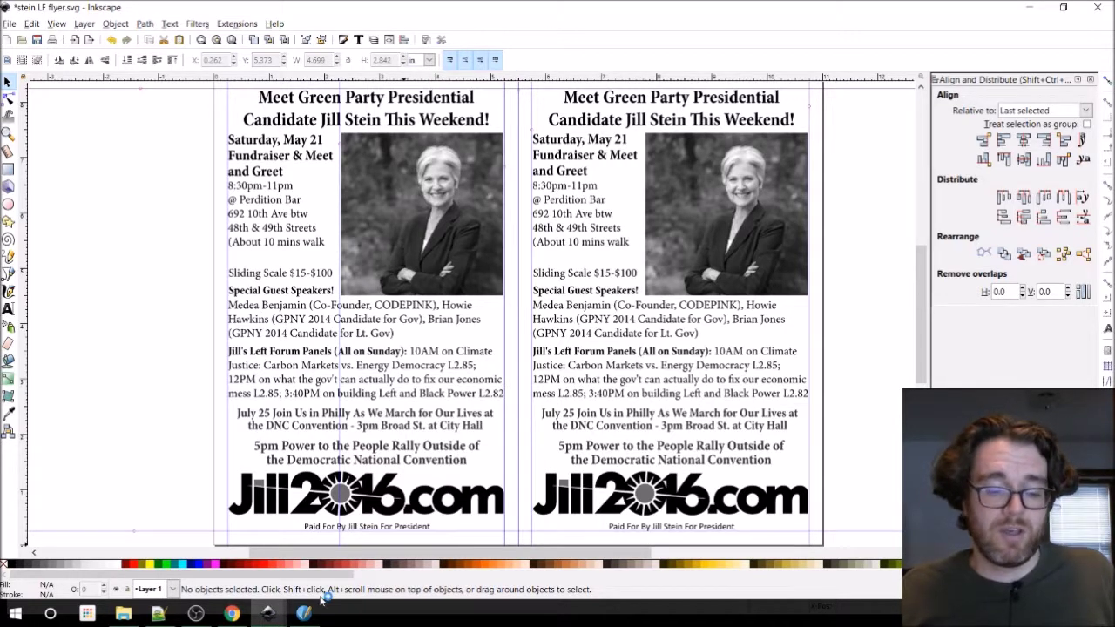
Briefly bring up OBS Studio, then return to the stein LF flyer document.
mouse_move(205, 617)
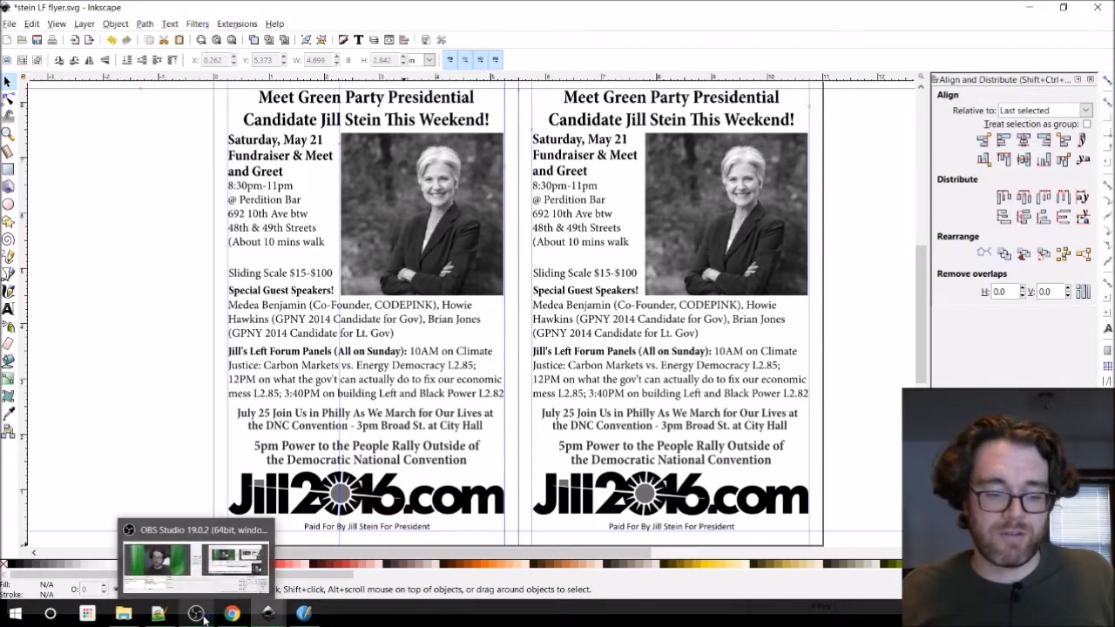
click(203, 616)
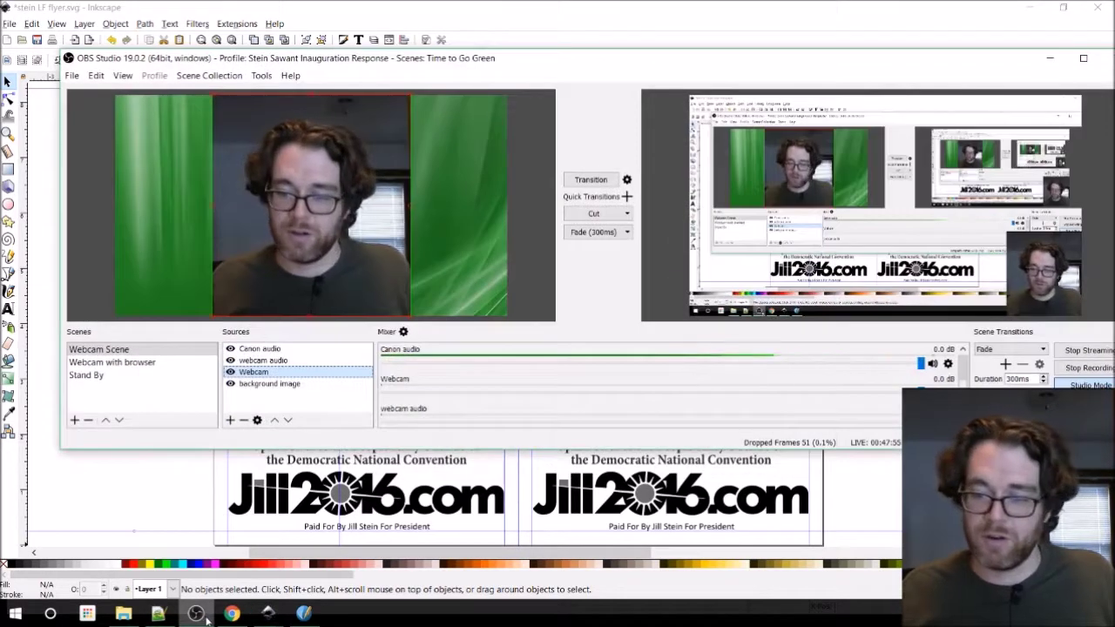
click(206, 617)
mouse_move(268, 613)
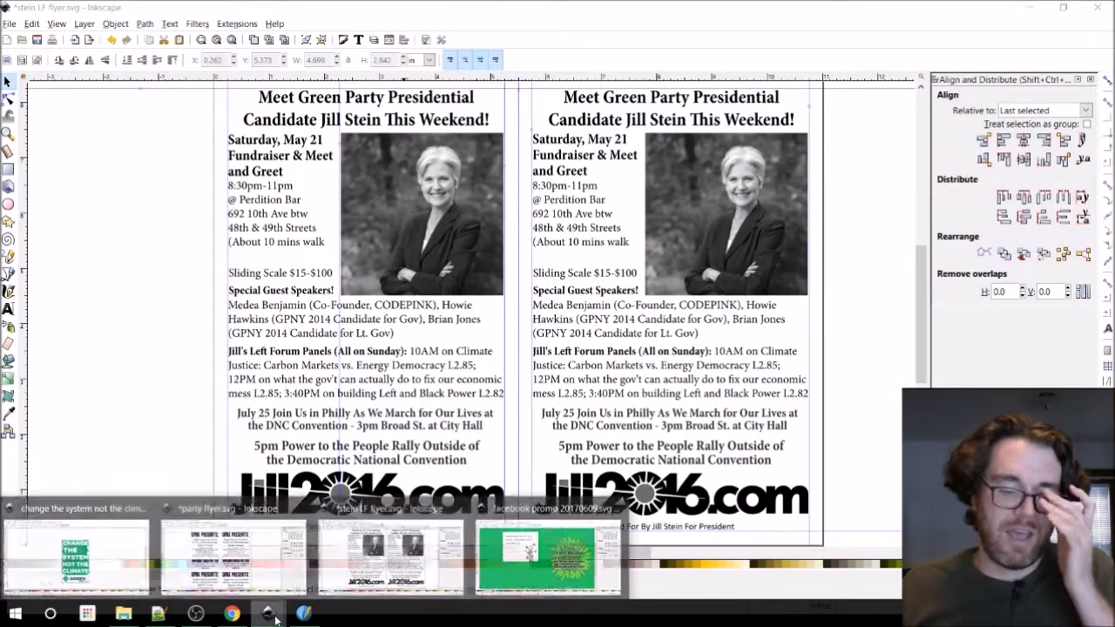
click(405, 570)
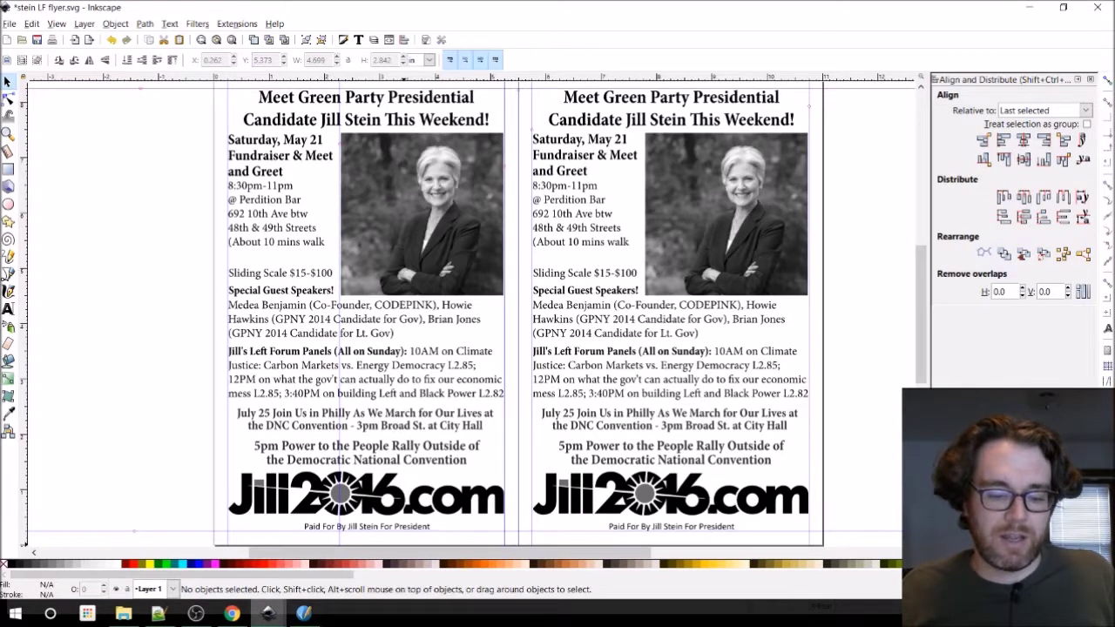
Switch to Chrome and scroll through the Scribus installation FAQ.
click(228, 614)
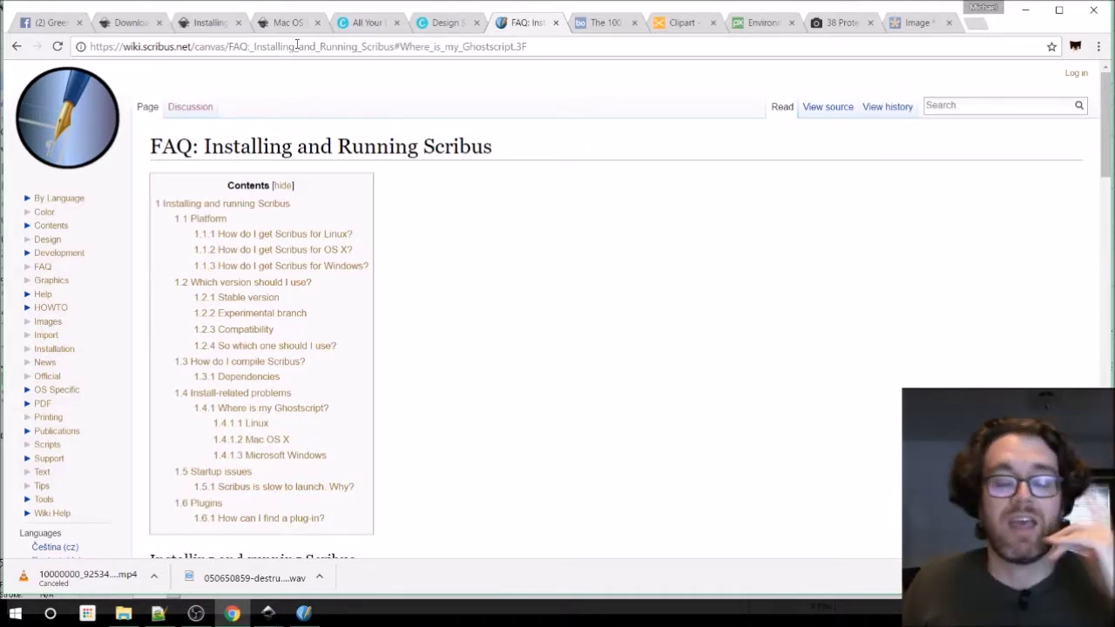
scroll(583, 364, down, 6)
scroll(583, 363, up, 1)
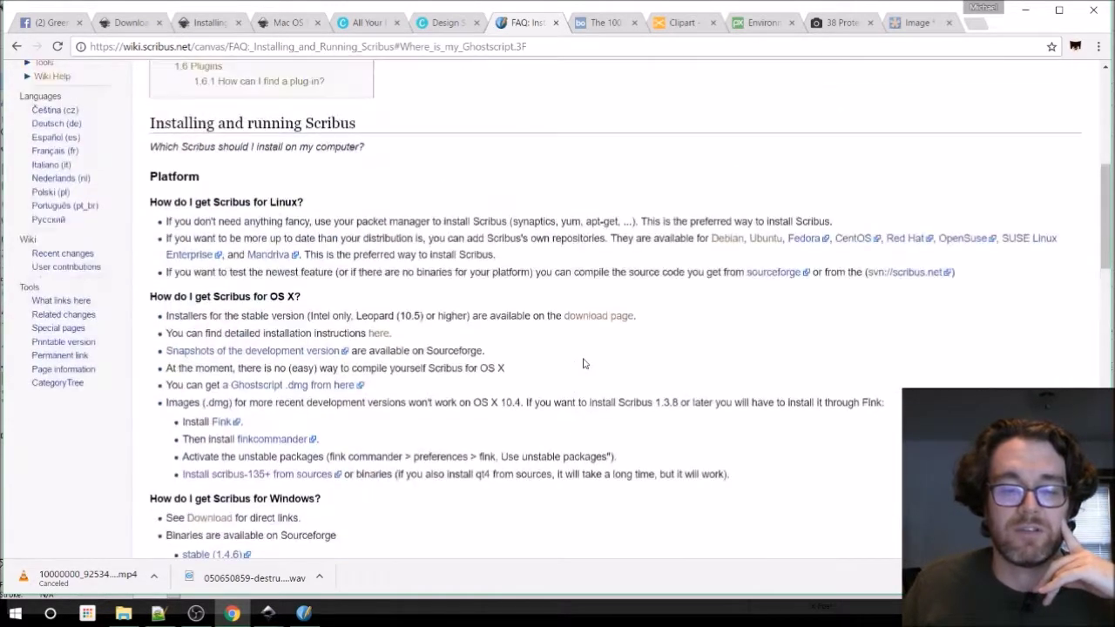
scroll(583, 363, down, 2)
scroll(584, 363, up, 1)
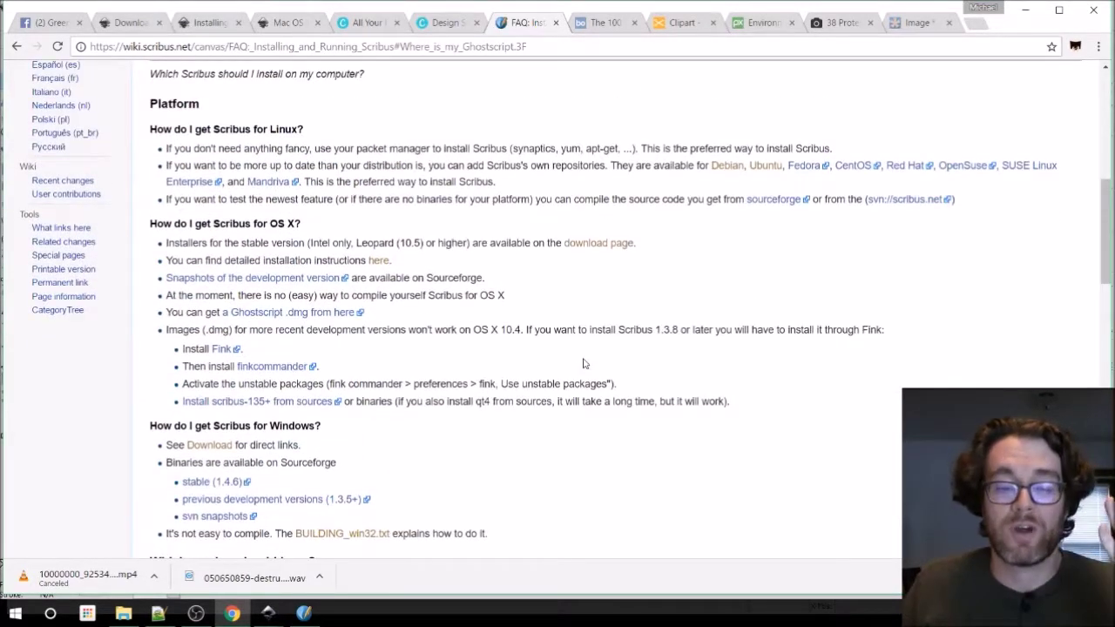
scroll(584, 363, up, 2)
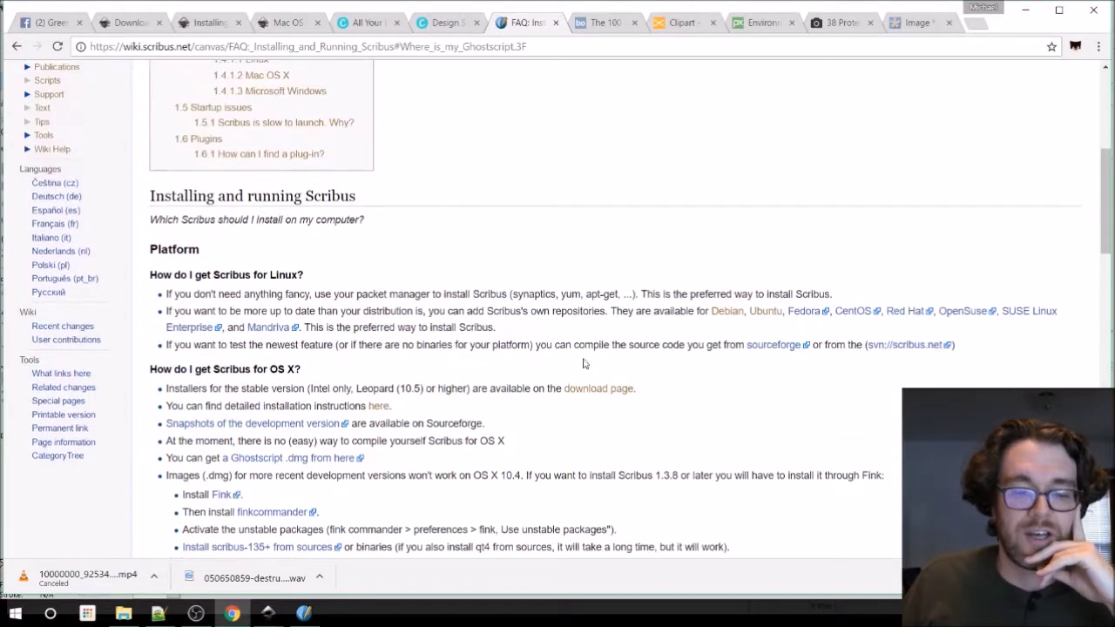
scroll(388, 401, down, 3)
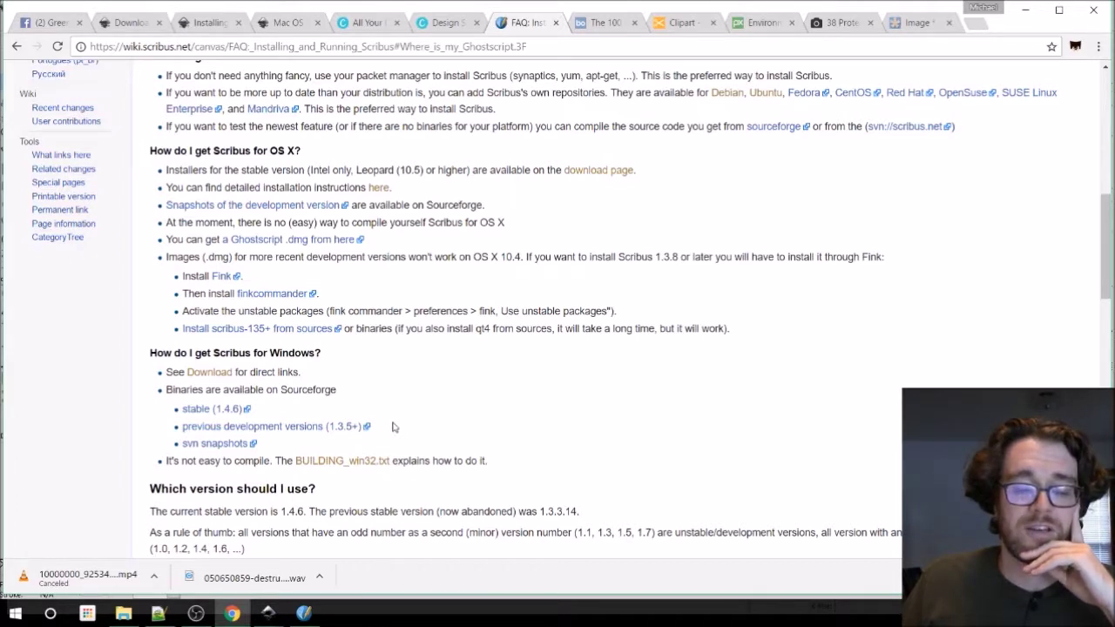
scroll(392, 427, up, 10)
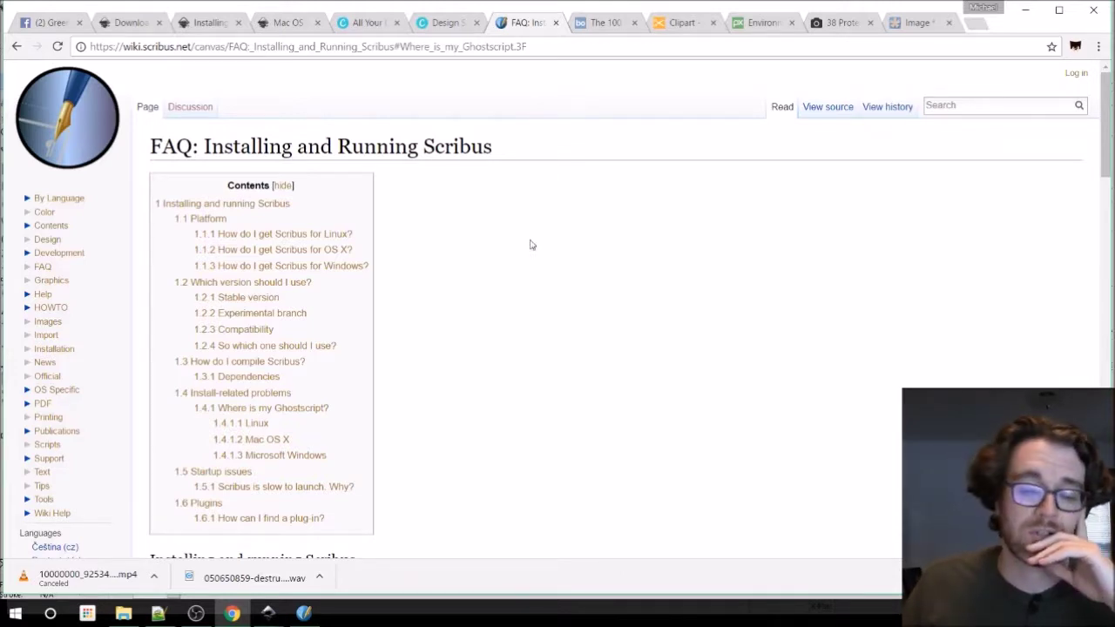
scroll(530, 240, down, 5)
scroll(526, 264, down, 3)
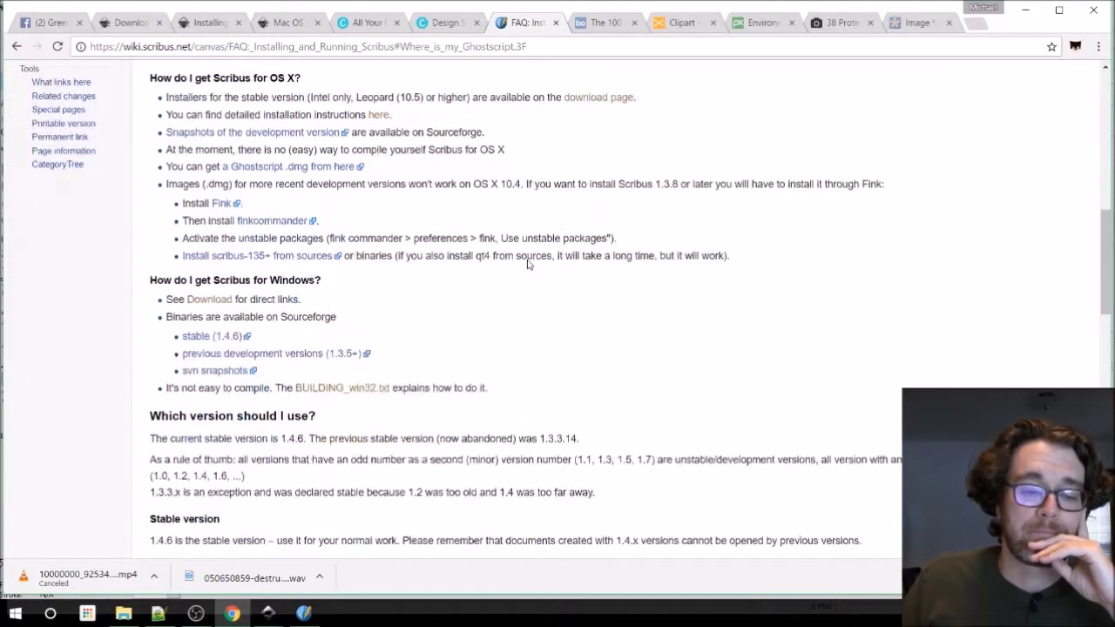
scroll(526, 259, up, 2)
scroll(527, 264, up, 1)
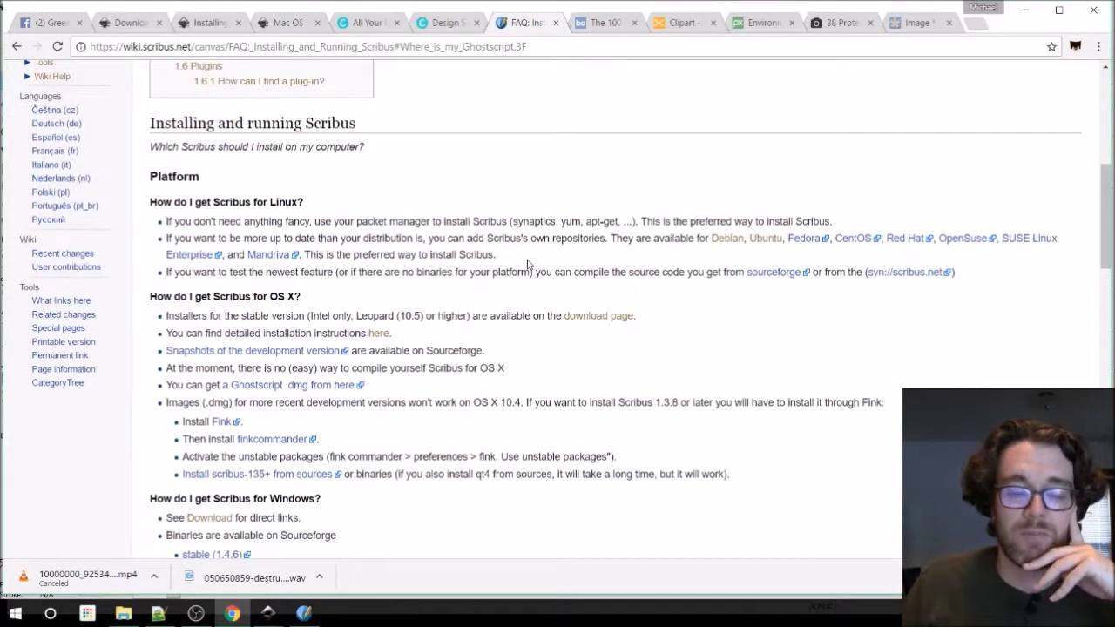
scroll(453, 160, down, 7)
scroll(415, 248, down, 4)
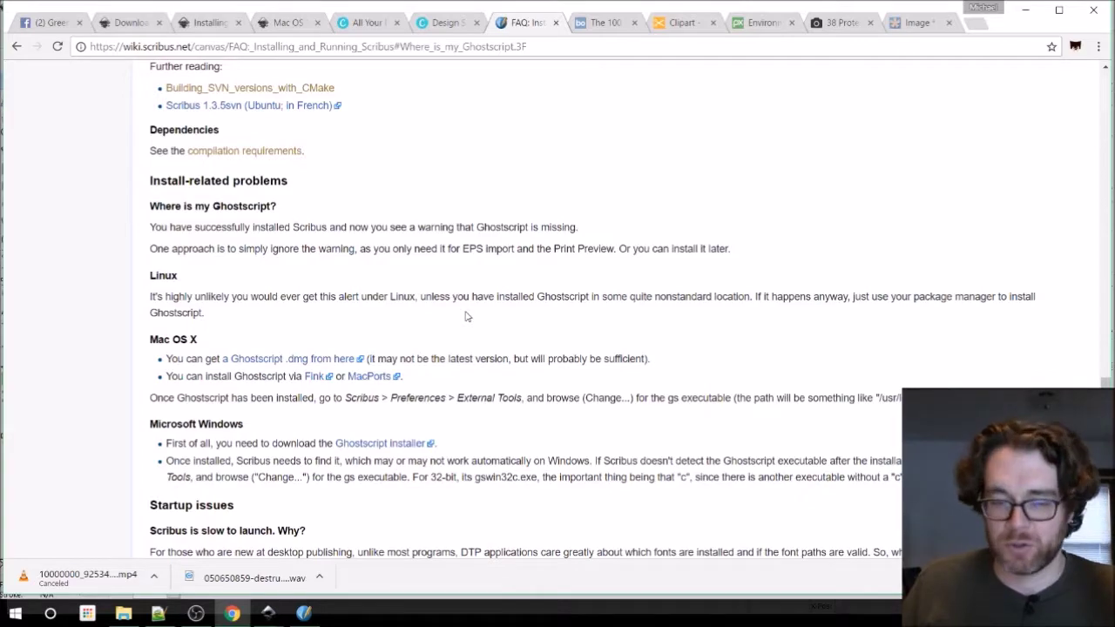
scroll(466, 316, up, 20)
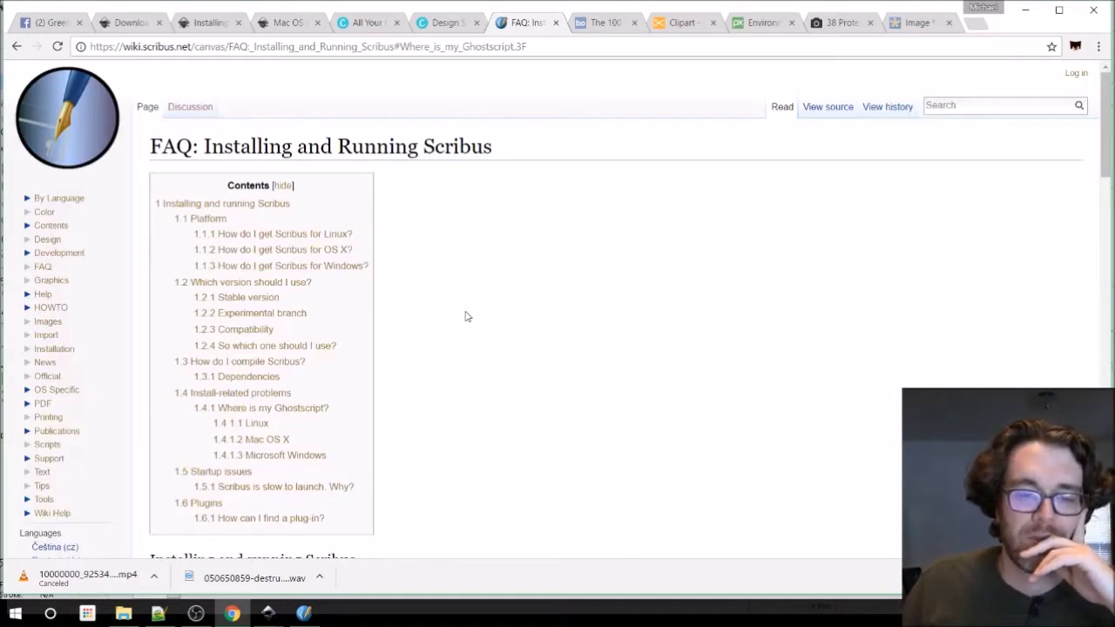
scroll(470, 309, down, 7)
scroll(473, 306, up, 2)
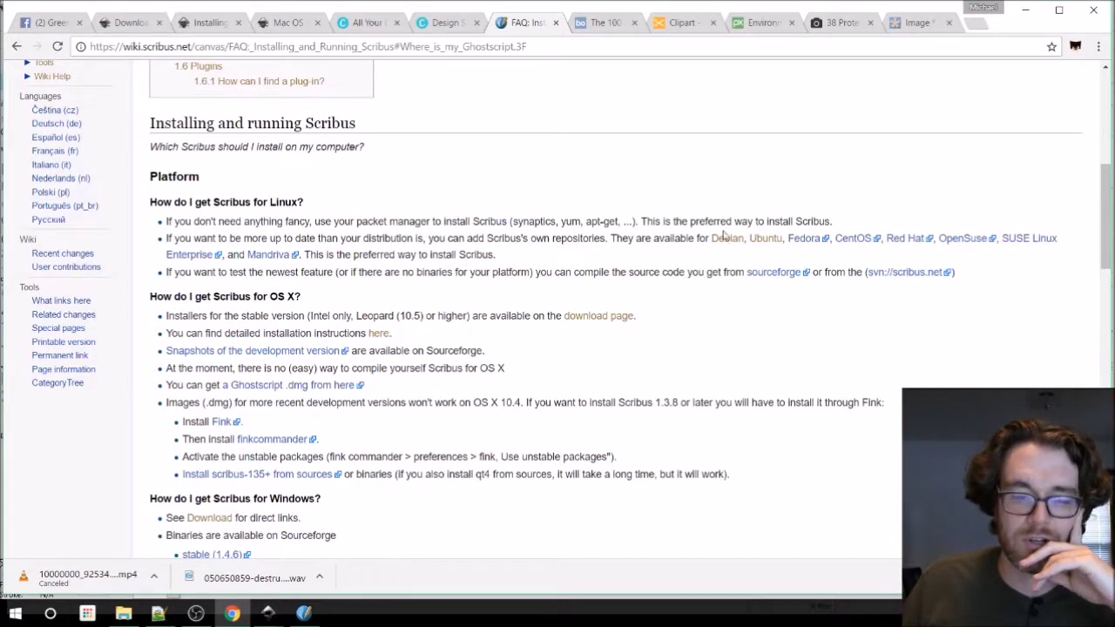
scroll(409, 205, up, 5)
scroll(386, 197, down, 1)
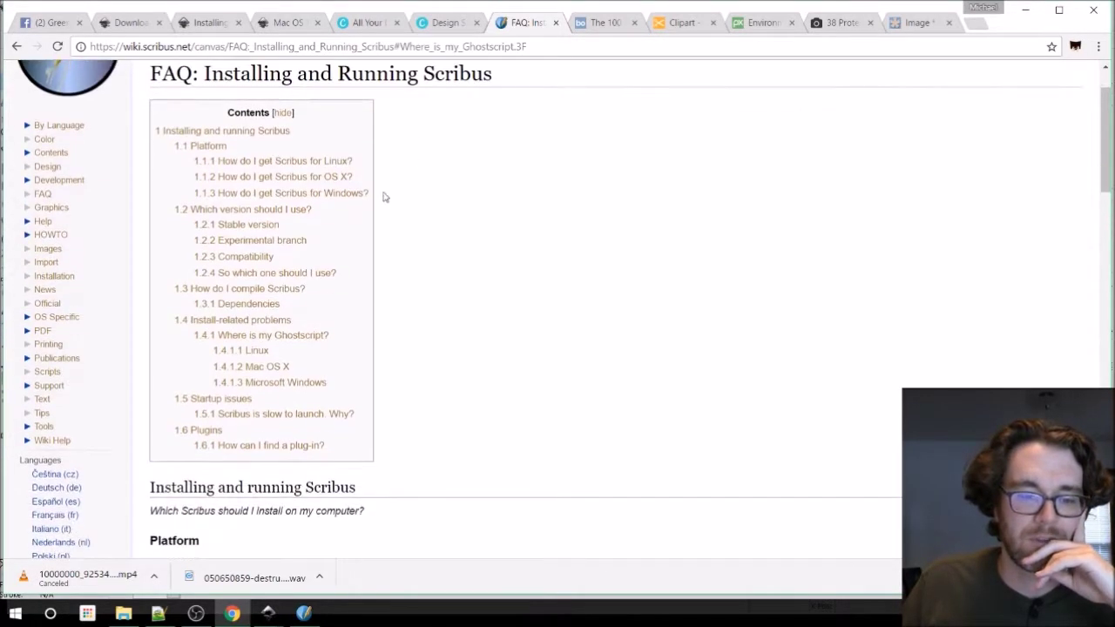
Jump to the Windows install section and open the stable 1.4.6 link in a new tab.
click(290, 193)
middle_click(218, 128)
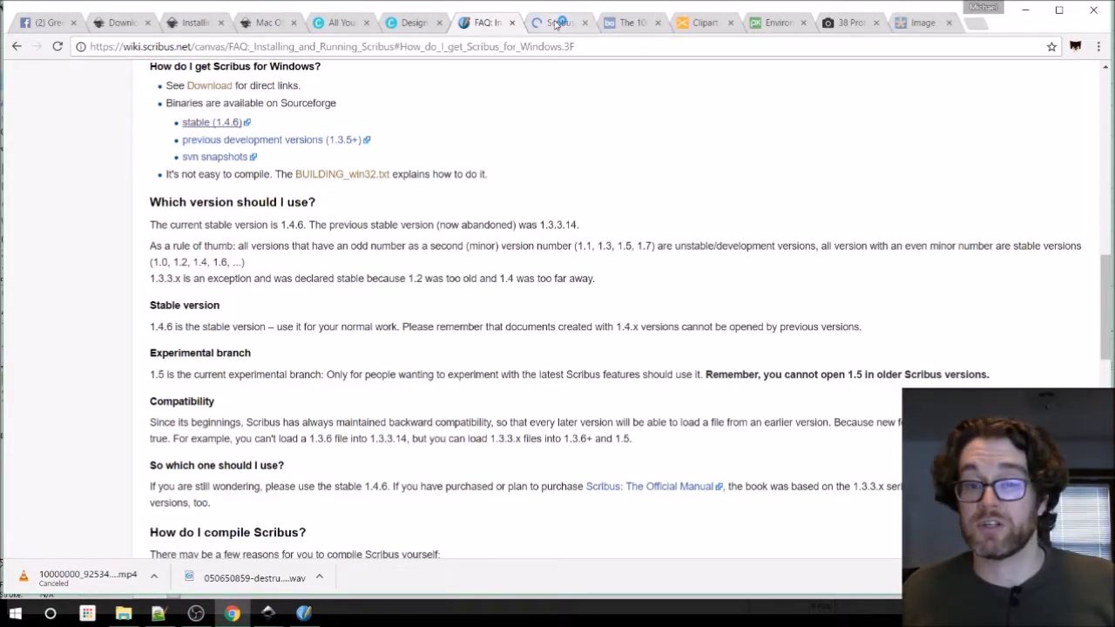
click(554, 24)
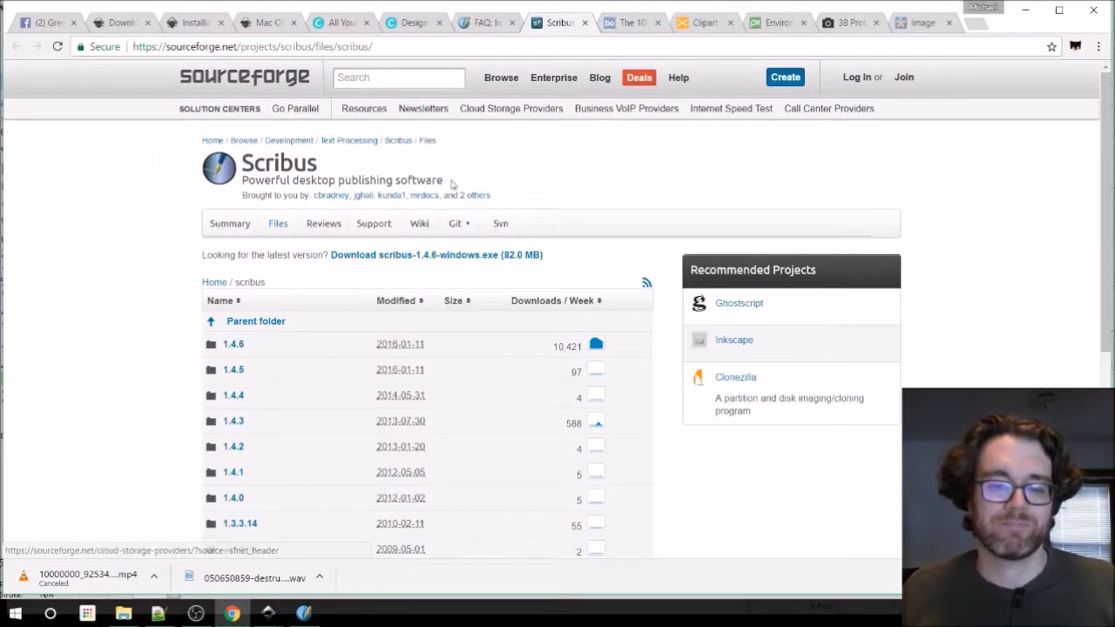
Browse the SourceForge Scribus version list from 1.4.6 down to 1.3.3.14.
scroll(521, 276, down, 2)
scroll(521, 276, up, 2)
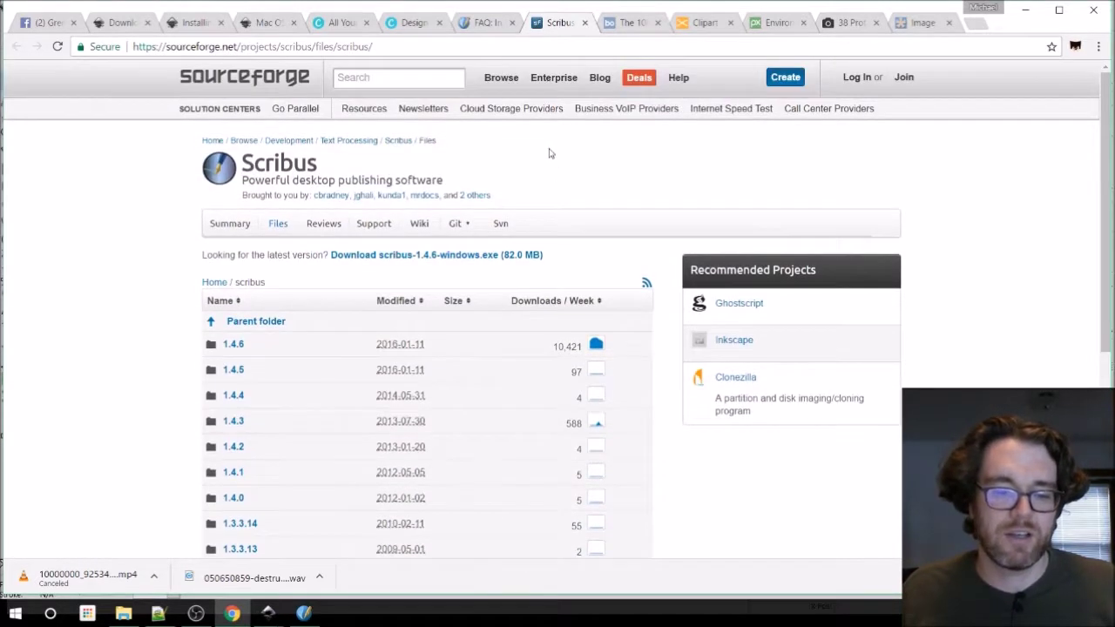
click(458, 225)
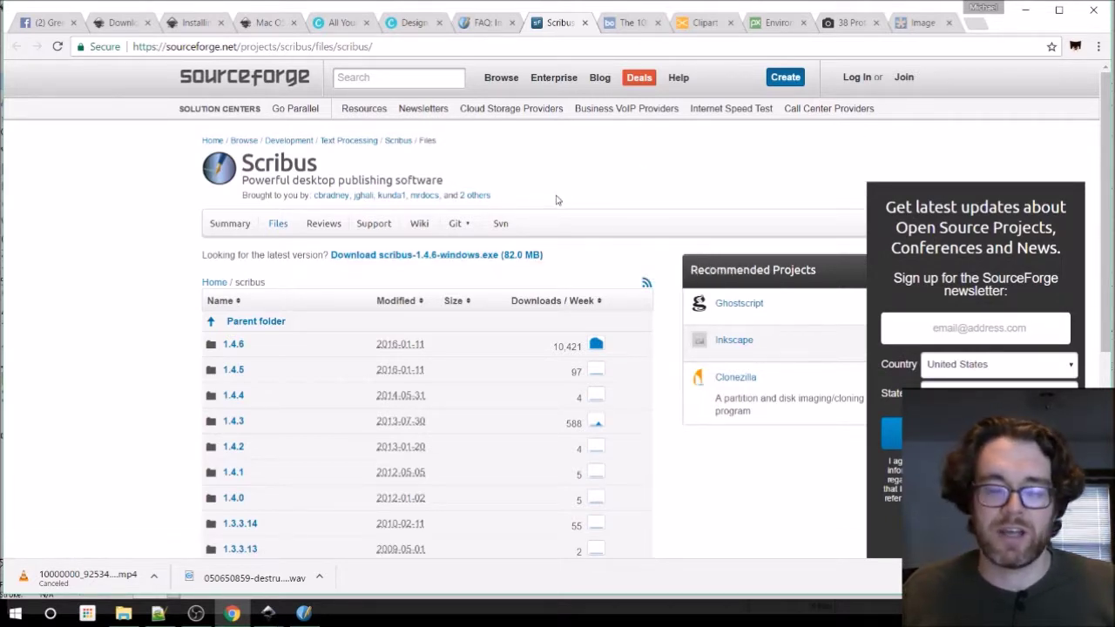
scroll(559, 218, down, 2)
scroll(559, 220, up, 2)
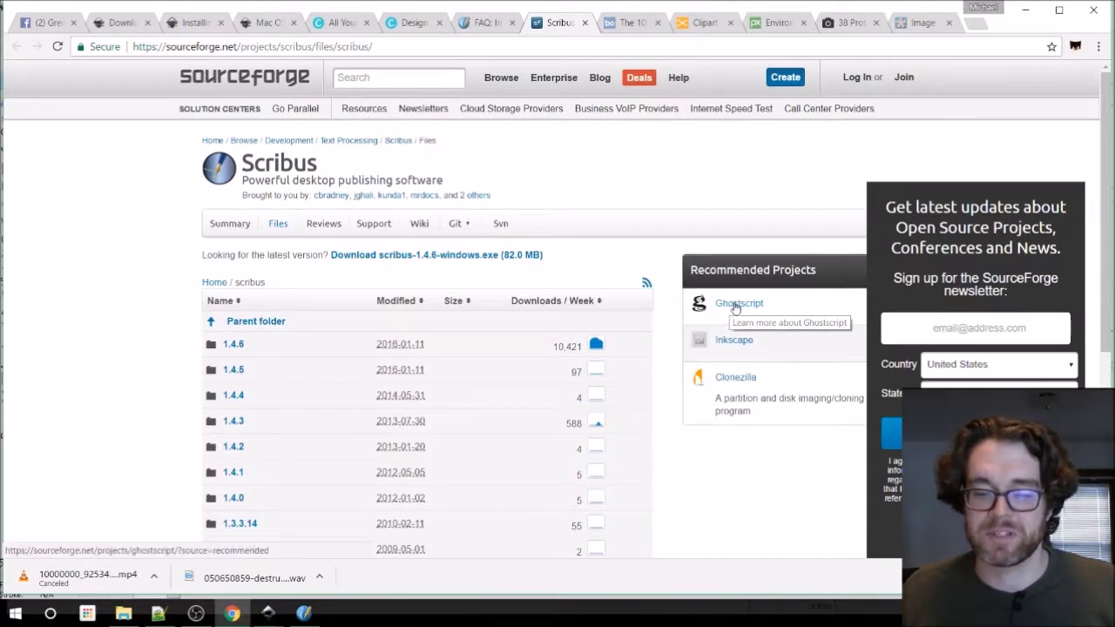
scroll(592, 246, down, 2)
scroll(590, 248, up, 2)
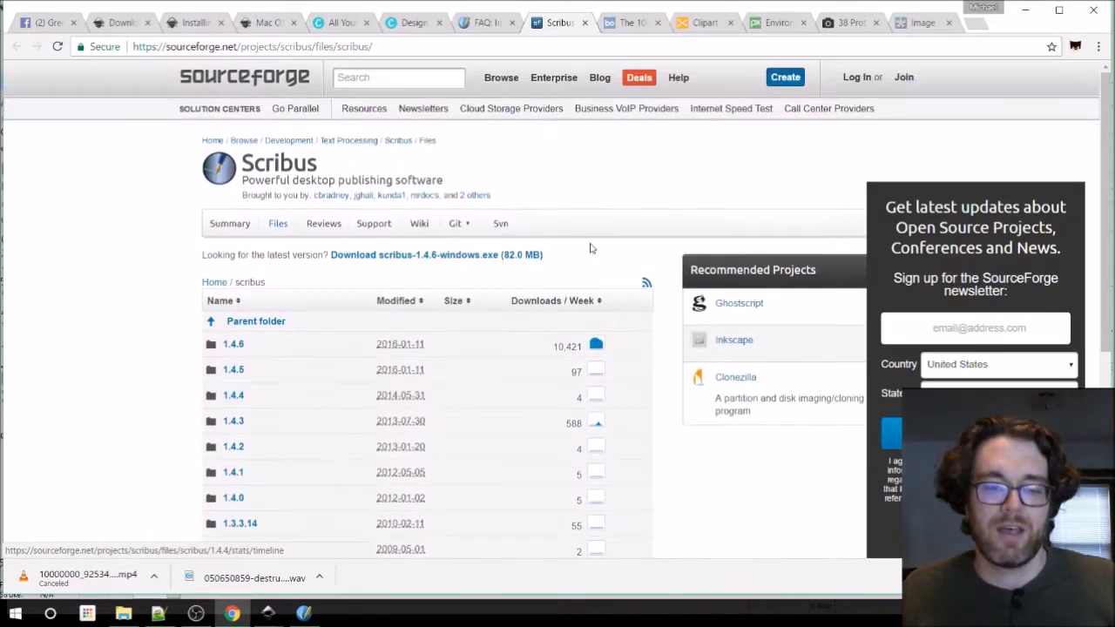
Close the SourceForge tab and switch to Scribus 1.4.6 with the energy democracy poster.
click(584, 22)
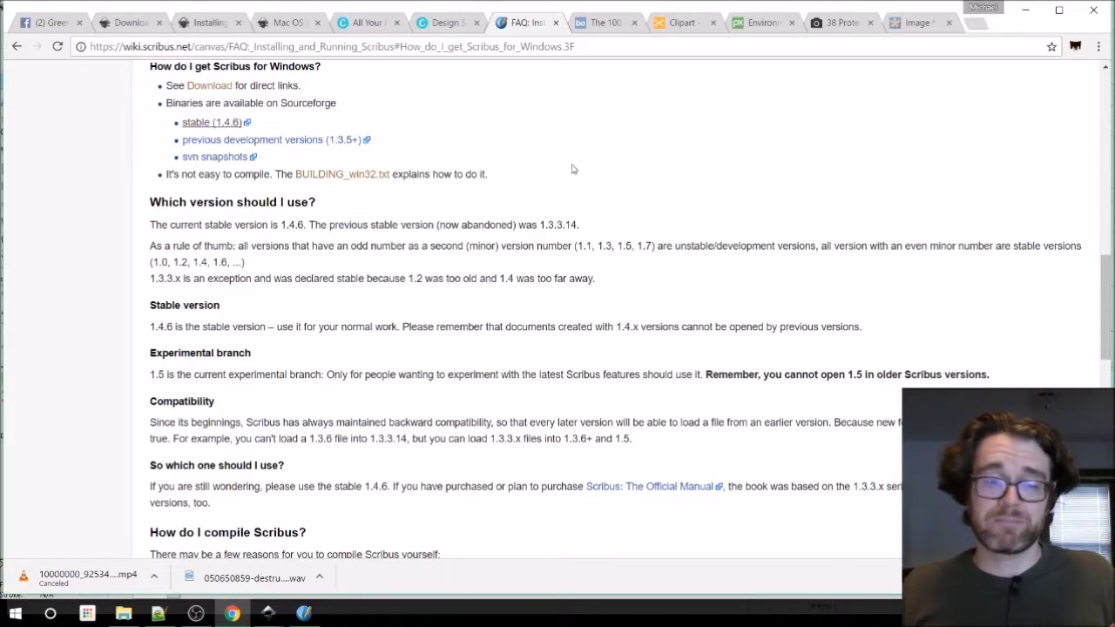
click(303, 613)
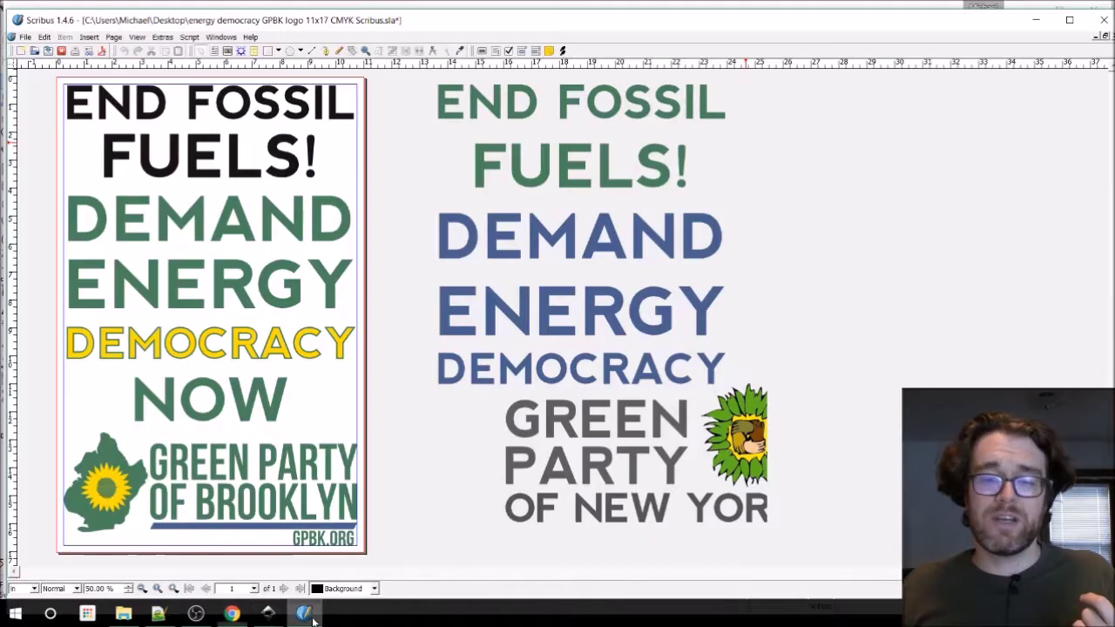